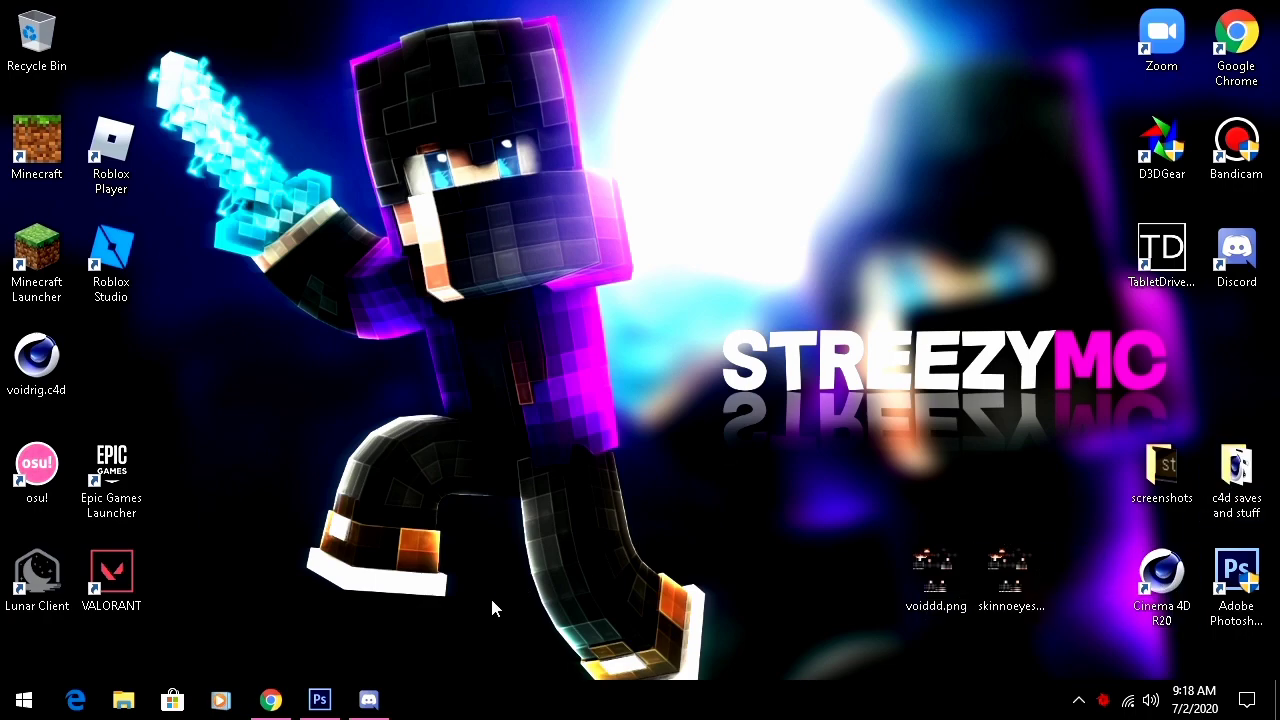
- Download Tutorial Rig.c4d from the MEGA page in Chrome, place the file on the desktop, and close the browser
left_click(270, 700)
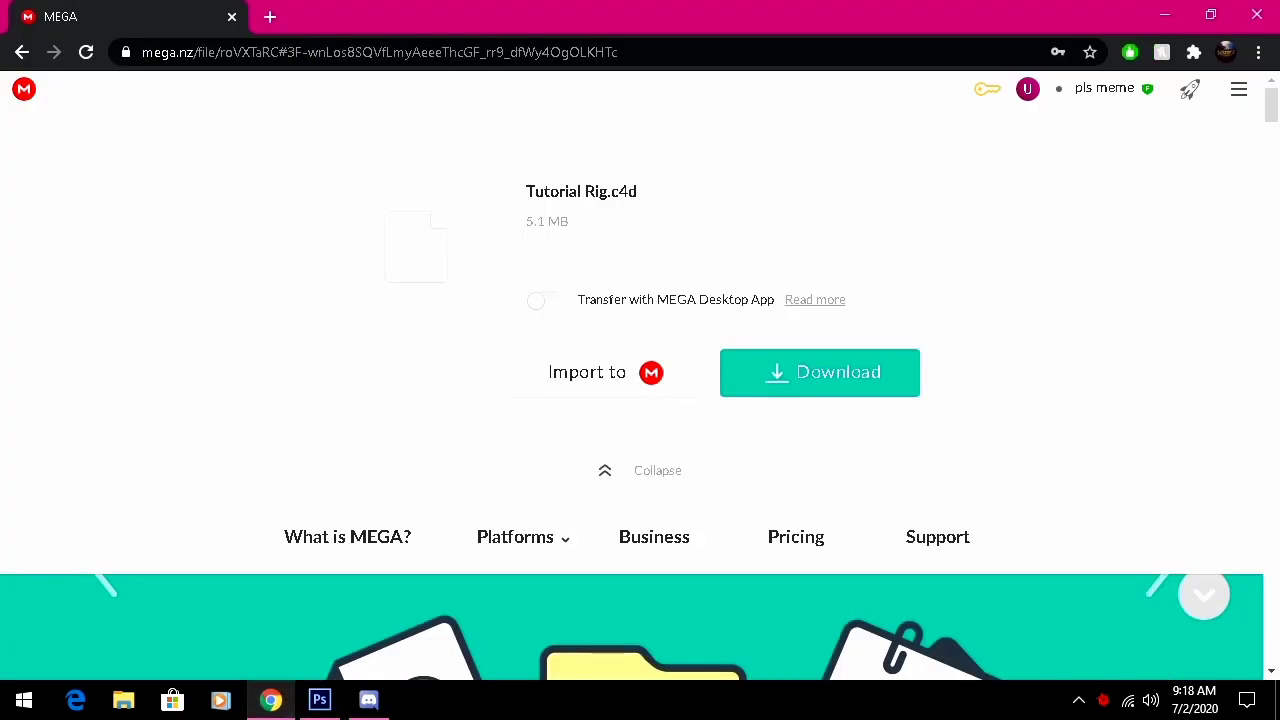
left_click(892, 389)
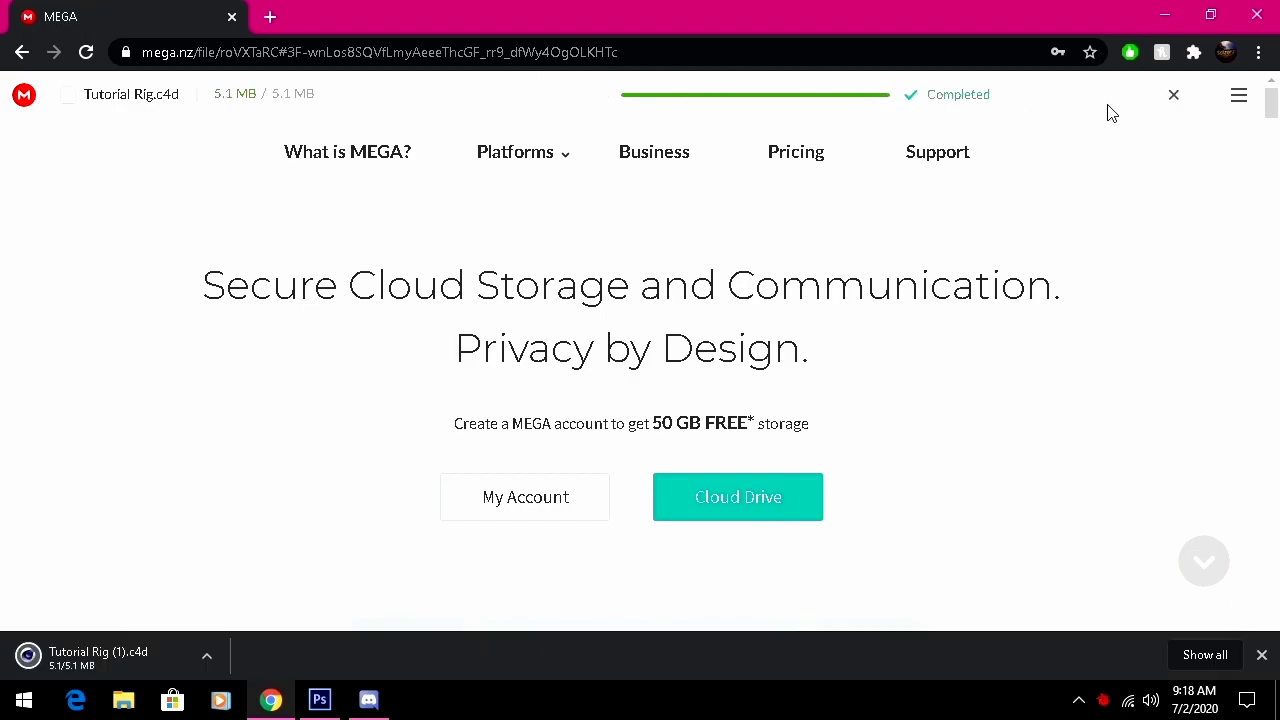
double_click(768, 10)
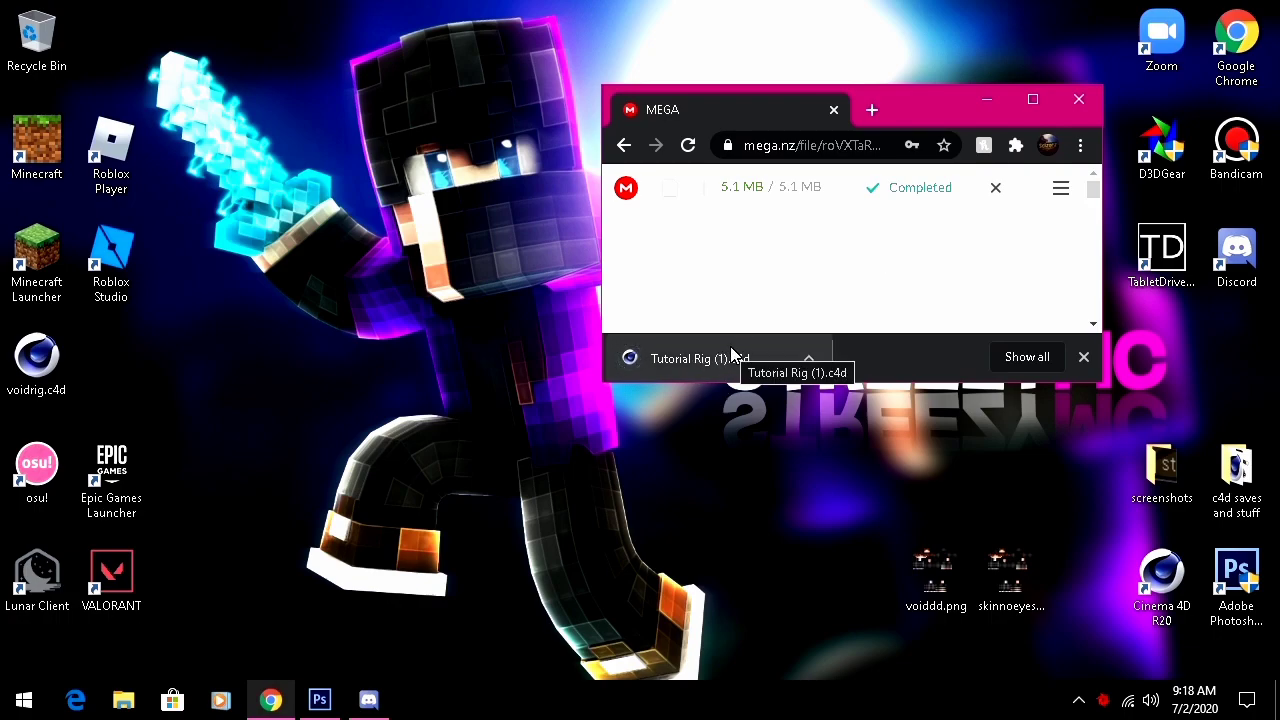
left_click_drag(700, 358, 715, 485)
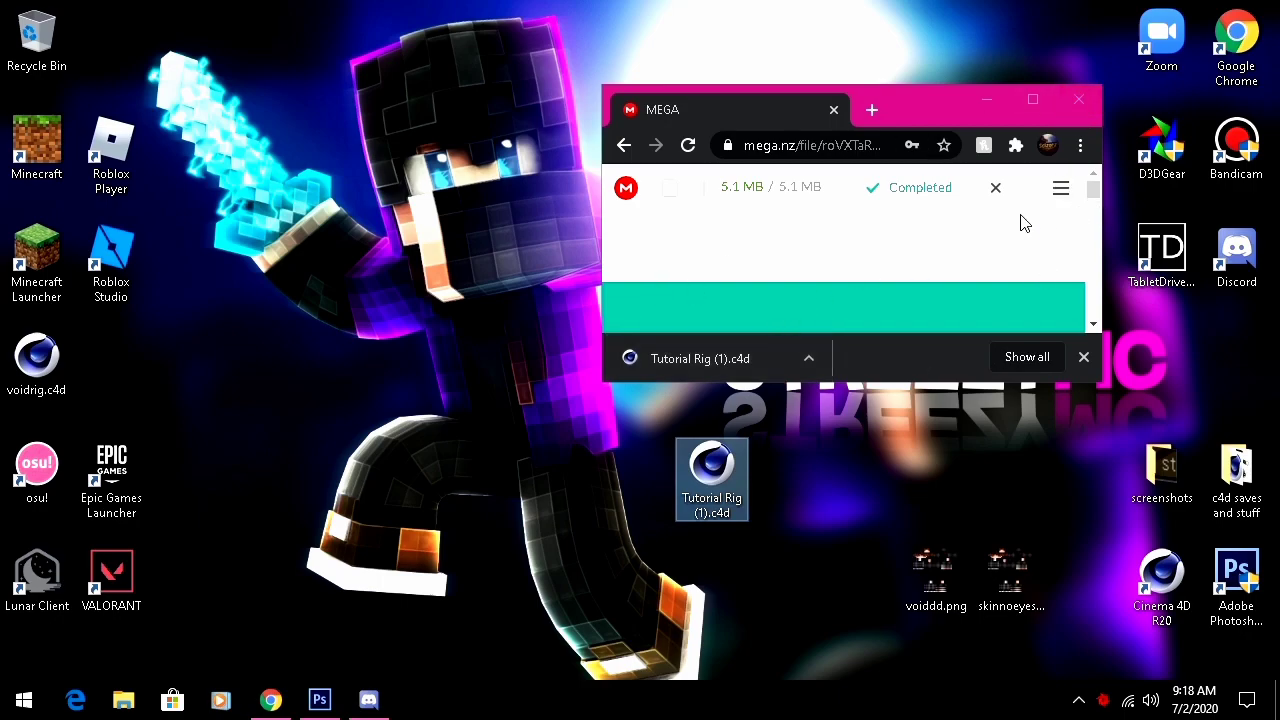
left_click(1079, 99)
left_click_drag(708, 468, 925, 90)
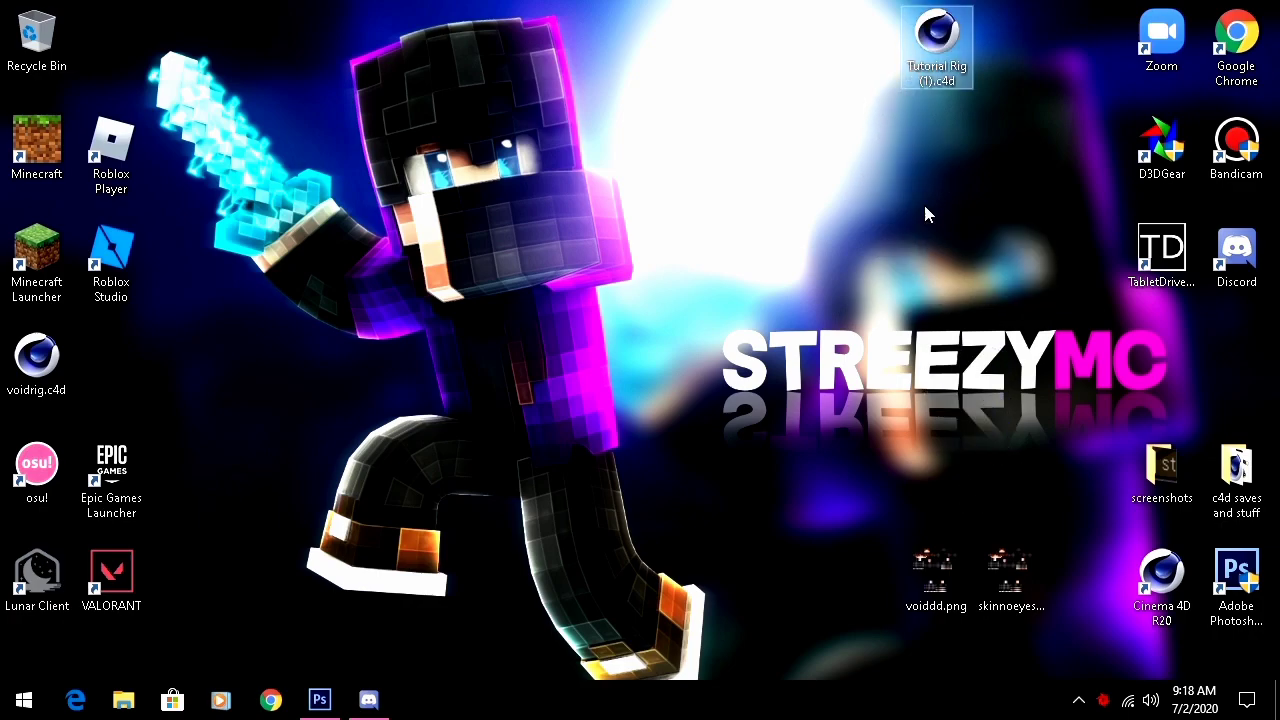
left_click_drag(937, 40, 862, 40)
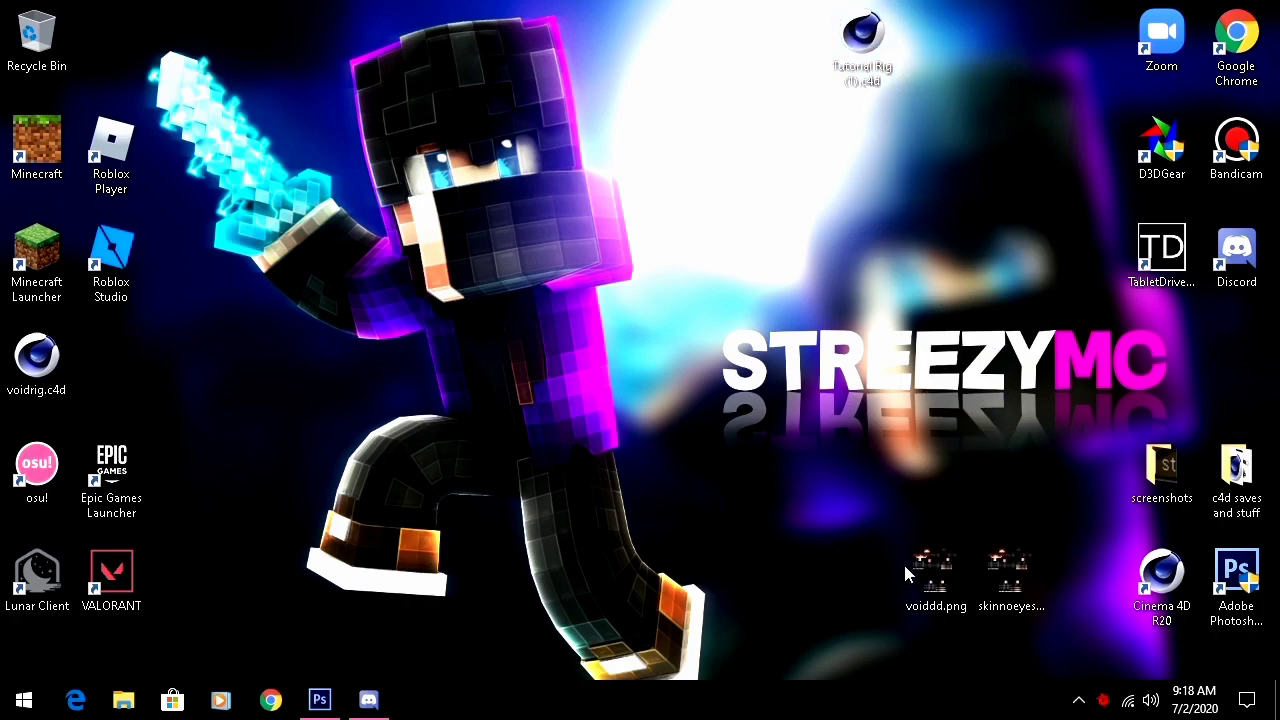
- Open voiddd.png from the desktop in Windows Photo Viewer and examine the skin texture, including its eyes
double_click(938, 580)
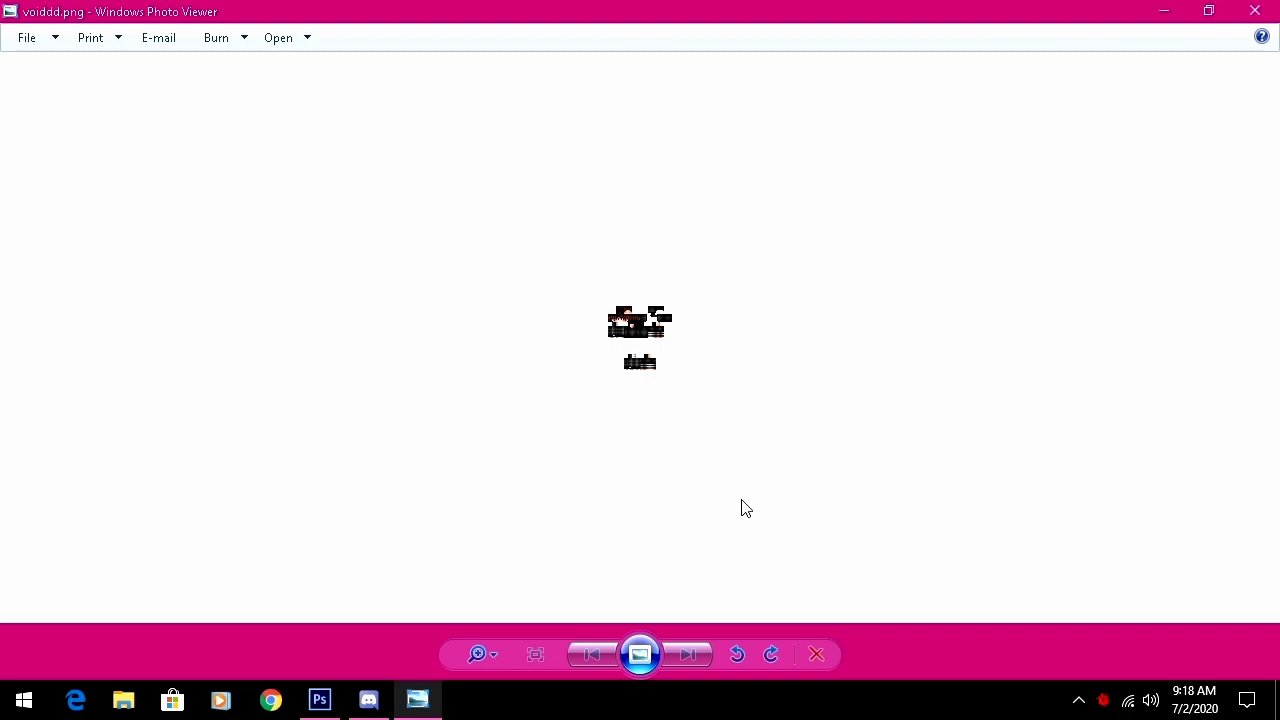
scroll(610, 287, "up", 8)
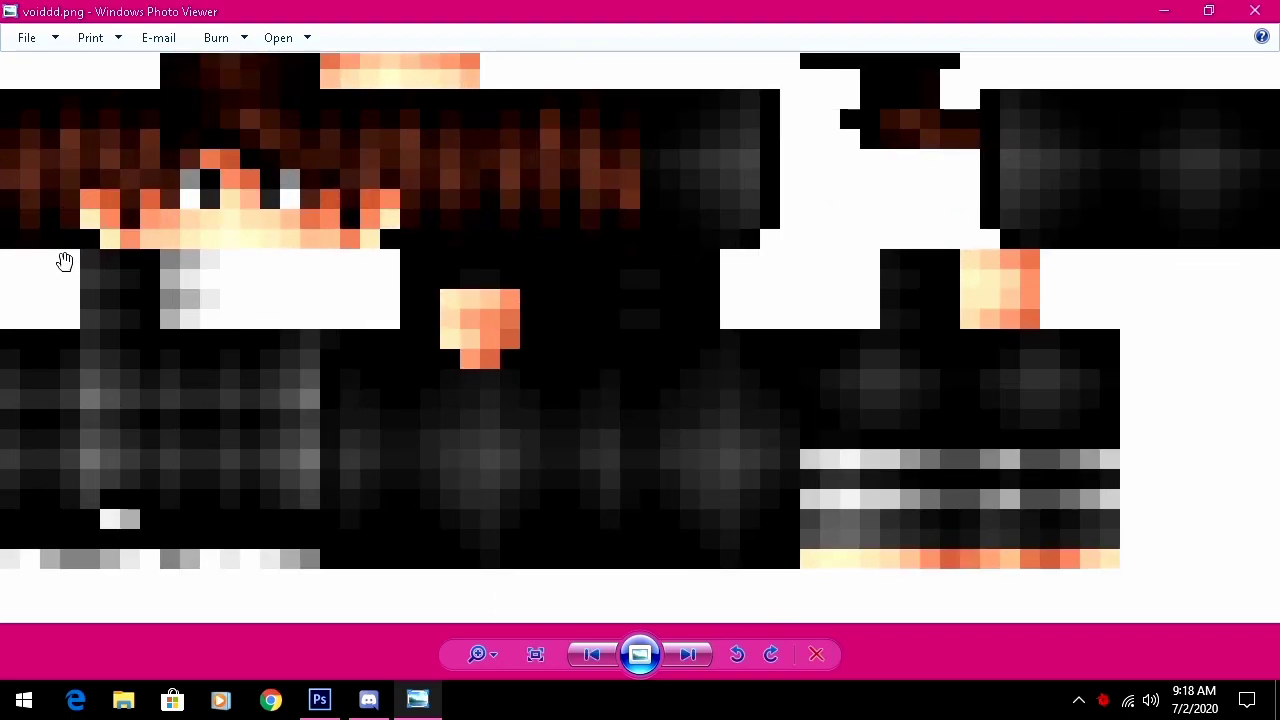
double_click(651, 9)
scroll(975, 294, "down", 3)
scroll(457, 357, "up", 2)
scroll(416, 285, "down", 4)
scroll(530, 231, "up", 2)
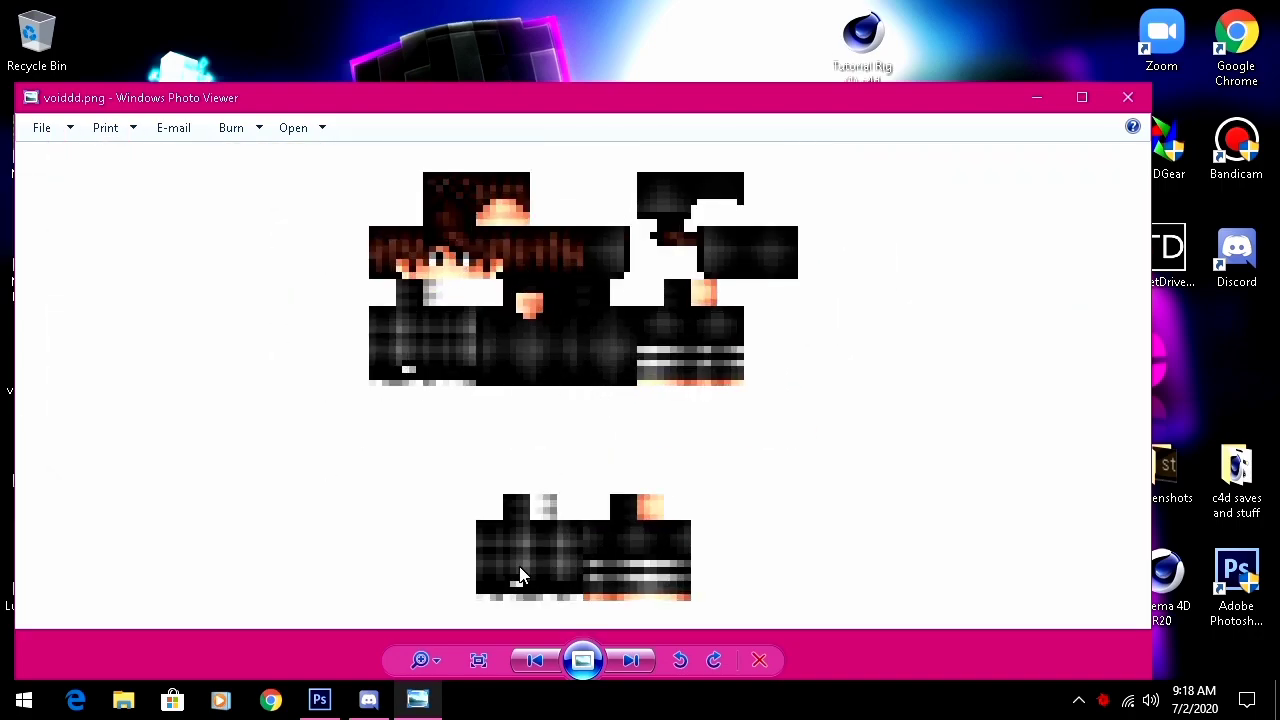
left_click(1137, 95)
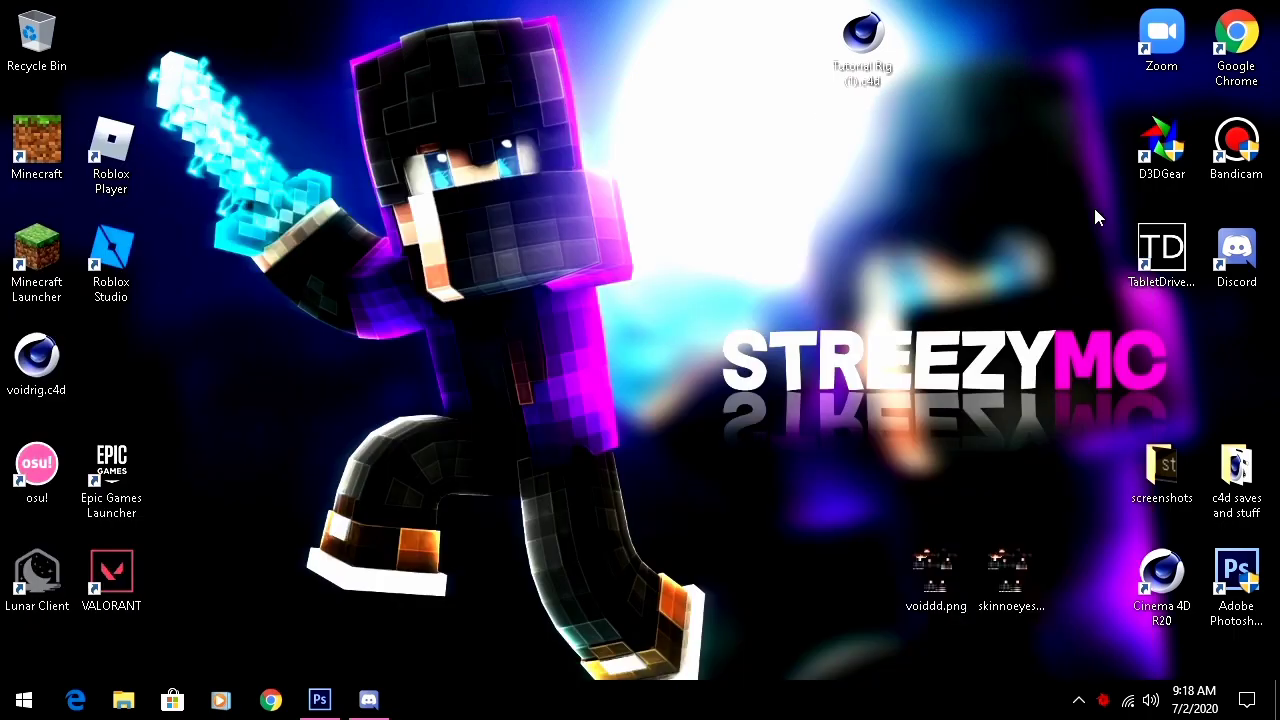
- View skinnoeyes.png from the desktop to check the version of the skin without eyes
double_click(1013, 528)
scroll(420, 320, "up", 5)
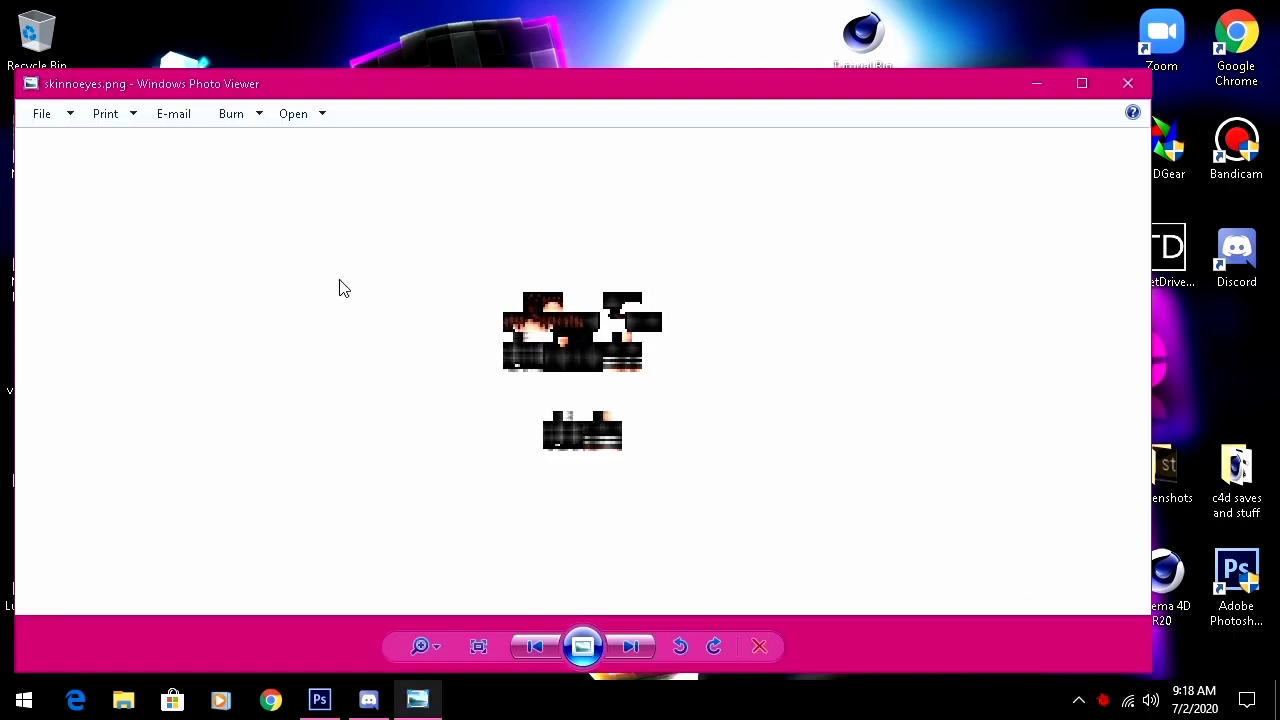
left_click(1128, 84)
- Switch to Photoshop and open voiddd.png from the desktop
left_click(319, 698)
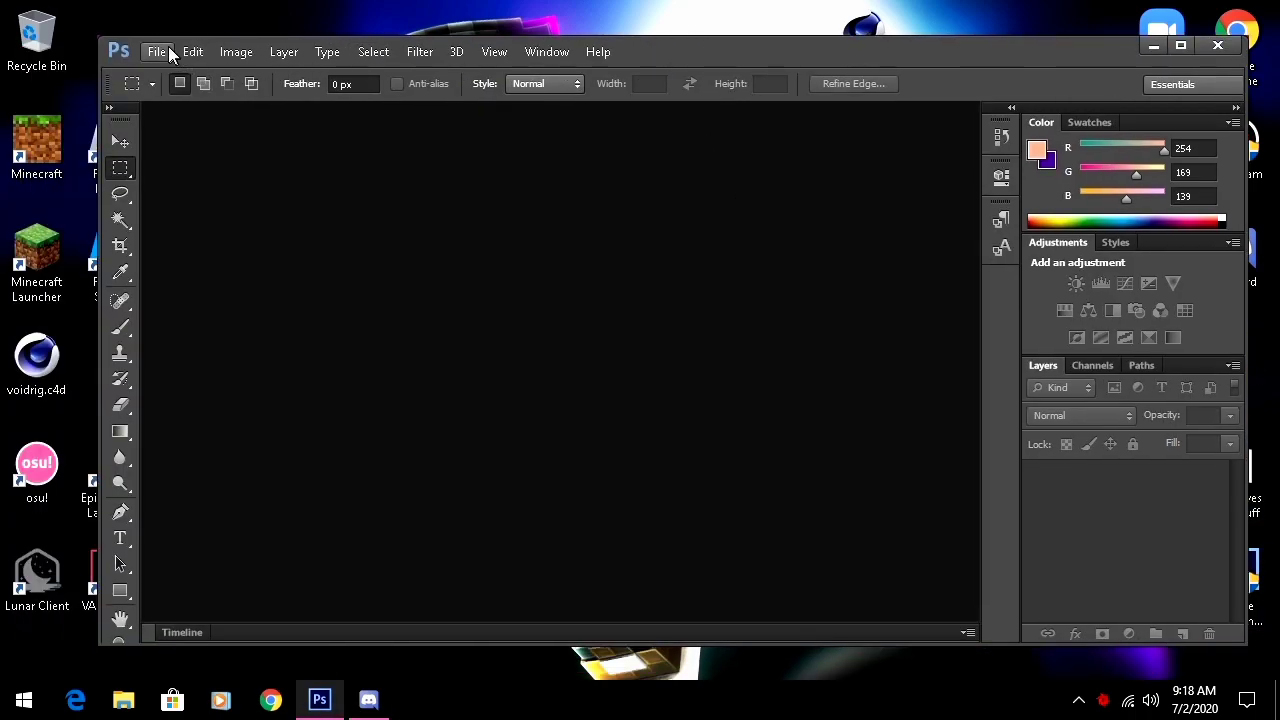
left_click(158, 51)
left_click(176, 90)
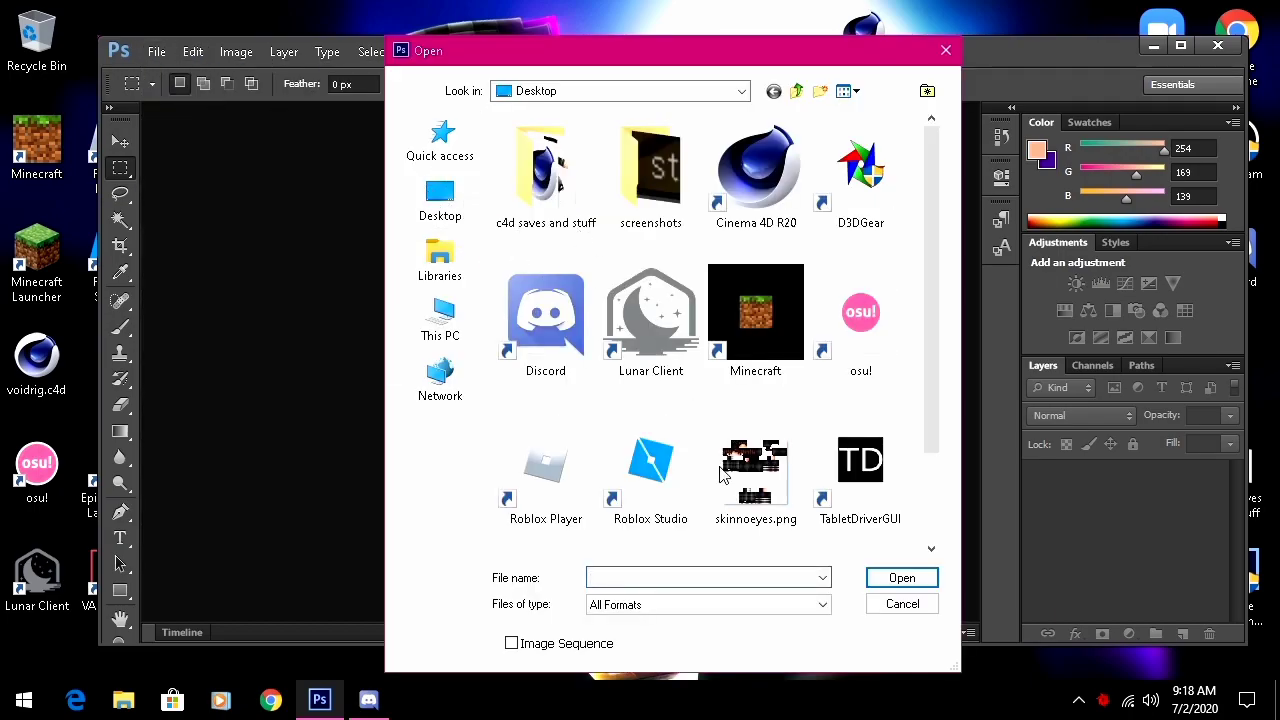
scroll(720, 470, "down", 1)
double_click(693, 515)
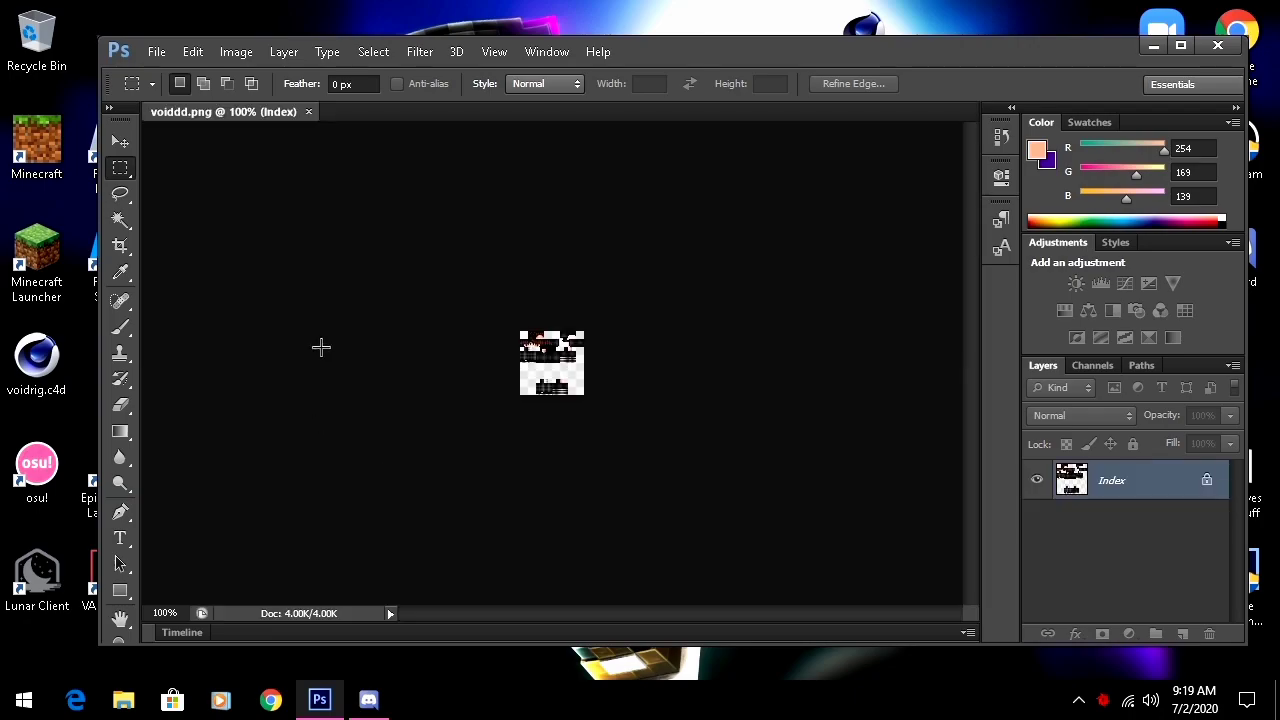
- Select the 2 by 2 pixel areas of both eyes on the skin's face with the Rectangular Marquee tool
scroll(499, 343, "up", 10, "alt")
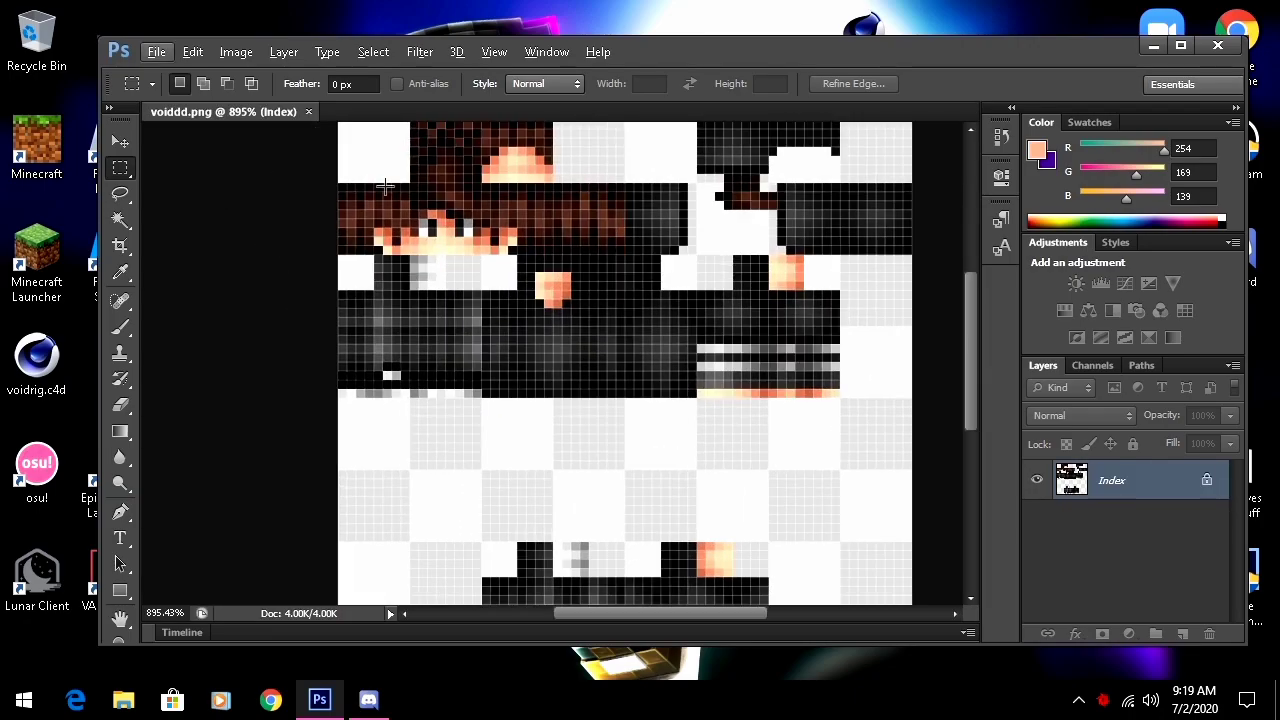
scroll(420, 235, "up", 3, "alt")
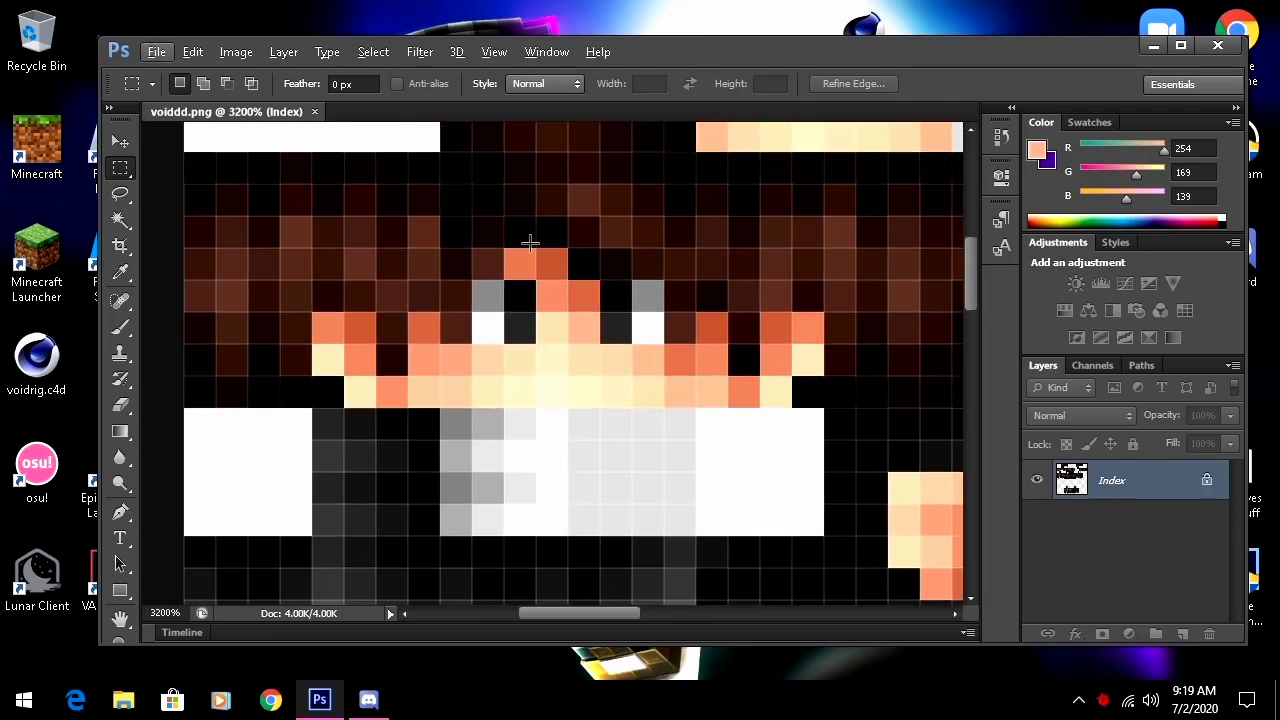
left_click_drag(497, 290, 534, 342)
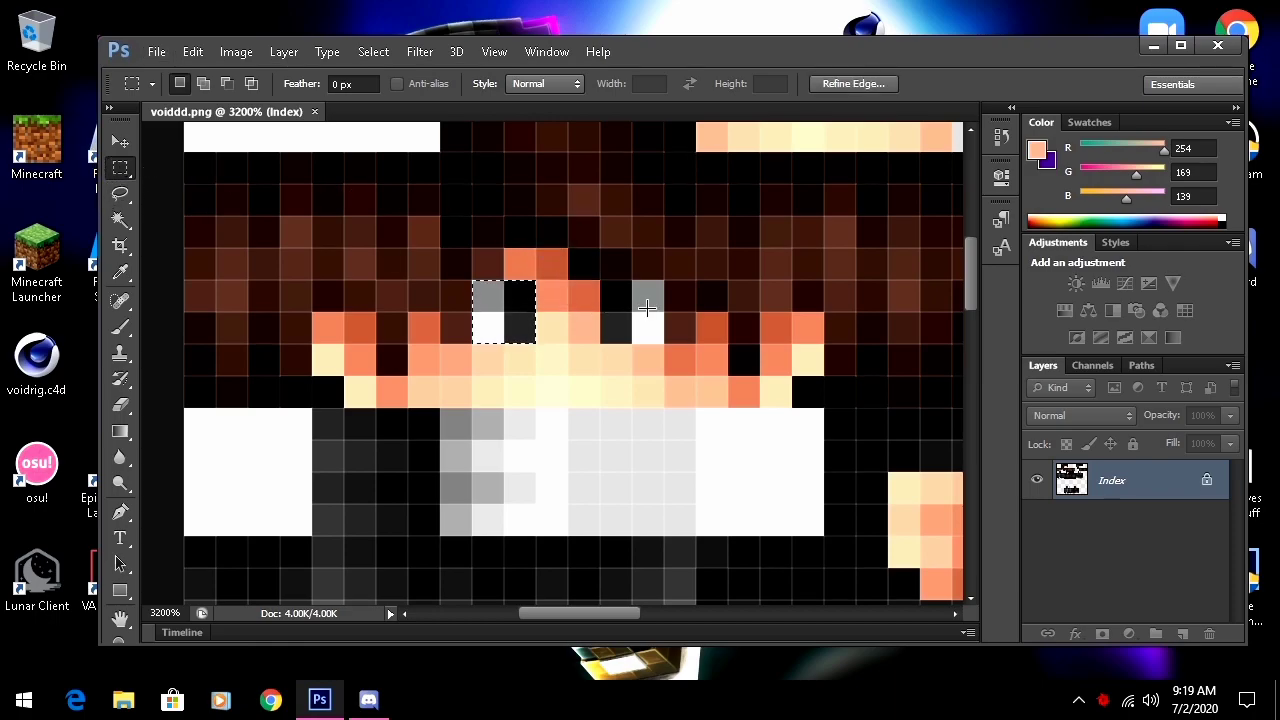
key("shift")
left_click_drag(609, 304, 660, 340, "shift")
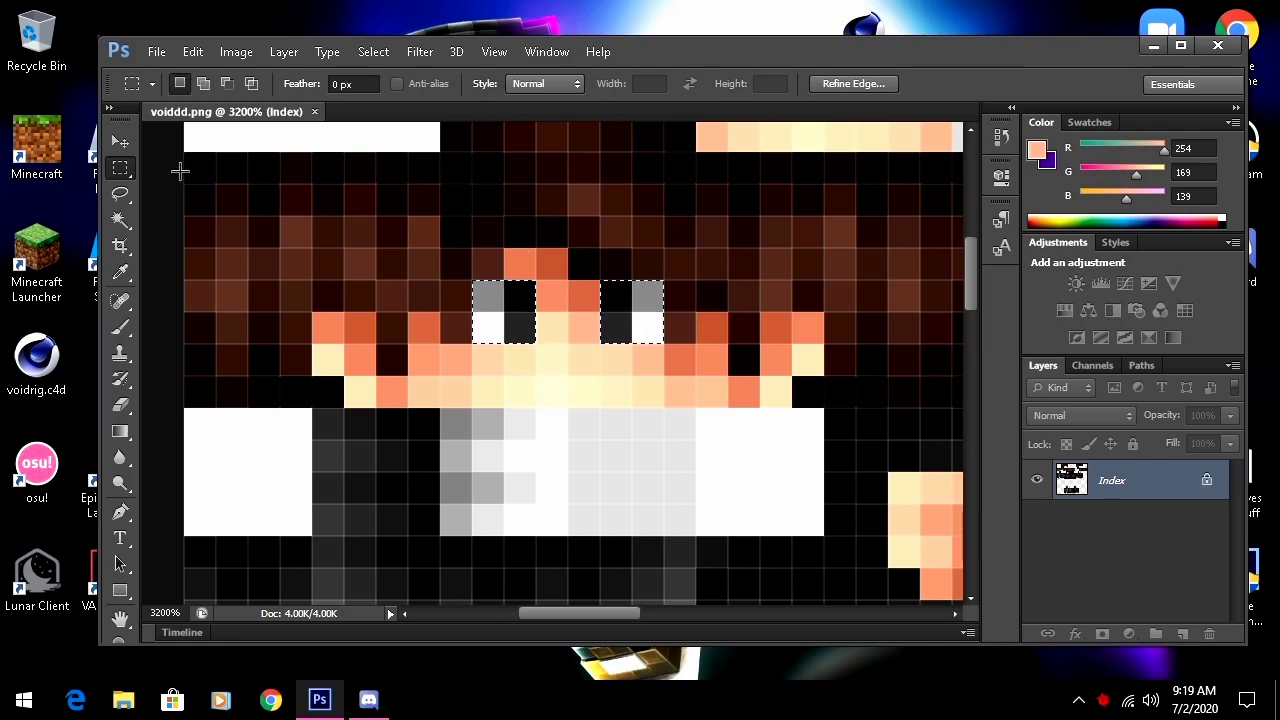
- Paint over both selected eyes using the 2 px Brush and skin colours sampled from the surrounding face
left_click(121, 324)
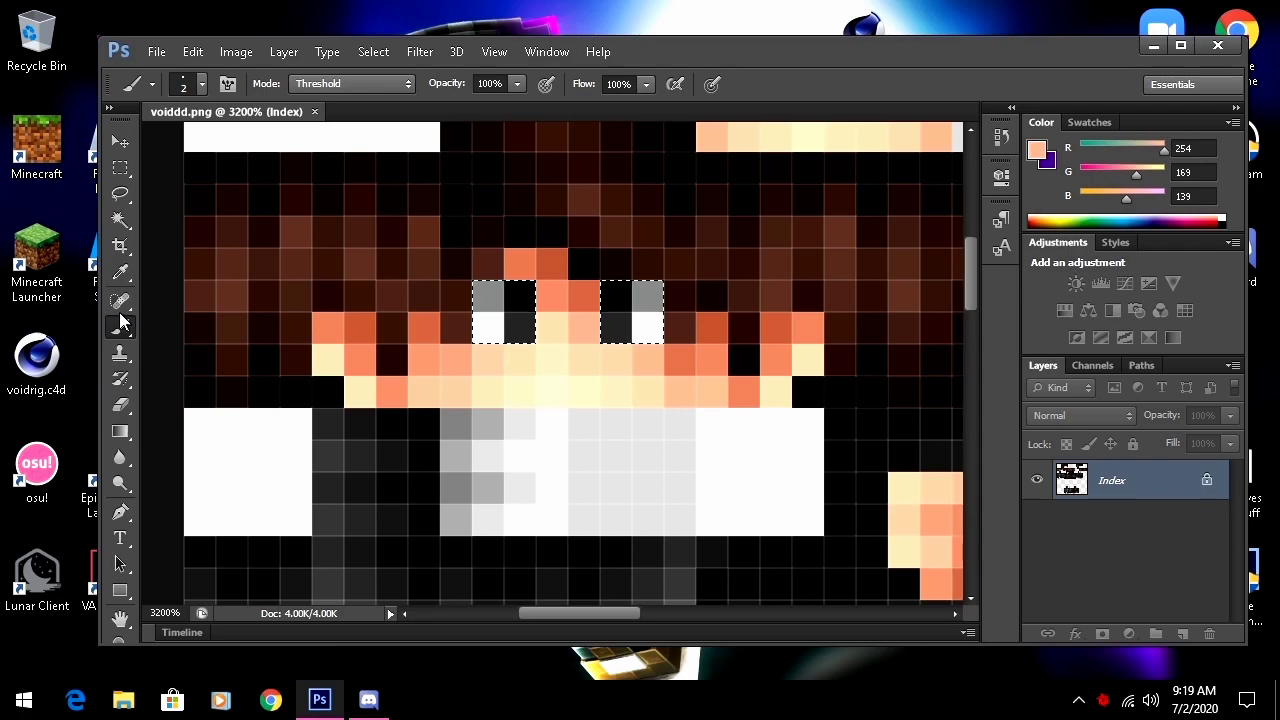
right_click(564, 200)
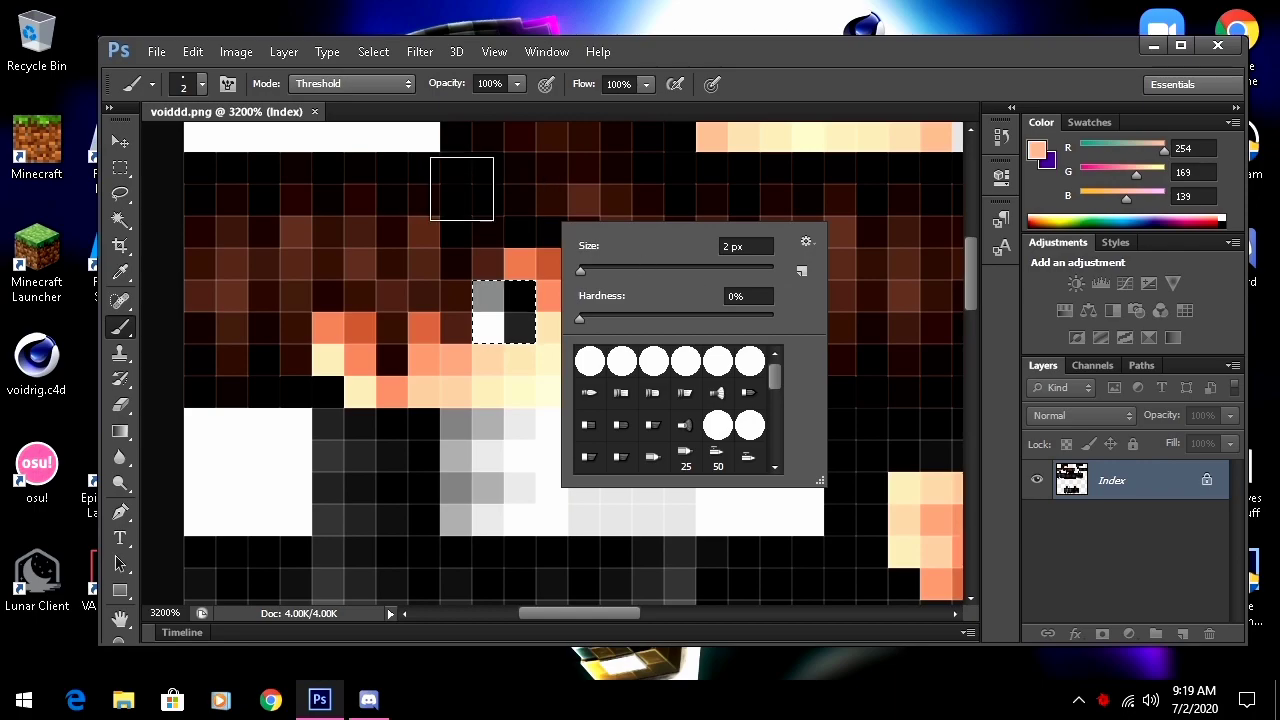
left_click(524, 195)
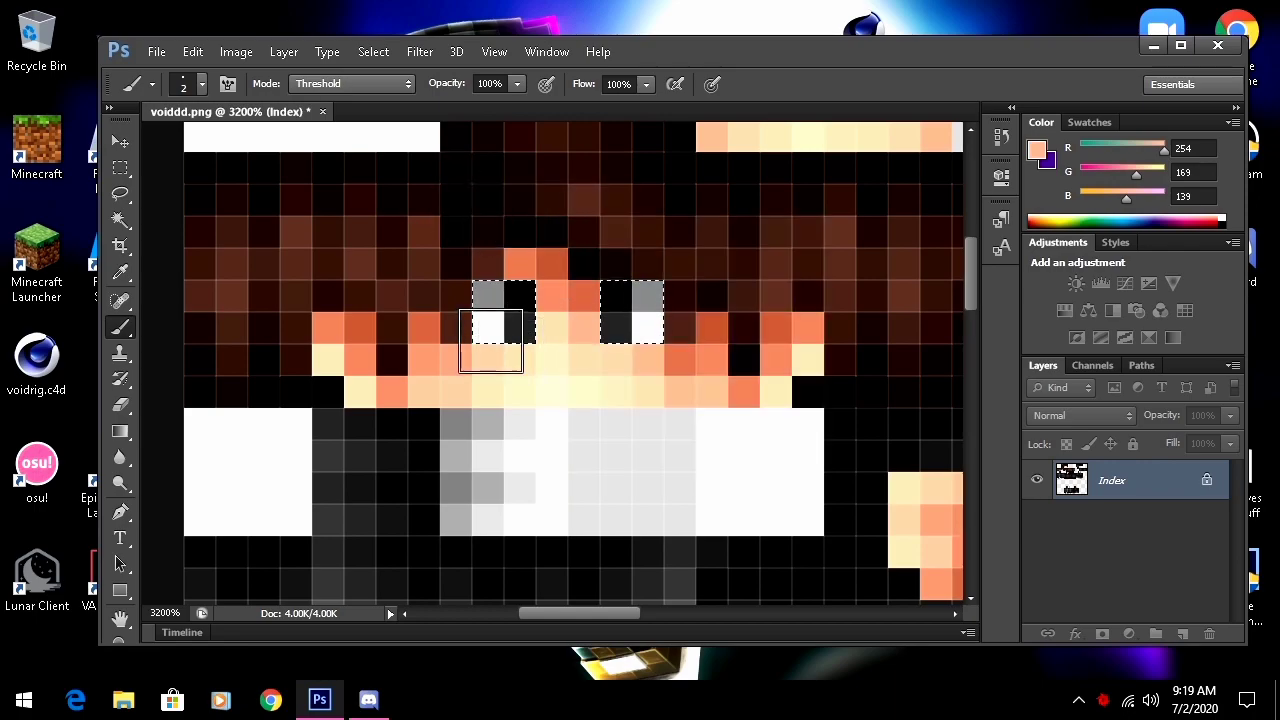
left_click(561, 349, "alt")
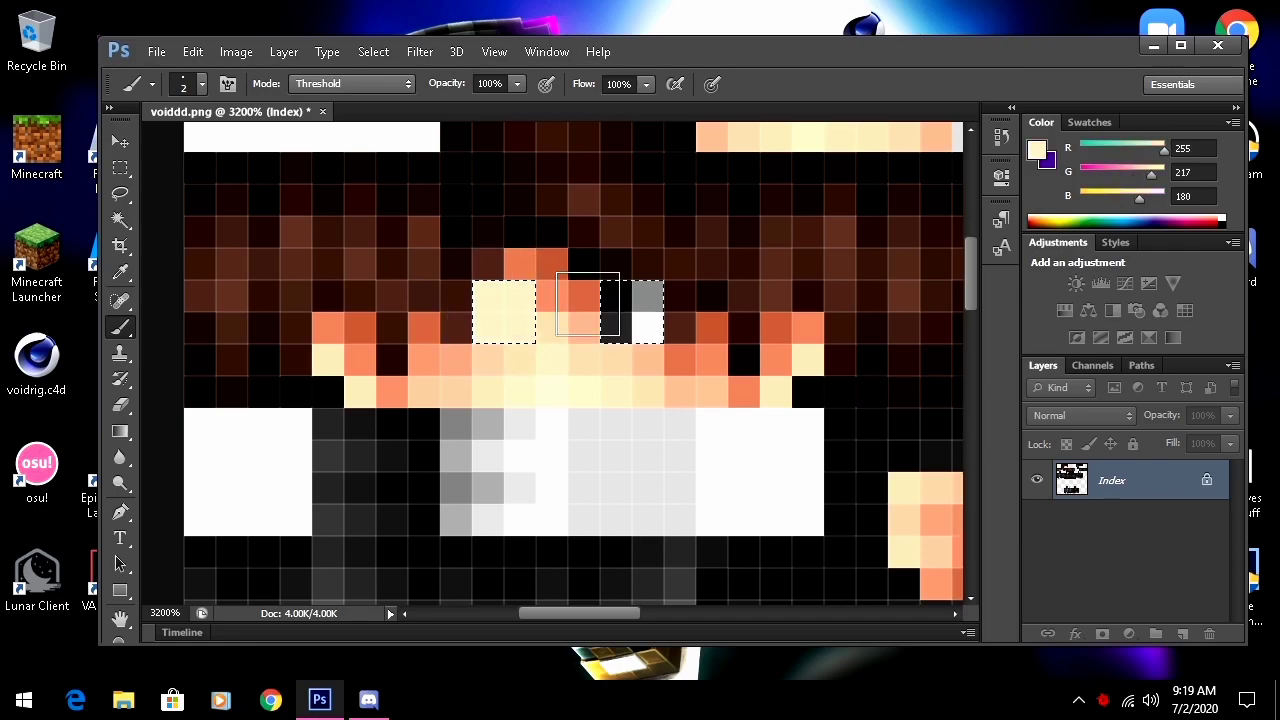
left_click(519, 264, "alt")
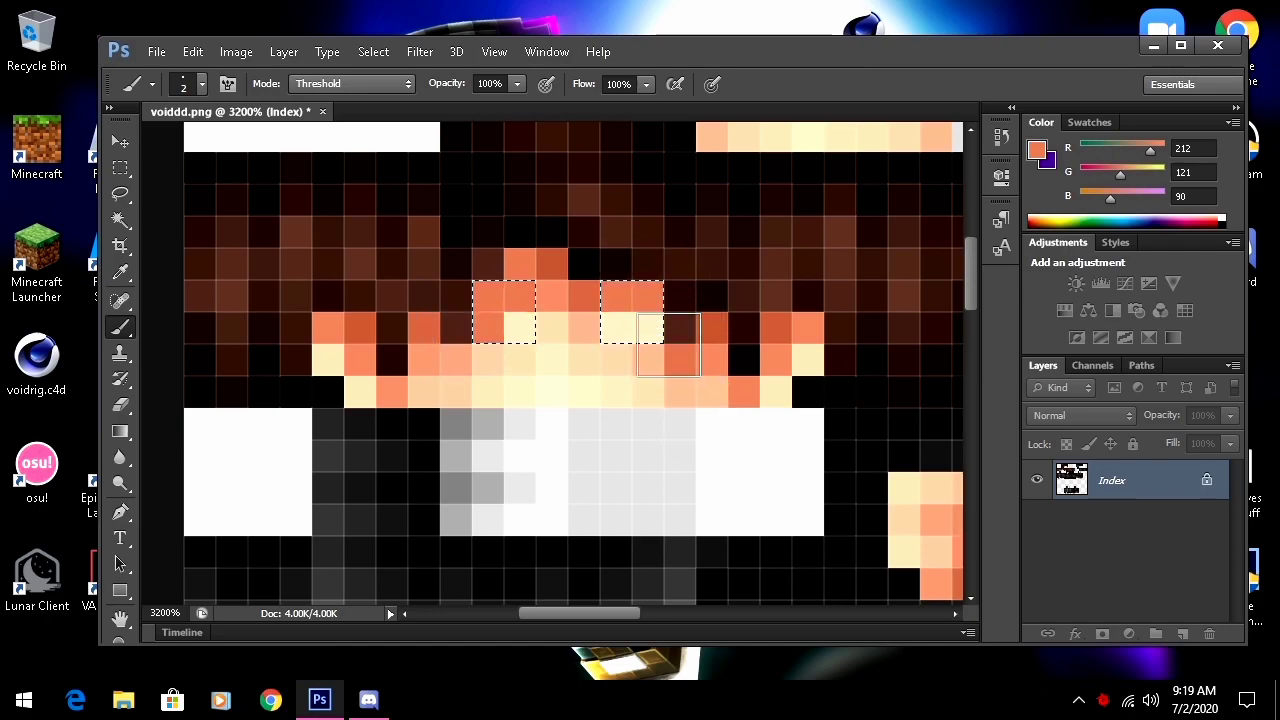
- Blend the painted eye areas into the face with lighter and darker skin tones sampled from neighbouring pixels
left_click(651, 346, "alt")
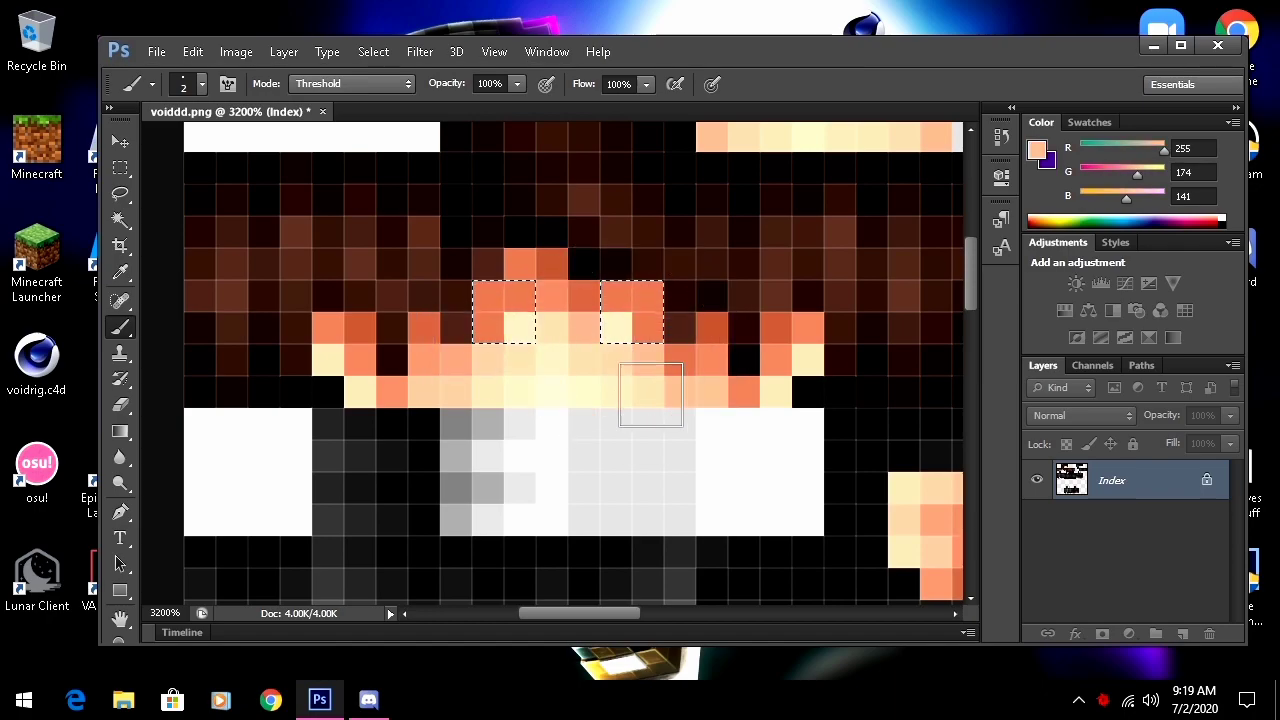
left_click(612, 344, "alt")
left_click(611, 346)
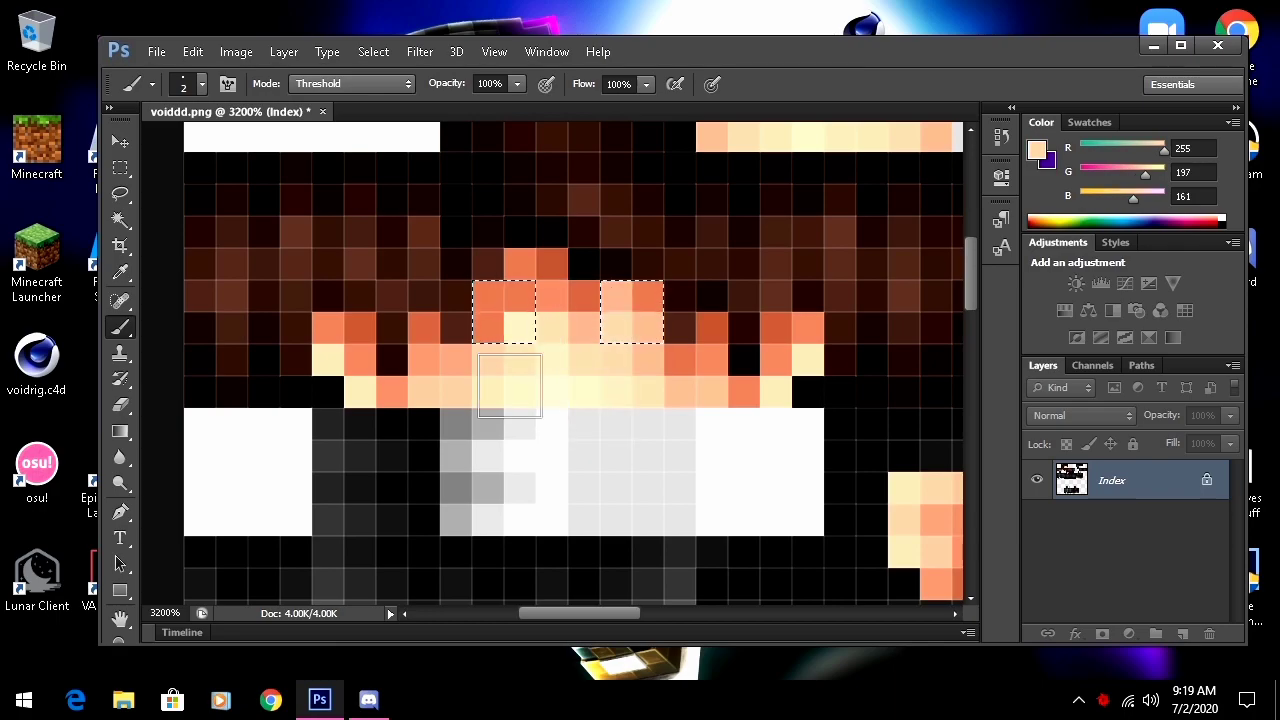
left_click(455, 355, "alt")
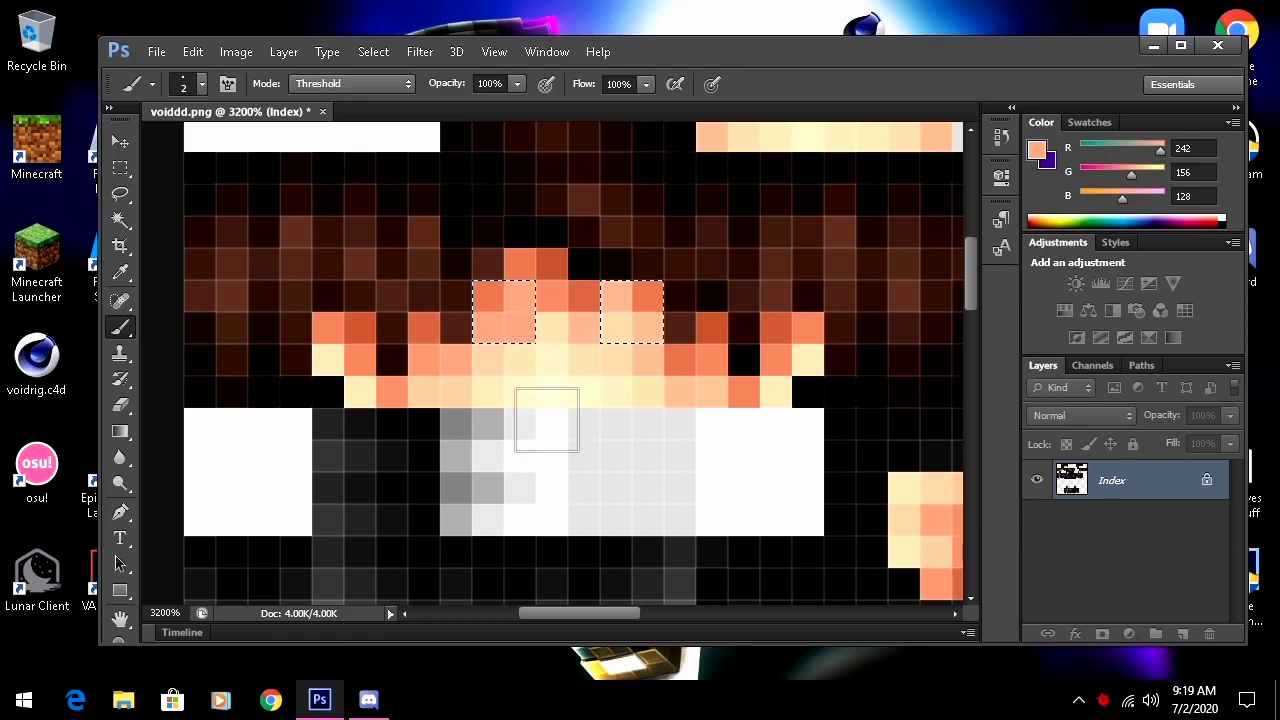
left_click(548, 354, "alt")
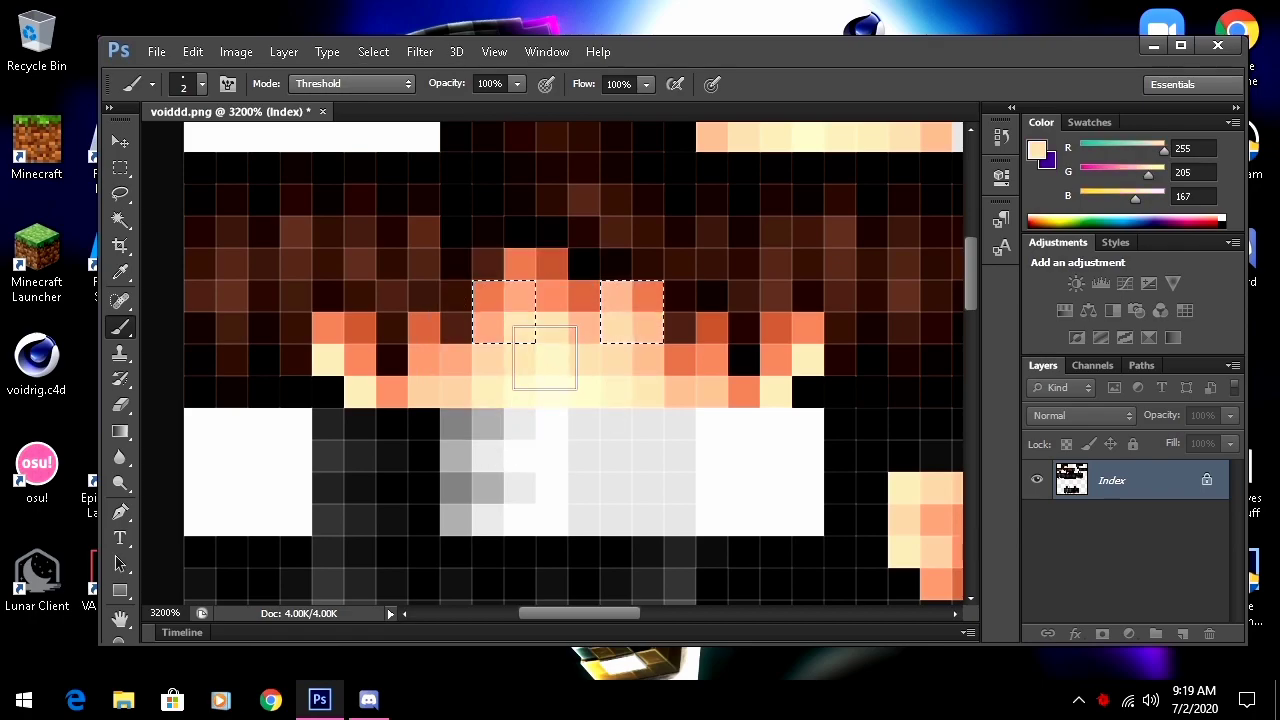
scroll(610, 407, "down", 2, "alt")
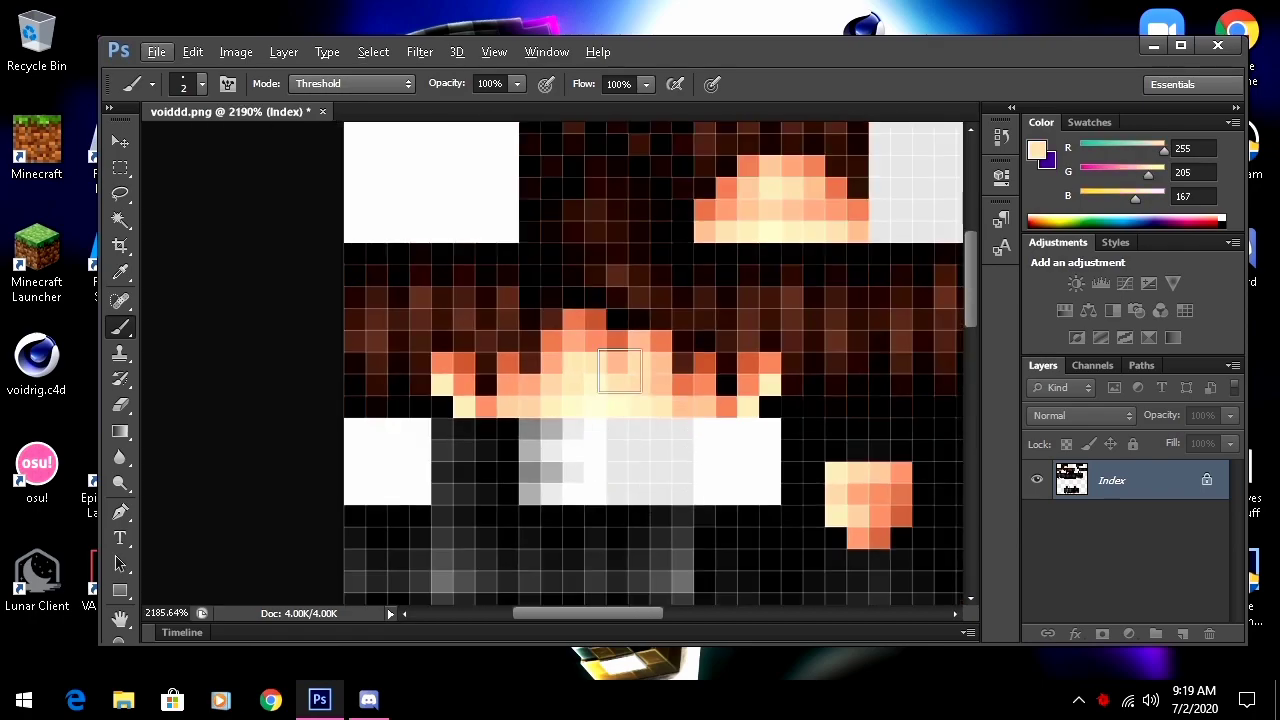
scroll(757, 443, "down", 2, "alt")
scroll(820, 409, "up", 3, "alt")
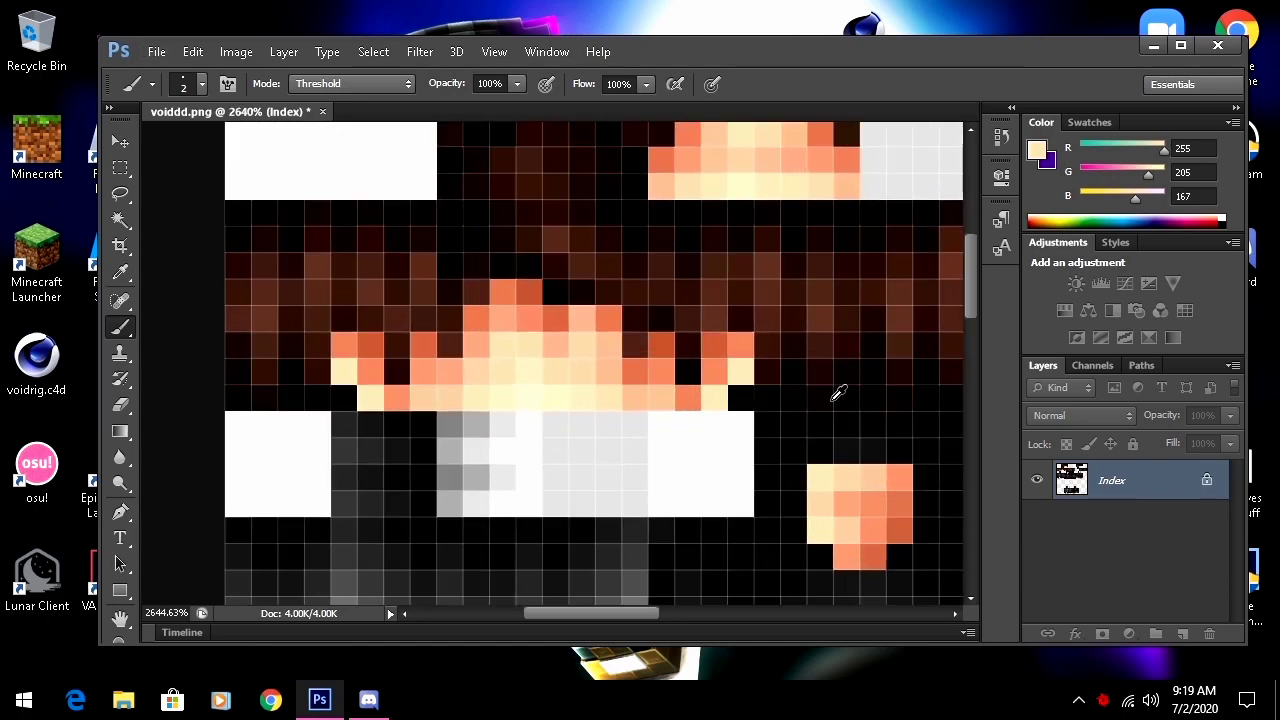
- Save the edited skin to the desktop as a new PNG named assasdasdasdasd, accepting the PNG options
left_click(156, 51)
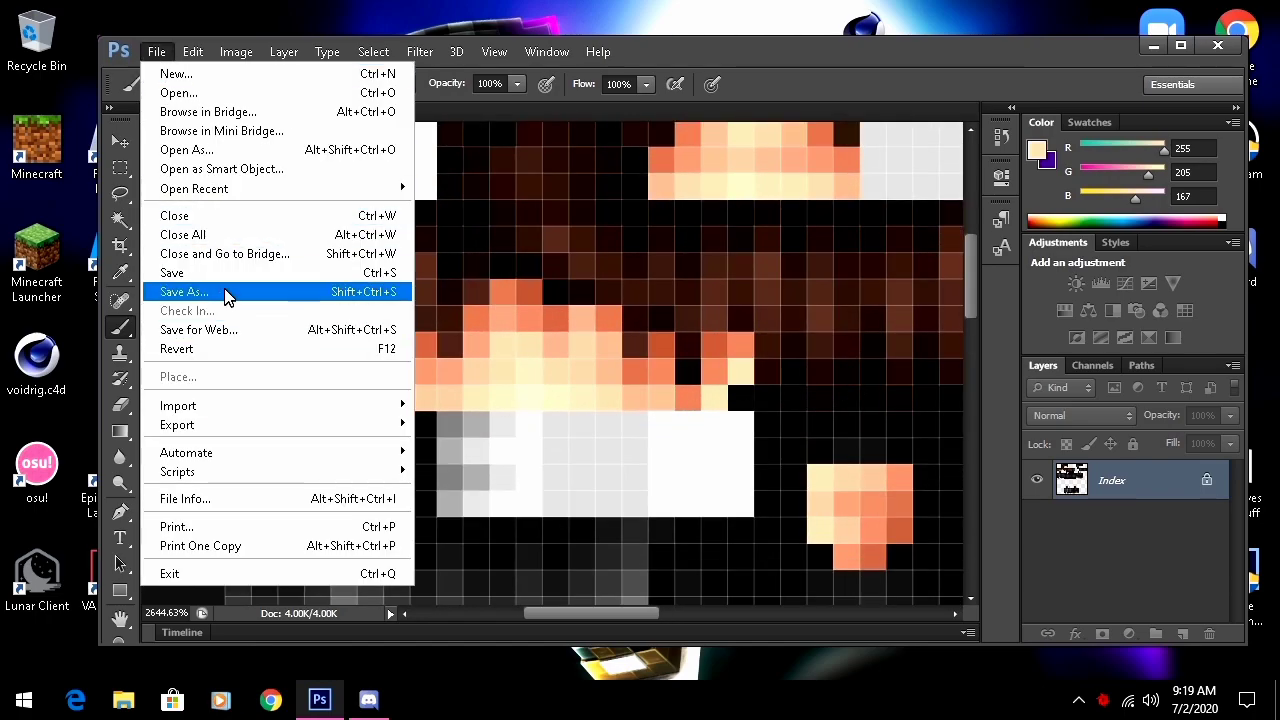
left_click(240, 291)
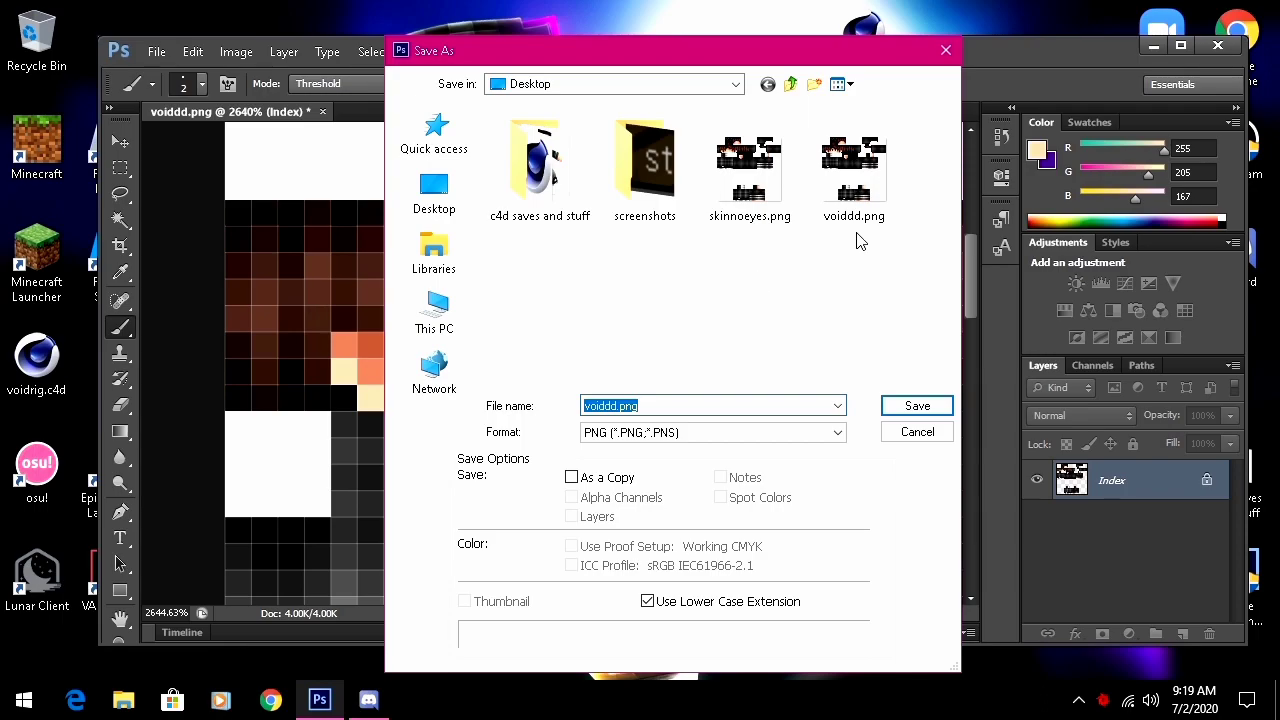
left_click(757, 208)
left_click_drag(700, 407, 396, 337)
type("assasdasdasdasd")
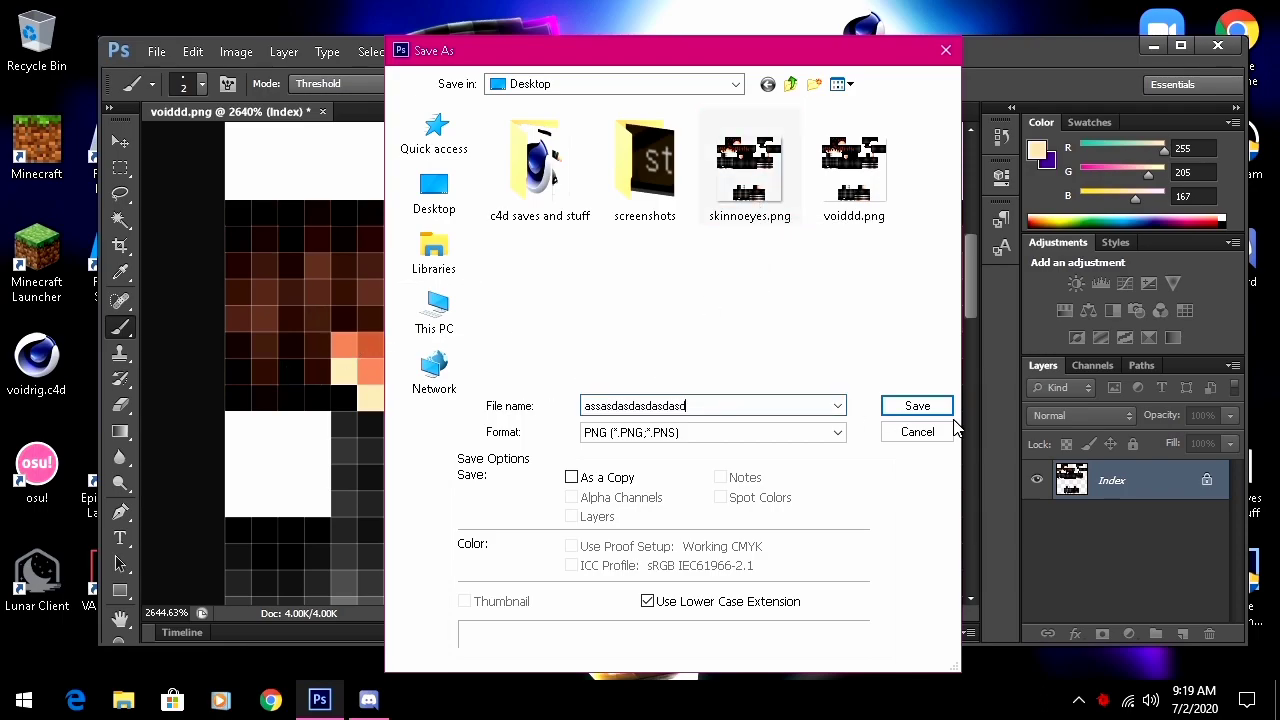
left_click(940, 410)
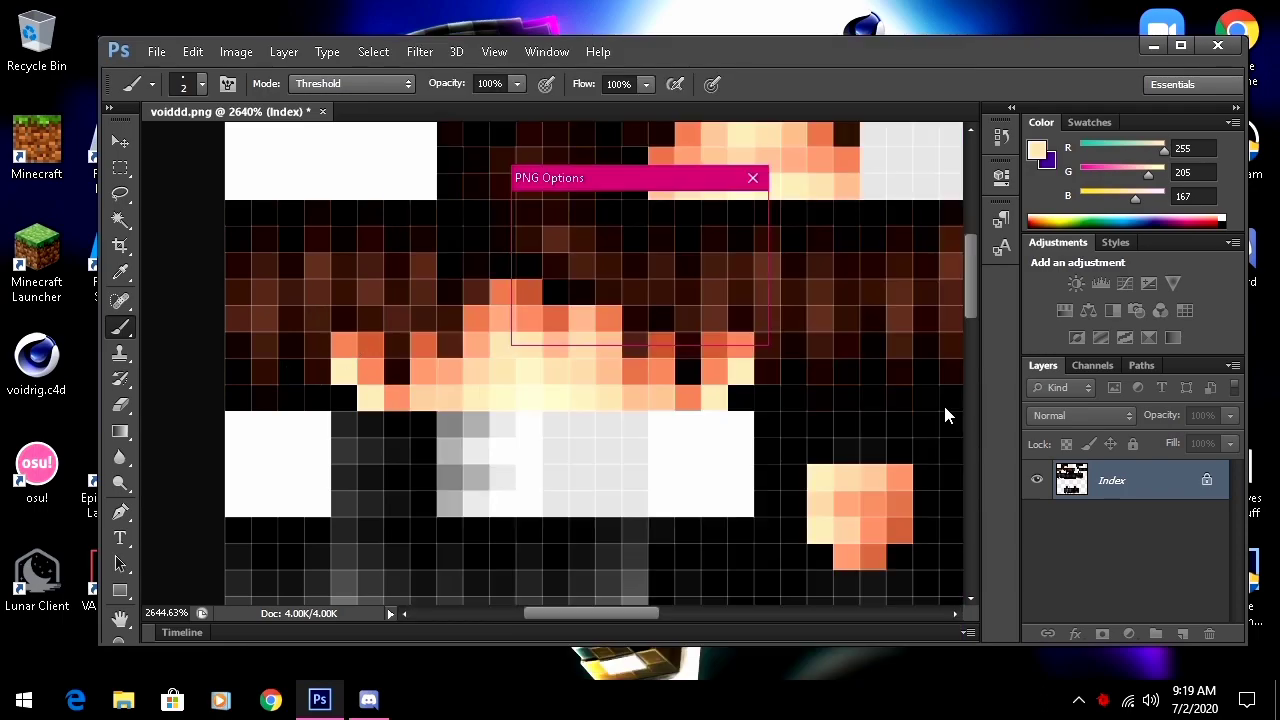
left_click(690, 216)
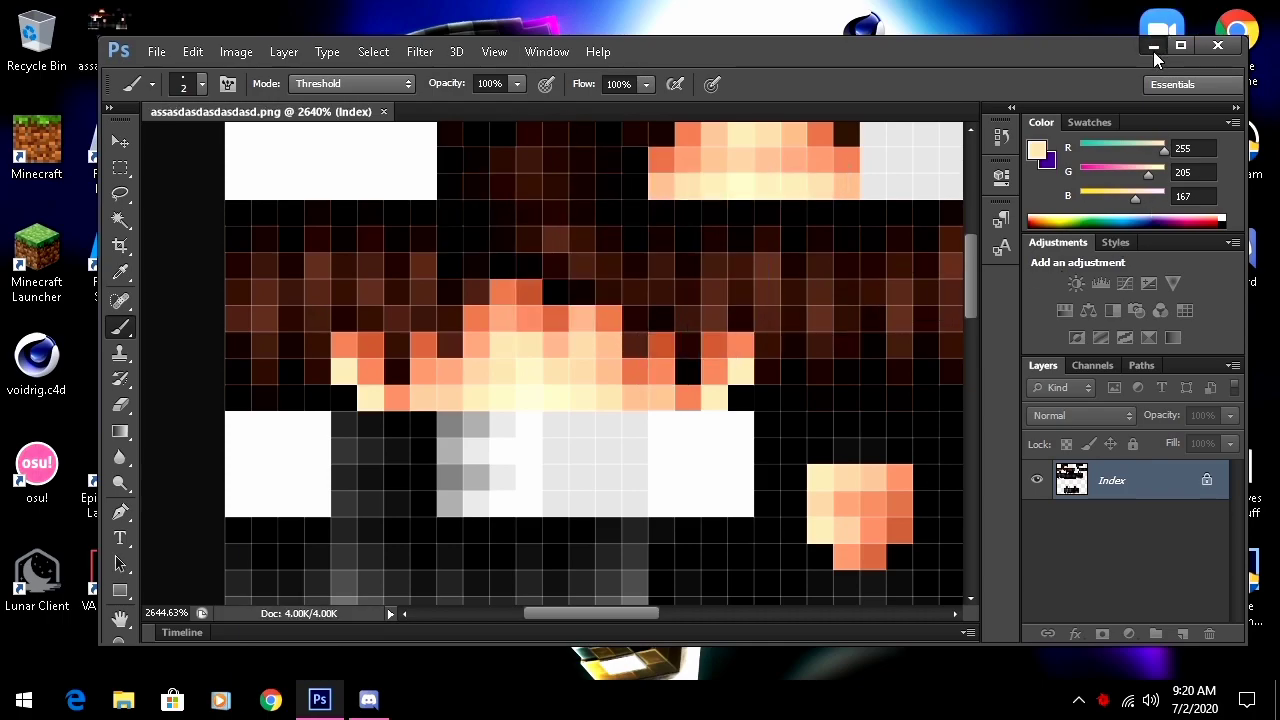
- Minimize Photoshop, move skinnoeyes.png higher on the desktop, and permanently remove assasdasdasdasd.png by emptying the Recycle Bin
left_click(1153, 46)
left_click_drag(1010, 572, 1012, 358)
left_click_drag(640, 360, 45, 42)
right_click(45, 45)
left_click(112, 89)
left_click(717, 400)
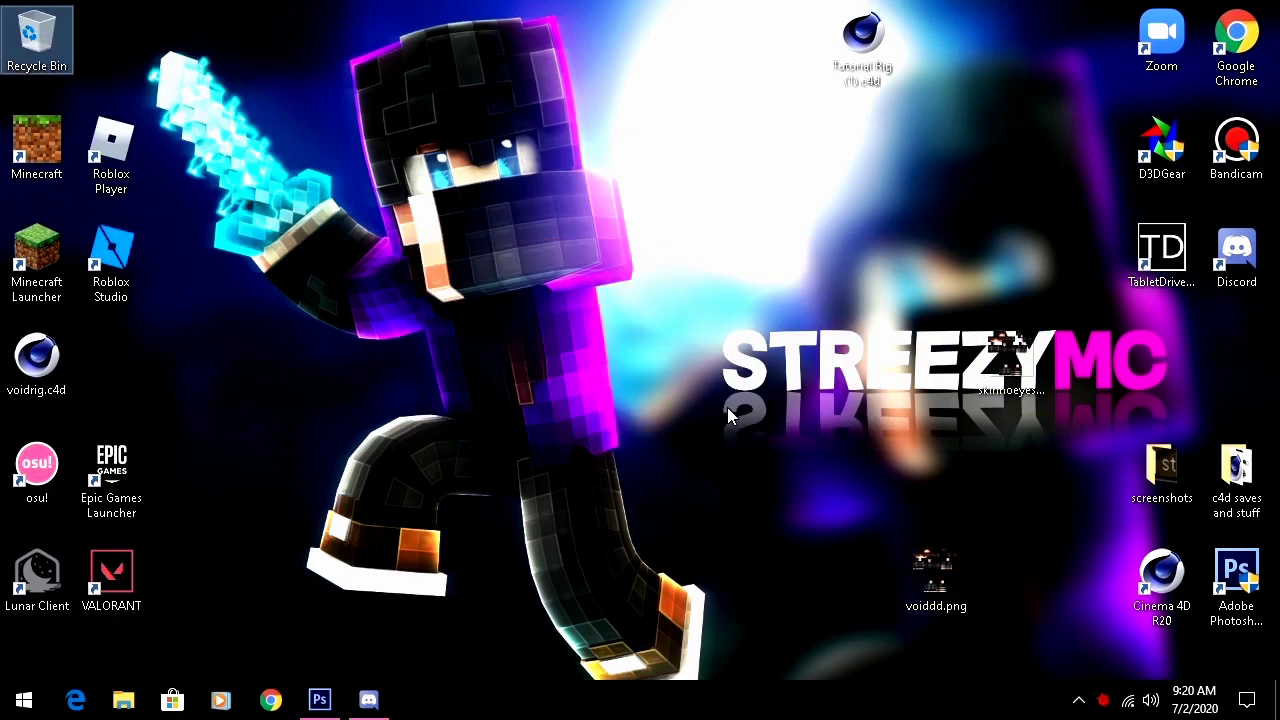
- Close Photoshop, move skinnoeyes.png and Tutorial Rig (1).c4d lower on the desktop, and switch to the rig in Cinema 4D
mouse_move(320, 700)
left_click(335, 600)
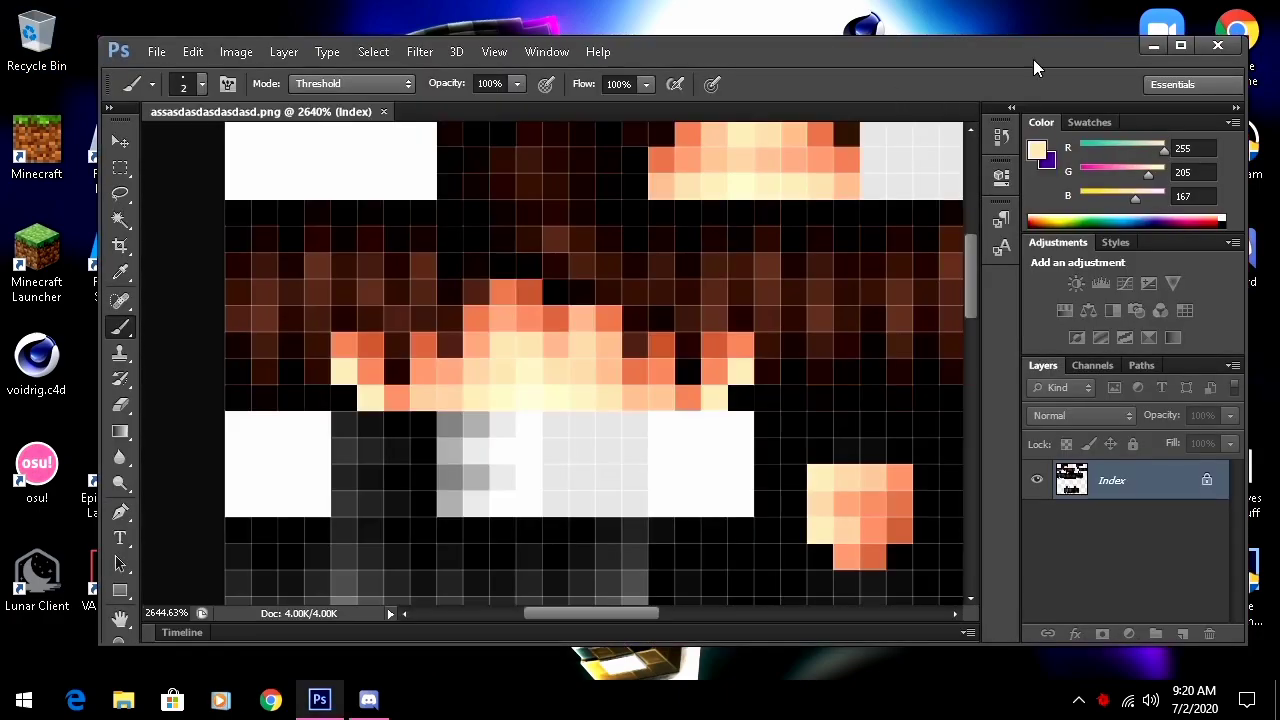
left_click(1238, 47)
left_click_drag(1010, 370, 1010, 556)
left_click_drag(868, 42, 915, 162)
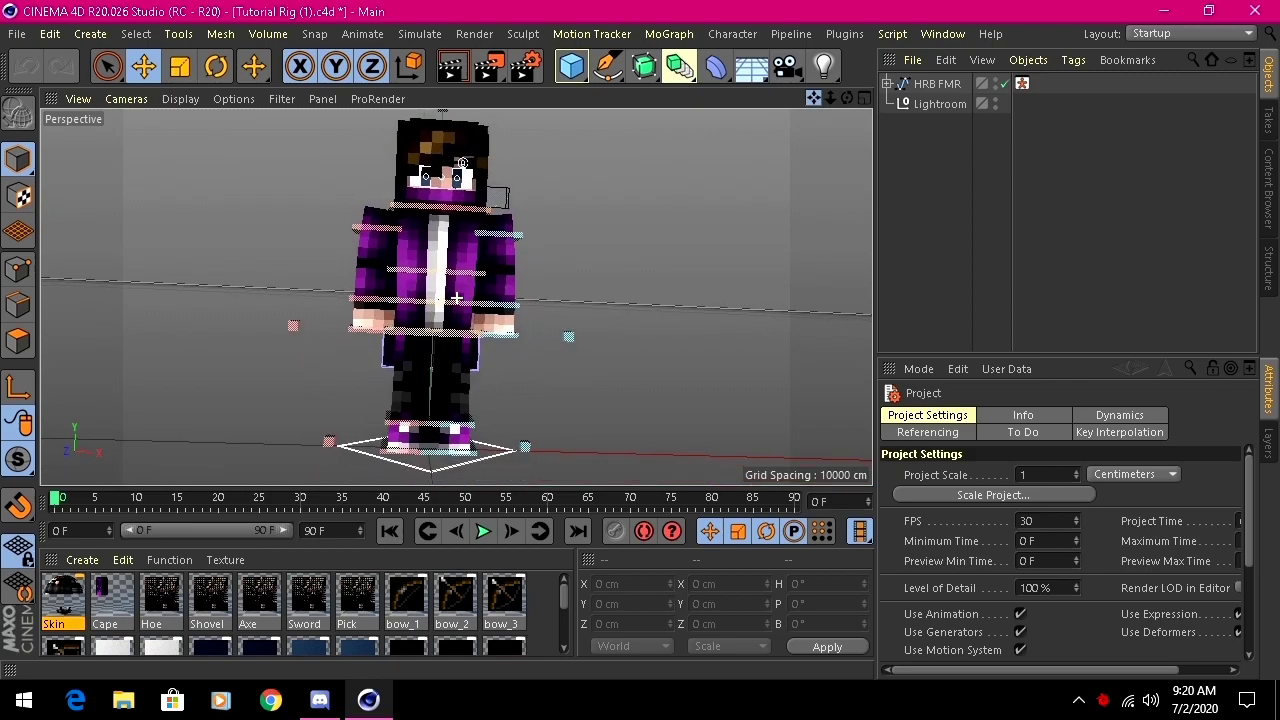
- Load skinnoeyes.png from the Desktop as the Skin texture of the HRB FMR rig
left_click(947, 88)
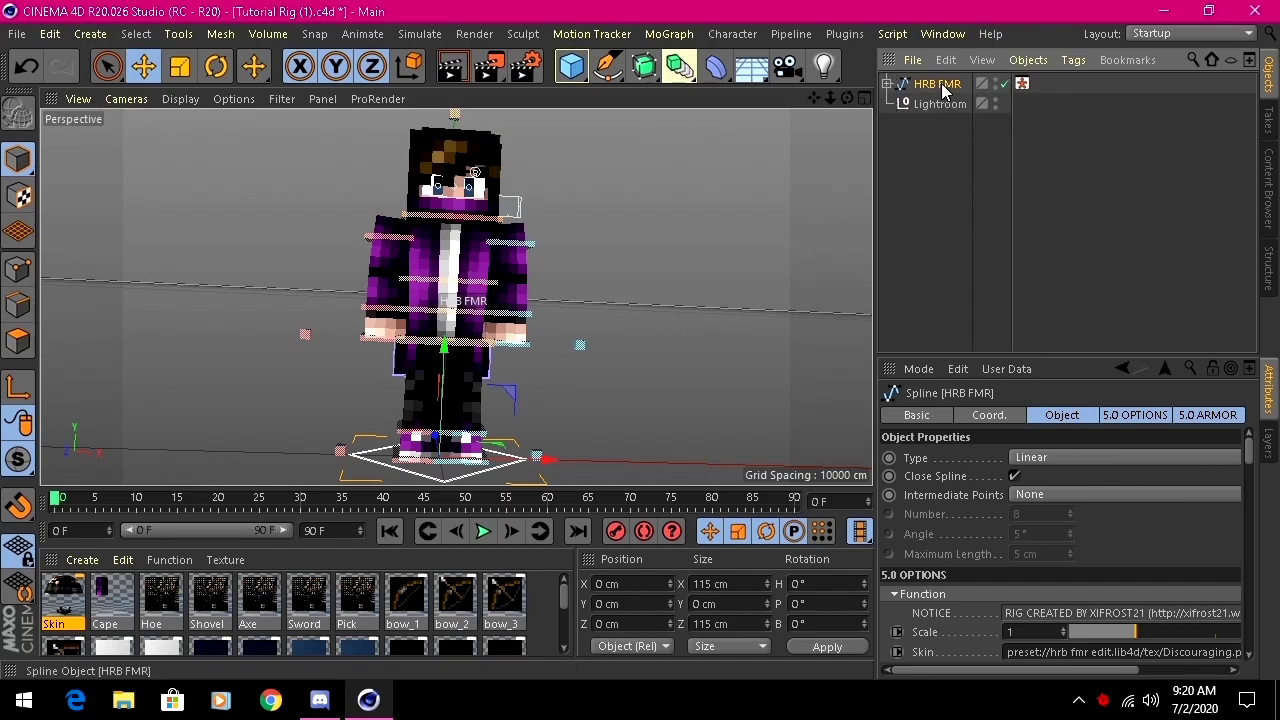
left_click_drag(1250, 454, 1250, 478)
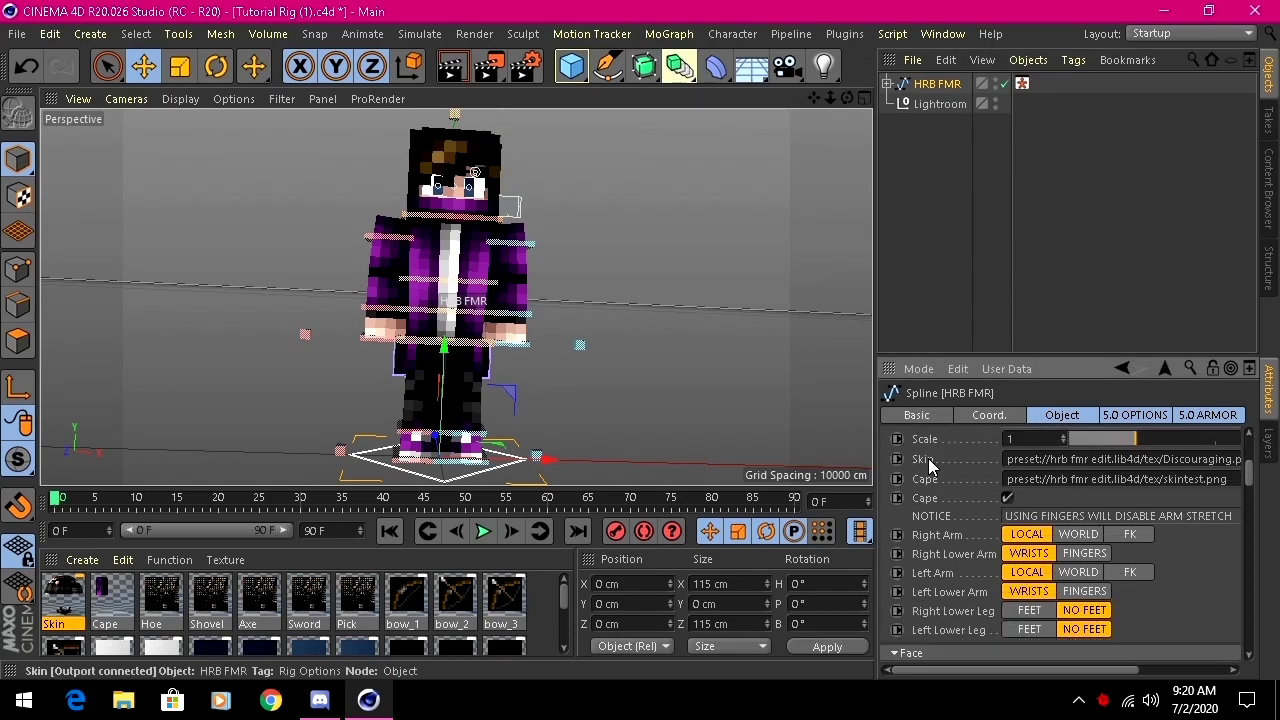
left_click_drag(1094, 669, 1157, 669)
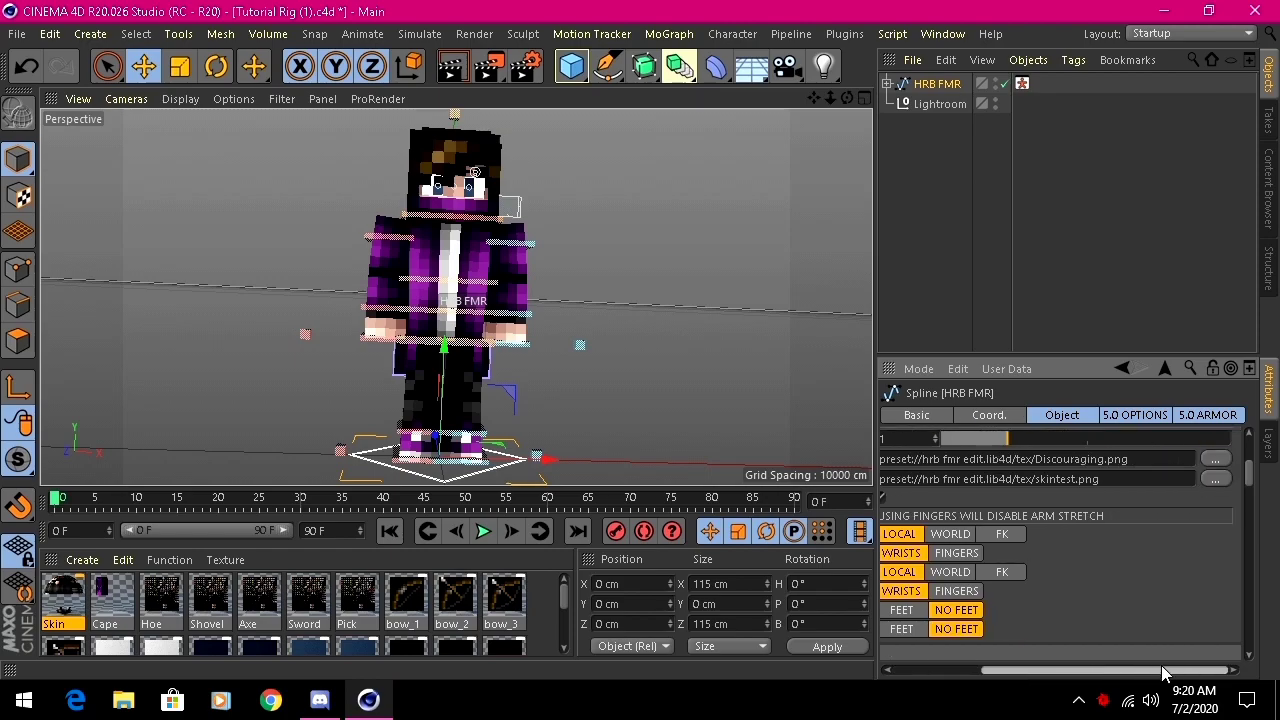
left_click(1215, 459)
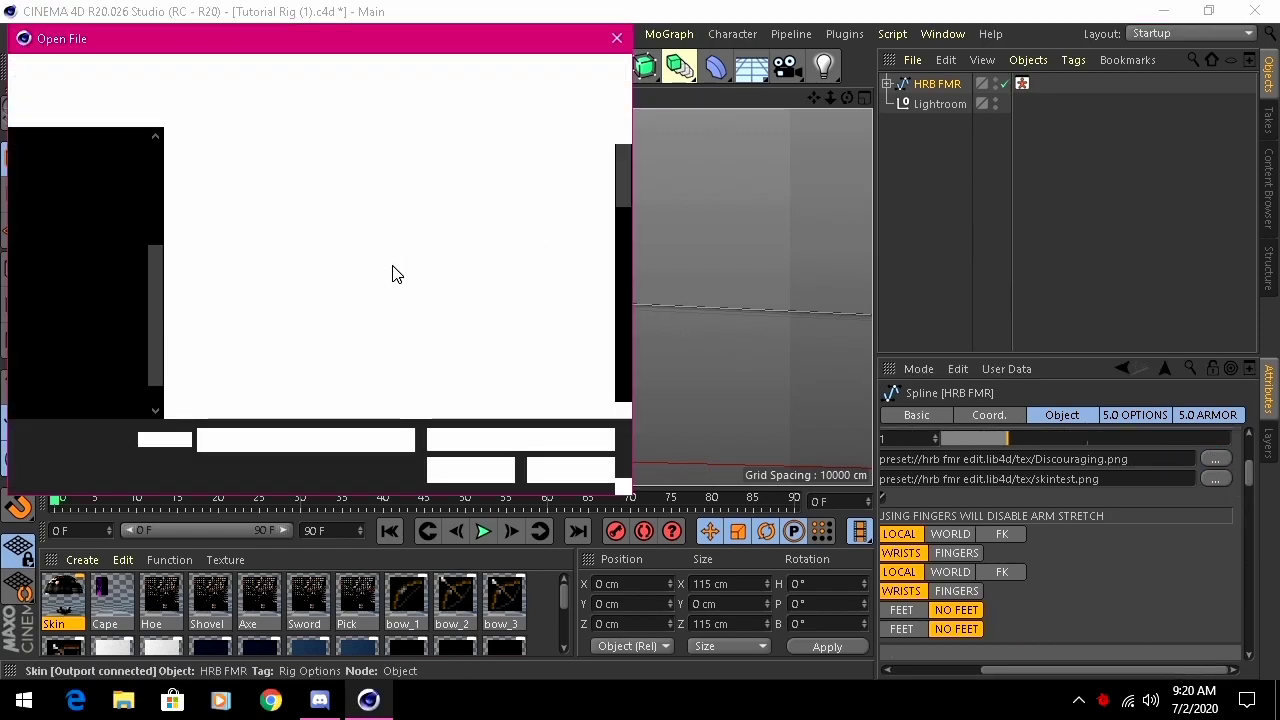
scroll(424, 358, "down", 10)
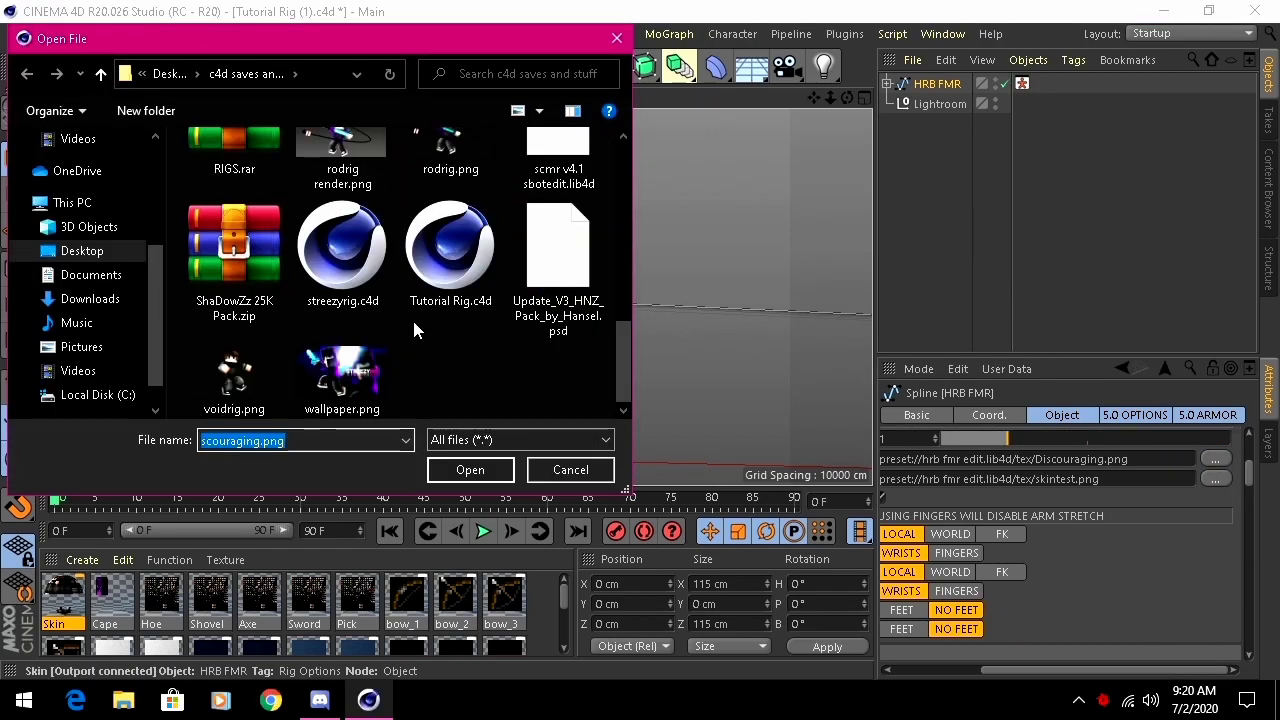
left_click(72, 251)
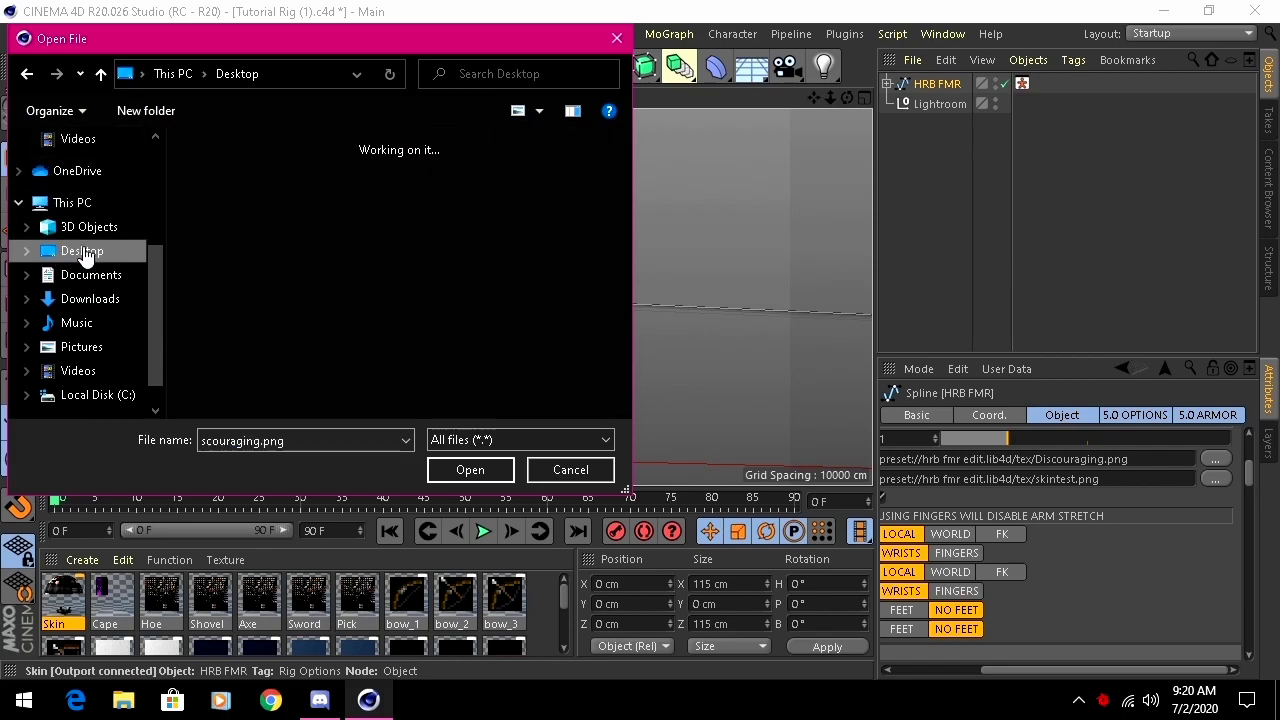
scroll(384, 215, "down", 3)
double_click(455, 235)
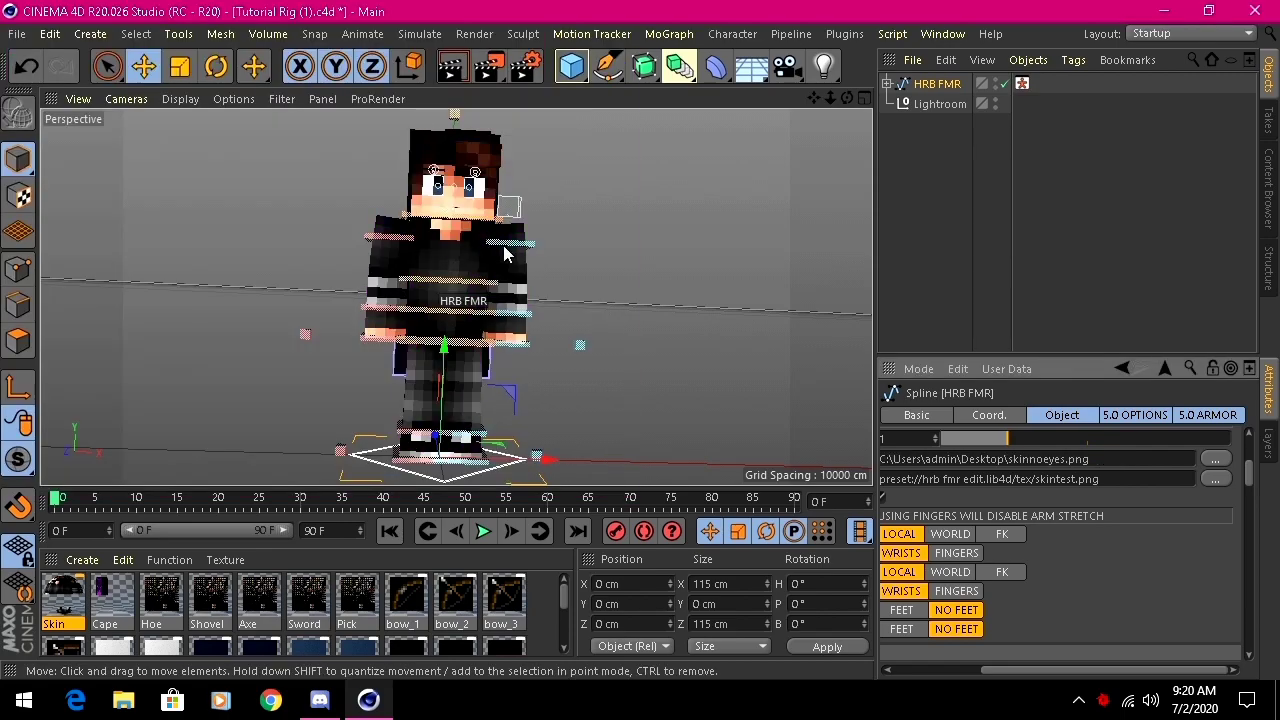
- Turn off the Cape option of the HRB FMR rig
left_click_drag(845, 103, 432, 305)
left_click_drag(1000, 670, 900, 670)
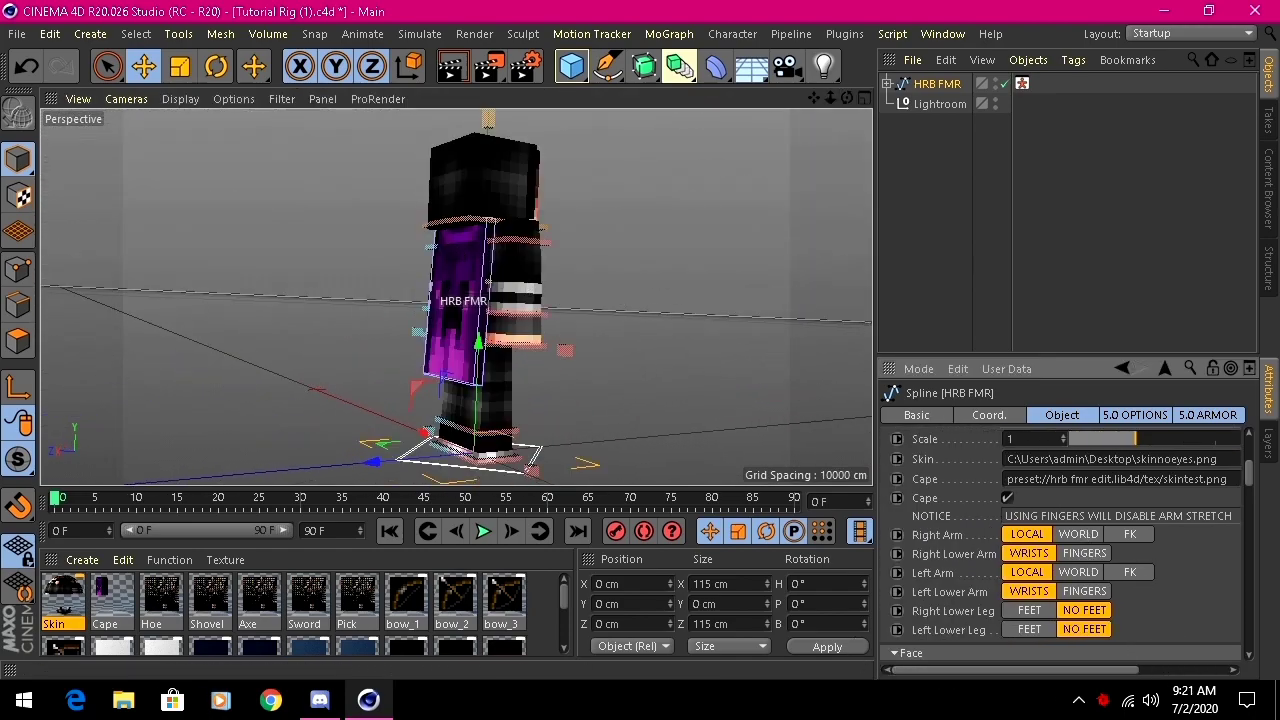
left_click(1007, 498)
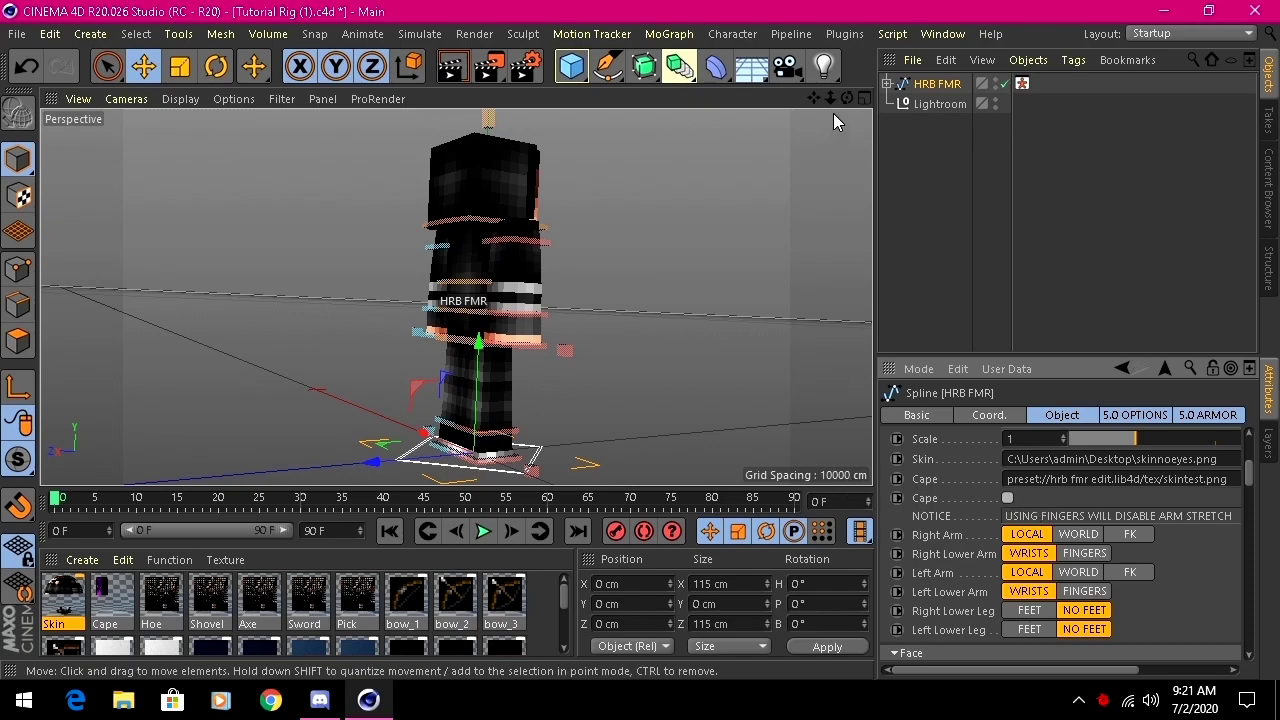
- Bring the character's face into close view and show the Face Colors settings of the HRB FMR rig
left_click_drag(848, 99, 715, 110)
scroll(386, 186, "up", 4)
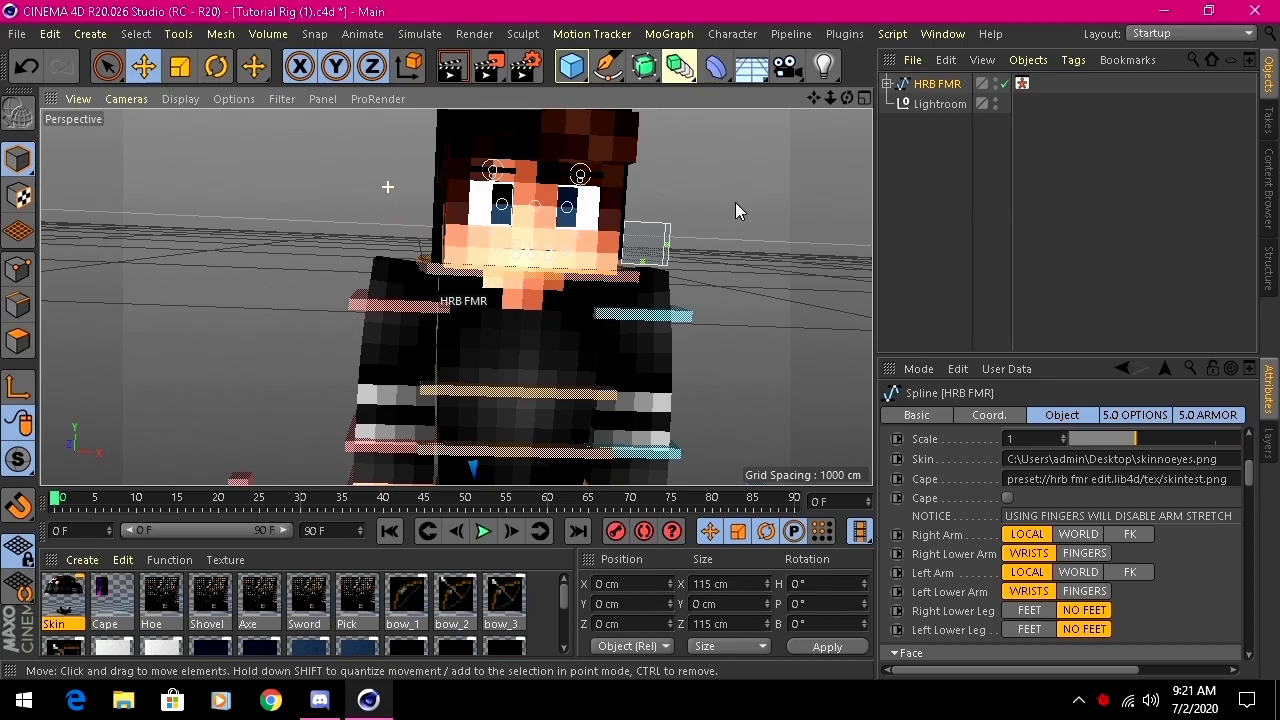
scroll(649, 204, "up", 4)
left_click(945, 62)
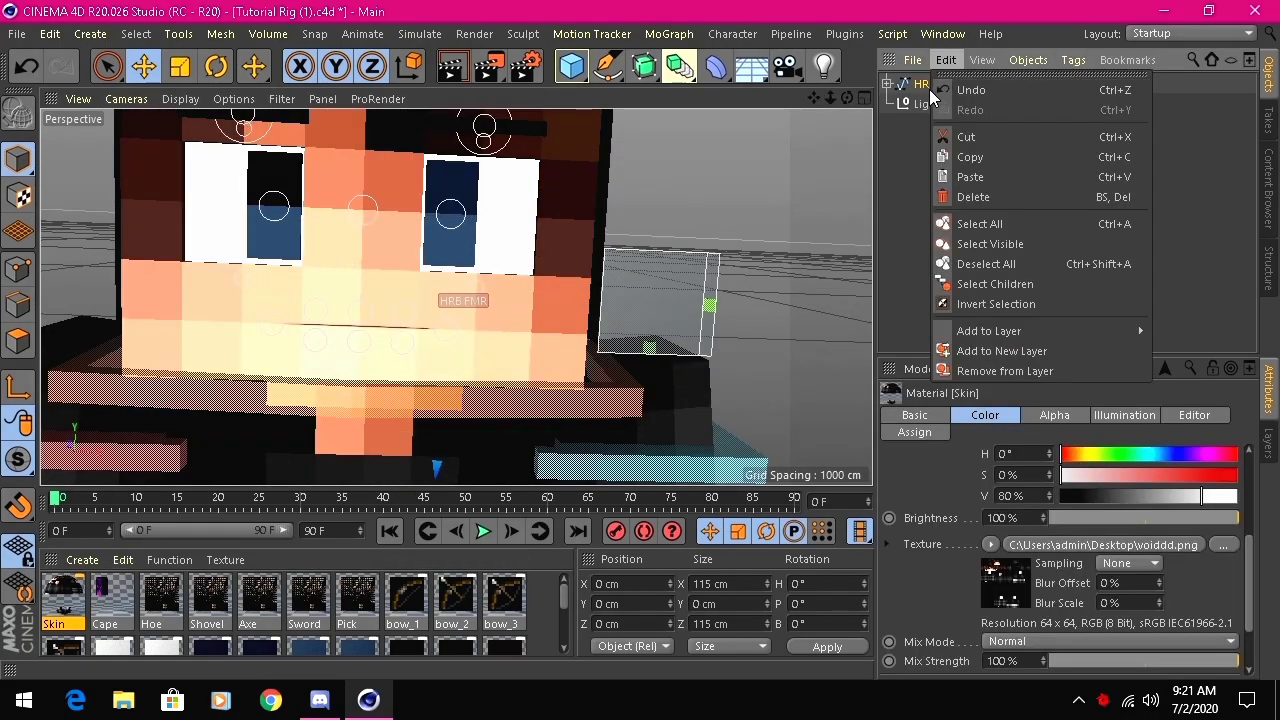
left_click(922, 86)
left_click(921, 86)
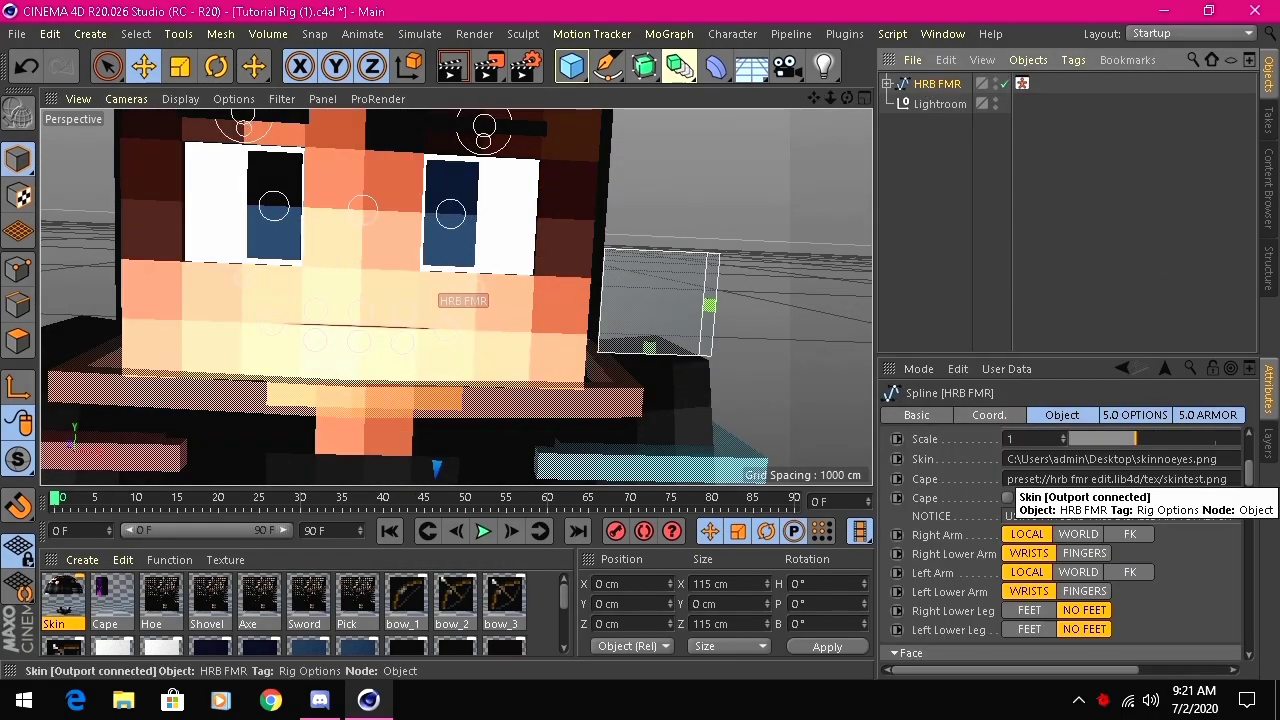
scroll(1060, 560, "down", 4)
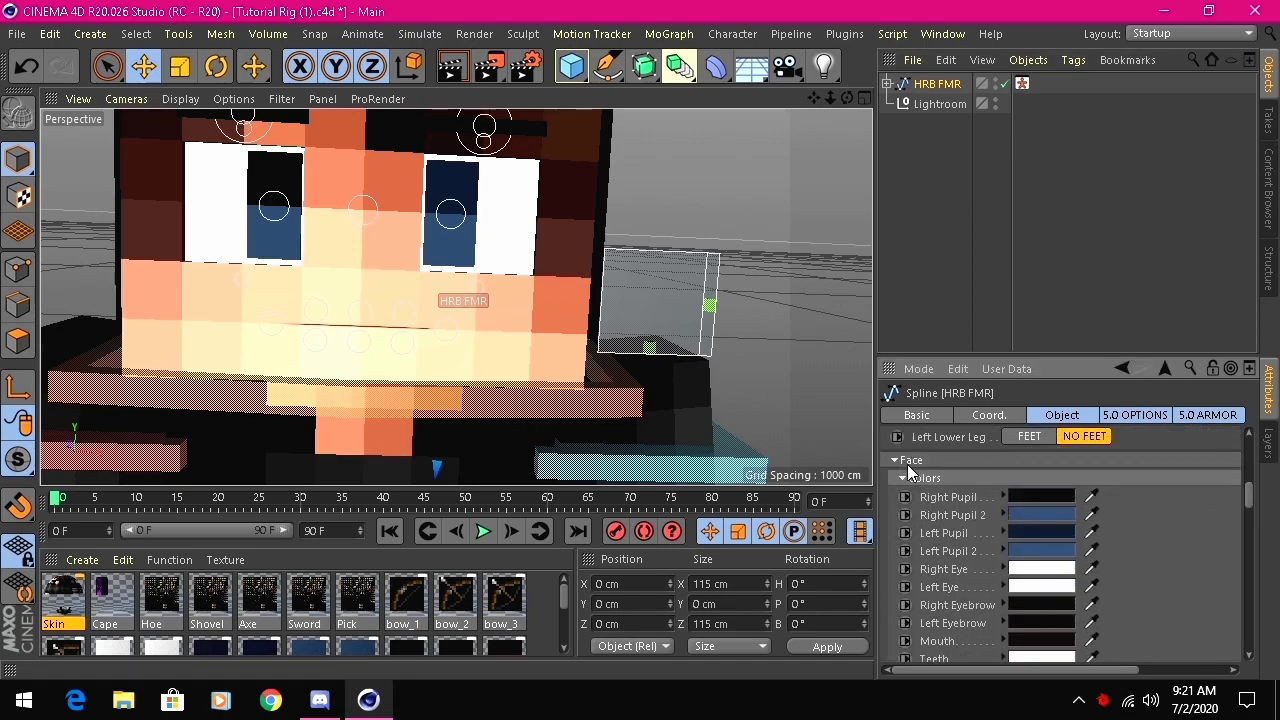
left_click_drag(1024, 671, 1087, 666)
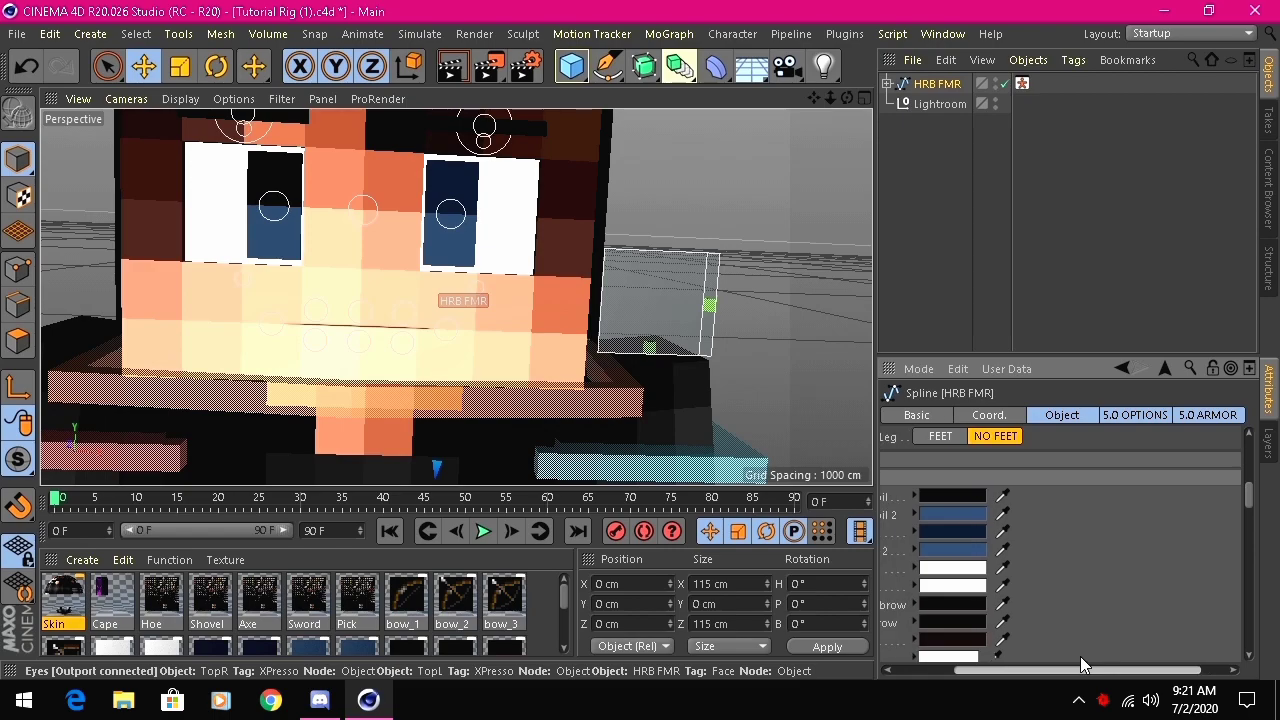
- Open voiddd.png from the Desktop folder in Windows Photo Viewer and enlarge the skin's face area
left_click(123, 700)
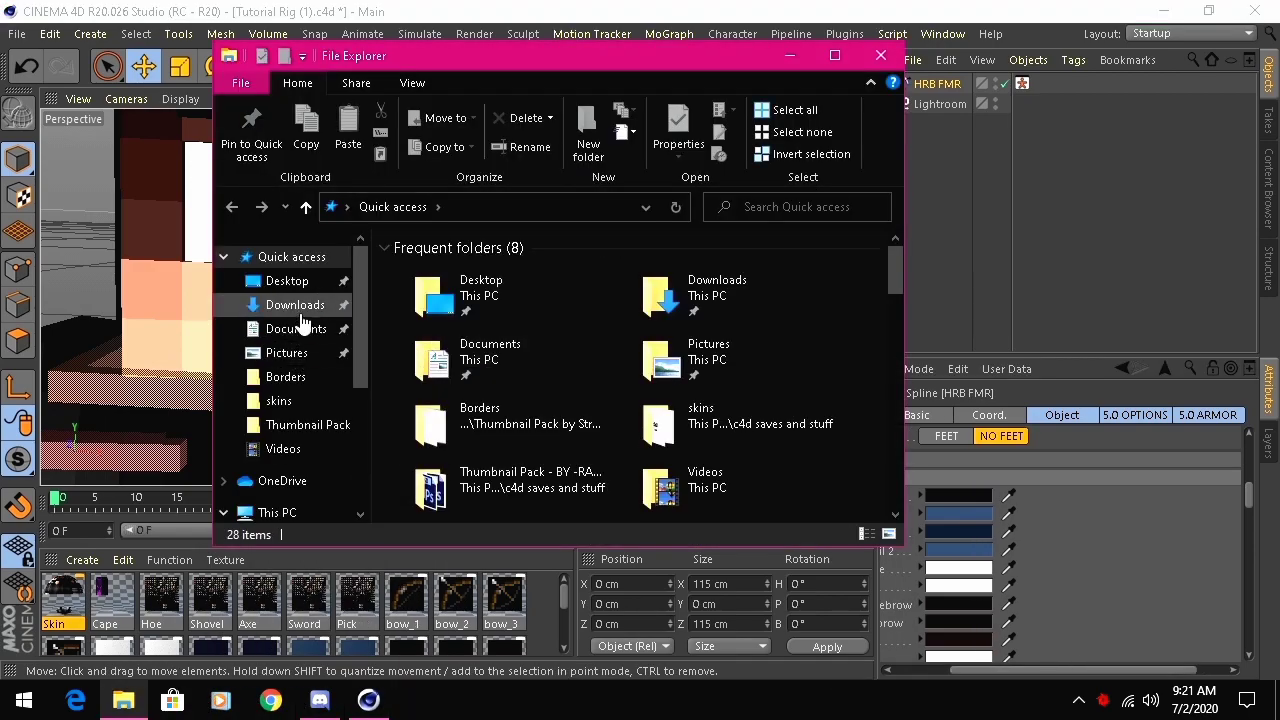
left_click(287, 282)
scroll(500, 400, "down", 2)
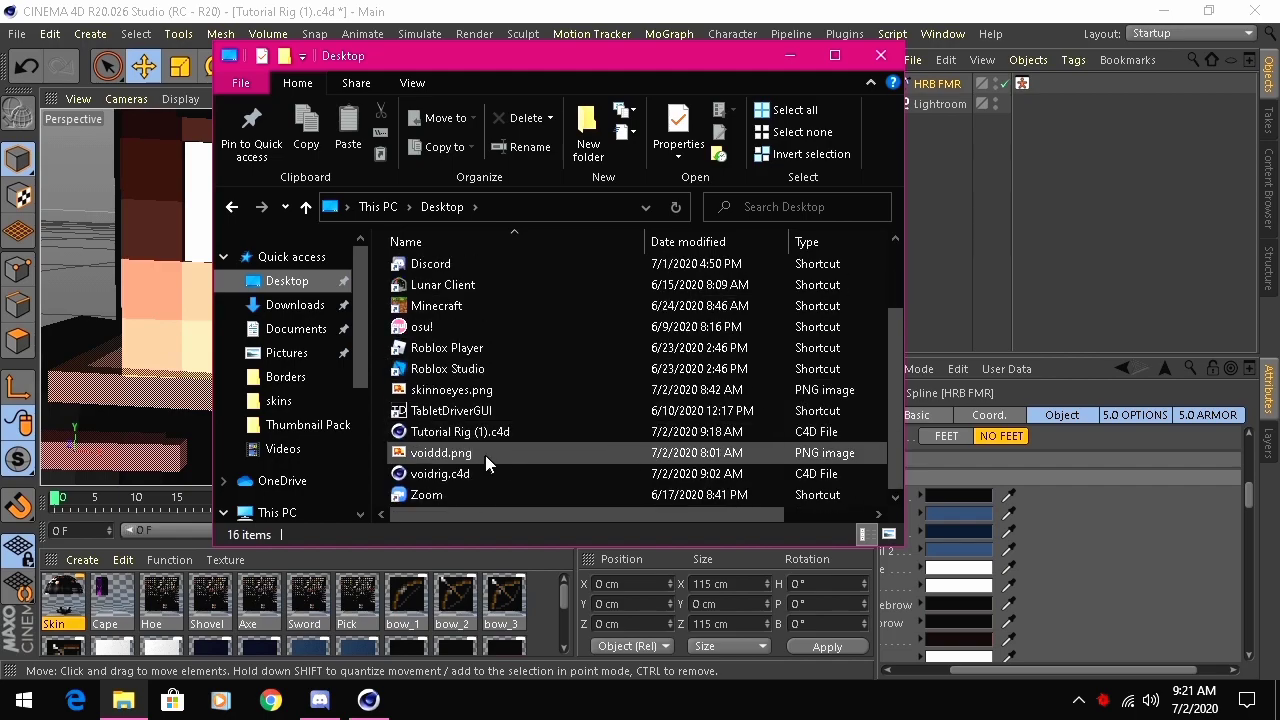
double_click(485, 455)
scroll(475, 335, "up", 6)
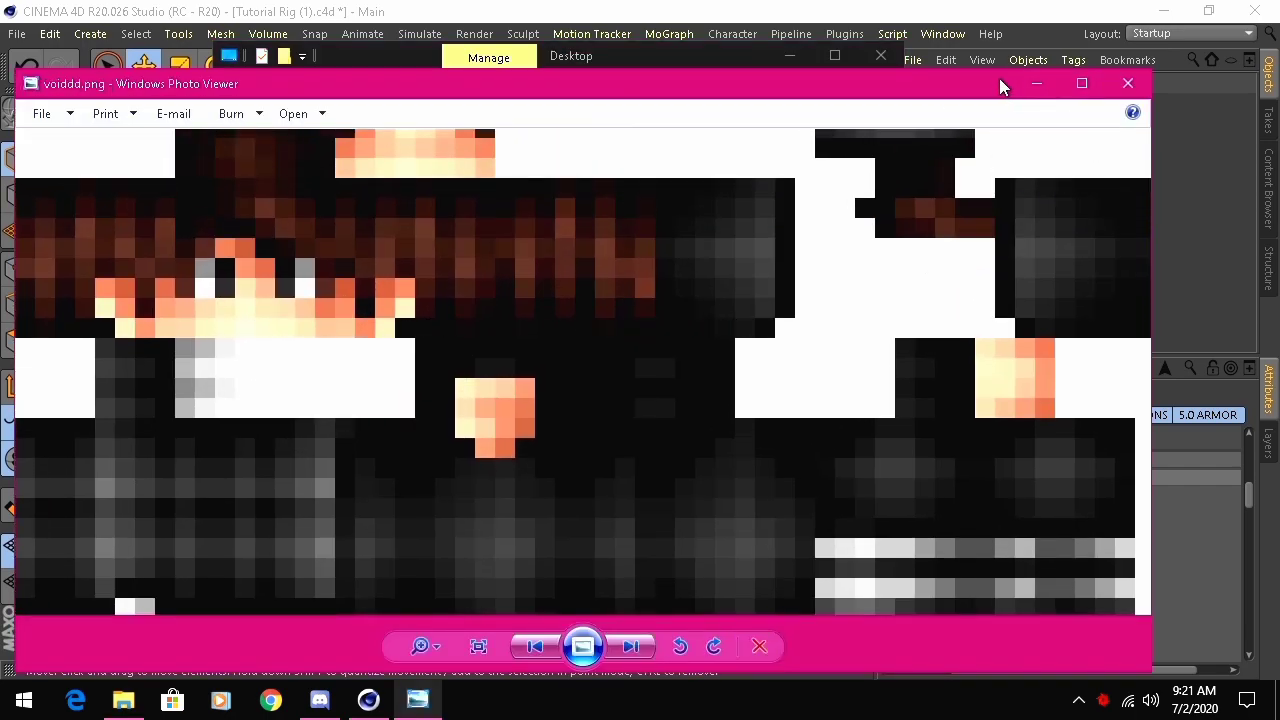
- Close File Explorer and arrange the voiddd.png image and the Cinema 4D window side by side
left_click_drag(1000, 83, 1029, 240)
left_click(880, 56)
left_click_drag(905, 245, 798, 160)
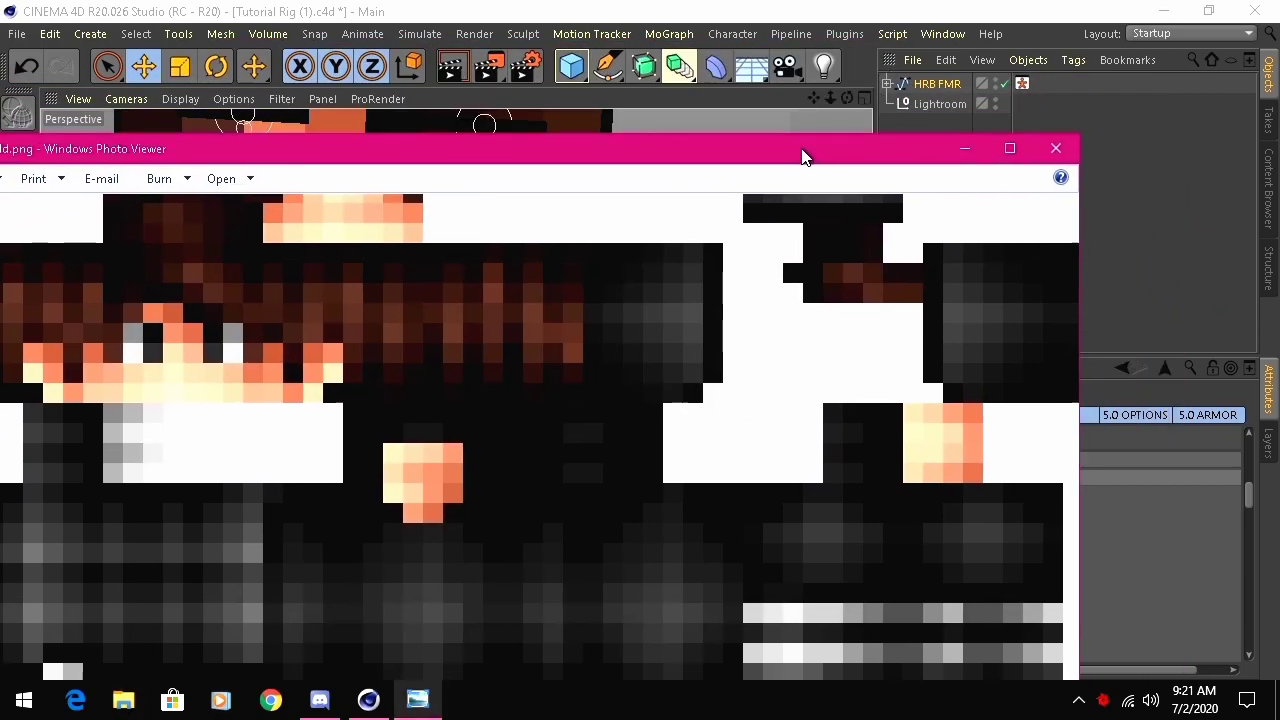
left_click_drag(995, 6, 1278, 200)
left_click(311, 214)
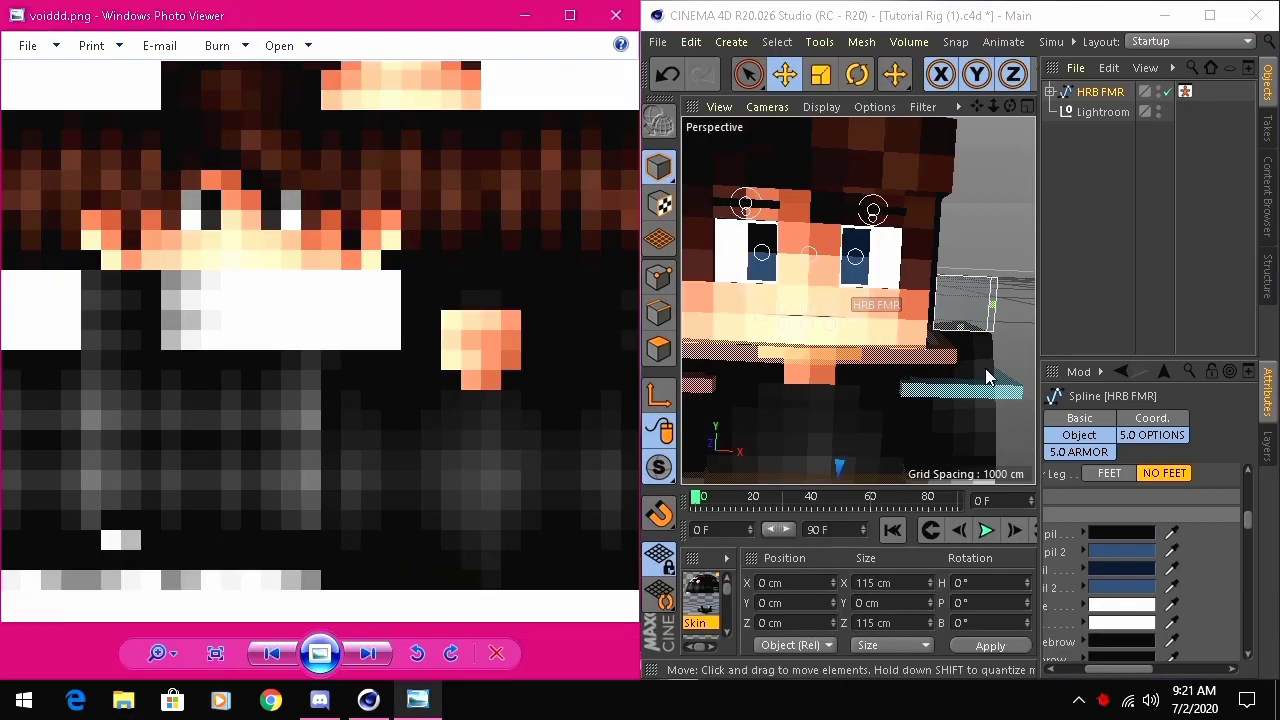
- Recolour both right and both left pupil colours of the rig with dark tones sampled from the eyes in voiddd.png
left_click(1172, 534)
left_click(207, 200)
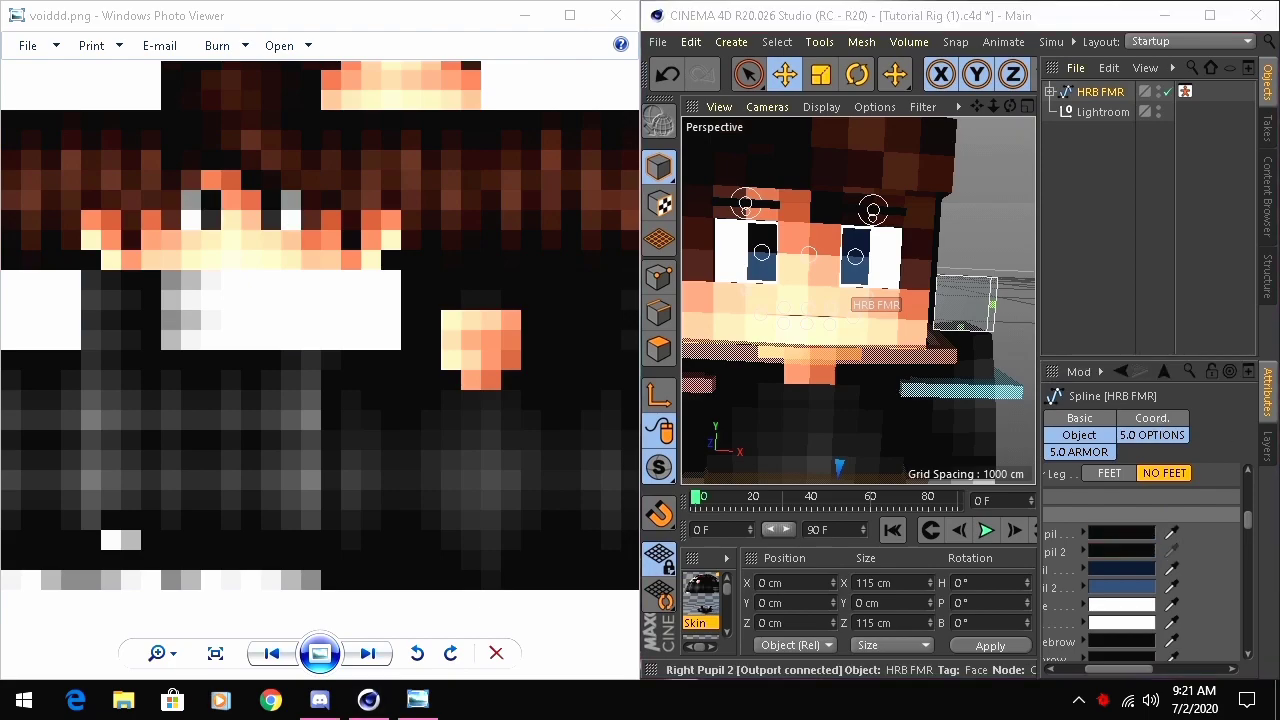
left_click(211, 219)
left_click(1171, 569)
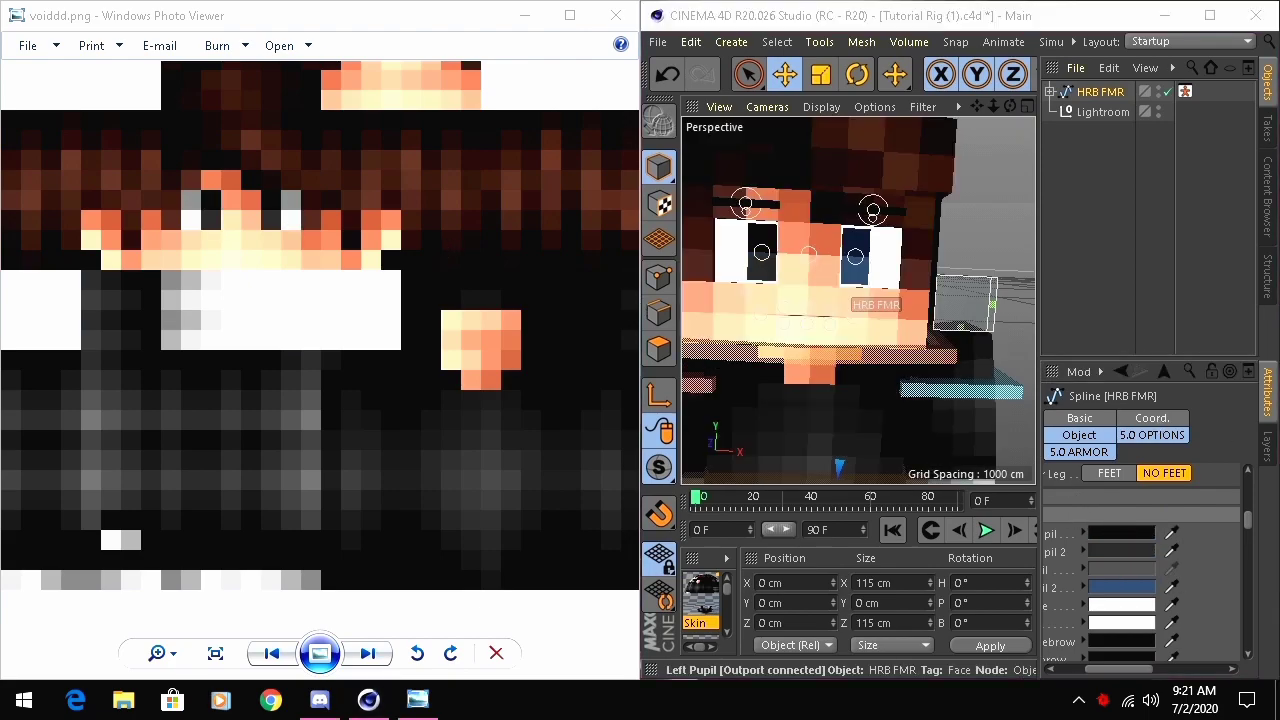
left_click(1120, 534)
left_click(1172, 588)
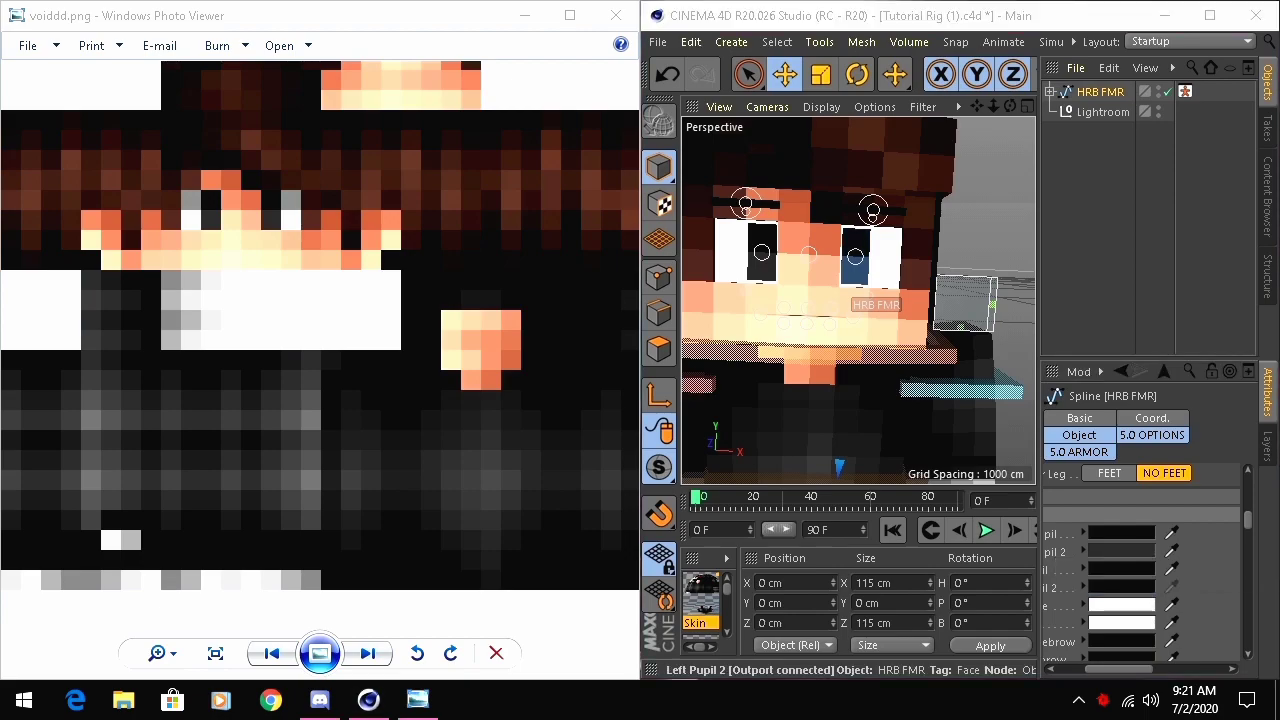
- Close the voiddd.png image, maximize Cinema 4D, and check the character's recoloured eyes from the front
left_click(615, 15)
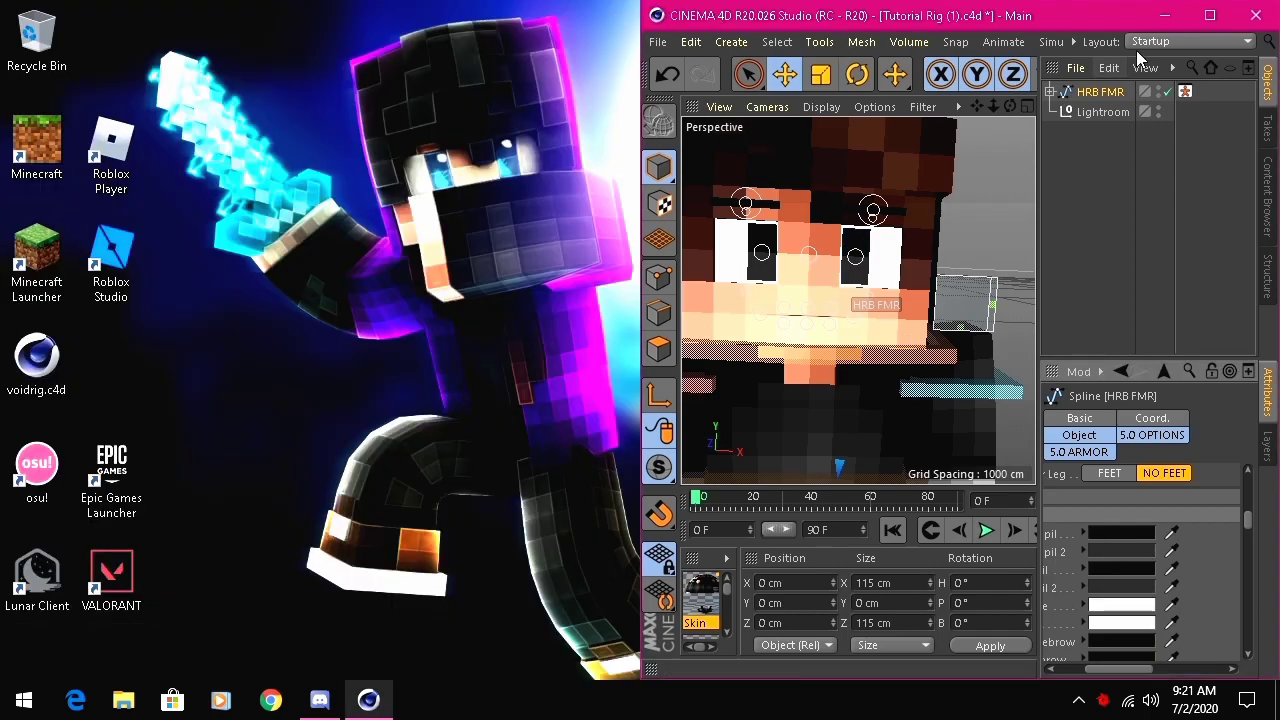
left_click(1207, 16)
scroll(560, 210, "down", 5)
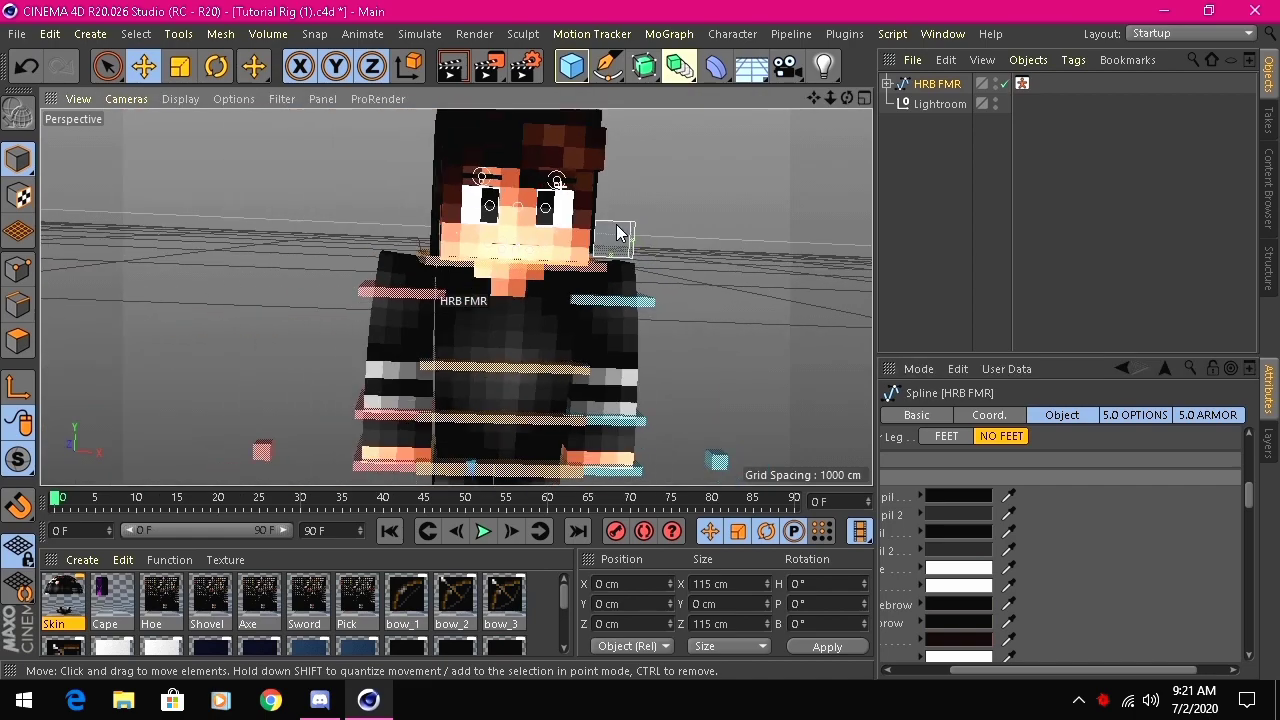
left_click_drag(847, 98, 808, 130)
left_click_drag(705, 128, 685, 128)
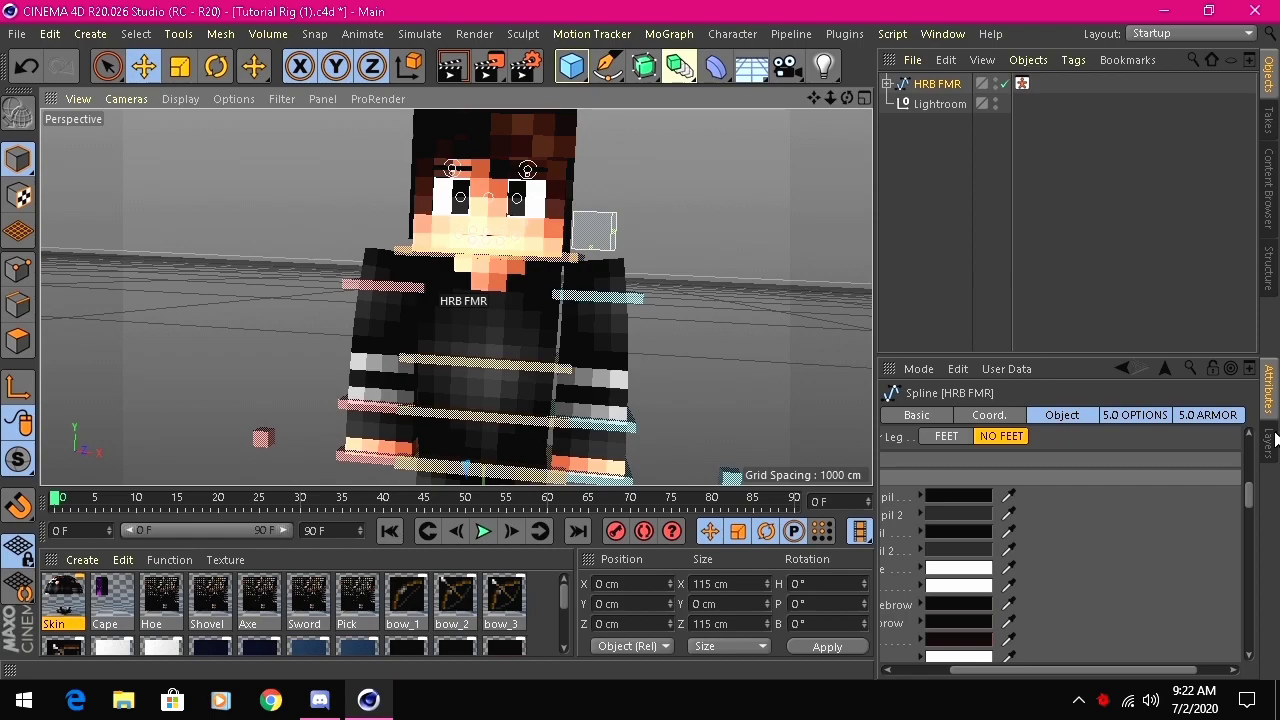
- Unlock the 5.0_Body and 5.0_Joints layers, then return to the rig's attributes
left_click(1272, 440)
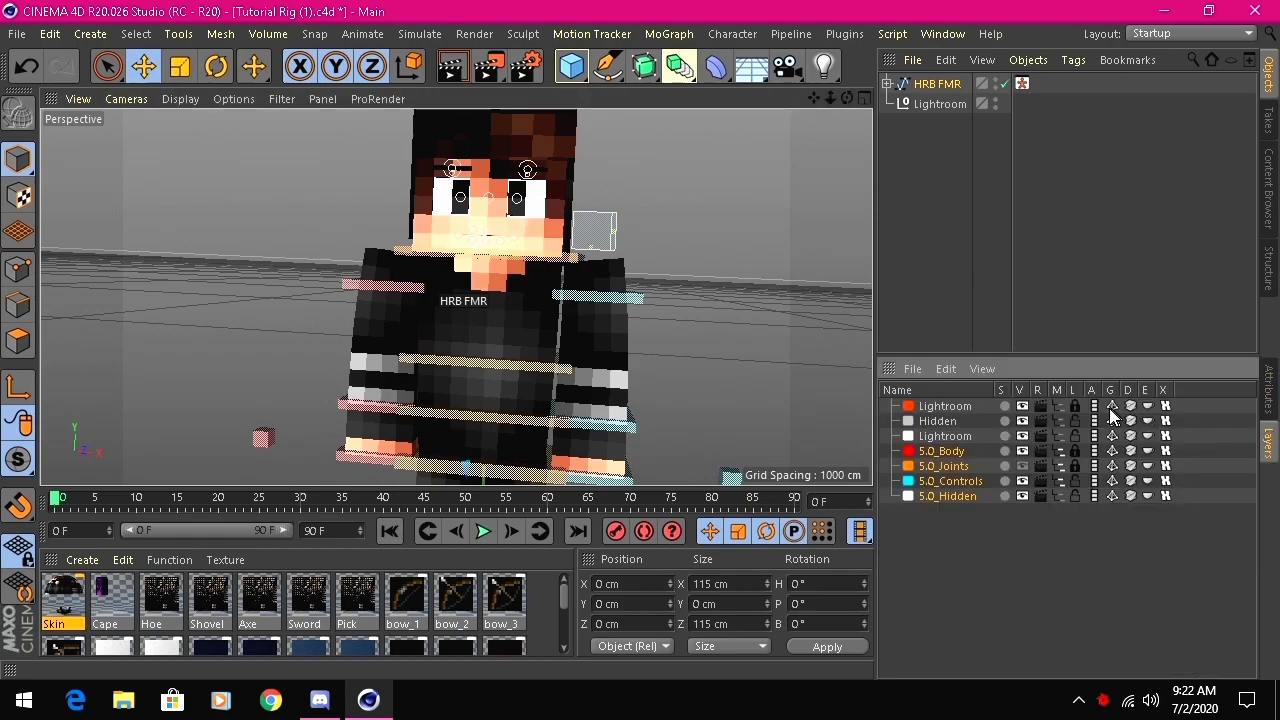
left_click(1075, 451)
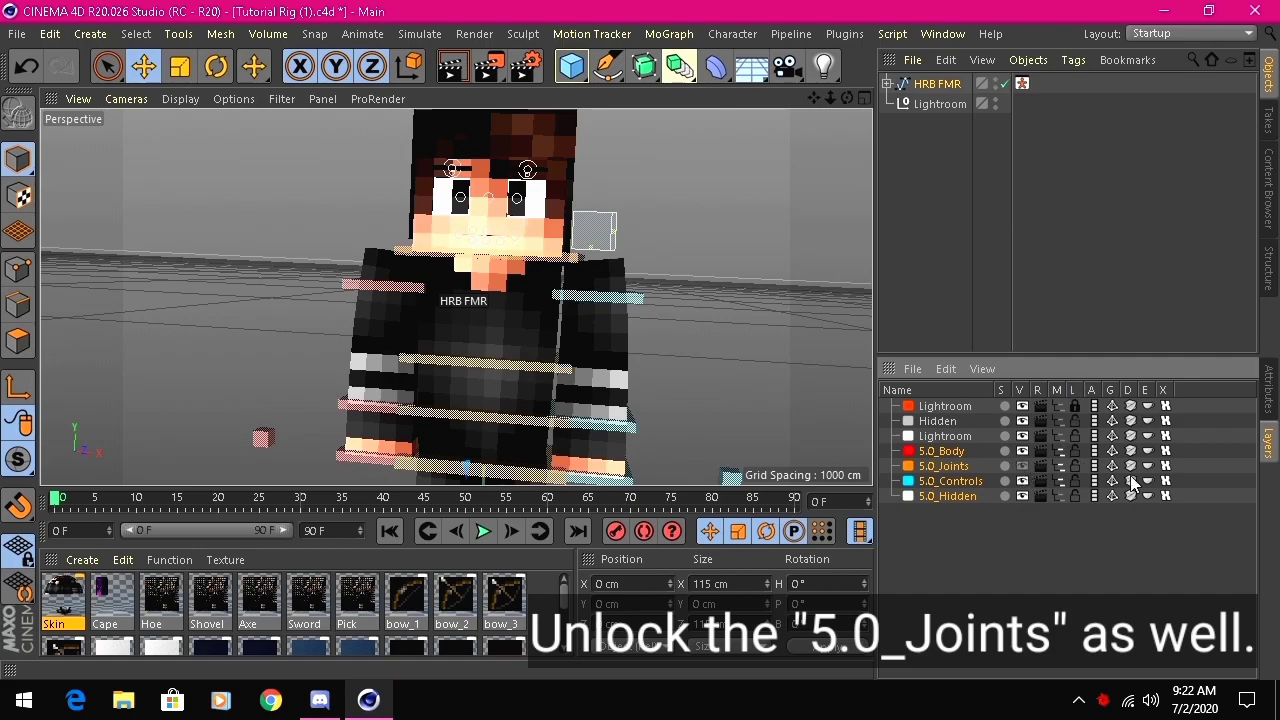
left_click(1265, 373)
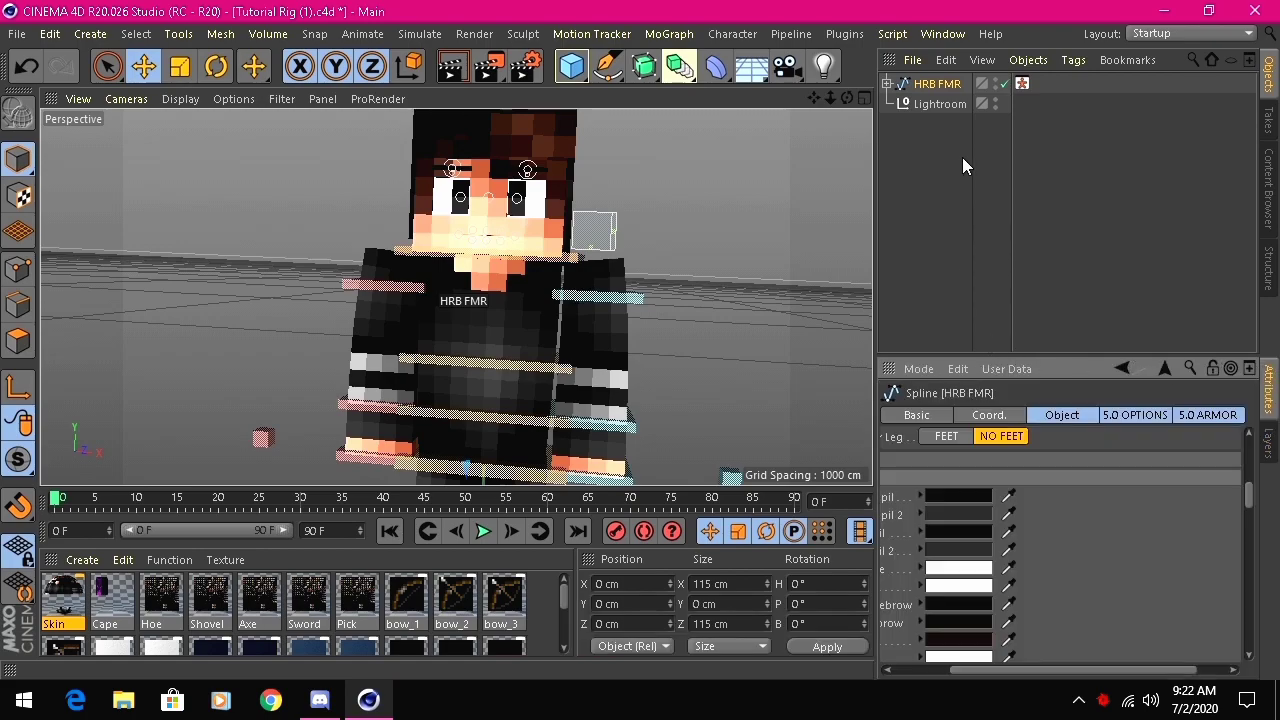
- Expand HRB FMR and its Head group, and set EXTRUDE_meshHead's editor and renderer visibility to Default
left_click(887, 84)
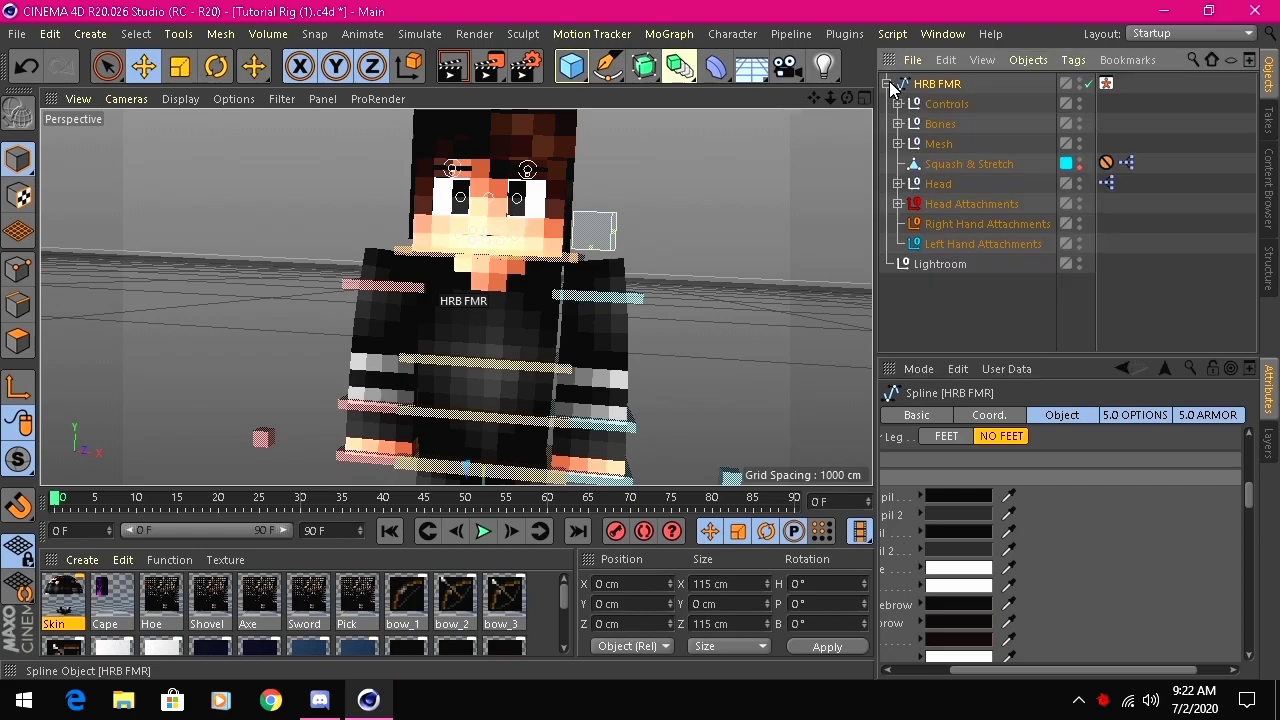
left_click(898, 184)
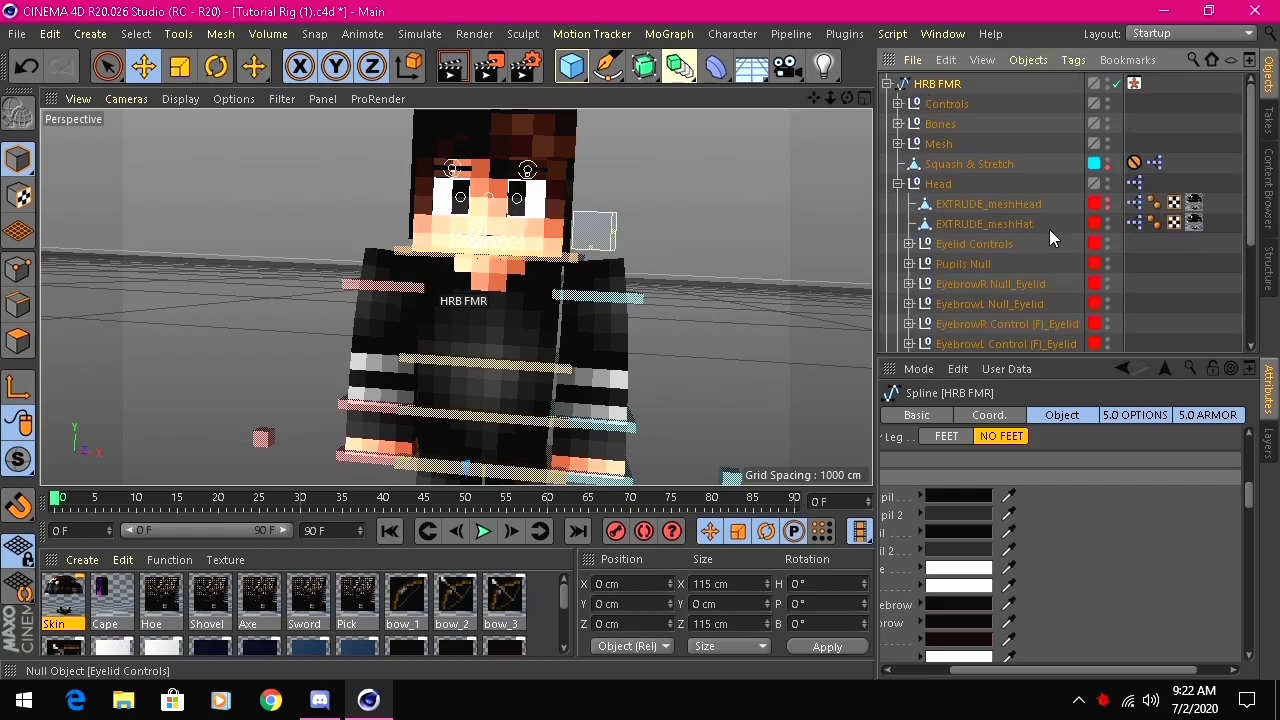
left_click(990, 205)
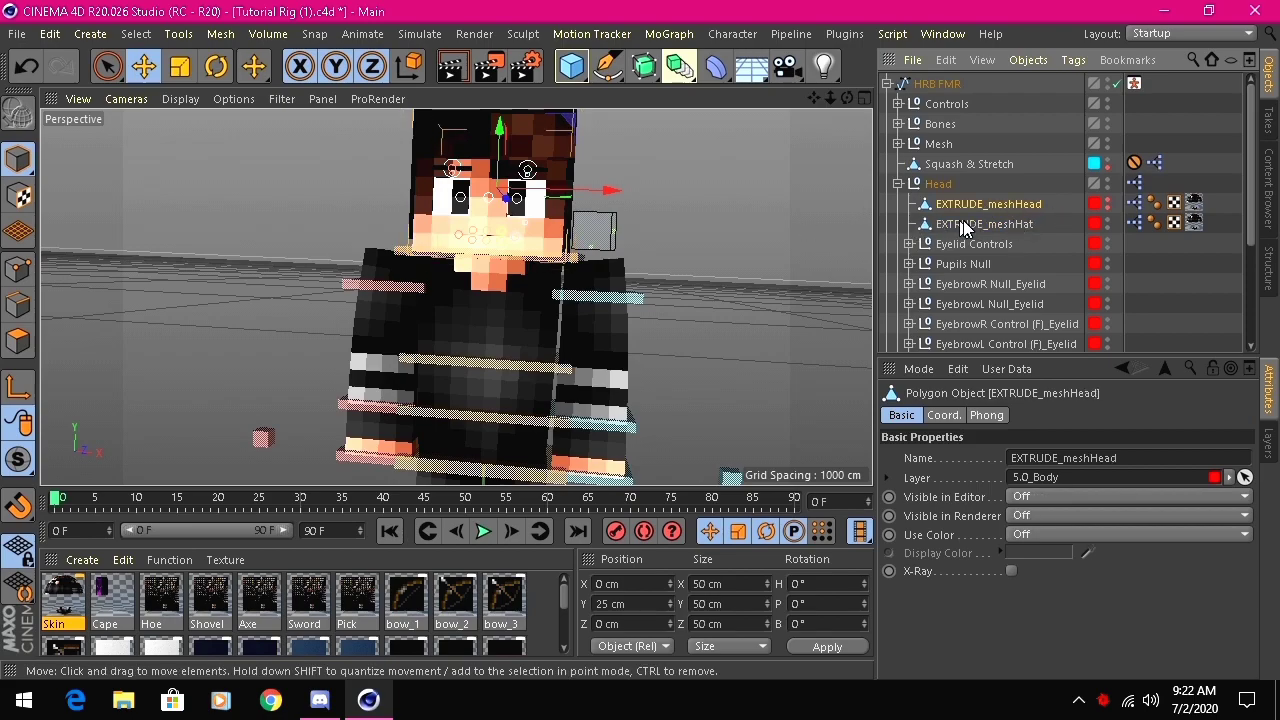
left_click_drag(814, 97, 835, 197)
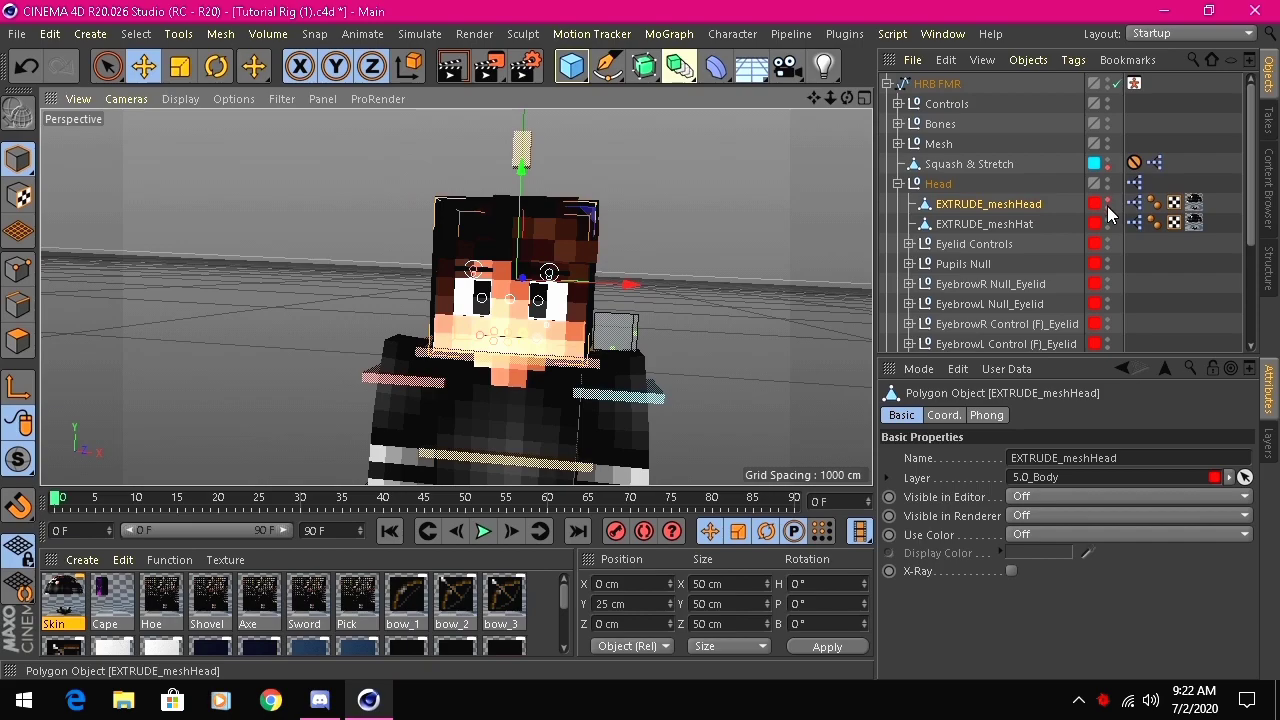
left_click(1108, 204)
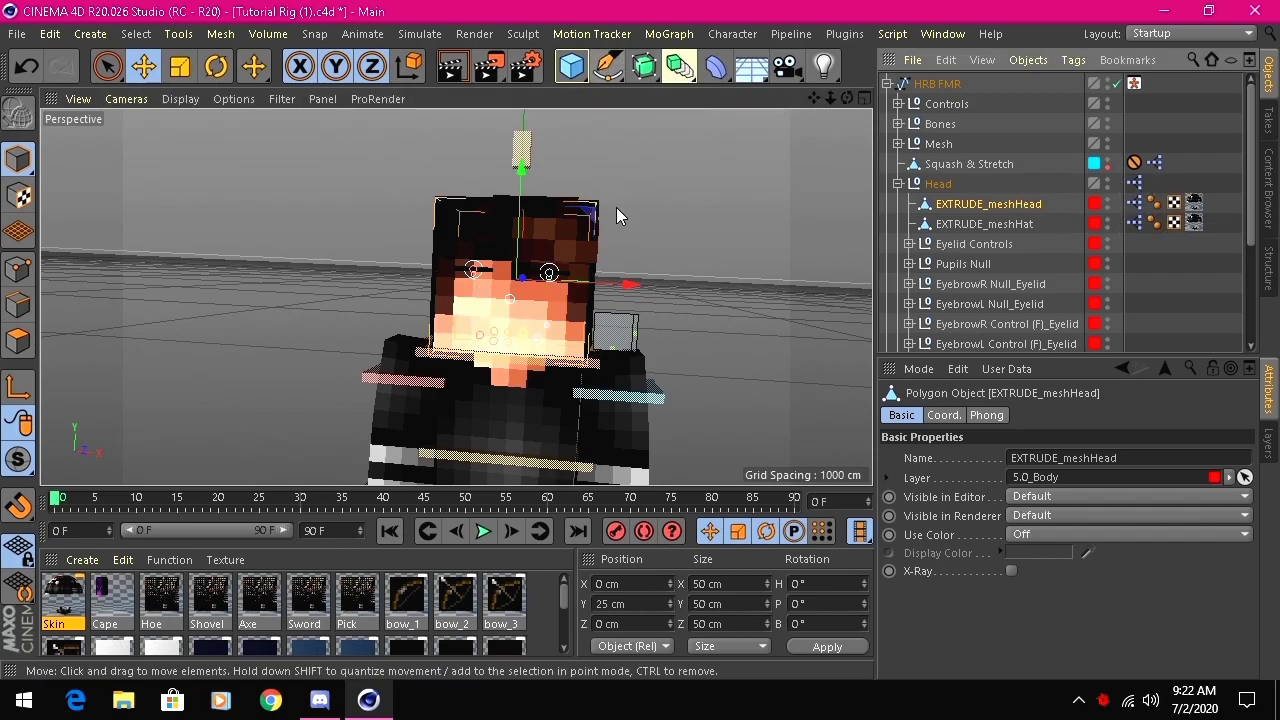
- Move EXTRUDE_meshHead along X to about -242 cm and EXTRUDE_meshHat to about 310 cm, on either side of the character
left_click_drag(620, 284, 214, 187)
left_click(984, 224)
left_click_drag(605, 295, 870, 300)
- Select the skin-coloured polygons on the front face of EXTRUDE_meshHead with Live Selection
left_click_drag(813, 98, 521, 98)
left_click_drag(818, 309, 818, 290)
left_click_drag(815, 98, 437, 183)
scroll(690, 200, "up", 6)
scroll(688, 208, "down", 3)
scroll(829, 131, "down", 2)
left_click(977, 201)
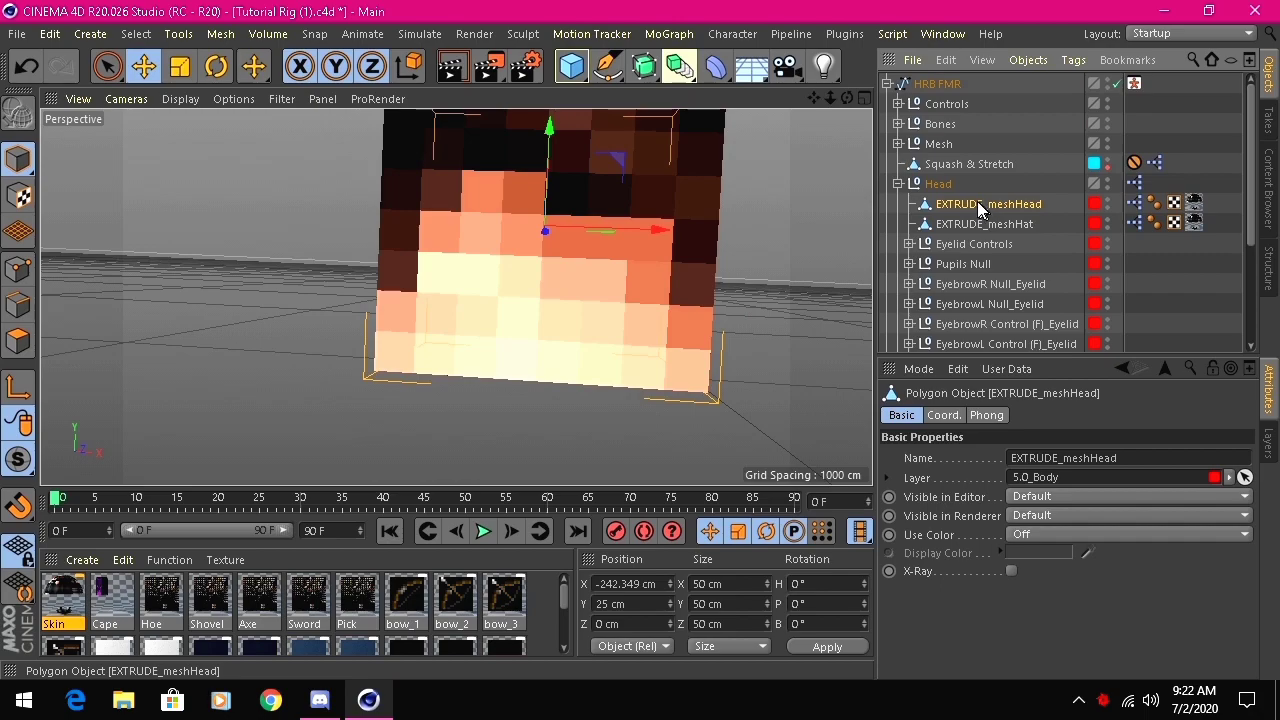
scroll(775, 138, "down", 2)
left_click_drag(813, 98, 782, 124)
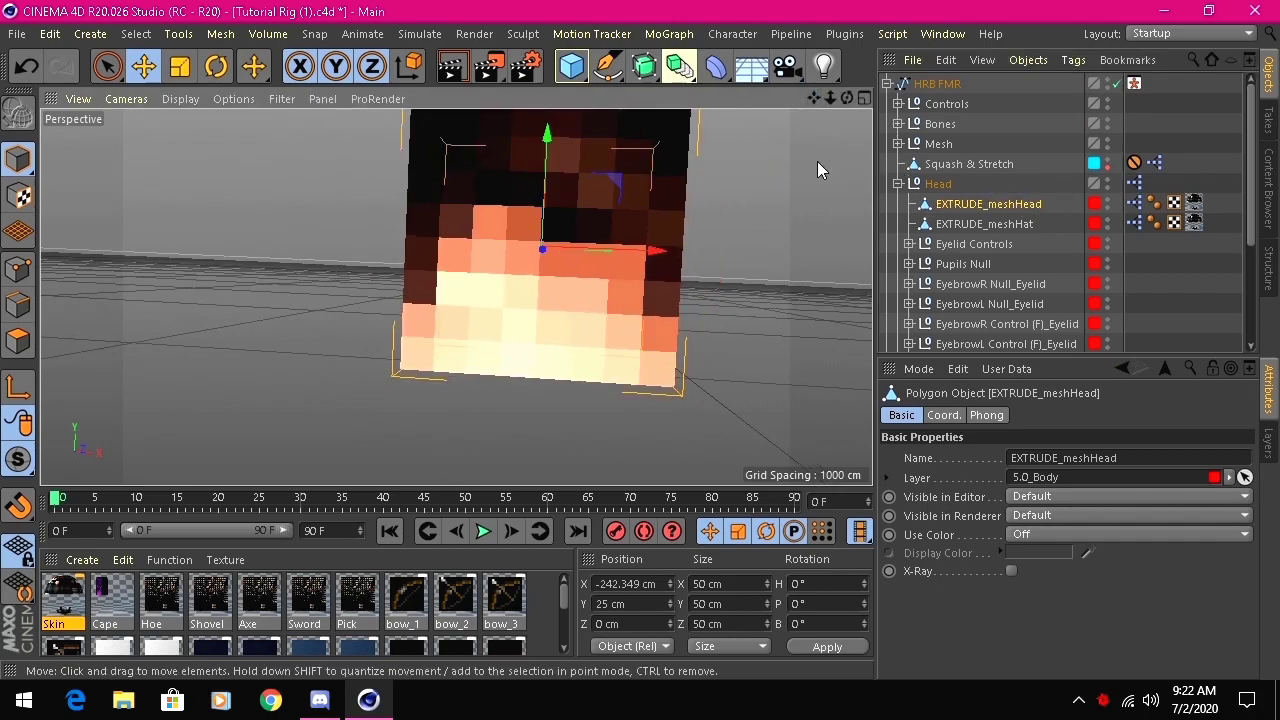
left_click(104, 70)
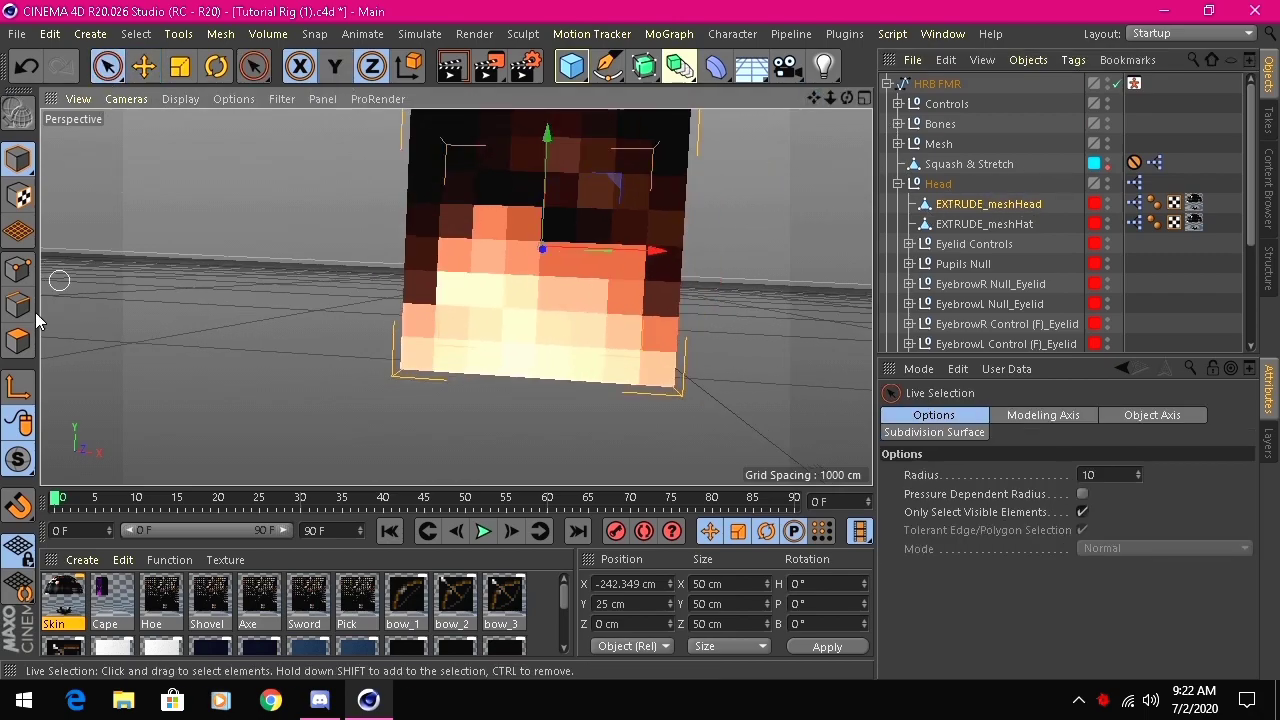
left_click(20, 342)
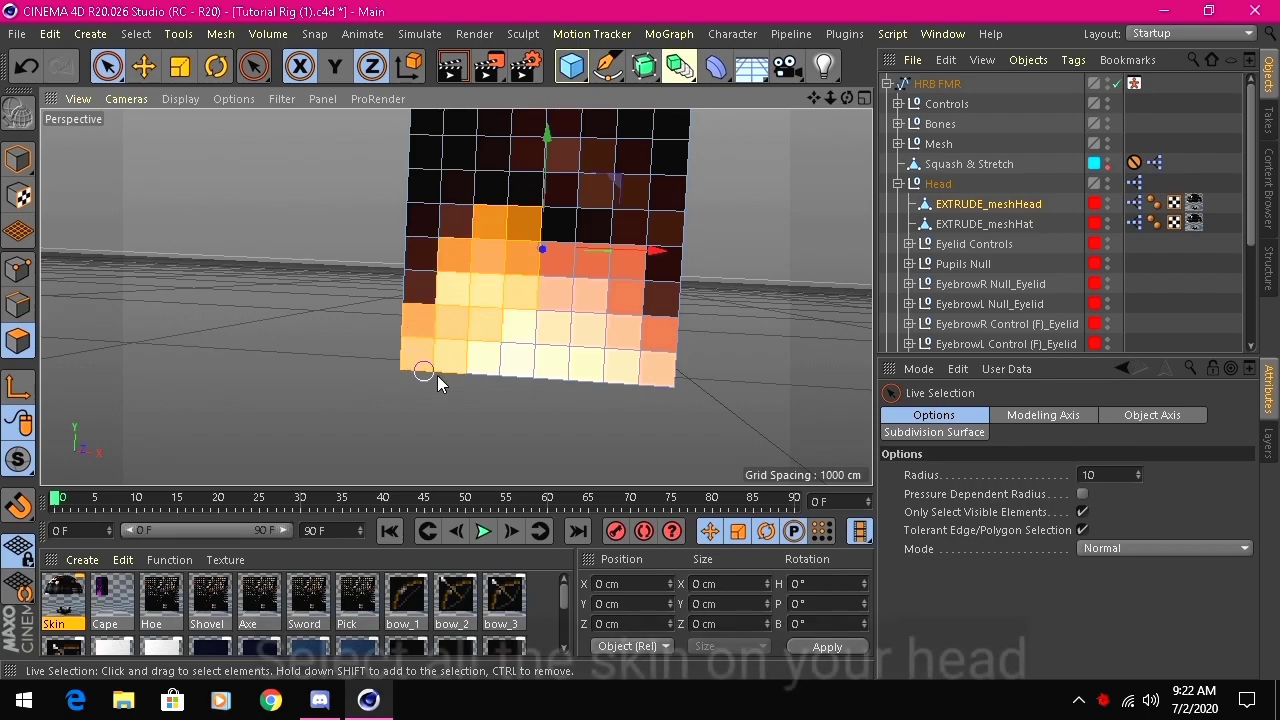
left_click_drag(628, 343, 658, 366)
- Add the skin-coloured polygons on both sides and the underside of the head to the selection and delete them all
left_click_drag(847, 97, 590, 98)
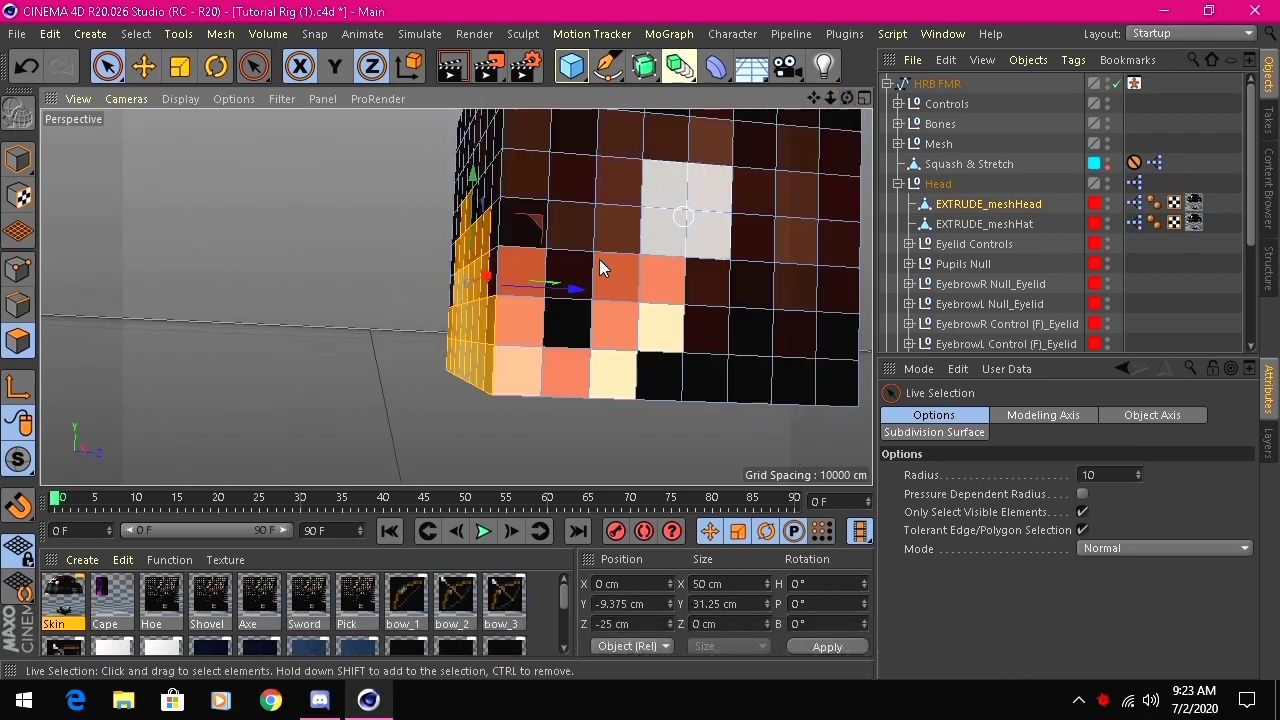
left_click(512, 303, "shift")
mouse_move(512, 401)
left_mouse_down("shift")
mouse_move(586, 380)
mouse_move(686, 257)
left_mouse_up("shift")
left_click_drag(847, 98, 430, 228)
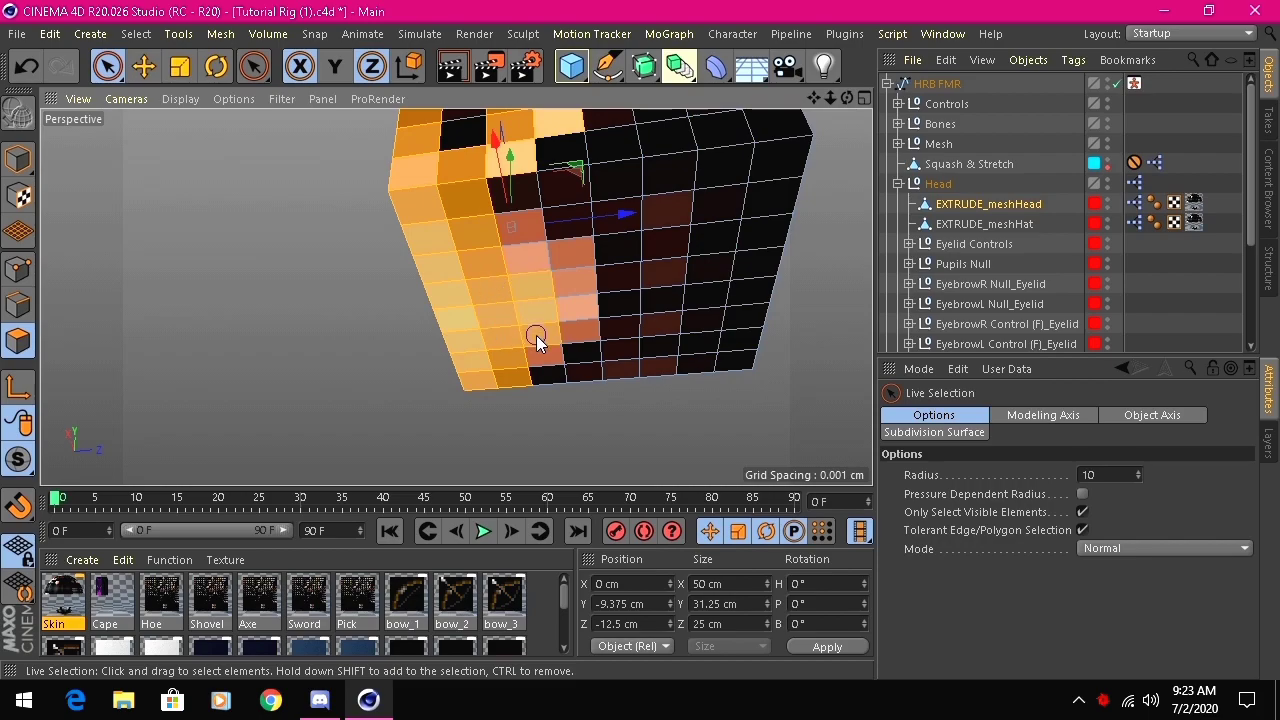
left_click_drag(847, 98, 640, 190)
left_click_drag(482, 256, 477, 376, "shift")
mouse_move(311, 311)
left_mouse_down("shift")
mouse_move(355, 278)
mouse_move(408, 374)
mouse_move(450, 374)
left_mouse_up("shift")
key("Delete")
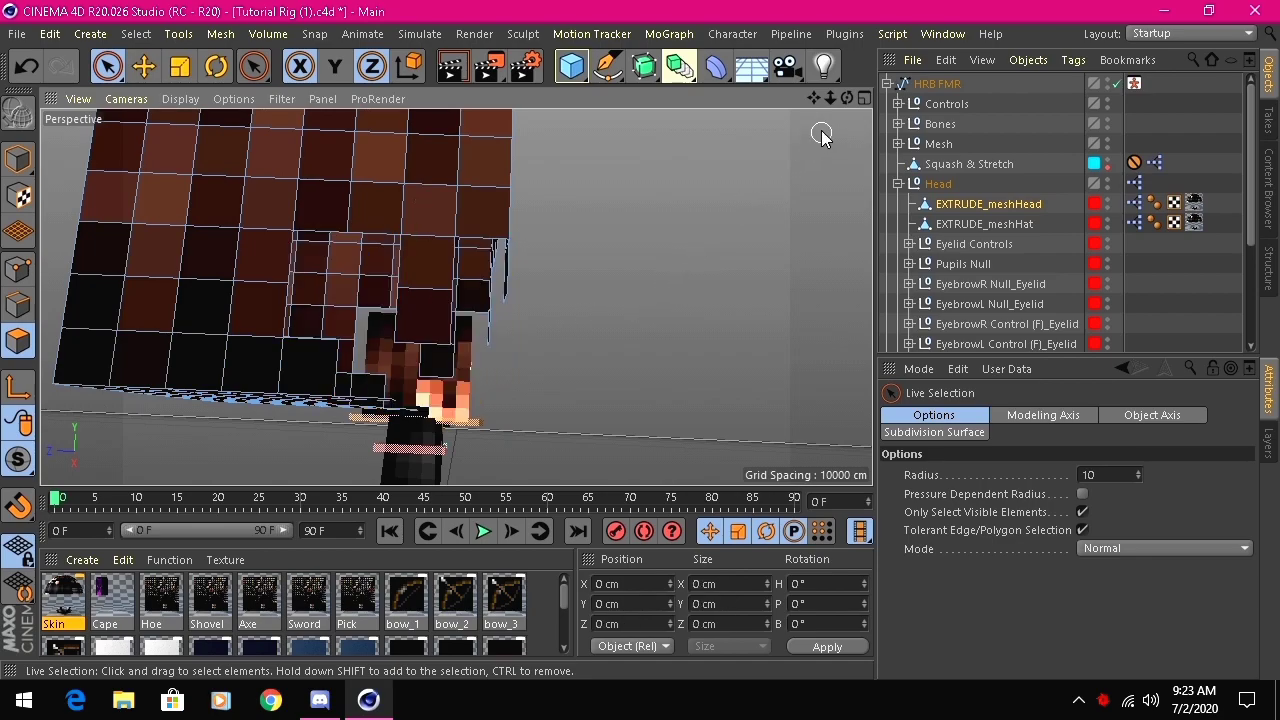
- Select only the outer hair polygons on the head's front face, deselect the inner ones, and extrude them by 3 cm
left_click_drag(847, 98, 595, 163)
left_click_drag(814, 98, 888, 134)
mouse_move(456, 297)
left_mouse_down()
mouse_move(323, 166)
mouse_move(337, 246)
mouse_move(325, 309)
left_mouse_up()
mouse_move(345, 245)
left_mouse_down()
mouse_move(443, 177)
mouse_move(409, 220)
mouse_move(494, 237)
mouse_move(530, 196)
mouse_move(582, 330)
left_mouse_up()
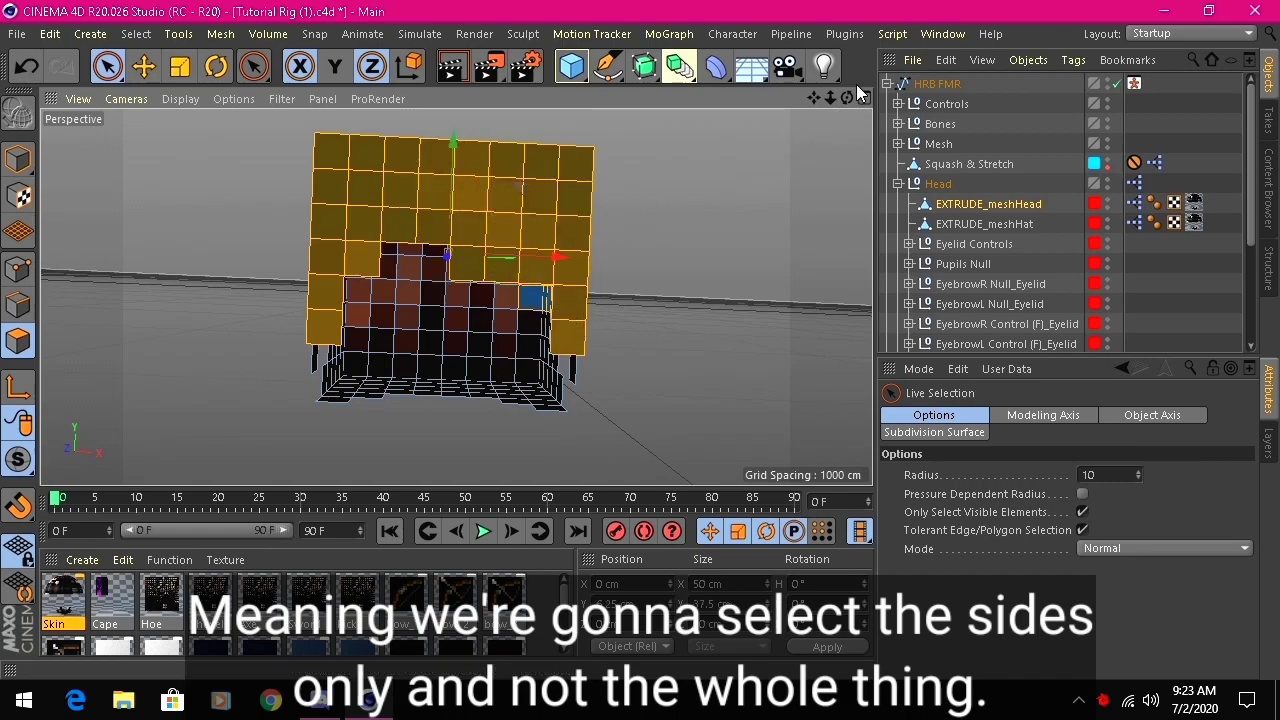
left_click_drag(848, 97, 857, 93)
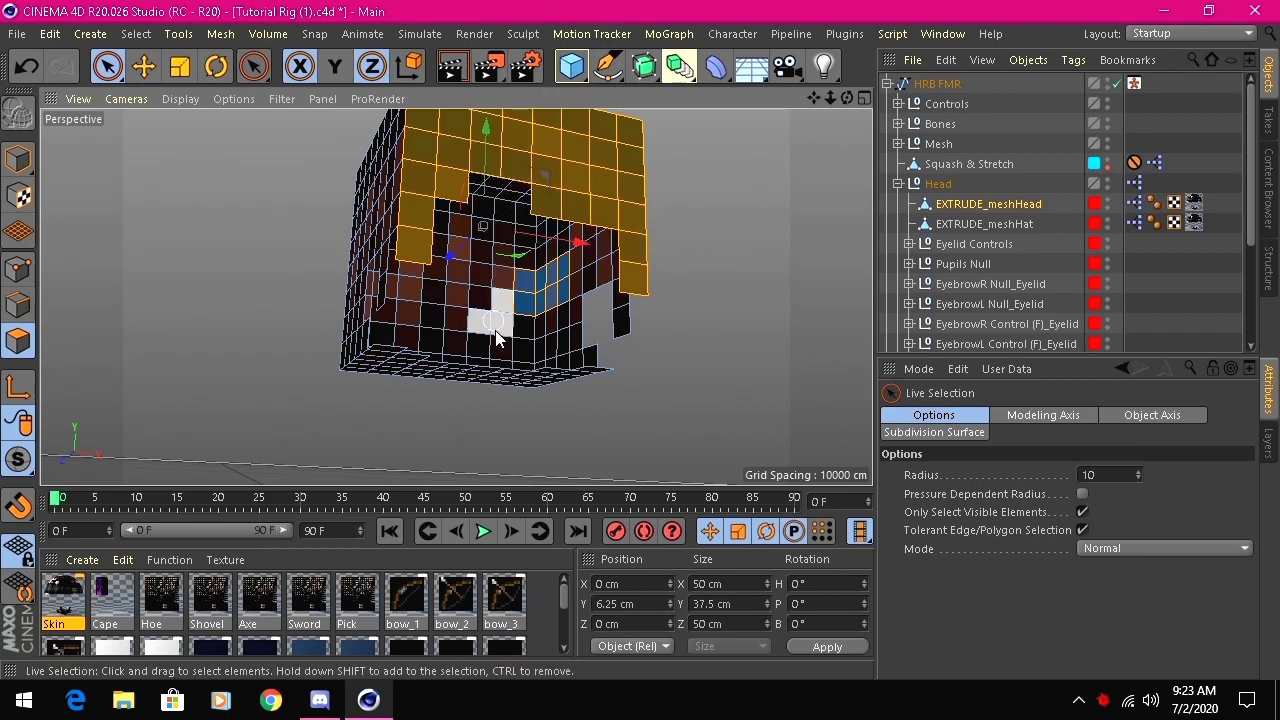
left_click_drag(503, 294, 548, 264, "ctrl")
left_click_drag(847, 97, 848, 103)
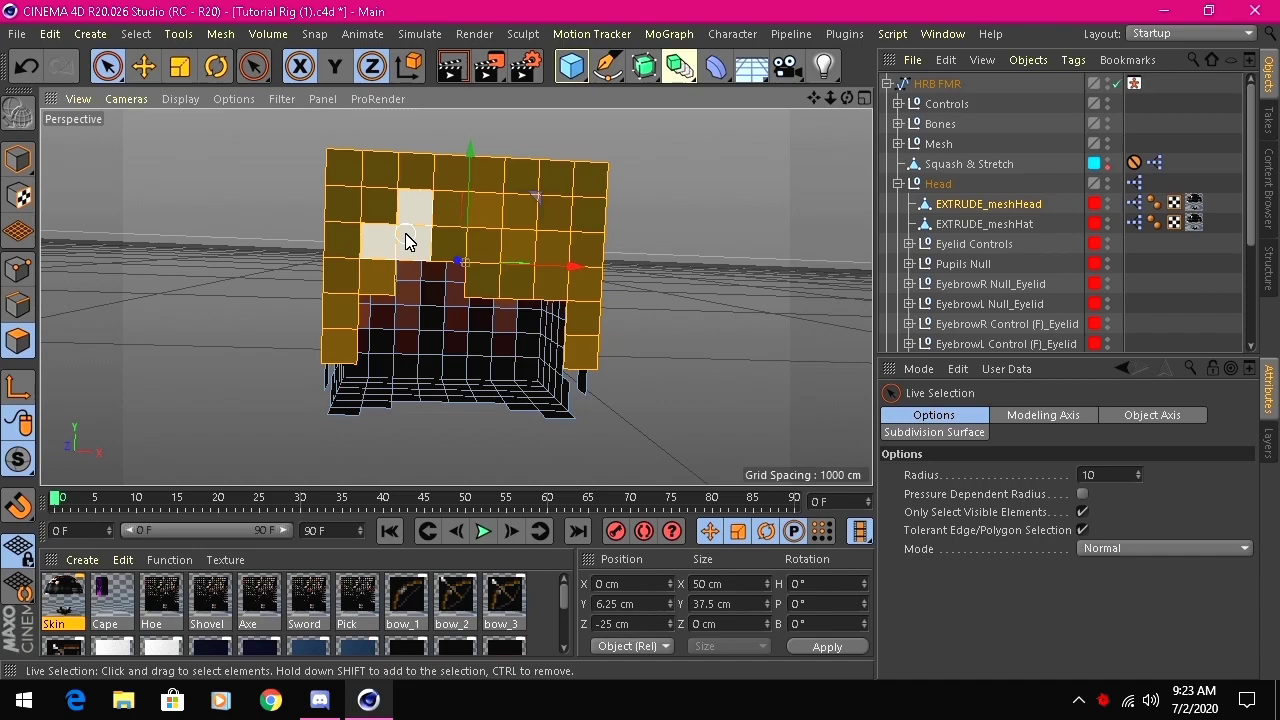
key("m")
key("t")
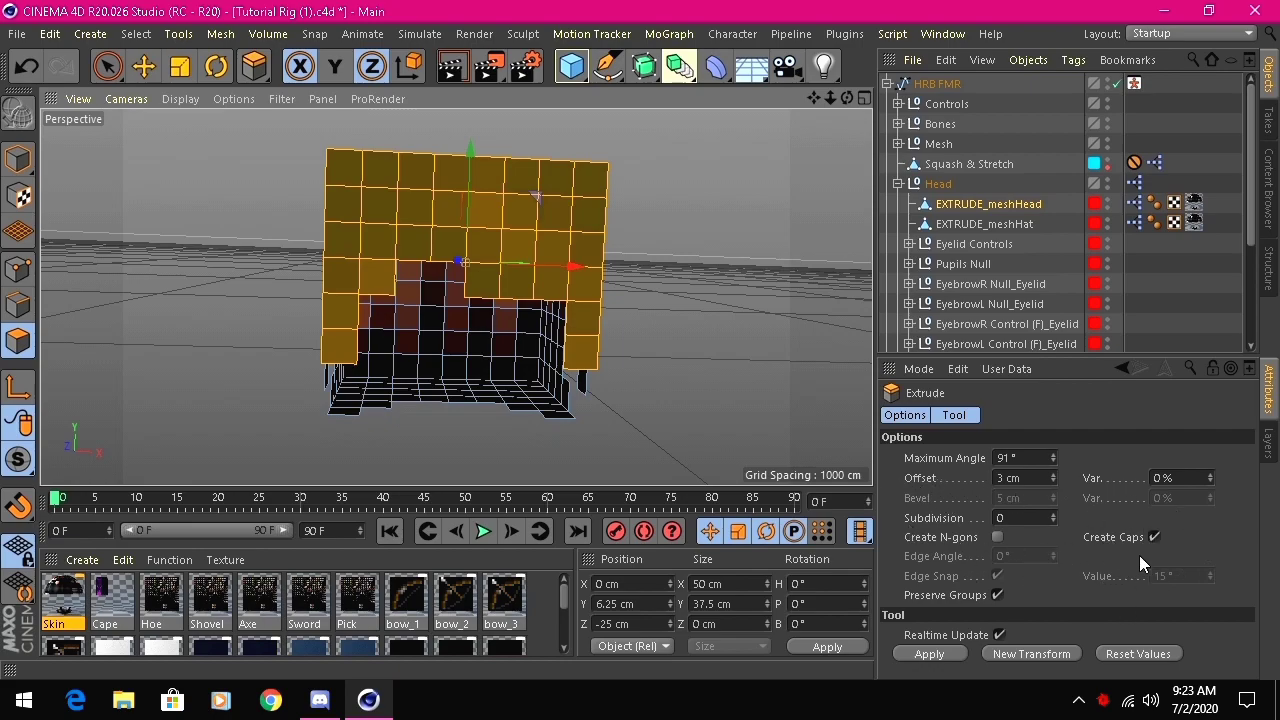
left_click(951, 649)
- Select all hair polygons on the head's positive X side and extrude them by 3 cm
left_click_drag(850, 97, 457, 297)
left_click(104, 78)
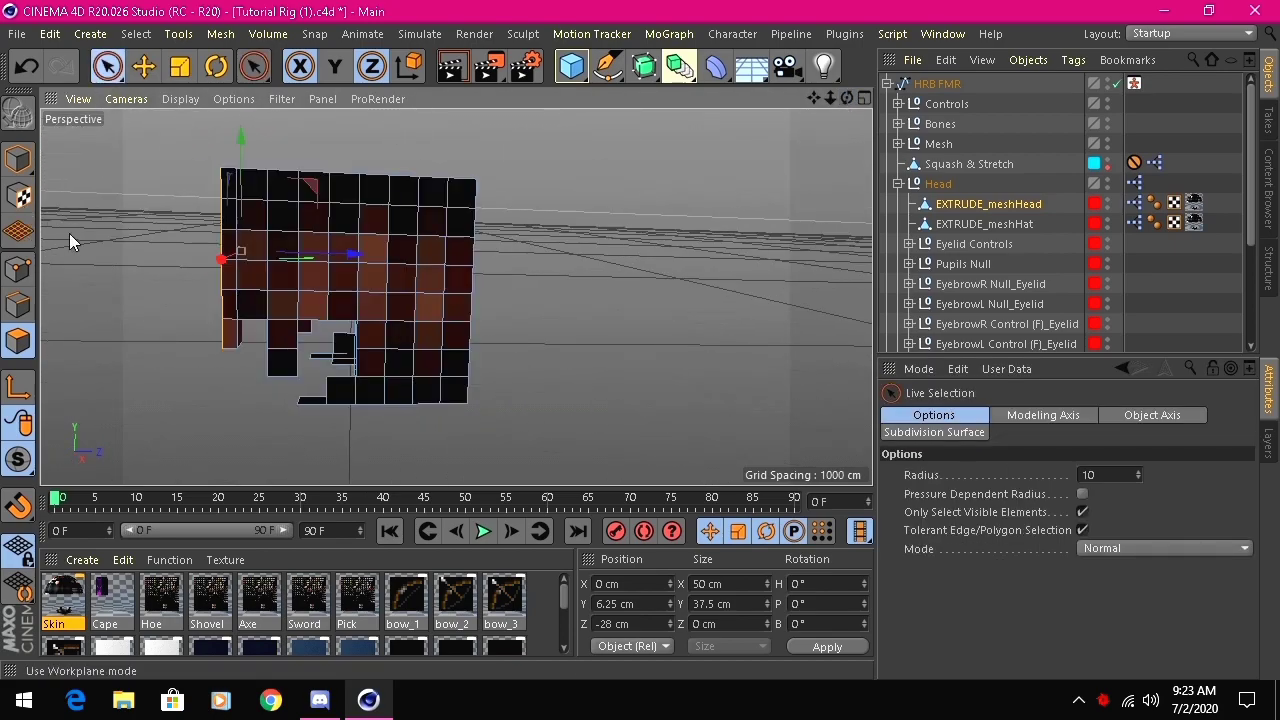
mouse_move(240, 298)
left_mouse_down()
mouse_move(283, 294)
mouse_move(346, 197)
mouse_move(434, 214)
mouse_move(452, 385)
mouse_move(372, 398)
left_mouse_up()
mouse_move(392, 354)
left_mouse_down()
mouse_move(357, 257)
mouse_move(270, 348)
mouse_move(283, 360)
left_mouse_up()
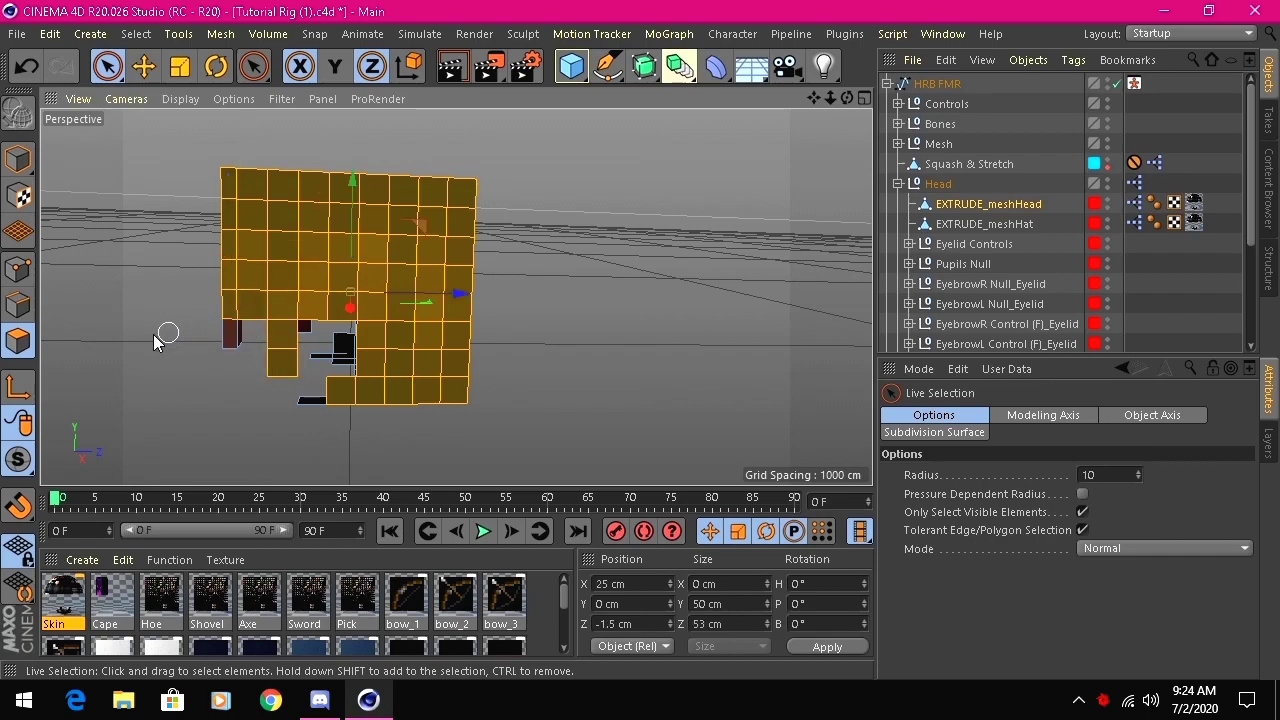
scroll(130, 335, "up", 3)
scroll(615, 303, "down", 2)
left_click_drag(814, 97, 457, 298)
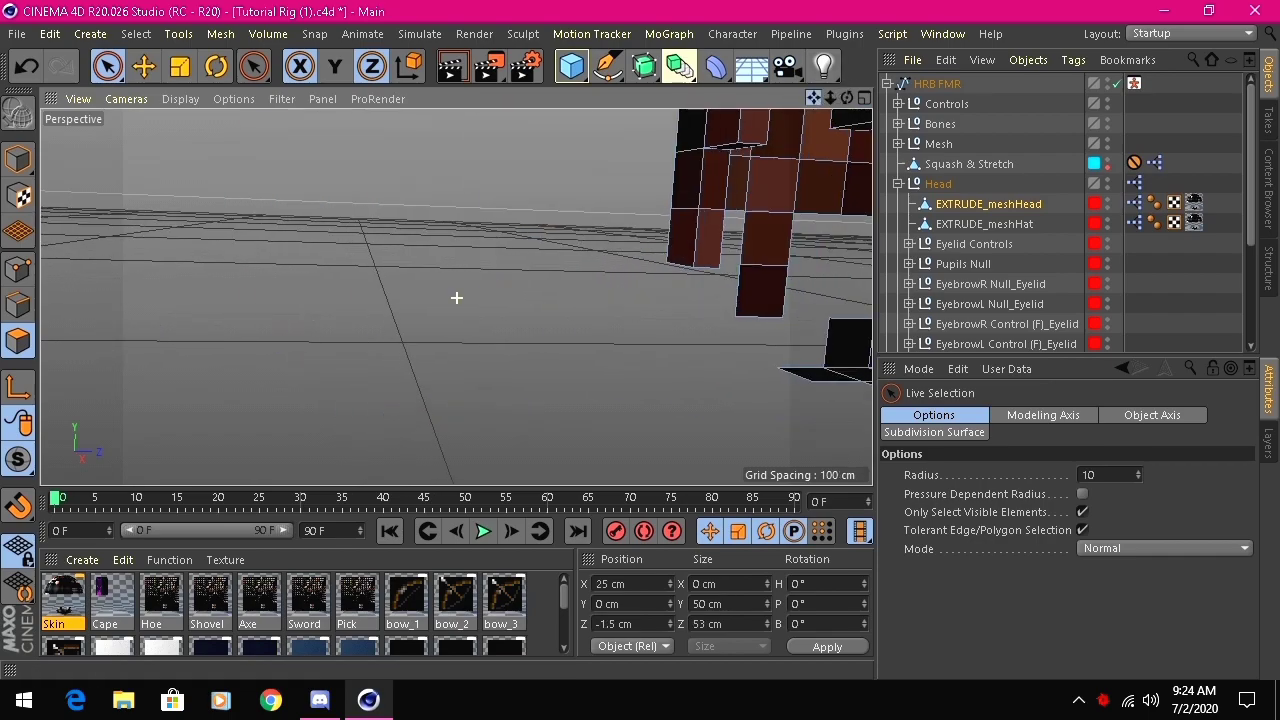
scroll(456, 297, "down", 5)
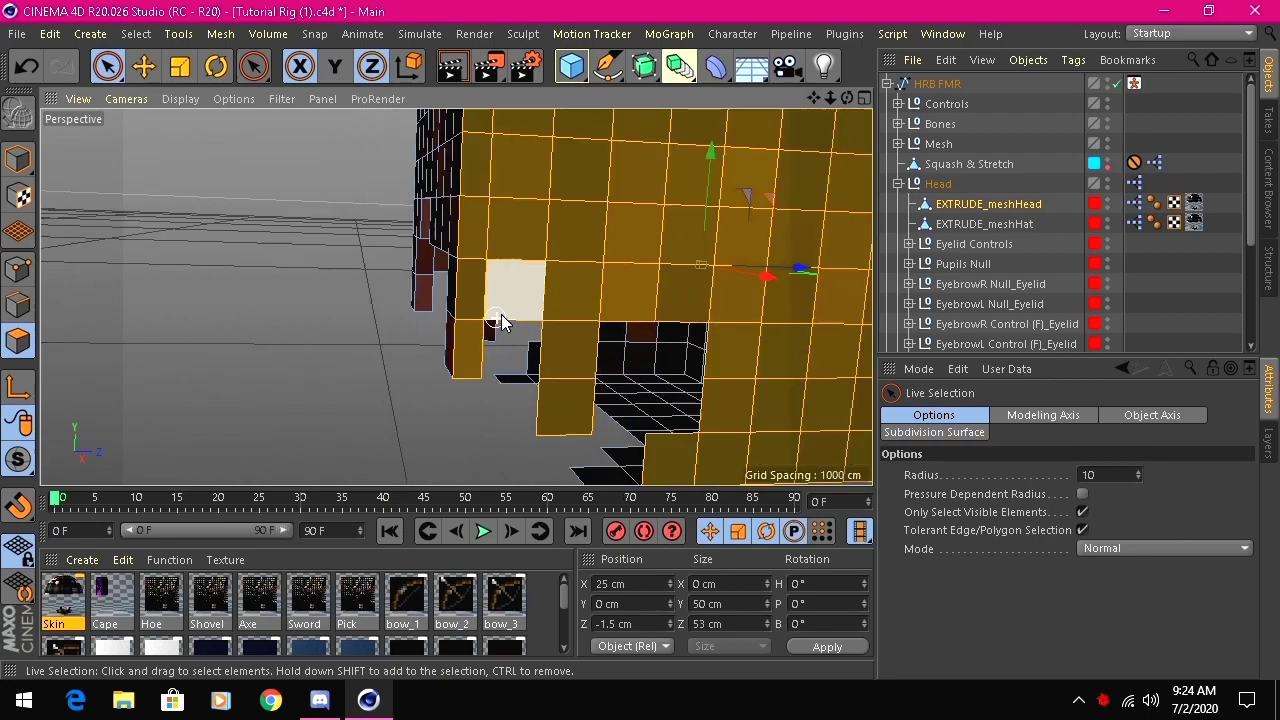
key("d")
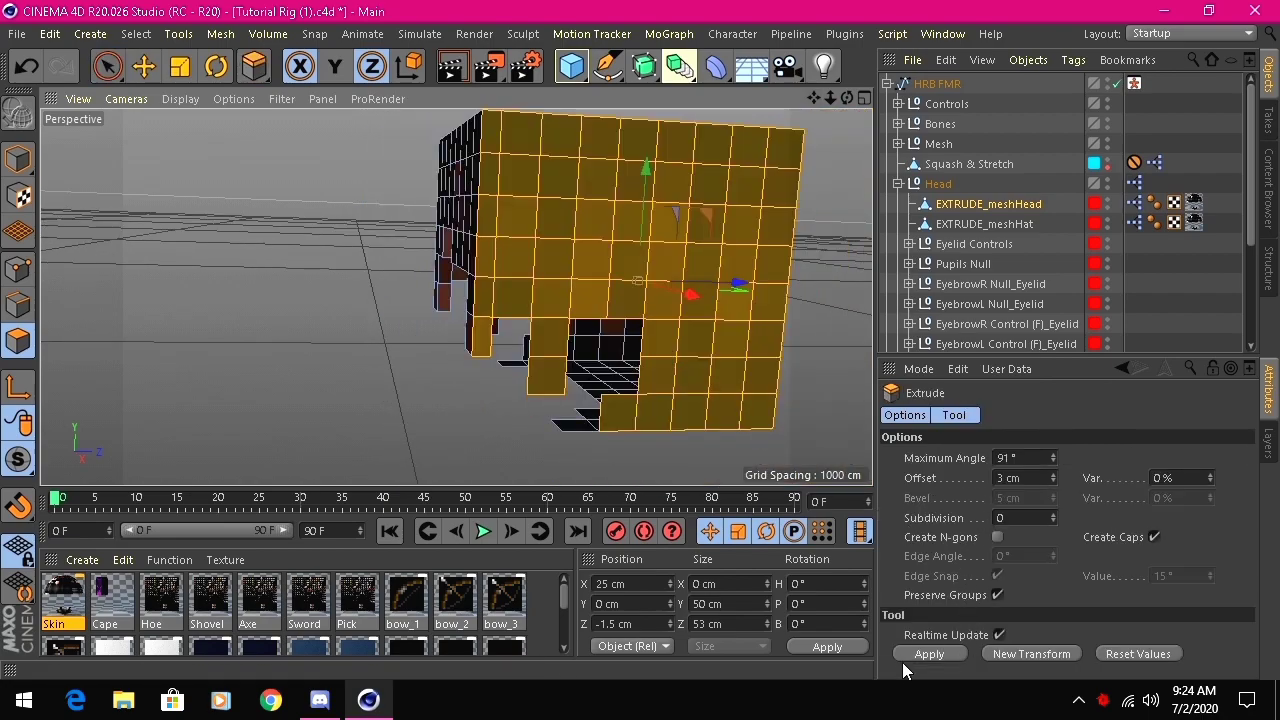
left_click(929, 653)
- Select all polygons on the back face of the head and extrude them by 3 cm
scroll(456, 297, "down", 4)
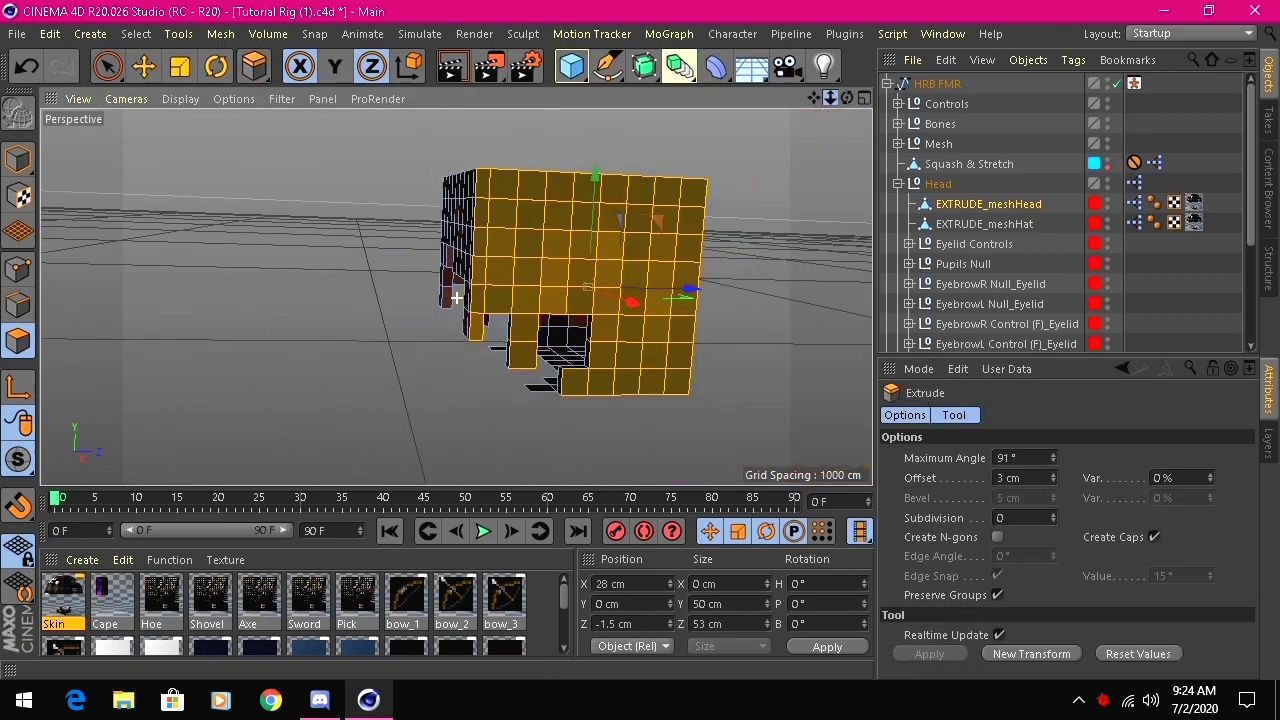
left_click_drag(456, 297, 456, 345, "alt")
mouse_move(847, 97)
left_mouse_down()
mouse_move(690, 62)
mouse_move(750, 66)
left_mouse_up()
left_click(108, 66)
mouse_move(390, 150)
left_mouse_down()
mouse_move(636, 237)
mouse_move(520, 410)
left_mouse_up()
mouse_move(847, 97)
left_mouse_down()
mouse_move(760, 130)
mouse_move(690, 80)
left_mouse_up()
key("d")
left_click(929, 653)
- Select the hair polygons on the head's negative X side and extrude them by 3 cm
left_click(108, 66)
mouse_move(325, 135)
left_mouse_down()
mouse_move(637, 297)
mouse_move(357, 377)
left_mouse_up()
key("ctrl+z")
key("ctrl+z")
key("ctrl+z")
key("ctrl+z")
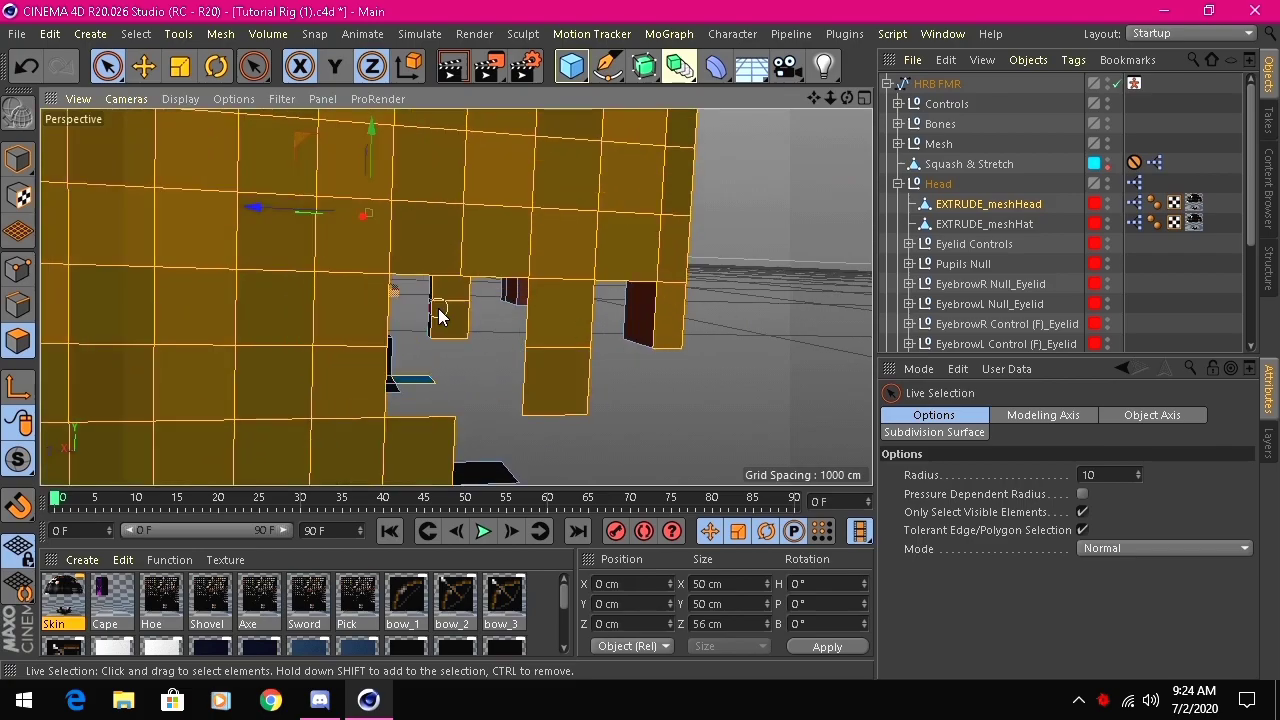
key("ctrl+z")
key("ctrl+z")
- Select all polygons on the top face of the head and extrude them by 3 cm
key("ctrl+z")
key("ctrl+z")
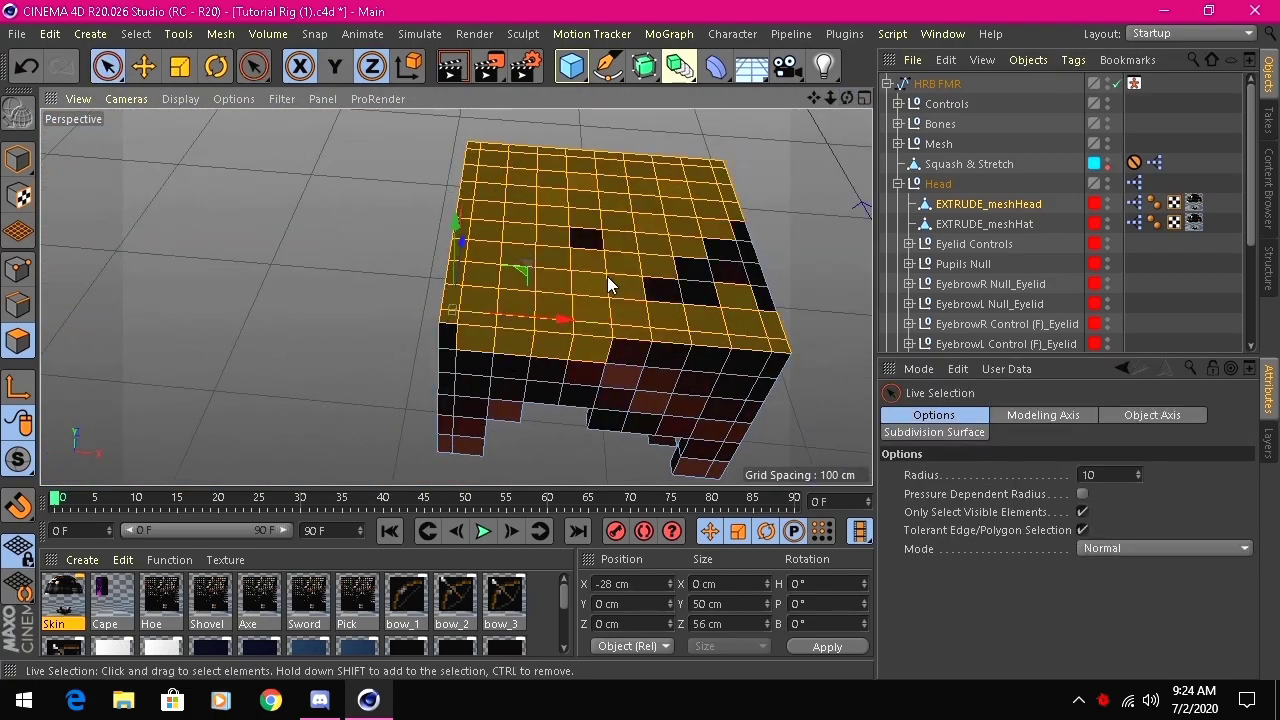
key("ctrl+z")
key("ctrl+z")
key("ctrl+z")
key("ctrl+z")
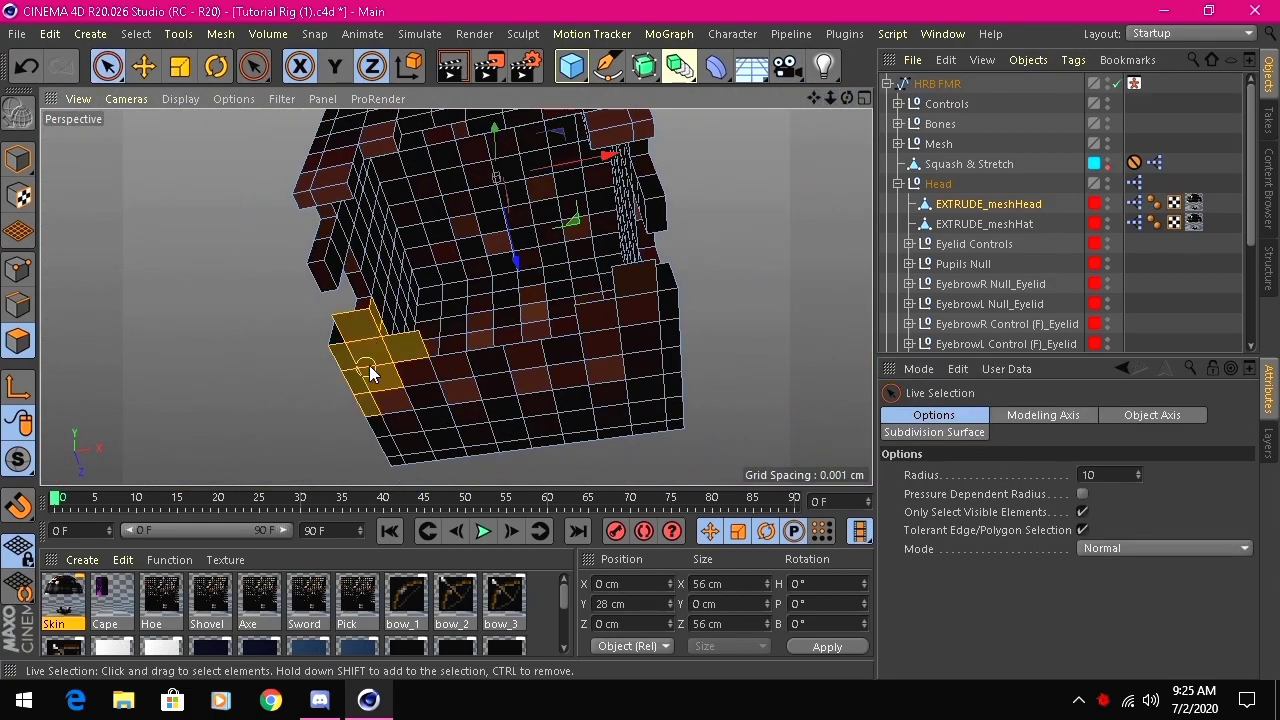
- Select the remaining polygons on the underside of the head and extrude them by 3 cm
key("ctrl+z")
key("ctrl+z")
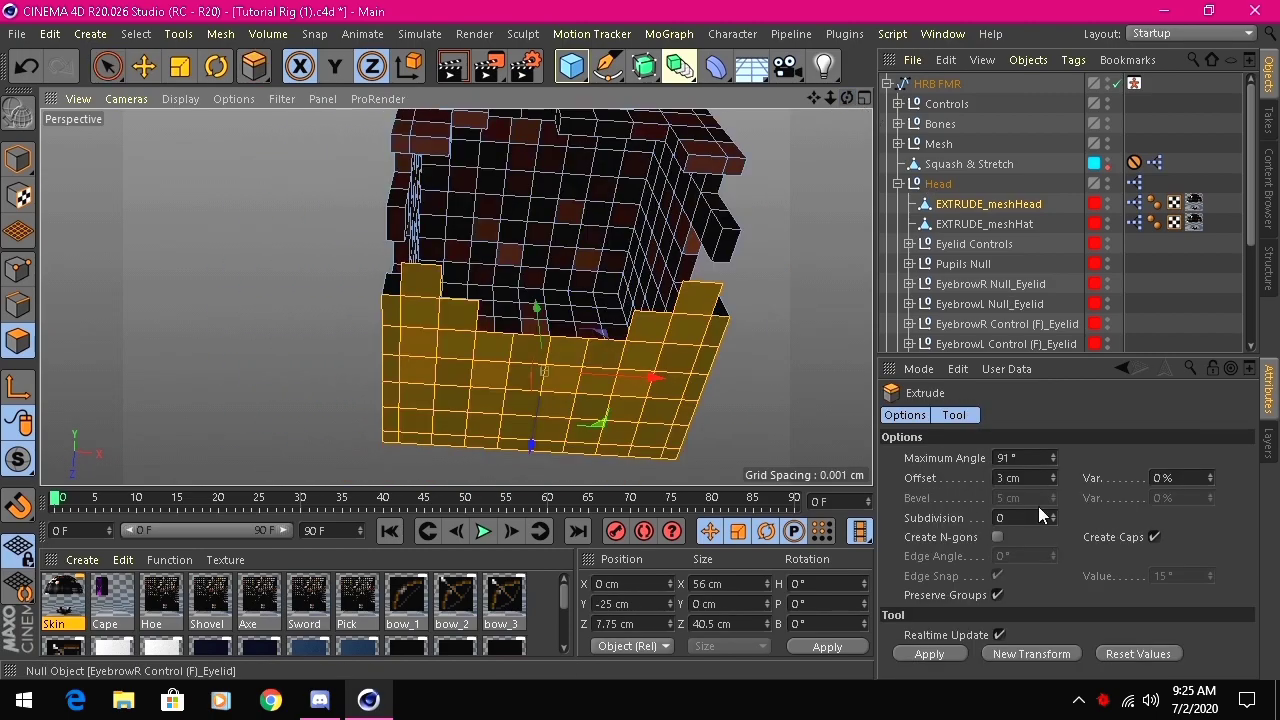
left_click(923, 655)
- Deselect the polygons, return to Model mode, and set EXTRUDE_meshHead's X position to 0 cm to put it back on the character
left_click_drag(847, 98, 790, 108)
left_click_drag(456, 297, 322, 343)
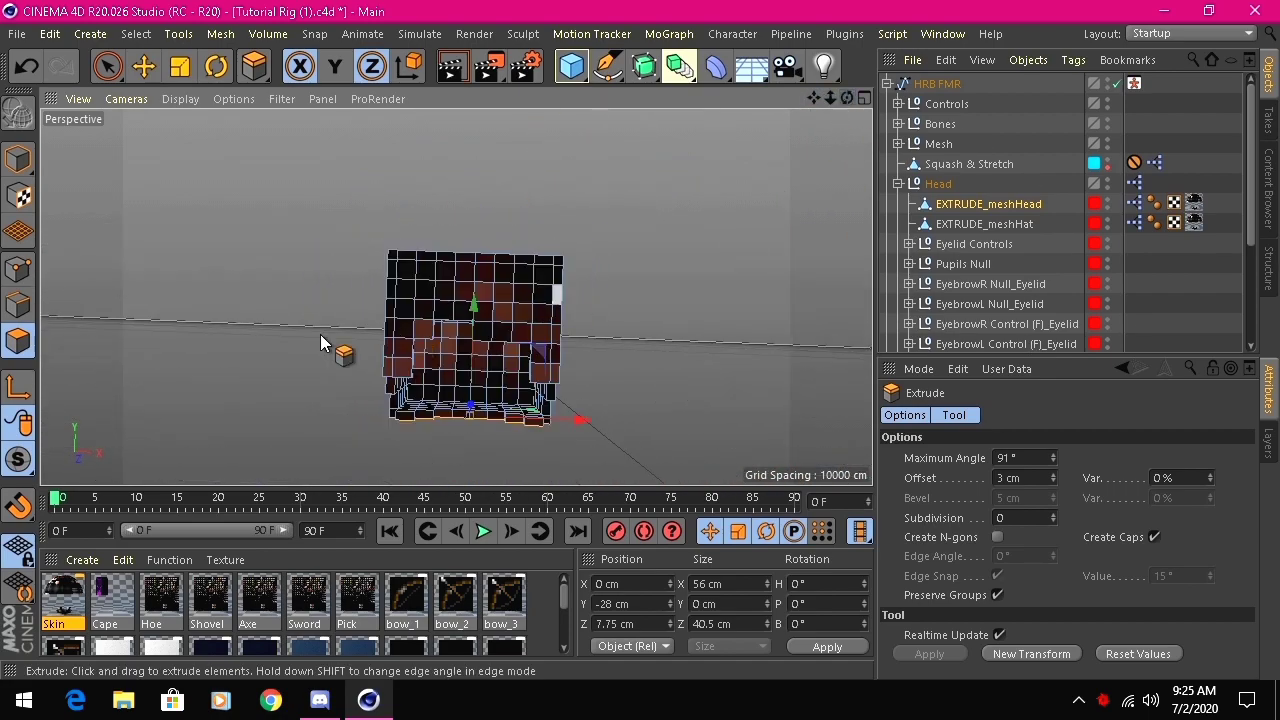
key("ctrl+z")
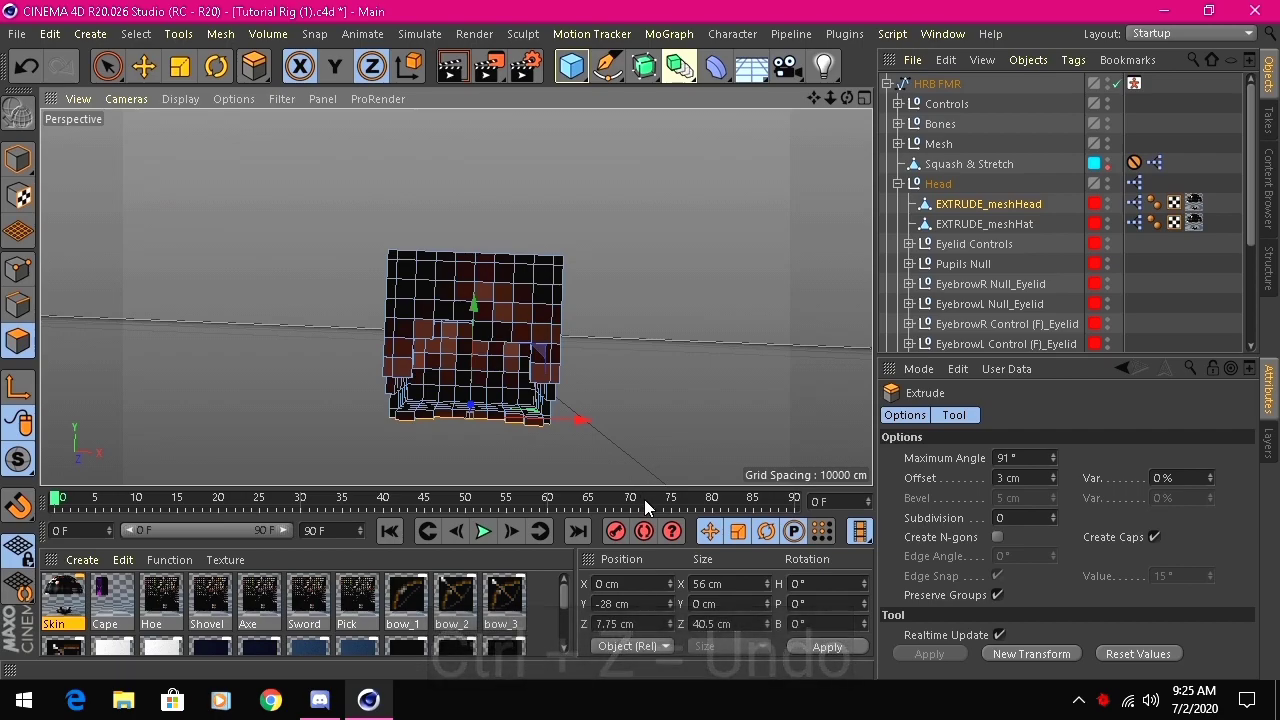
left_click(735, 375)
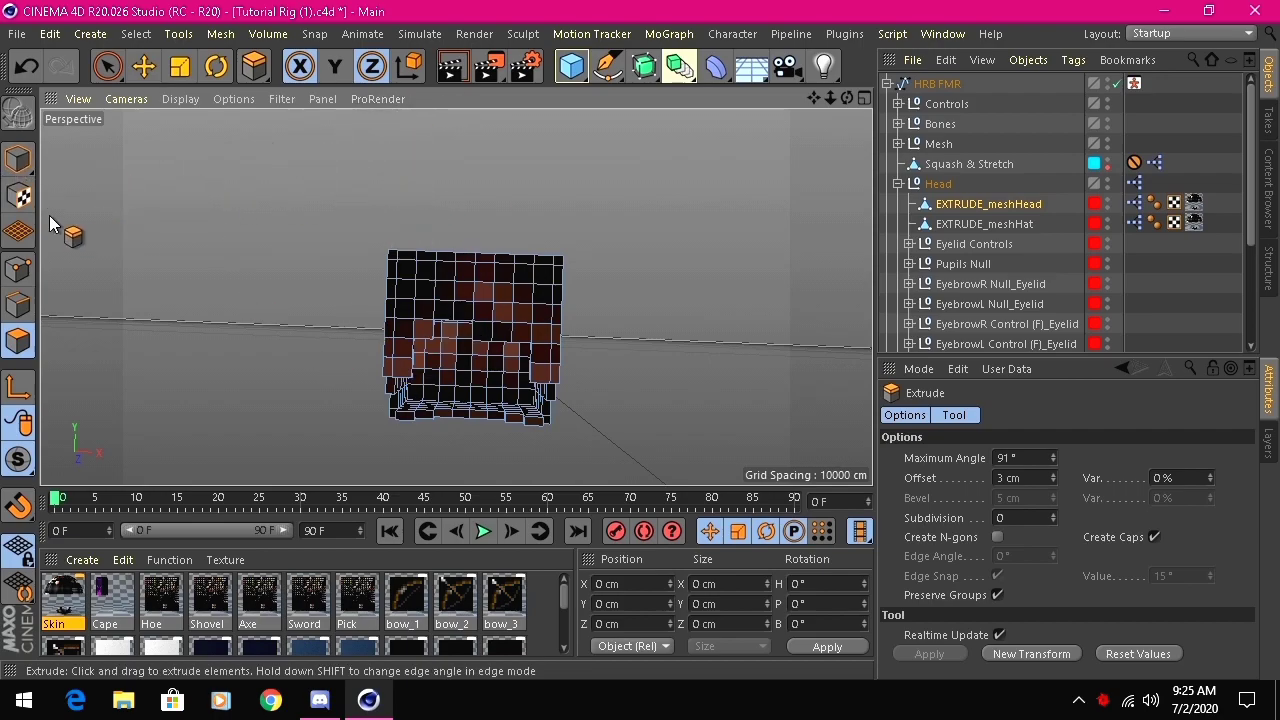
left_click(18, 159)
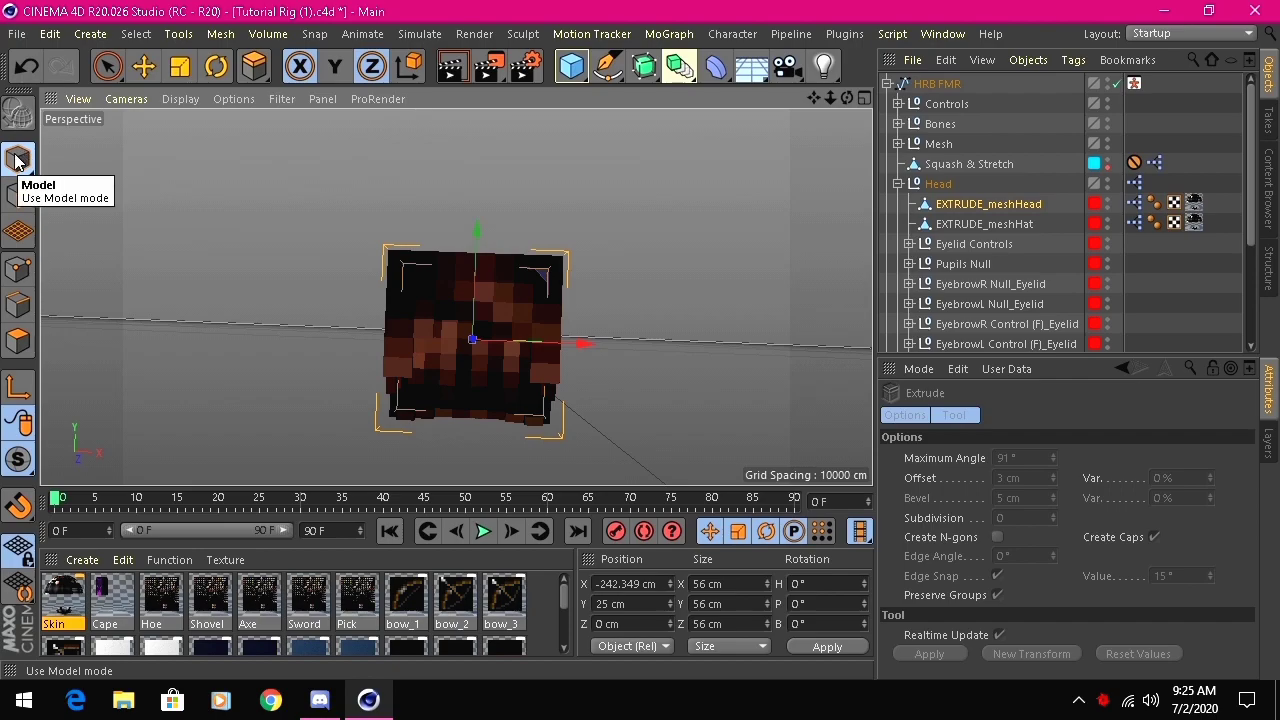
left_click(145, 67)
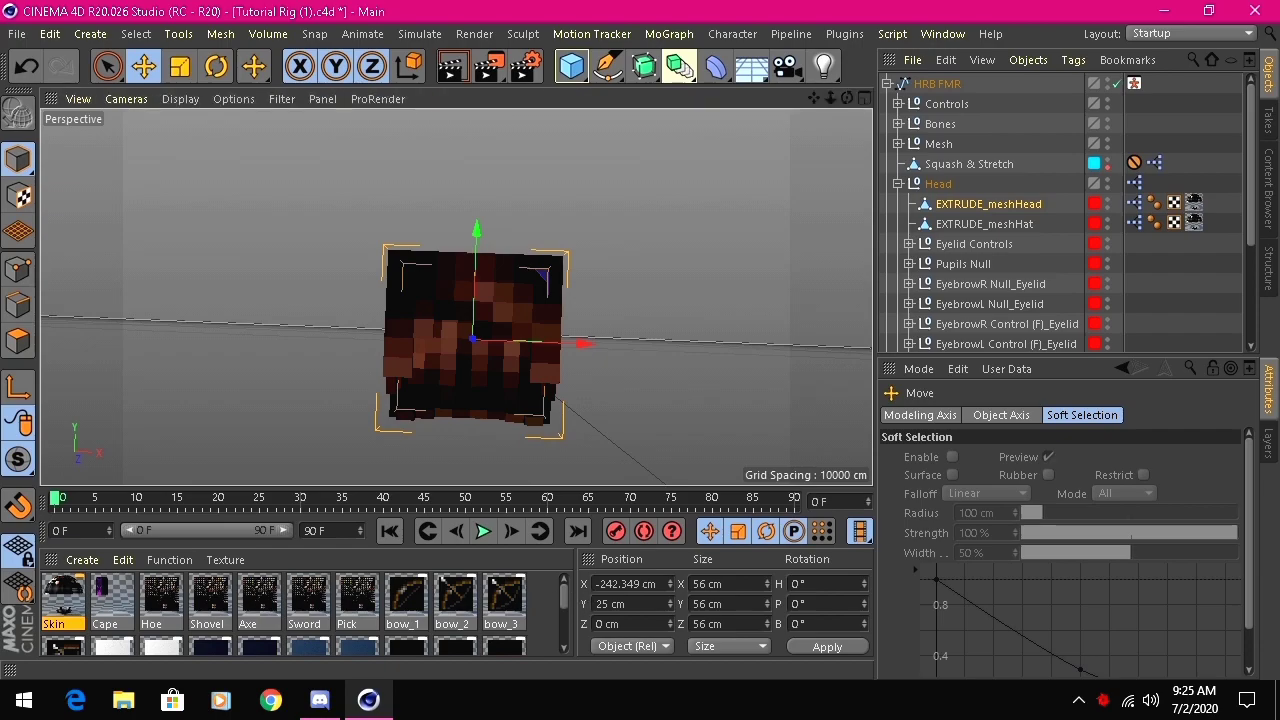
type("0")
key("Return")
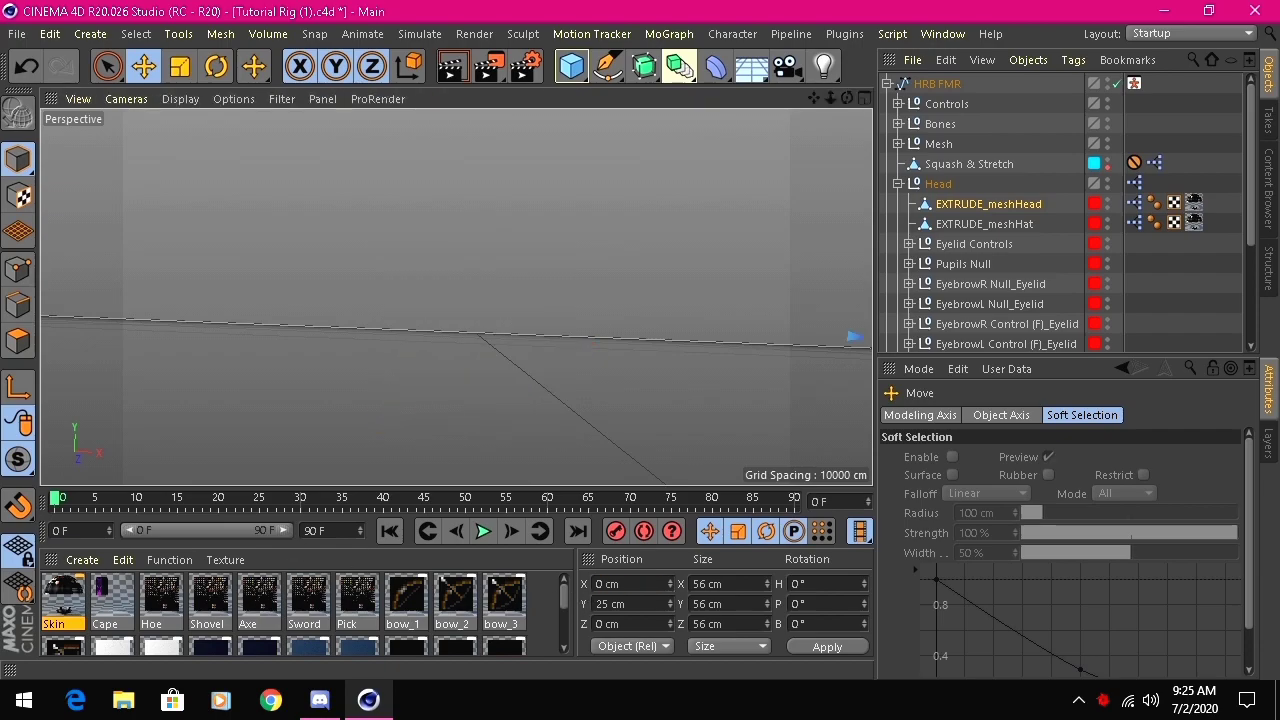
left_click_drag(813, 97, 615, 52)
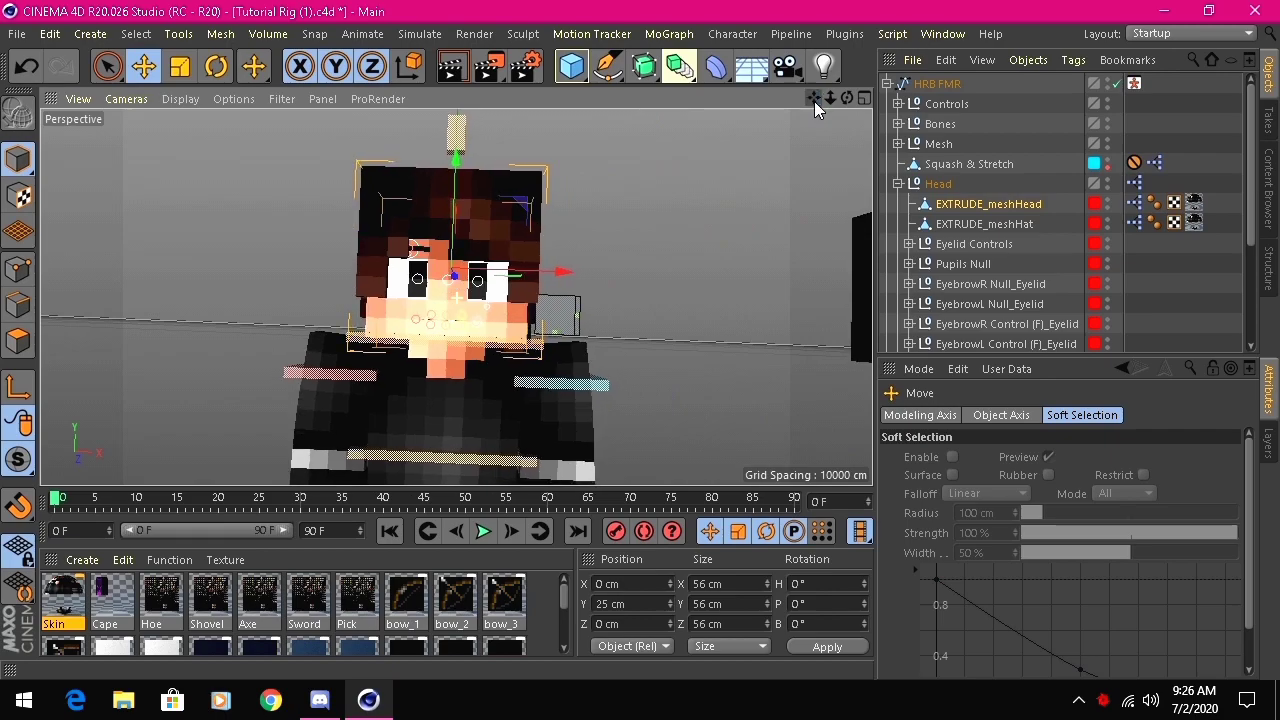
- Select EXTRUDE_meshHat in Polygon mode and delete all the transparent squares on its front face around the fringe
left_click_drag(811, 96, 896, 137)
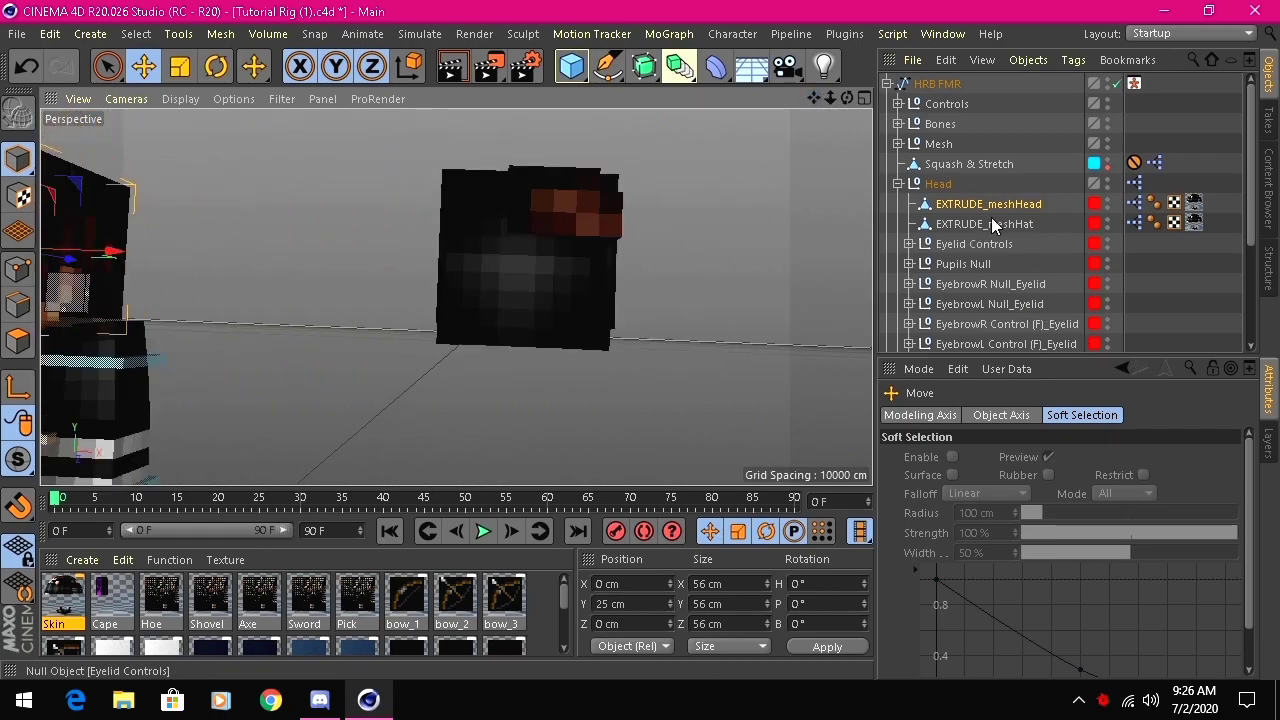
left_click(991, 224)
left_click_drag(813, 97, 760, 102)
key("o")
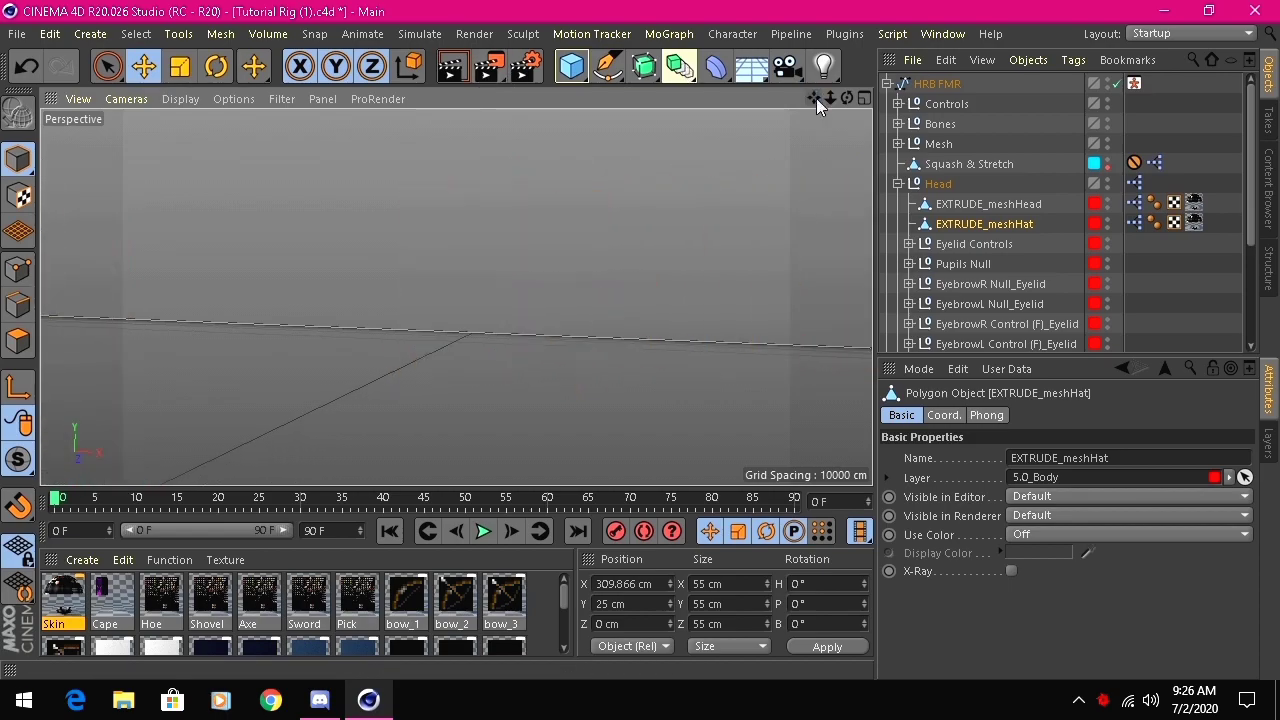
left_click(18, 341)
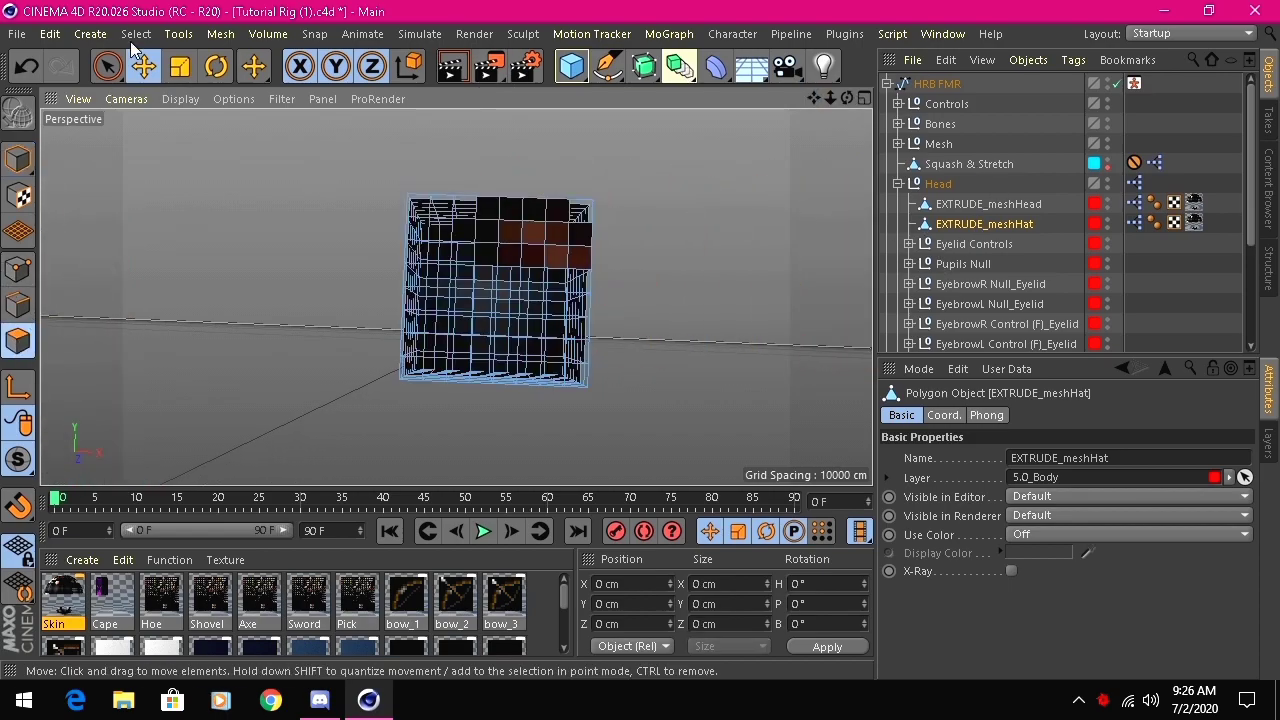
left_click(107, 66)
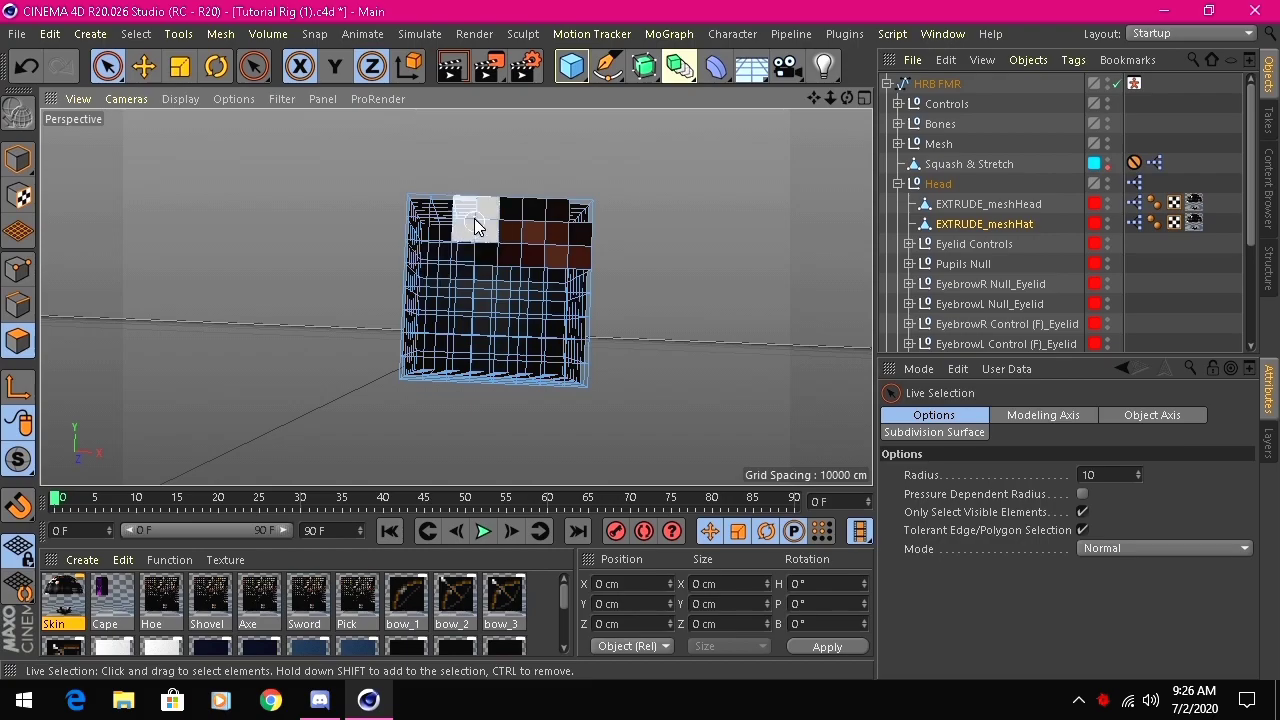
left_click_drag(848, 97, 459, 288)
left_click_drag(846, 97, 475, 291)
left_click(446, 268)
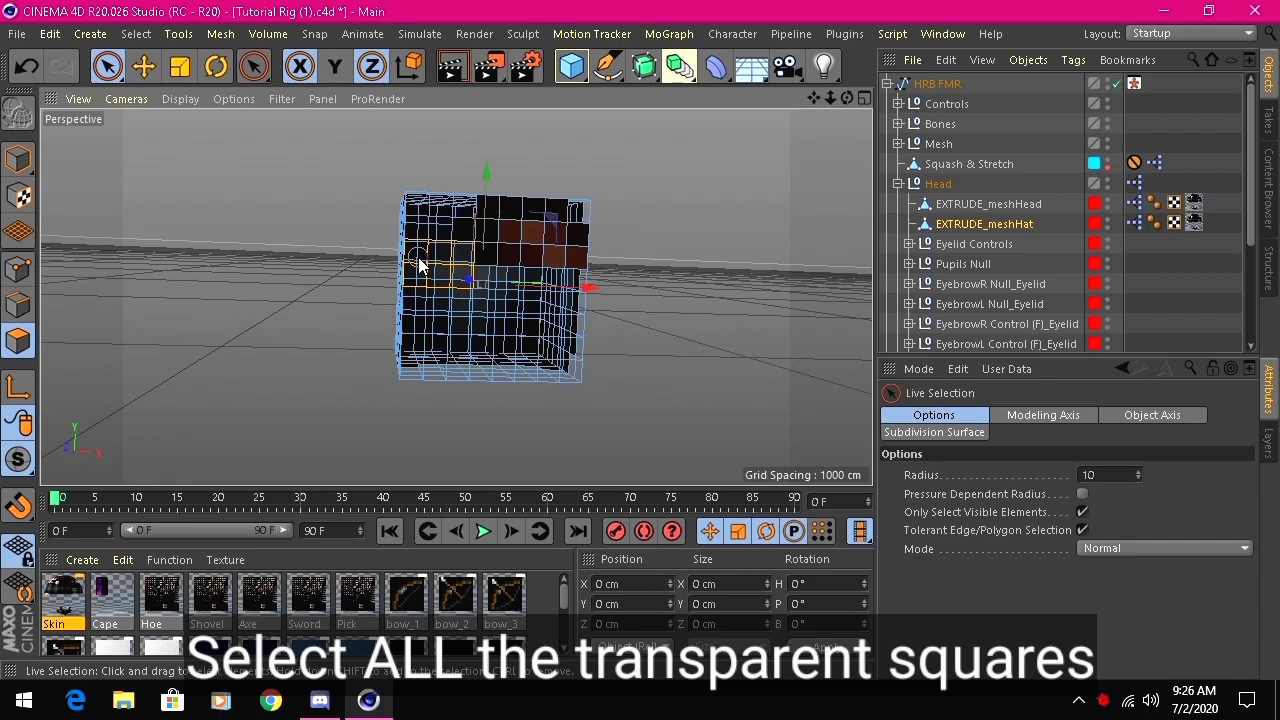
mouse_move(420, 365)
left_mouse_down()
mouse_move(503, 306)
mouse_move(562, 347)
left_mouse_up()
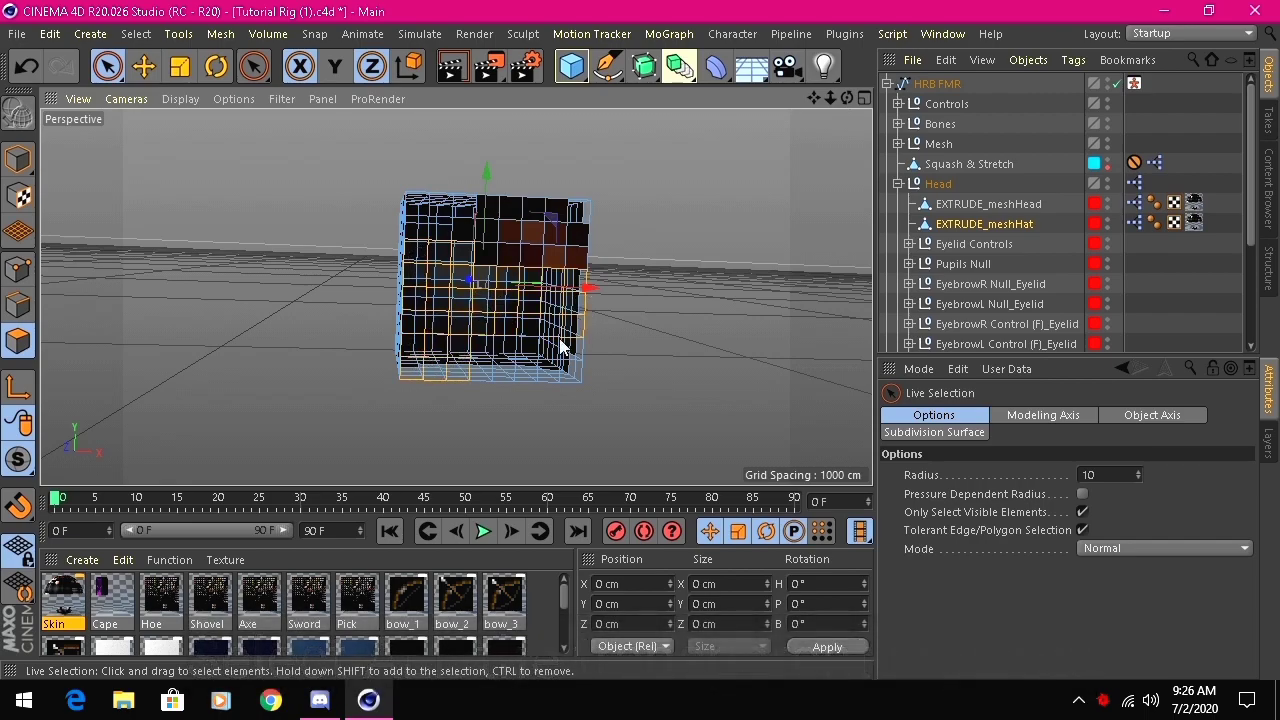
left_click(660, 345)
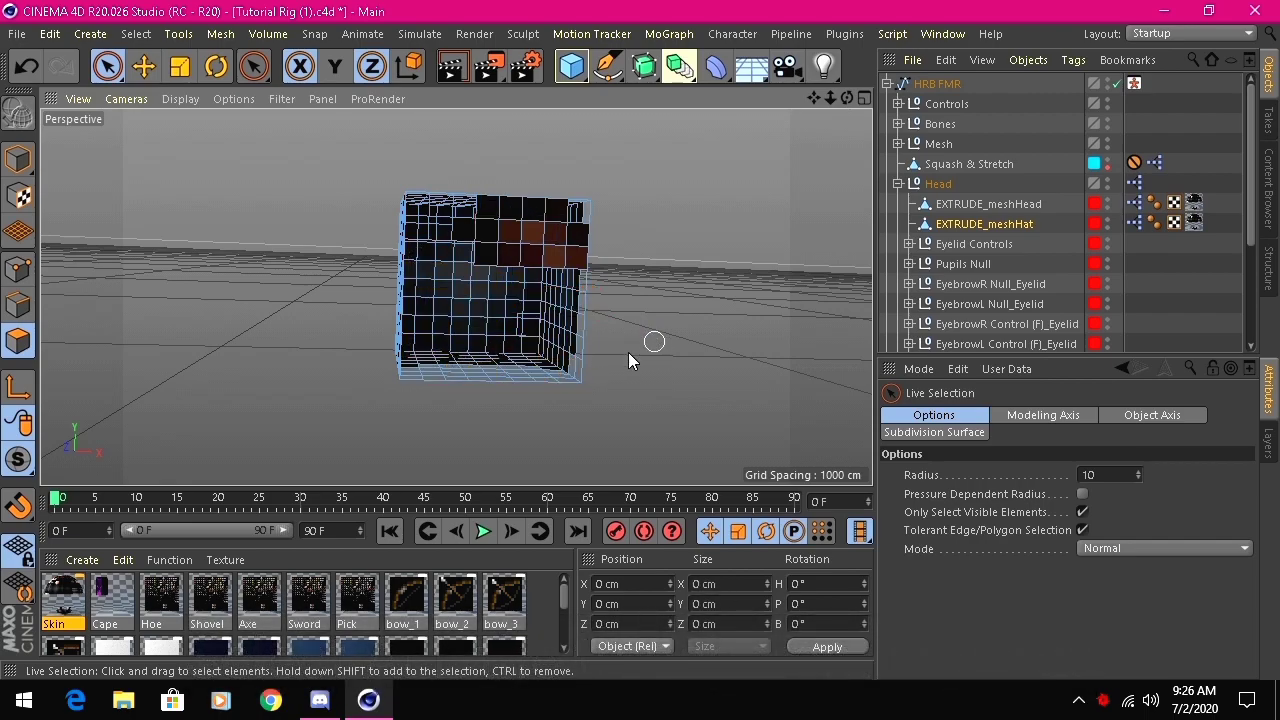
left_click_drag(846, 98, 690, 100)
scroll(422, 308, "up", 3)
left_click(460, 301)
left_click(980, 227)
key("Delete")
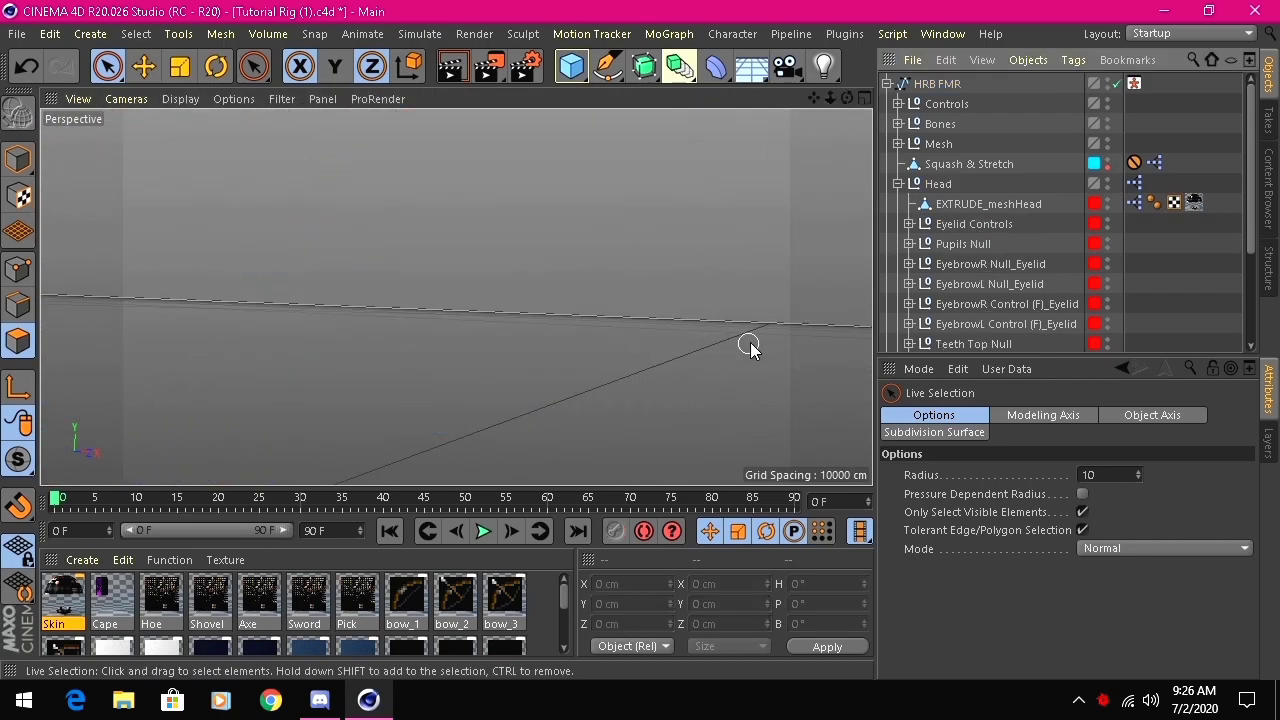
key("ctrl+z")
left_click(715, 327)
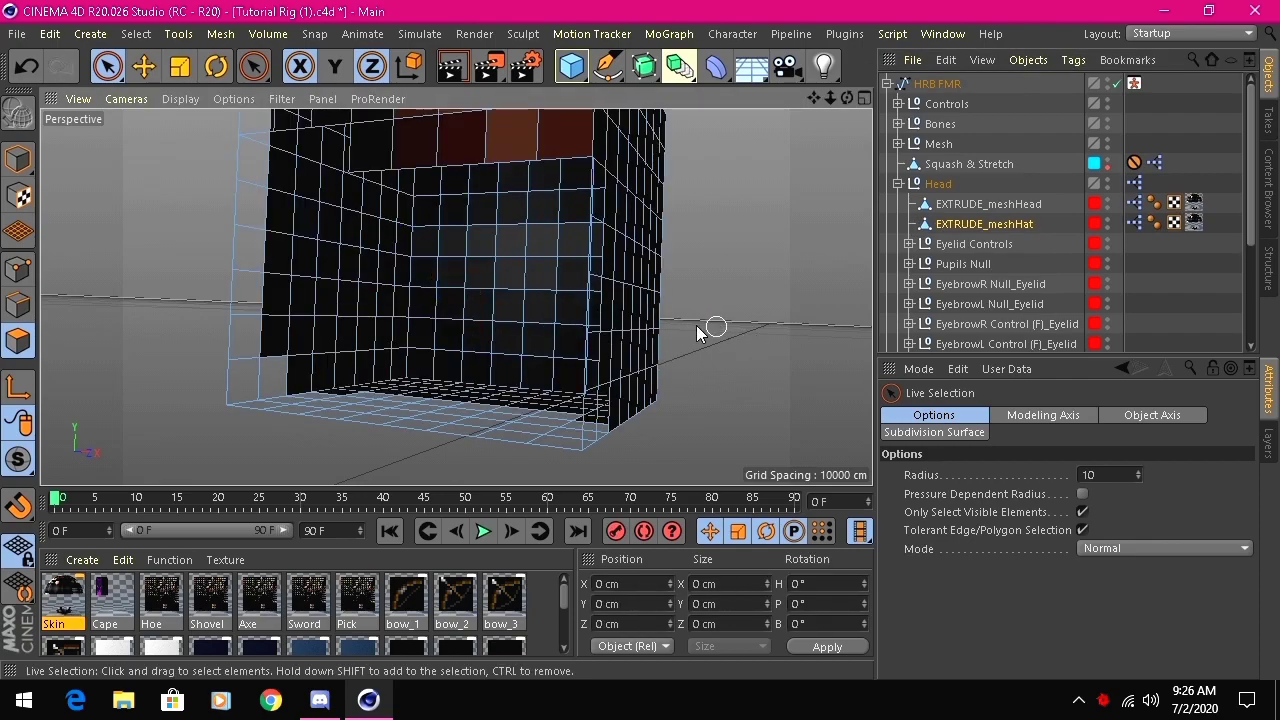
- Select and delete the transparent polygons along the hat mesh's lower front corner and underside
left_click(237, 393)
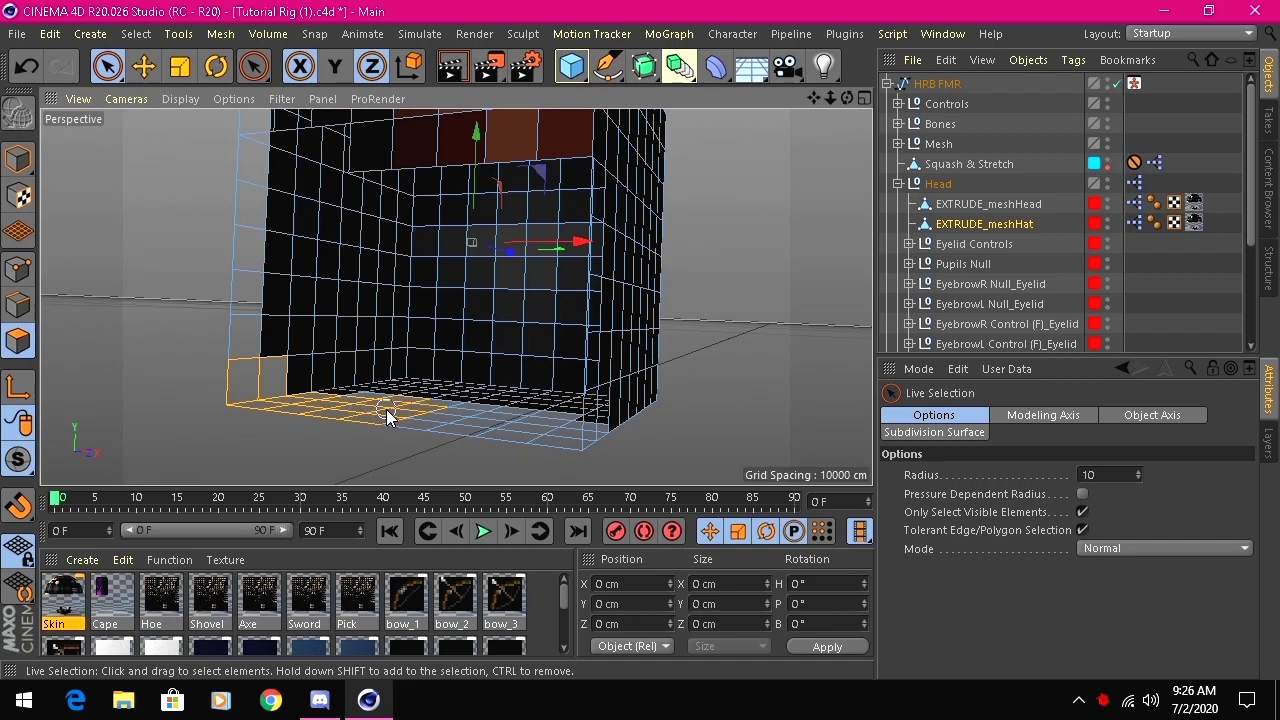
left_click_drag(377, 410, 550, 436)
key("Delete")
mouse_move(847, 98)
left_mouse_down()
mouse_move(975, 100)
mouse_move(885, 98)
left_mouse_up()
left_click_drag(814, 98, 700, 98)
left_click_drag(549, 140, 537, 243)
key("Delete")
- Delete the remaining transparent polygons around the sides and lower edges of the hat mesh
left_click_drag(847, 98, 820, 140)
left_click(477, 200)
key("Delete")
left_click_drag(503, 365, 483, 426)
key("Delete")
mouse_move(847, 98)
left_mouse_down()
mouse_move(700, 98)
mouse_move(870, 108)
left_mouse_up()
left_click_drag(691, 463, 703, 469)
key("Delete")
left_click_drag(847, 98, 810, 10)
mouse_move(847, 98)
left_mouse_down()
mouse_move(885, 86)
mouse_move(905, 25)
mouse_move(1040, 110)
mouse_move(970, 140)
mouse_move(890, 125)
mouse_move(865, 65)
mouse_move(790, 110)
mouse_move(856, 114)
mouse_move(856, 102)
left_mouse_up()
key("ctrl+shift+z")
key("ctrl+shift+z")
key("ctrl+shift+z")
key("ctrl+shift+z")
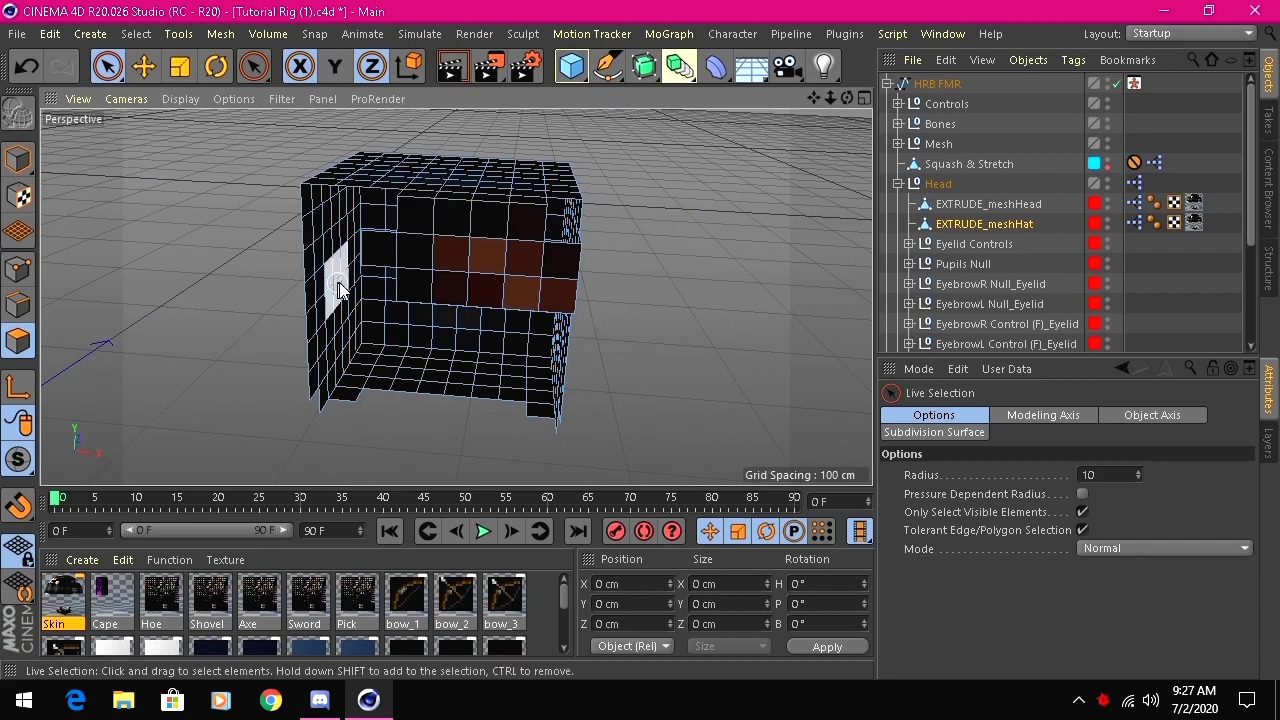
- Select all the fringe polygons on the hat's front face and extrude them by 2 cm
left_click(398, 256)
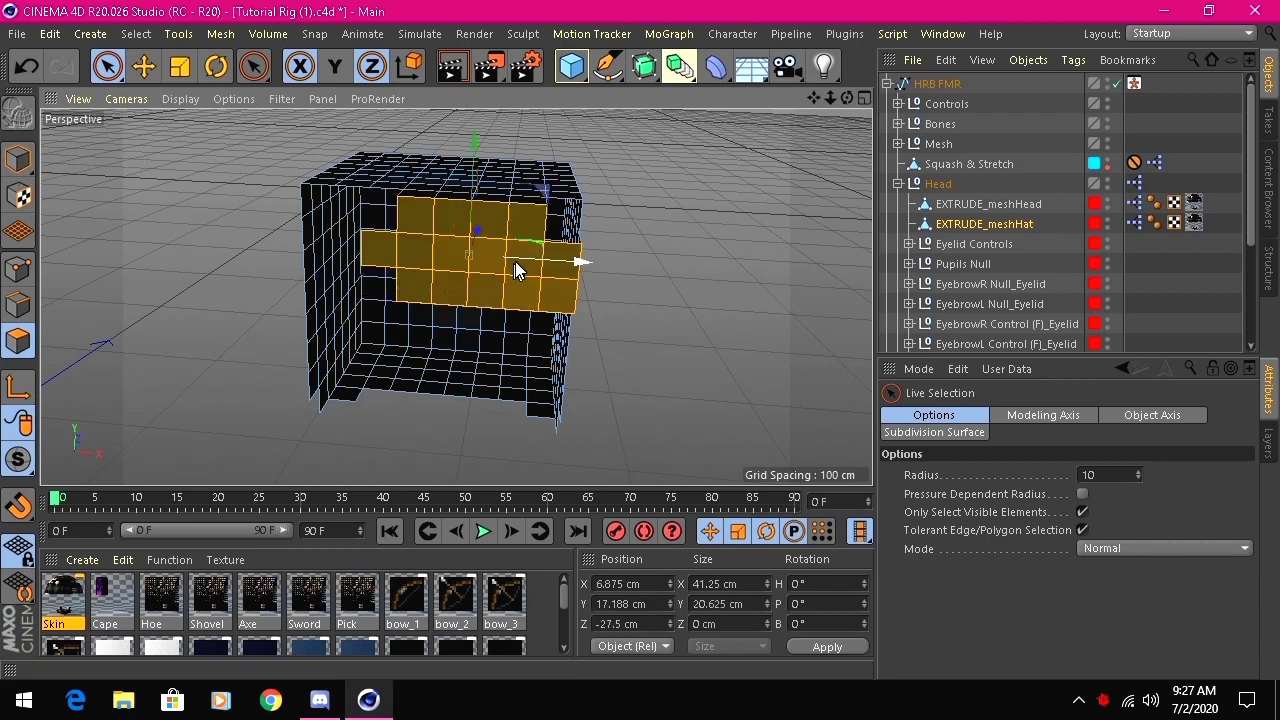
key("d")
left_click(1019, 478)
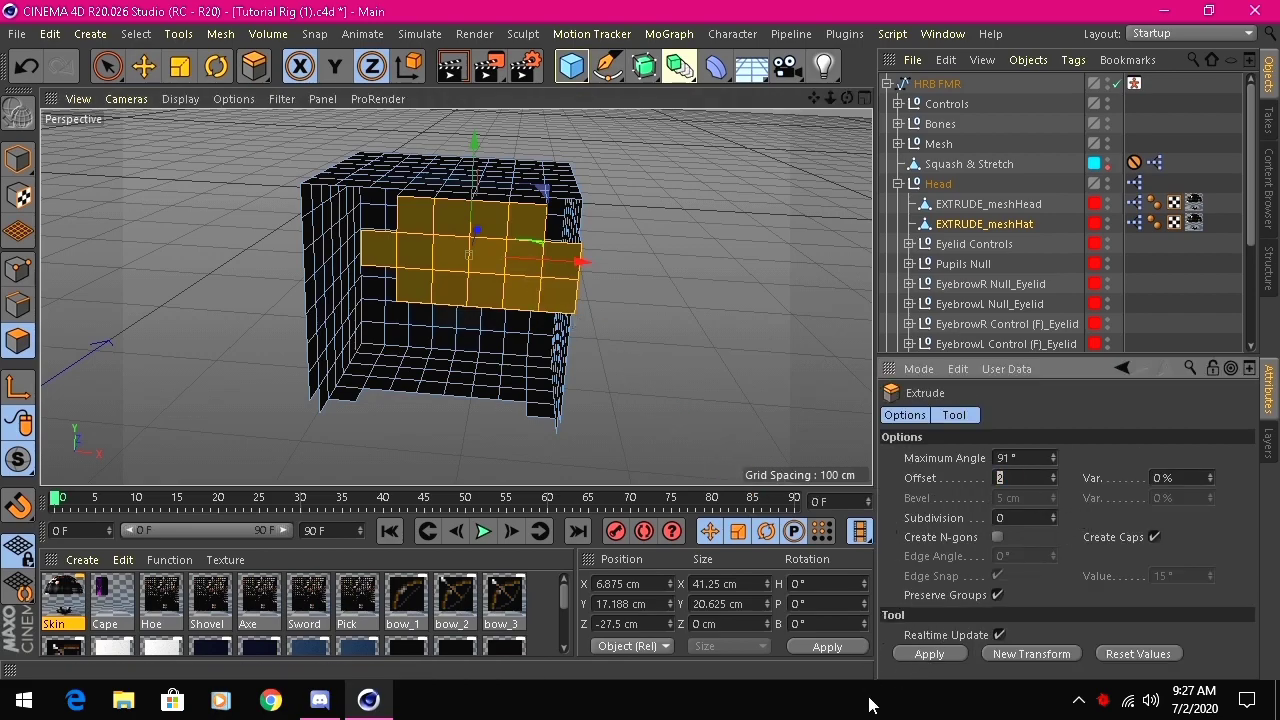
left_click(933, 656)
- Select the polygons along the top of the extruded fringe and extrude them by 2 cm
left_click_drag(847, 98, 862, 195)
left_click(107, 67)
left_click(414, 220)
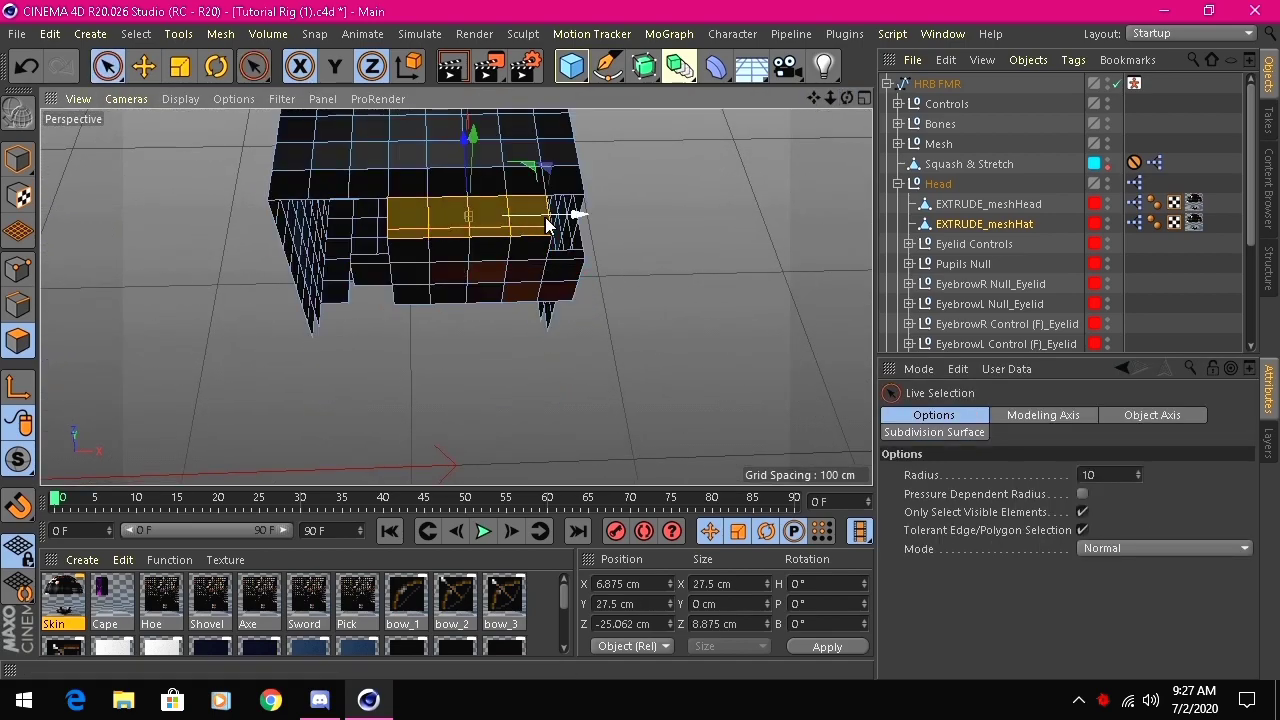
key("d")
left_click(929, 654)
- Select the polygons on the fringe's positive X end and extrude them by 2 cm
left_click_drag(833, 101, 734, 162)
left_click(127, 70)
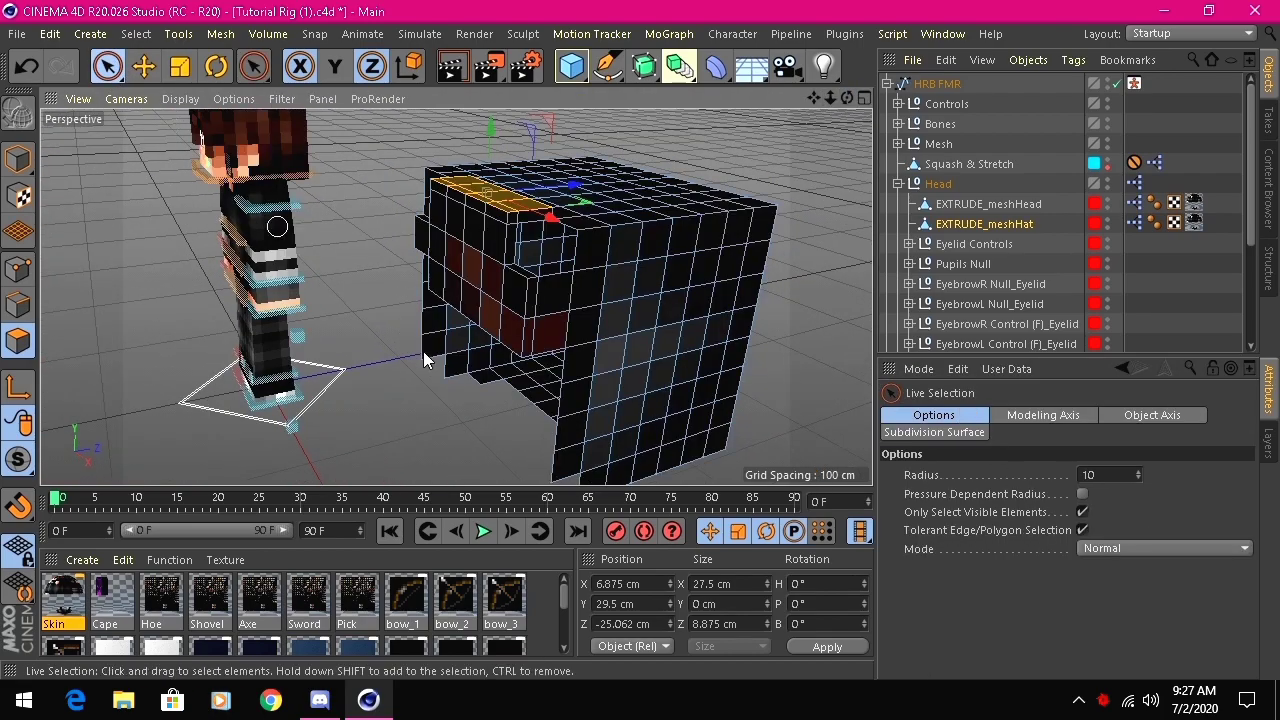
left_click_drag(541, 303, 512, 316)
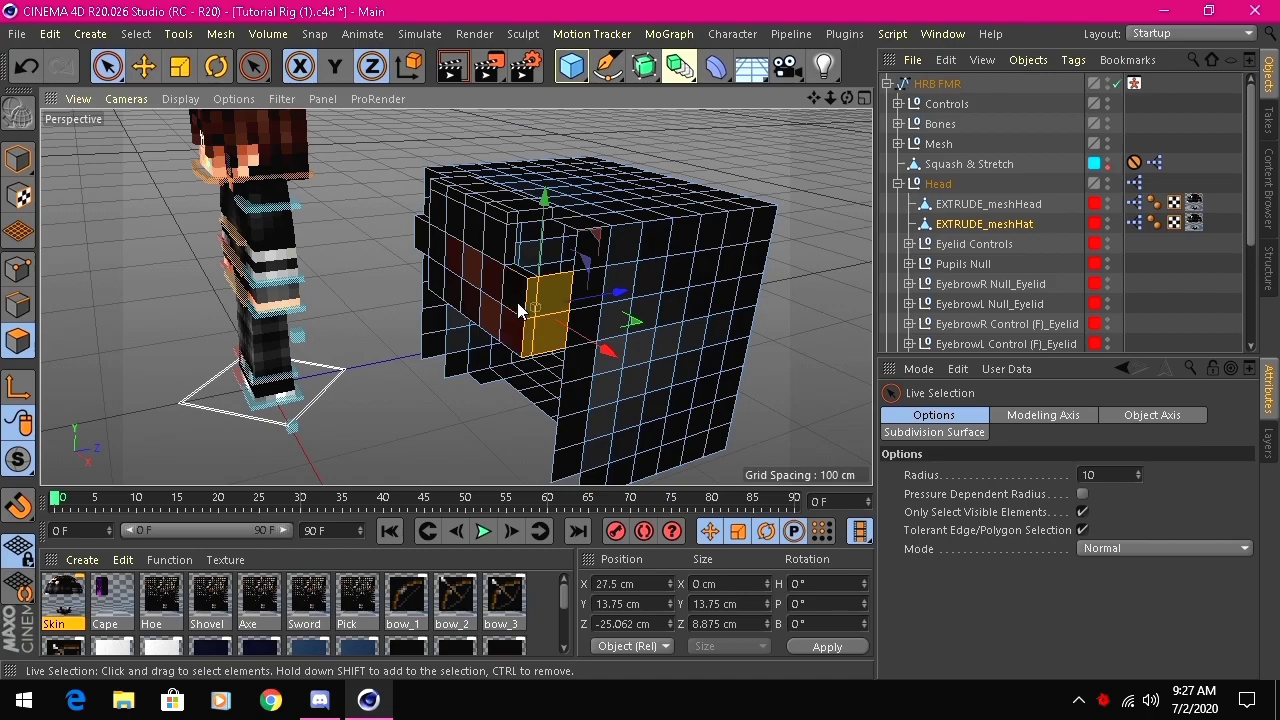
key("d")
left_click(914, 650)
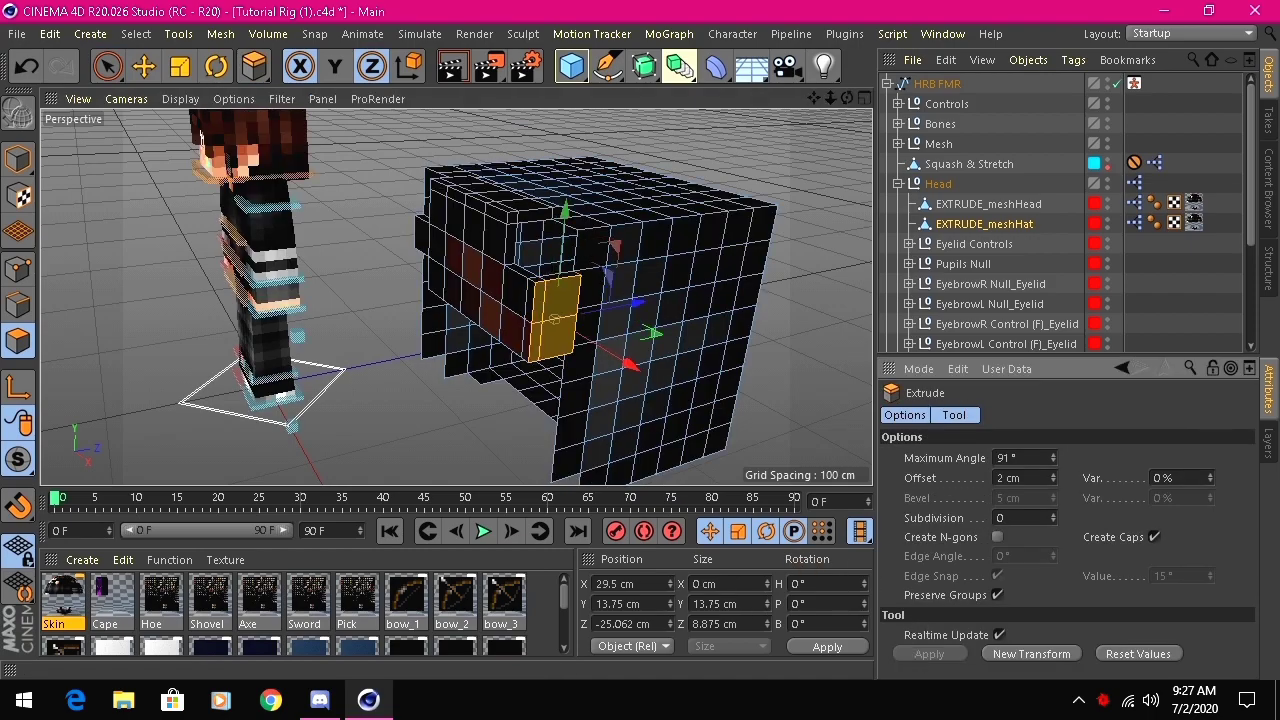
- Loop-select the polygon strip behind the fringe that runs over the hat's top and both sides, and extrude it by 2 cm
left_click_drag(847, 98, 890, 20)
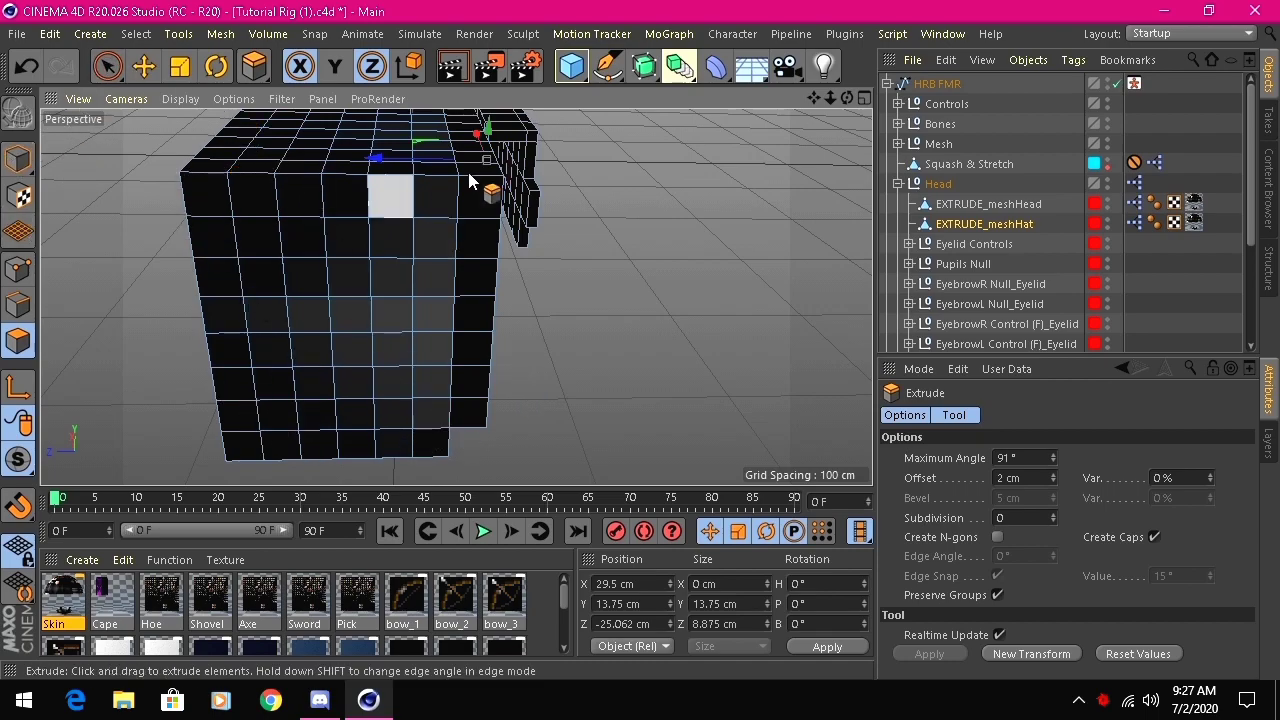
left_click(108, 68)
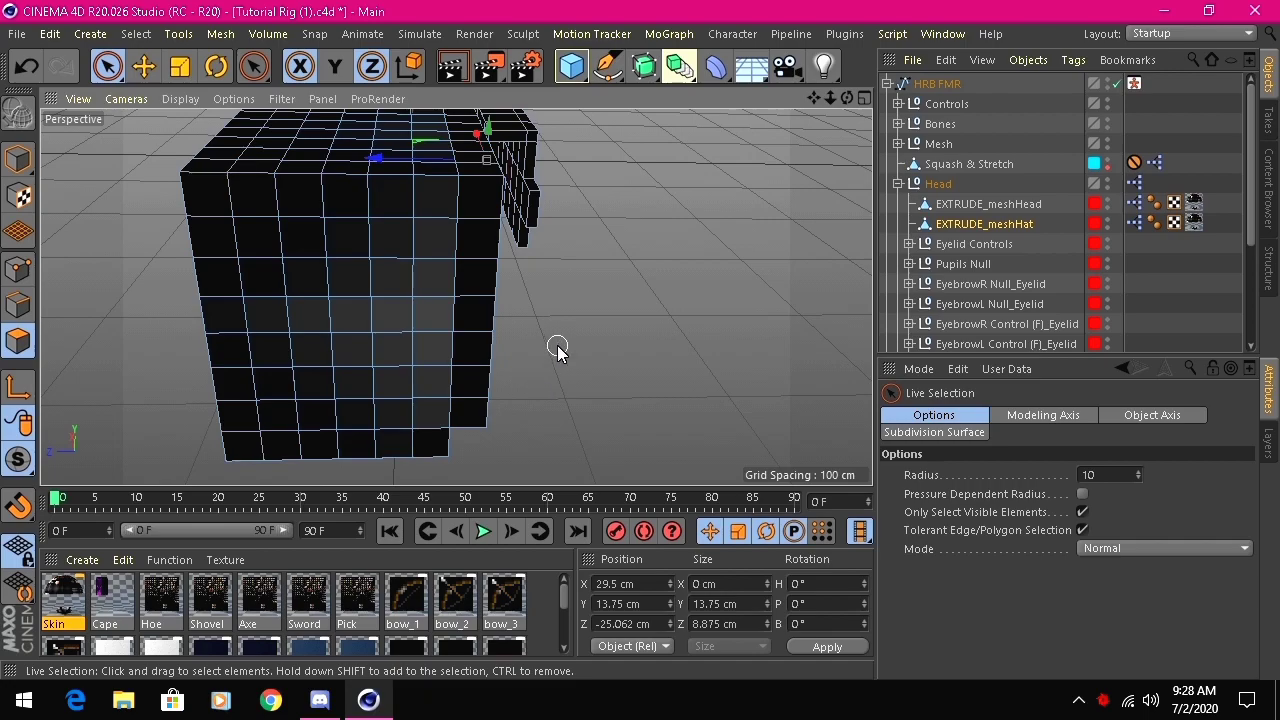
key("u")
key("l")
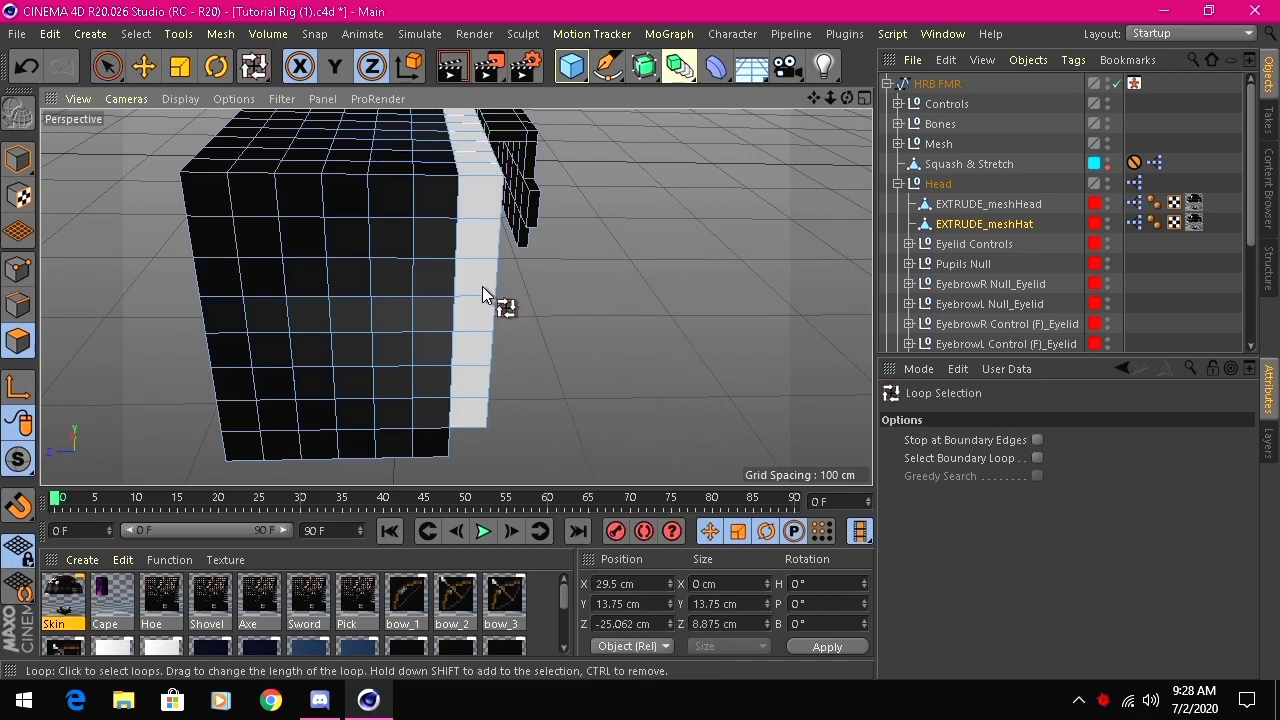
left_click(490, 292)
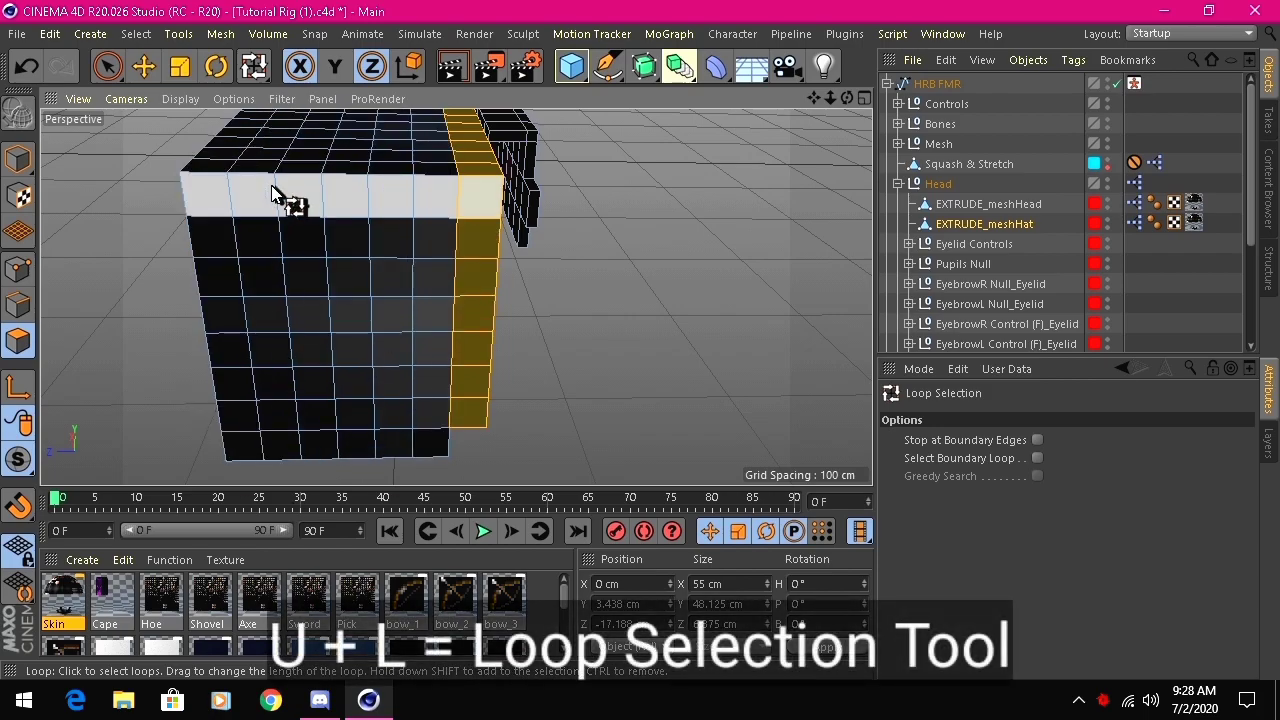
key("u")
key("l")
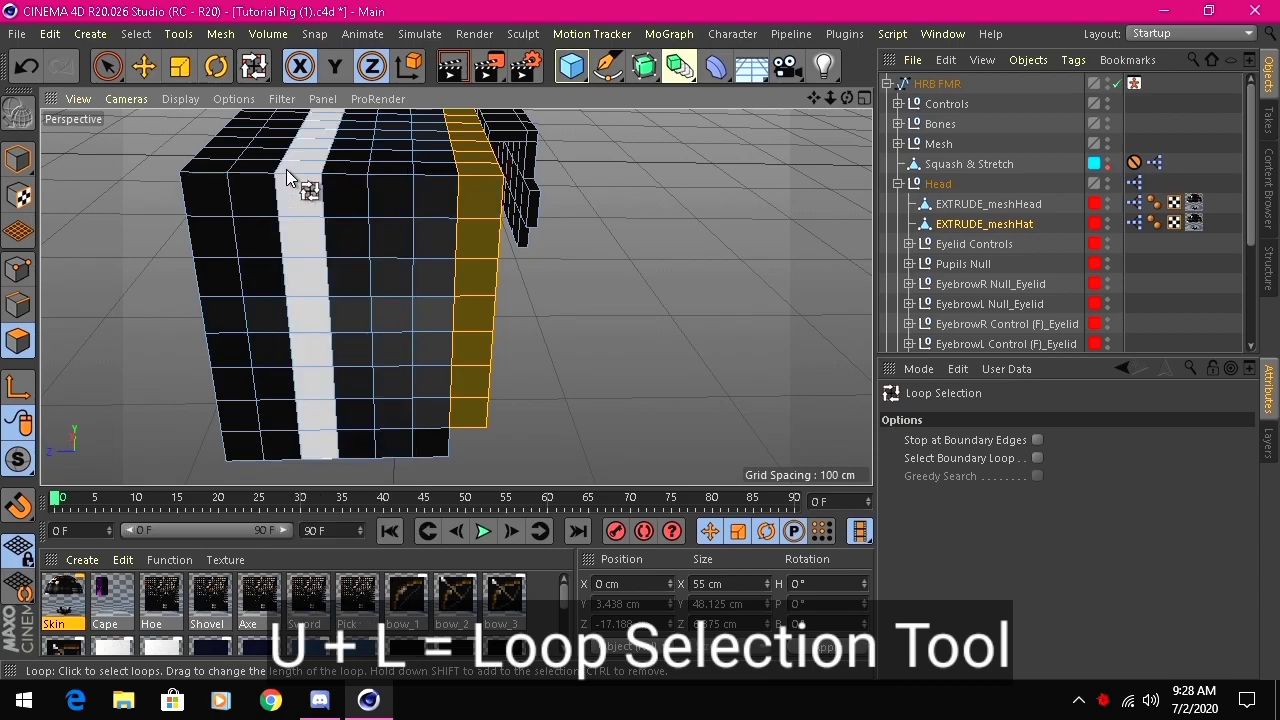
mouse_move(848, 97)
left_mouse_down()
mouse_move(838, 112)
mouse_move(705, 80)
mouse_move(570, 74)
mouse_move(708, 112)
mouse_move(830, 107)
left_mouse_up()
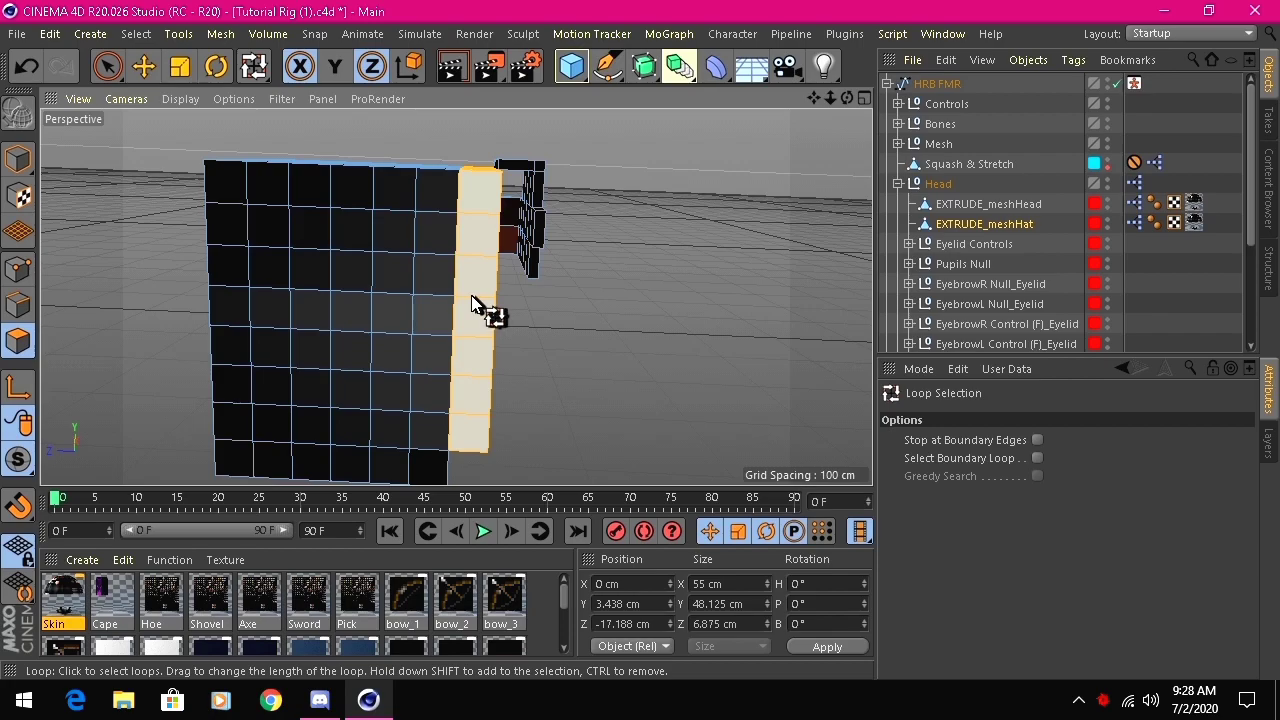
key("d")
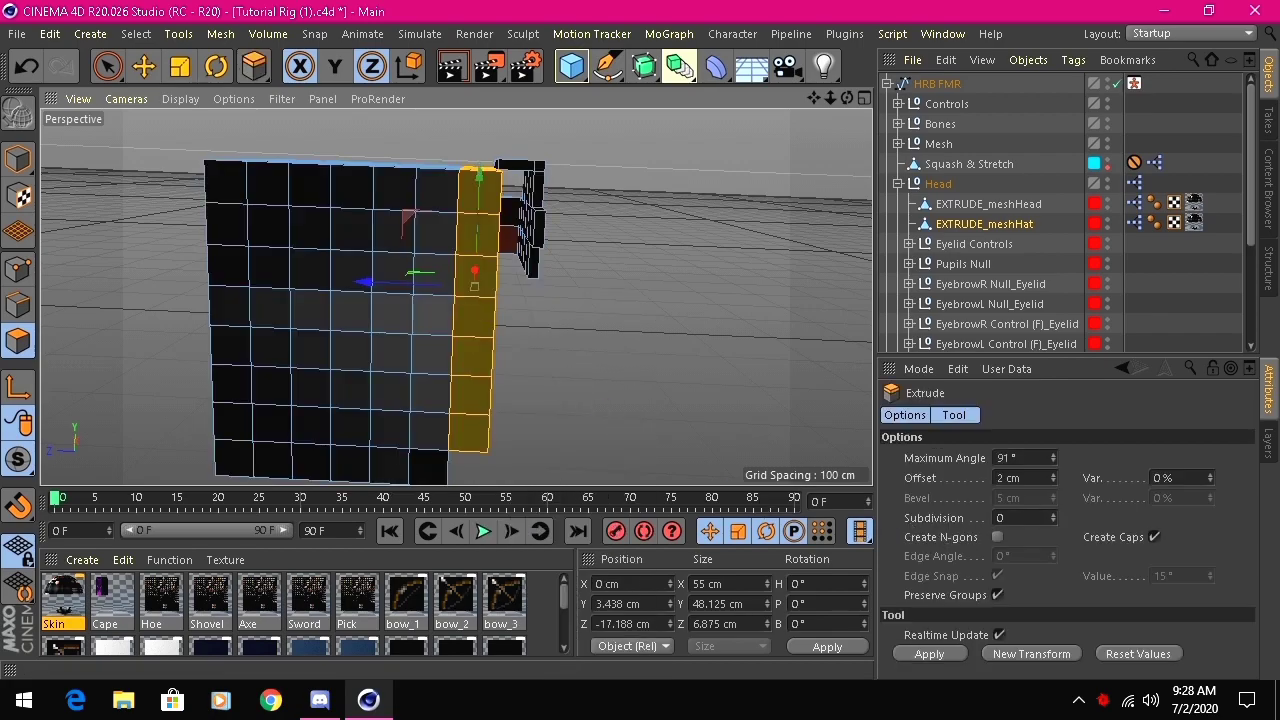
left_click(929, 654)
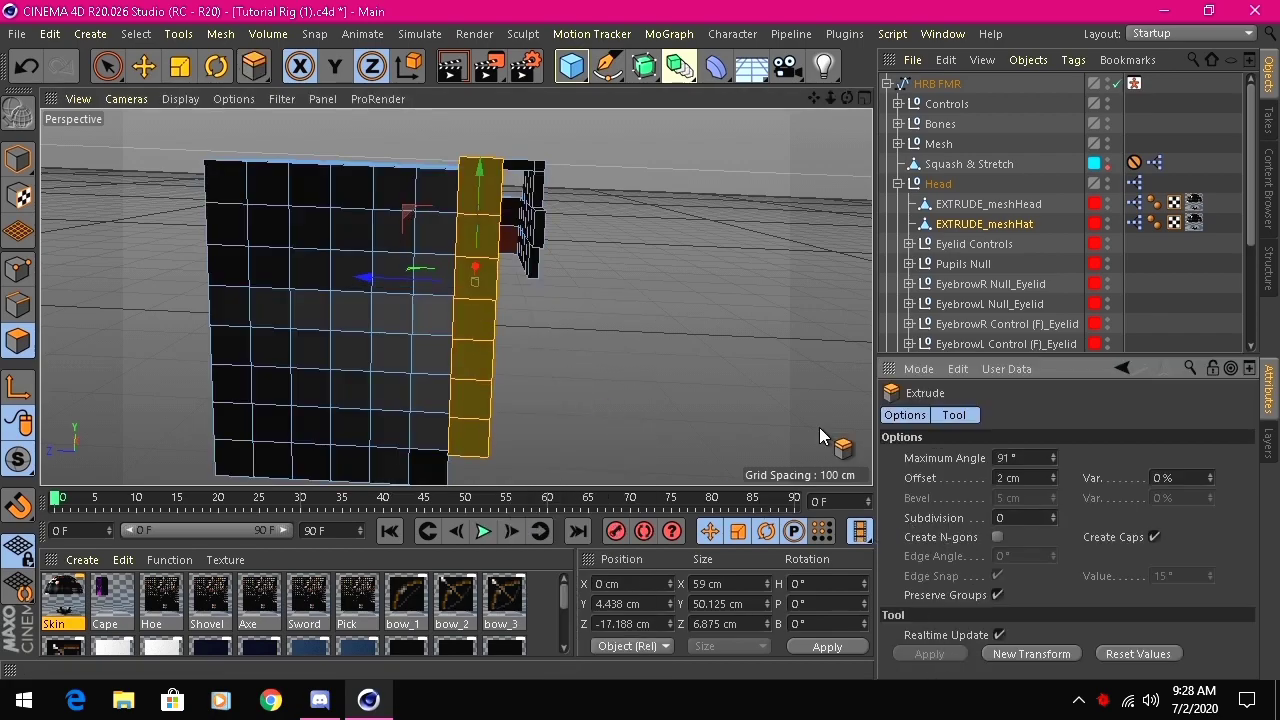
- Live-select the lowest front corner polygon on each side of the hat and extrude both by 2 cm
middle_click_drag(427, 347, 470, 229, "alt")
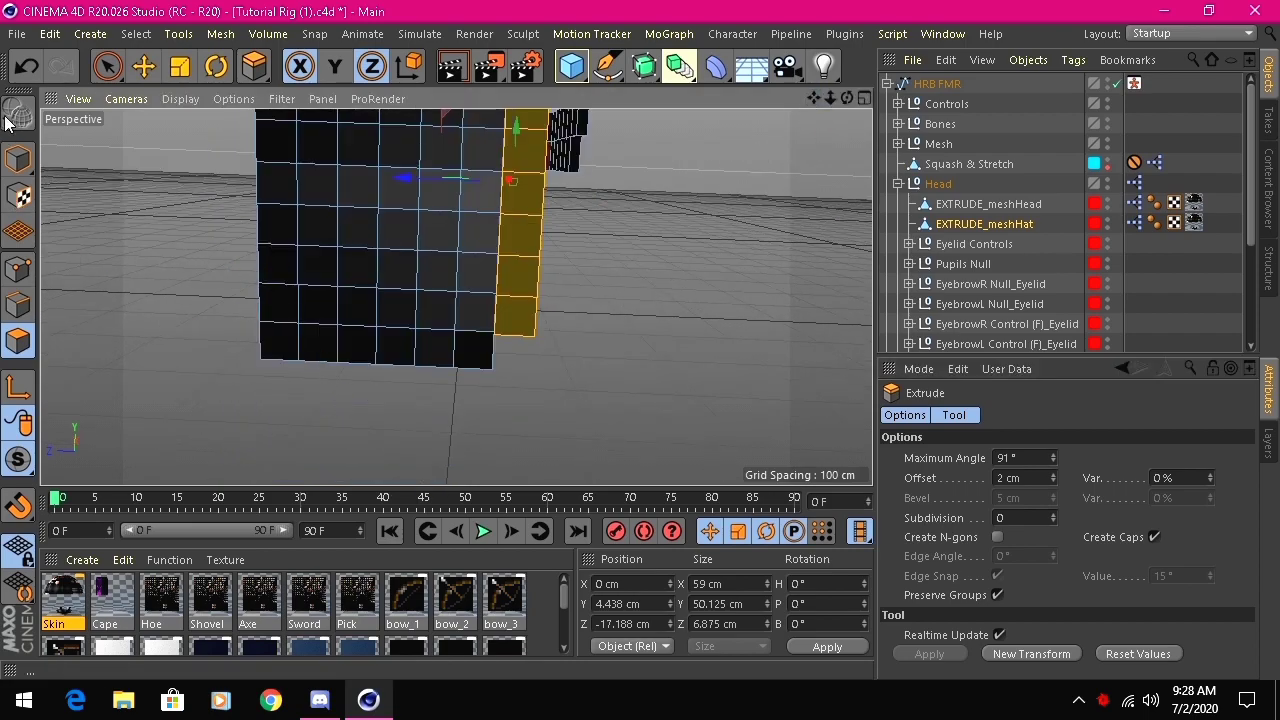
left_click(106, 68)
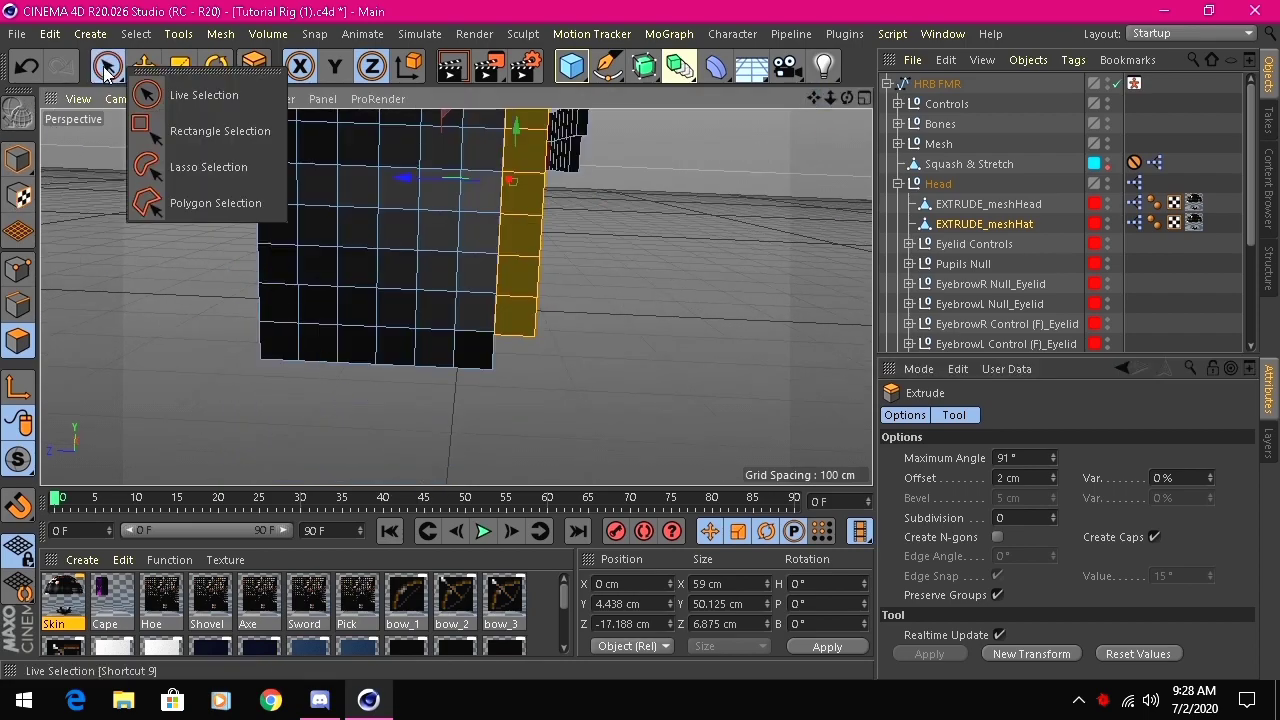
left_click(143, 168)
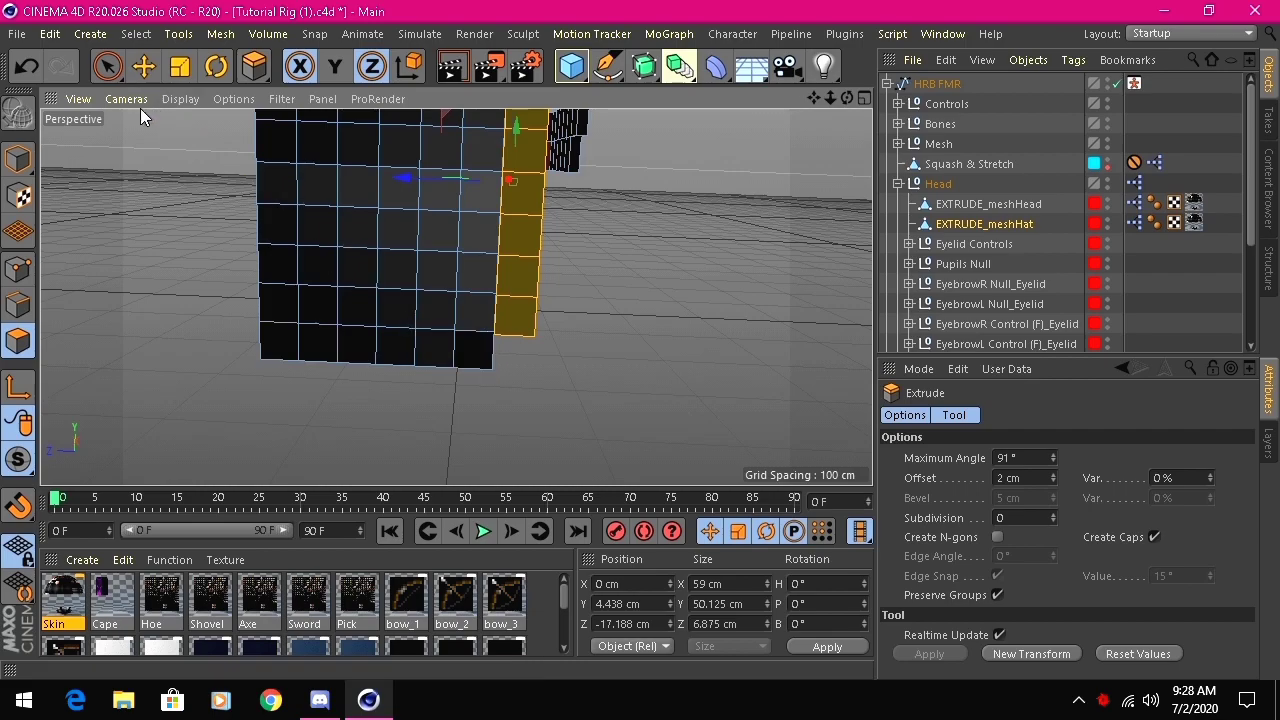
key("space")
left_click(463, 350)
mouse_move(849, 98)
left_mouse_down()
mouse_move(560, 100)
mouse_move(832, 104)
left_mouse_up()
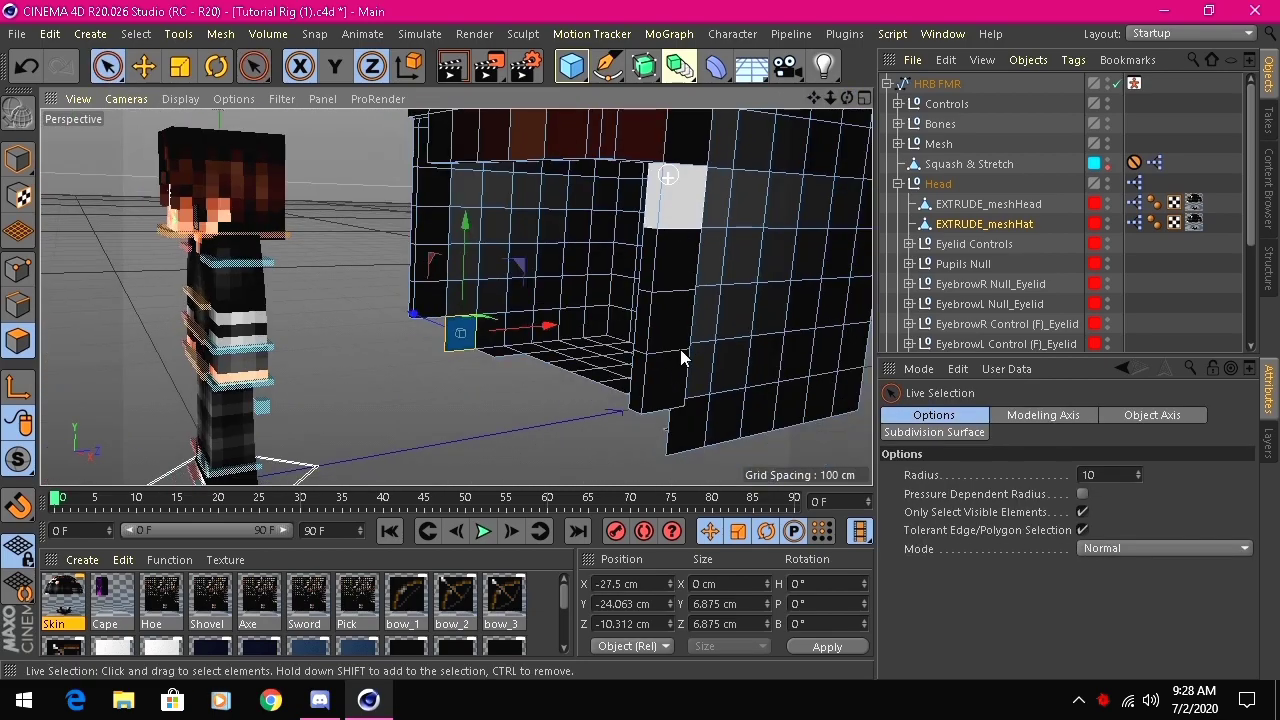
left_click(688, 433, "shift")
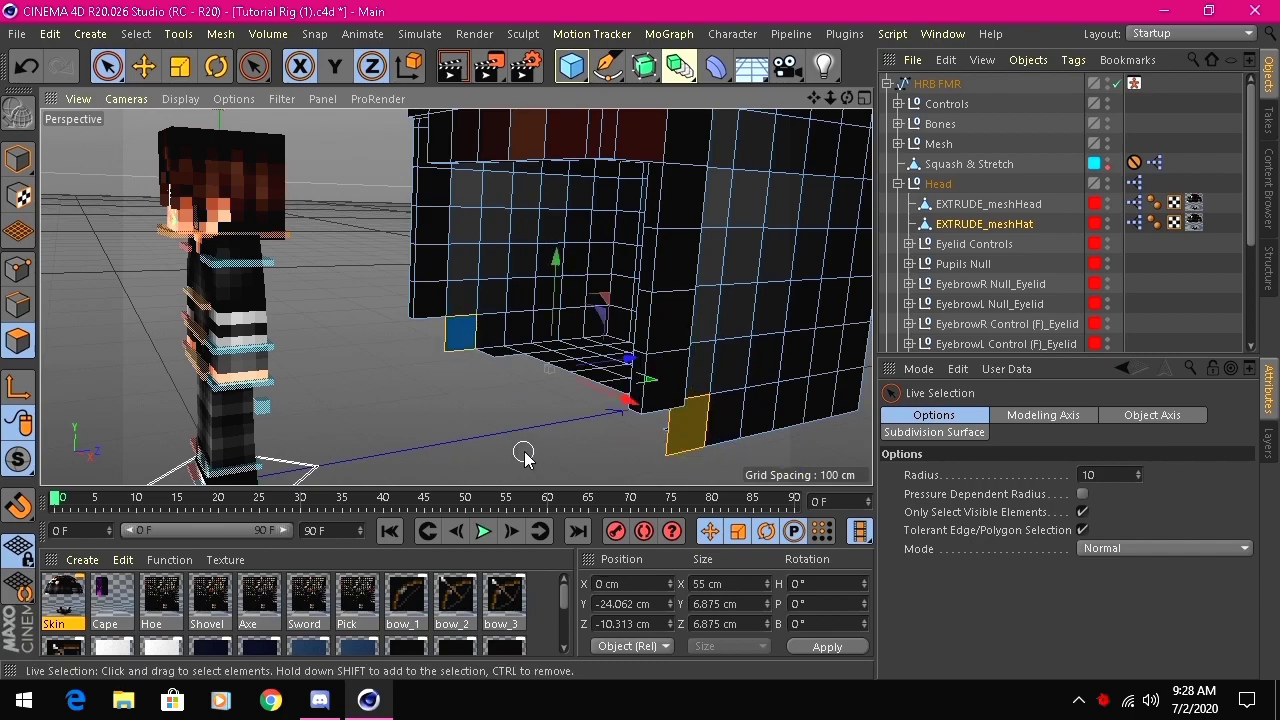
key("d")
left_click(944, 650)
scroll(671, 314, "down", 5)
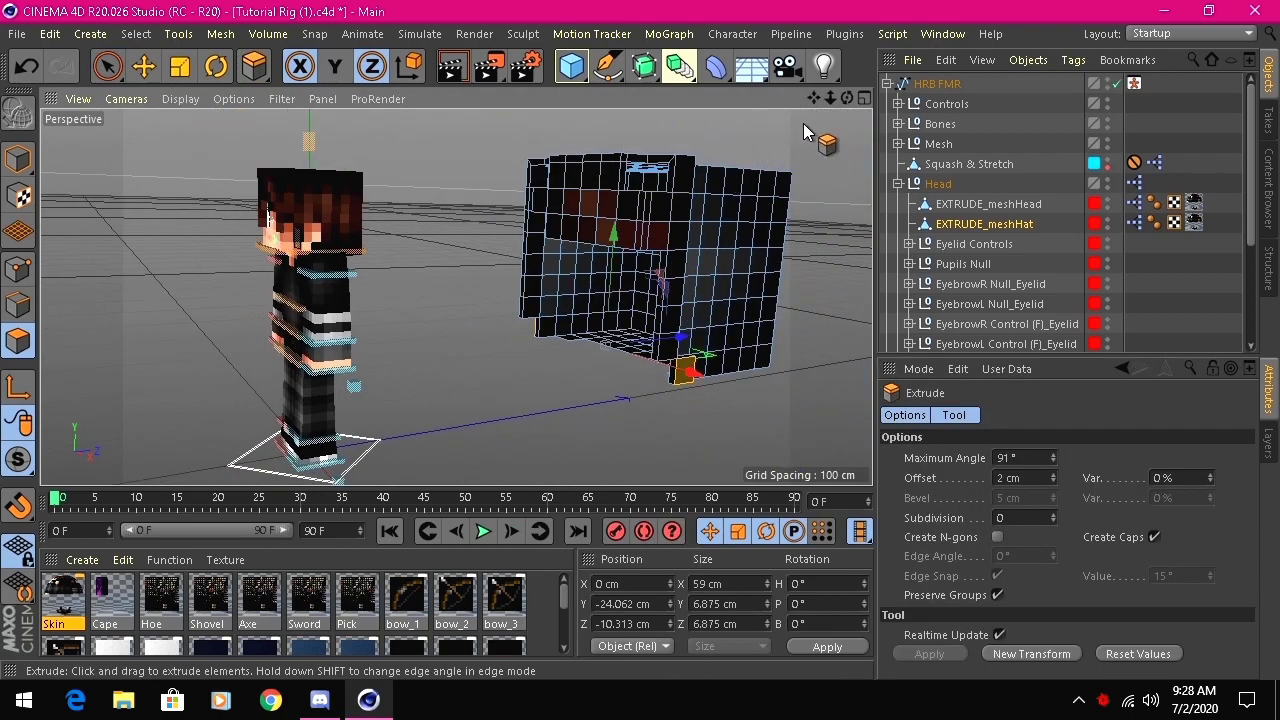
- Switch to moving the whole hat mesh and set its X position to 0 cm to place it on the head
left_click_drag(846, 98, 545, 130)
left_click_drag(847, 98, 890, 28)
left_click_drag(830, 98, 812, 101)
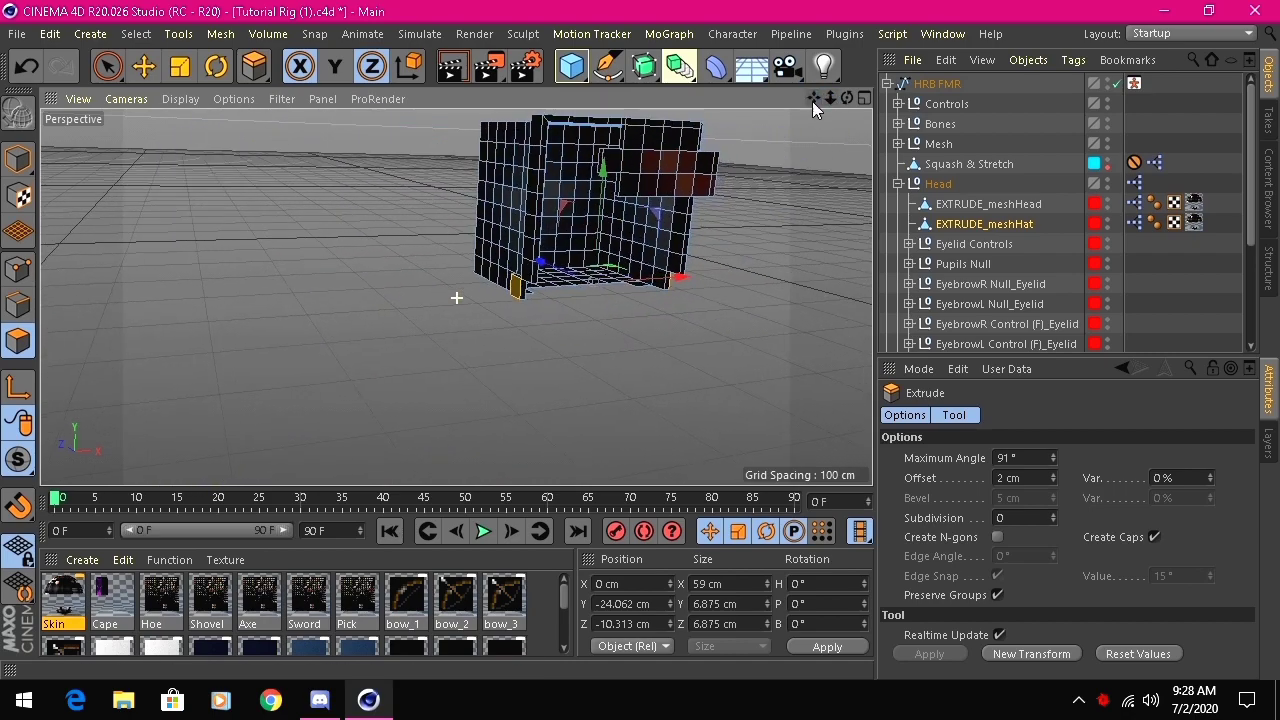
left_click(108, 66)
left_click(148, 77)
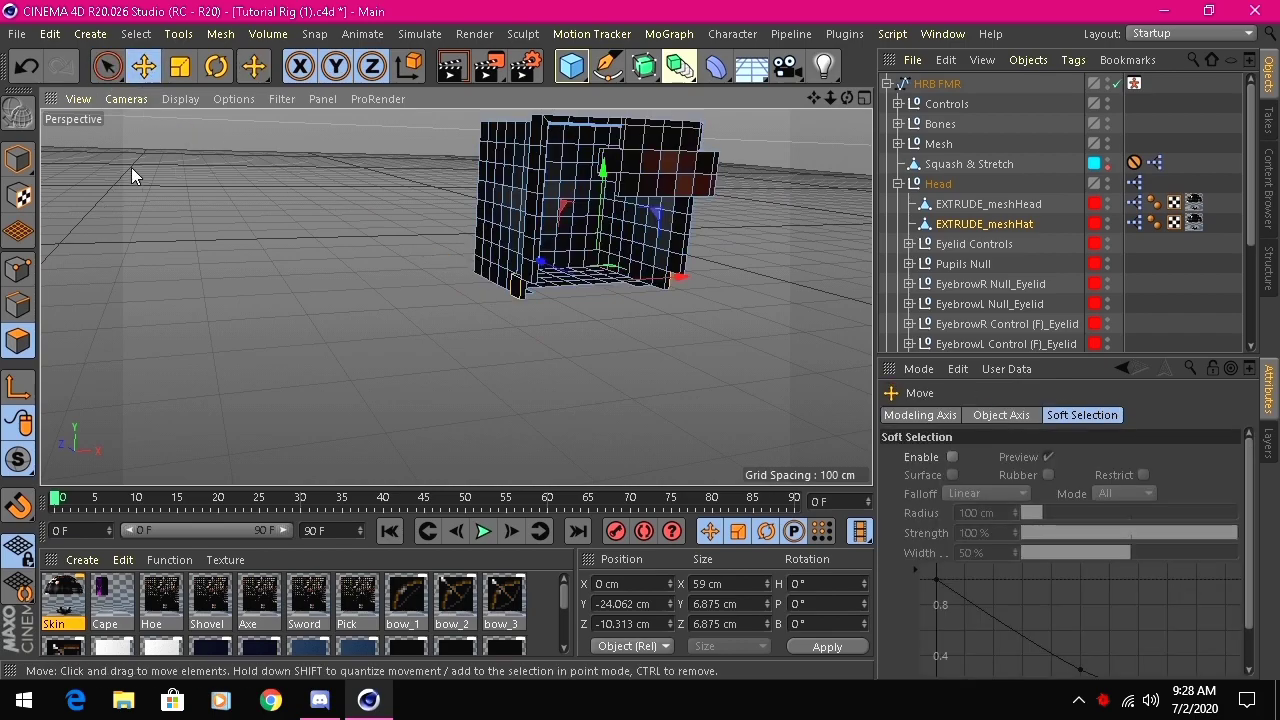
left_click(18, 158)
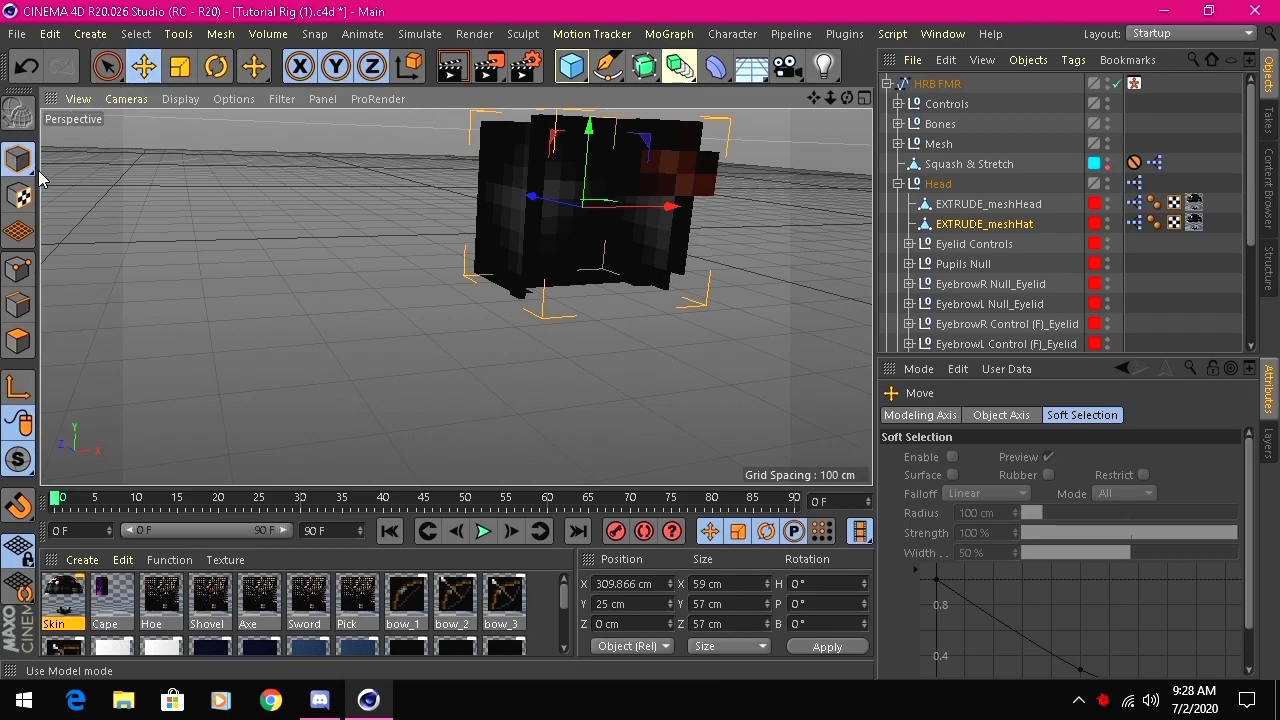
left_click(652, 583)
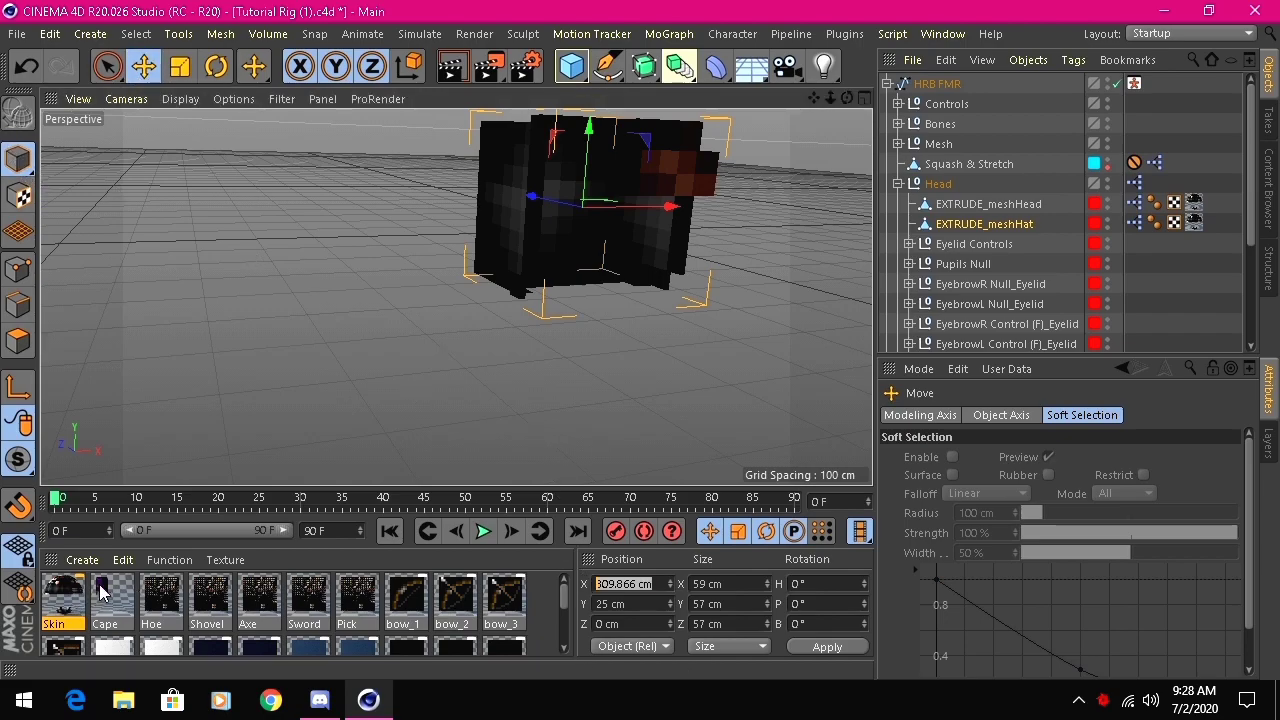
key("Return")
- Move the hat mesh away from the head along X to about 183 cm
left_click_drag(814, 98, 457, 297)
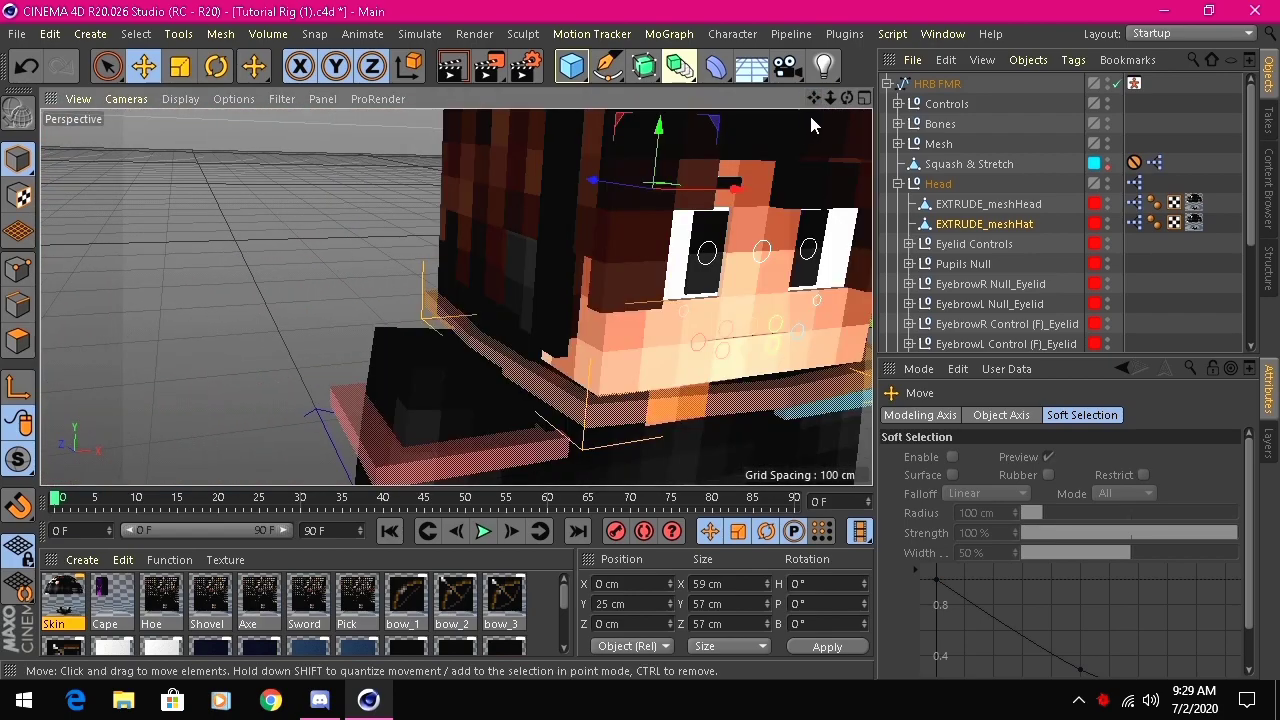
left_click_drag(847, 98, 456, 297)
scroll(817, 124, "down", 5)
left_click_drag(814, 98, 456, 298)
left_click_drag(330, 186, 570, 210)
left_click_drag(847, 98, 456, 297)
scroll(476, 187, "up", 4)
left_click_drag(816, 100, 547, 112)
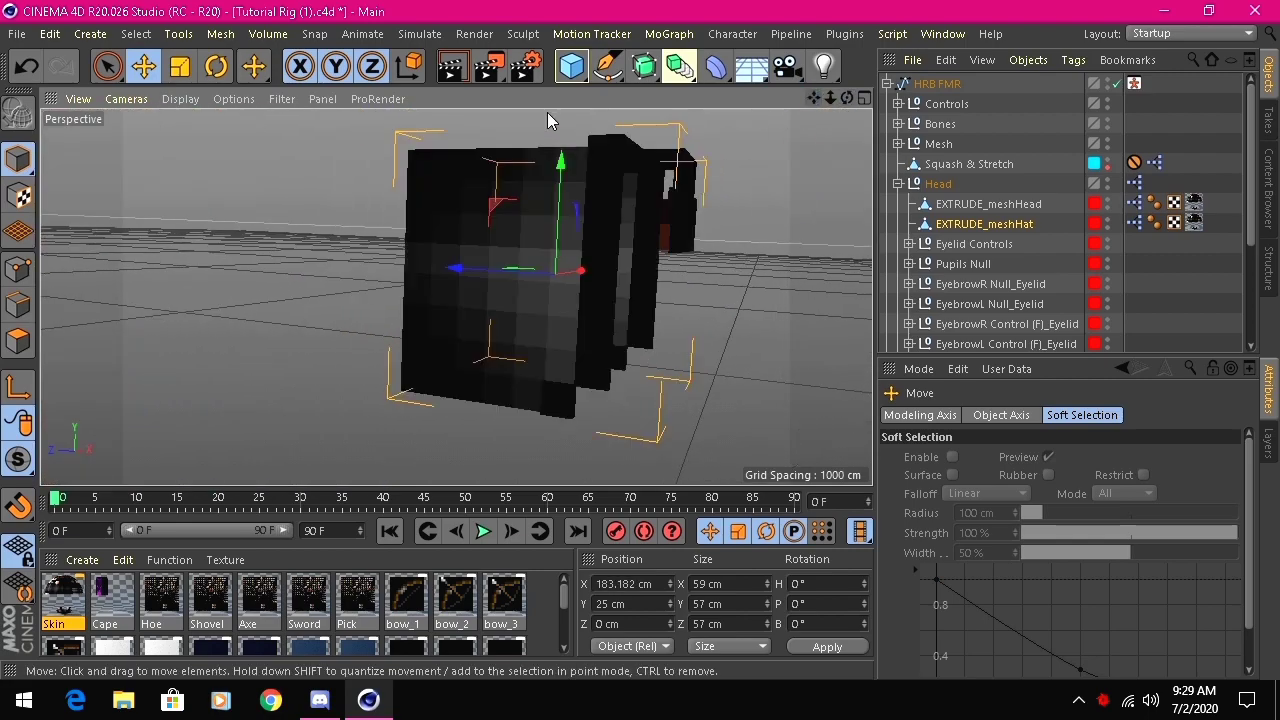
- Loop-select the rear vertical polygon strips of the hat, adding each neighbouring strip towards the front
left_click(107, 66)
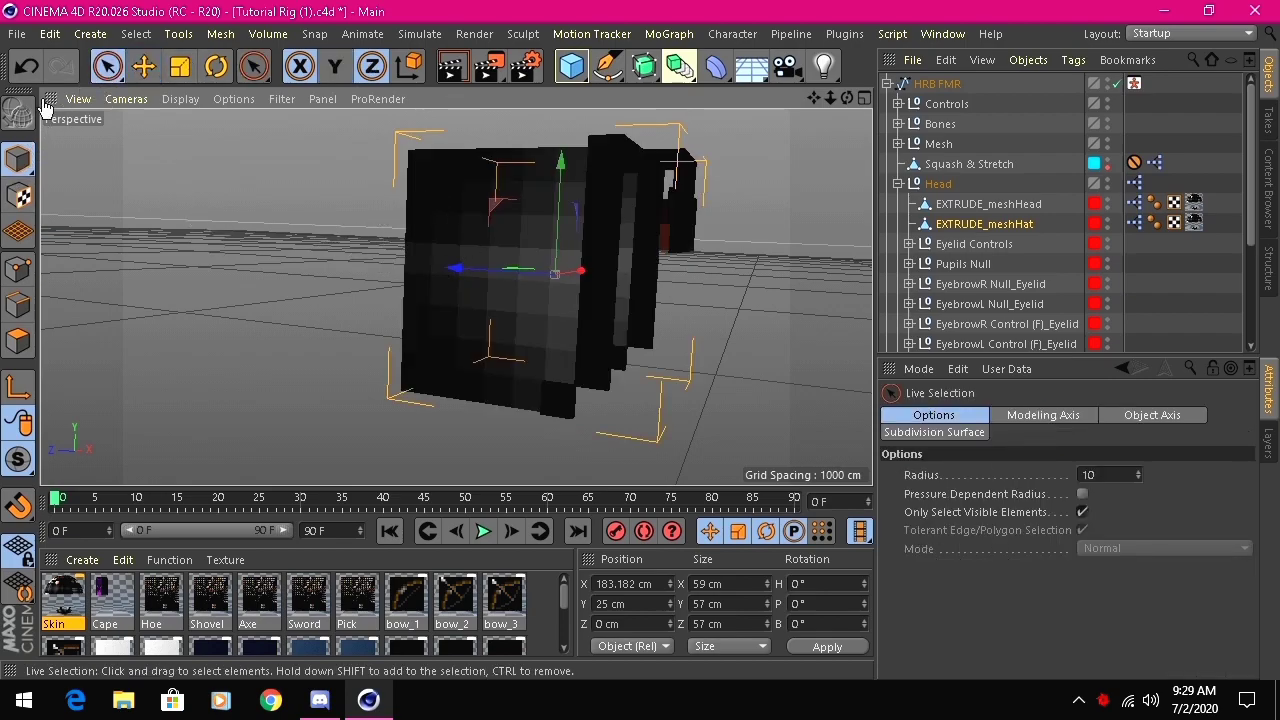
left_click(18, 340)
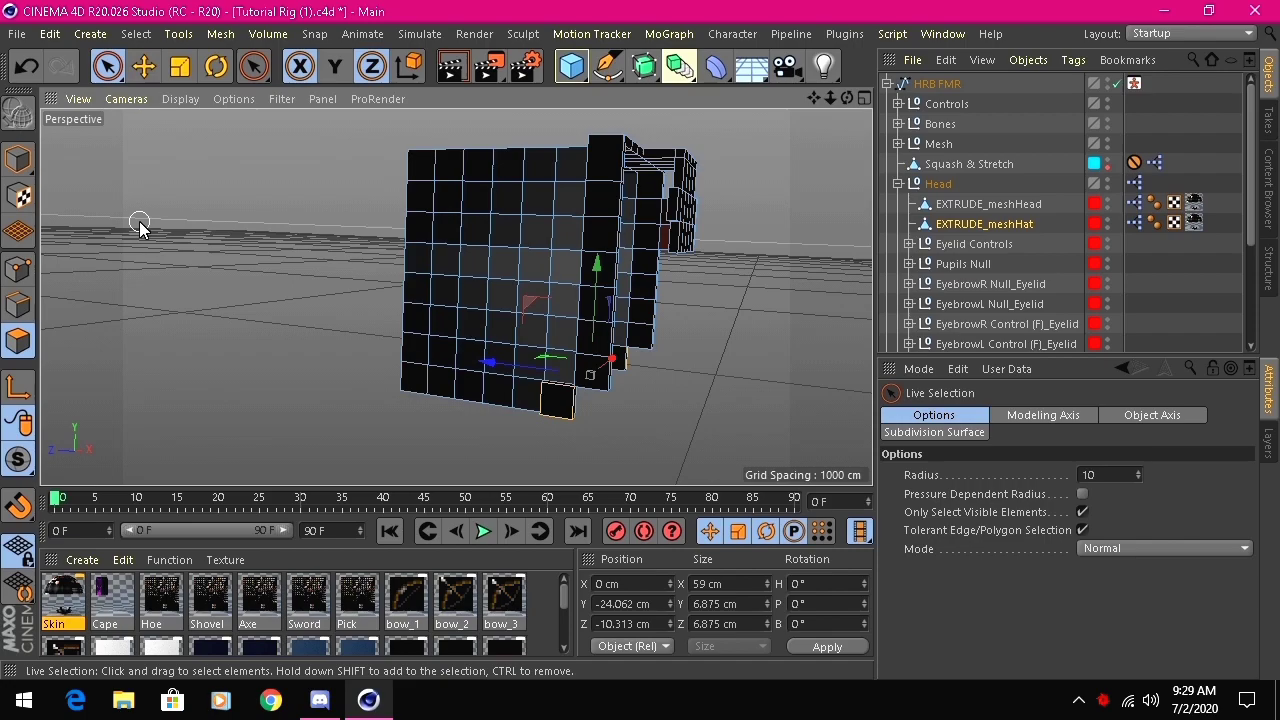
key("u")
key("l")
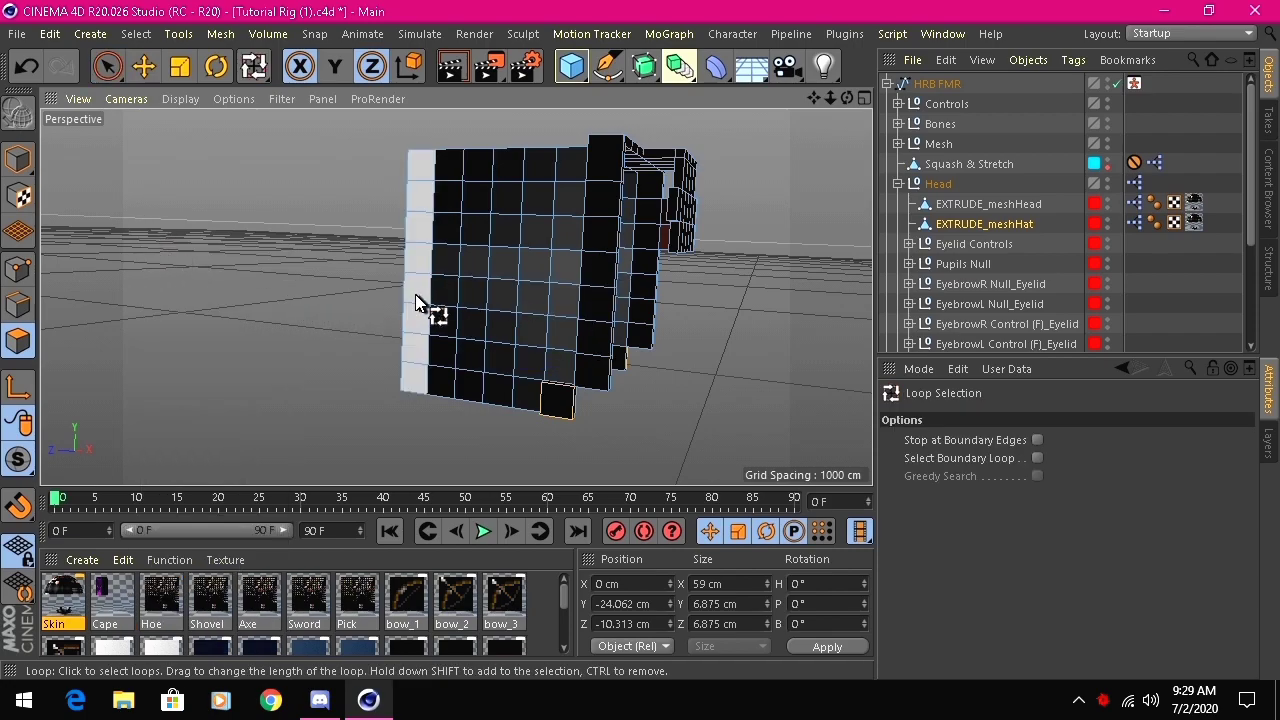
left_click(418, 305)
left_click(445, 305, "shift")
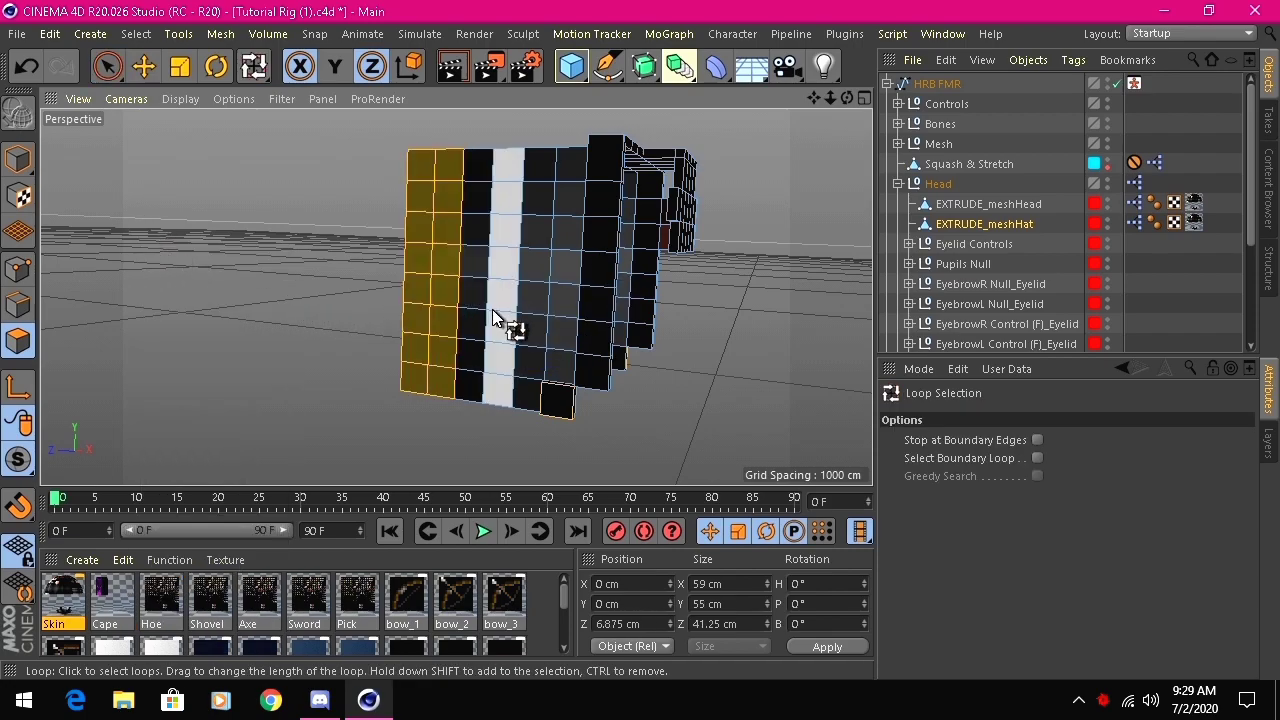
left_click(482, 312, "shift")
left_click(509, 316, "shift")
left_click(510, 318, "shift")
left_click(520, 322, "shift")
key("ctrl+z")
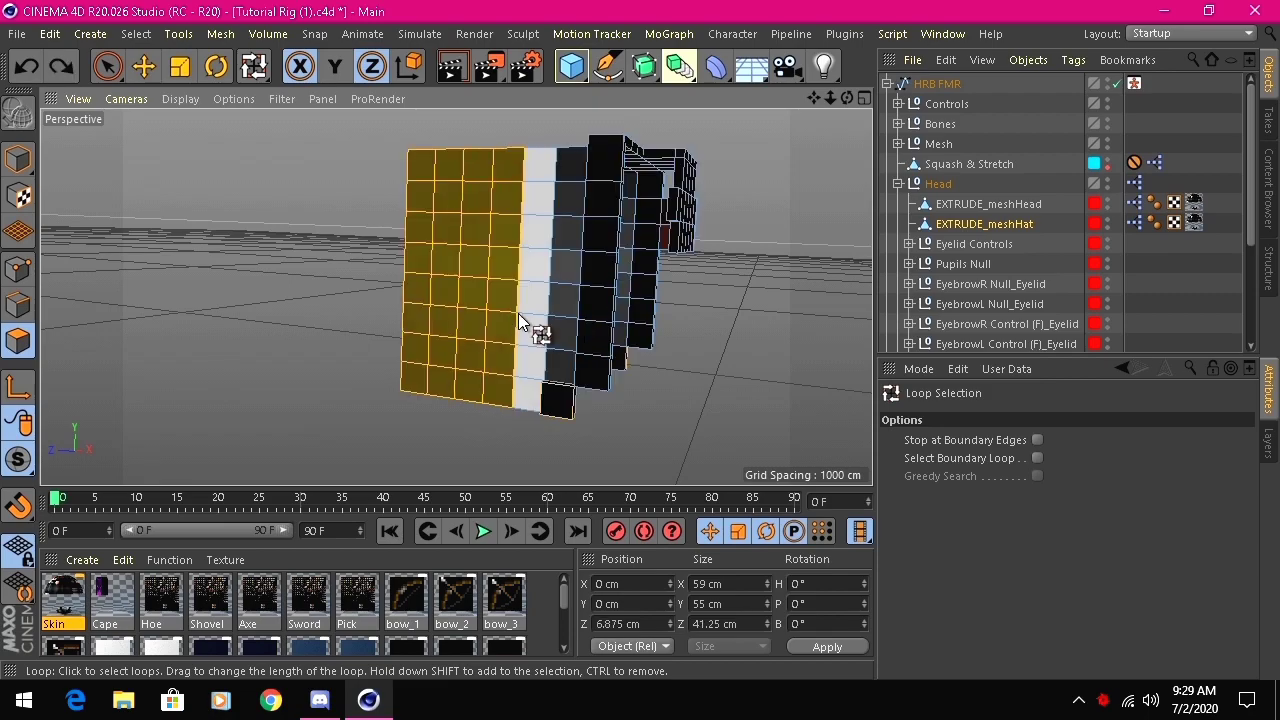
left_click(542, 315, "shift")
- Add the remaining side polygons behind the raised front strip with Live Selection and extrude the whole selection by 1 cm
left_click_drag(542, 315, 470, 285, "alt")
key("9")
mouse_move(698, 409)
left_mouse_down("alt")
mouse_move(647, 412)
mouse_move(740, 440)
mouse_move(730, 450)
left_mouse_up("alt")
key("ctrl+z")
mouse_move(457, 425)
left_mouse_down("shift")
mouse_move(446, 361)
mouse_move(462, 185)
left_mouse_up("shift")
left_click_drag(462, 185, 517, 194, "alt")
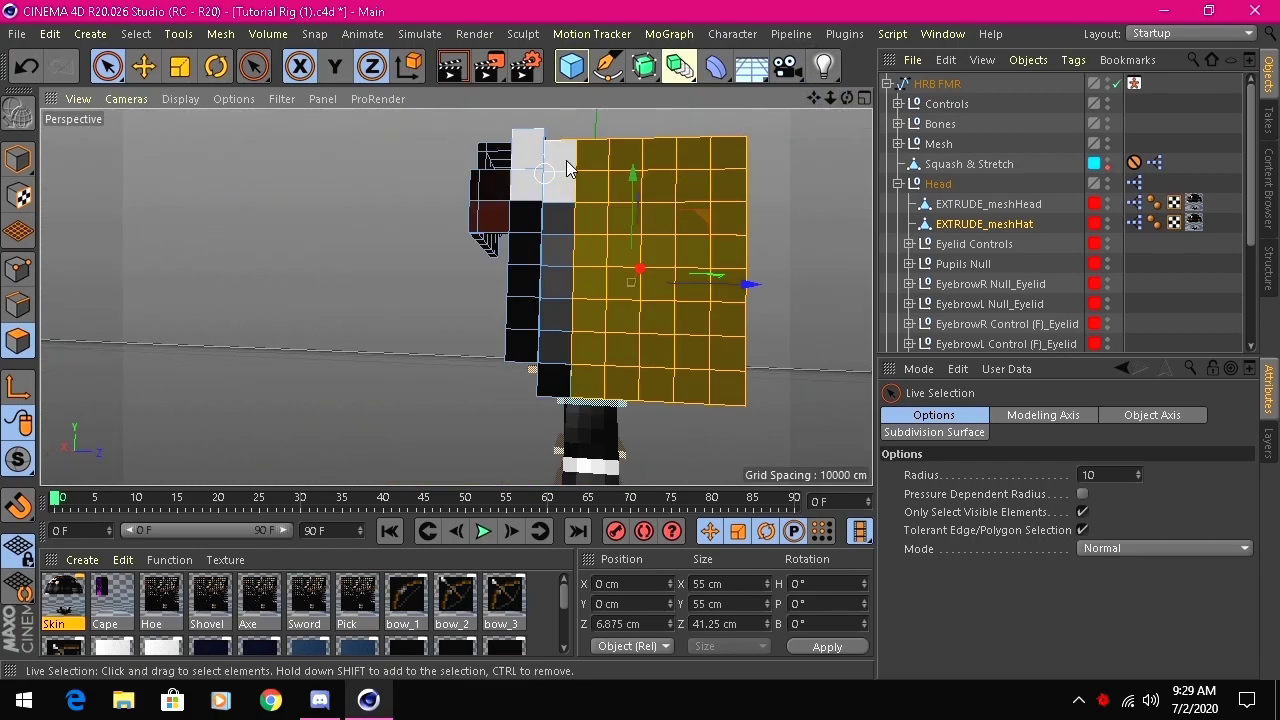
left_click_drag(556, 150, 556, 355, "shift")
left_click_drag(556, 355, 450, 330, "alt")
left_click_drag(563, 149, 629, 416, "shift")
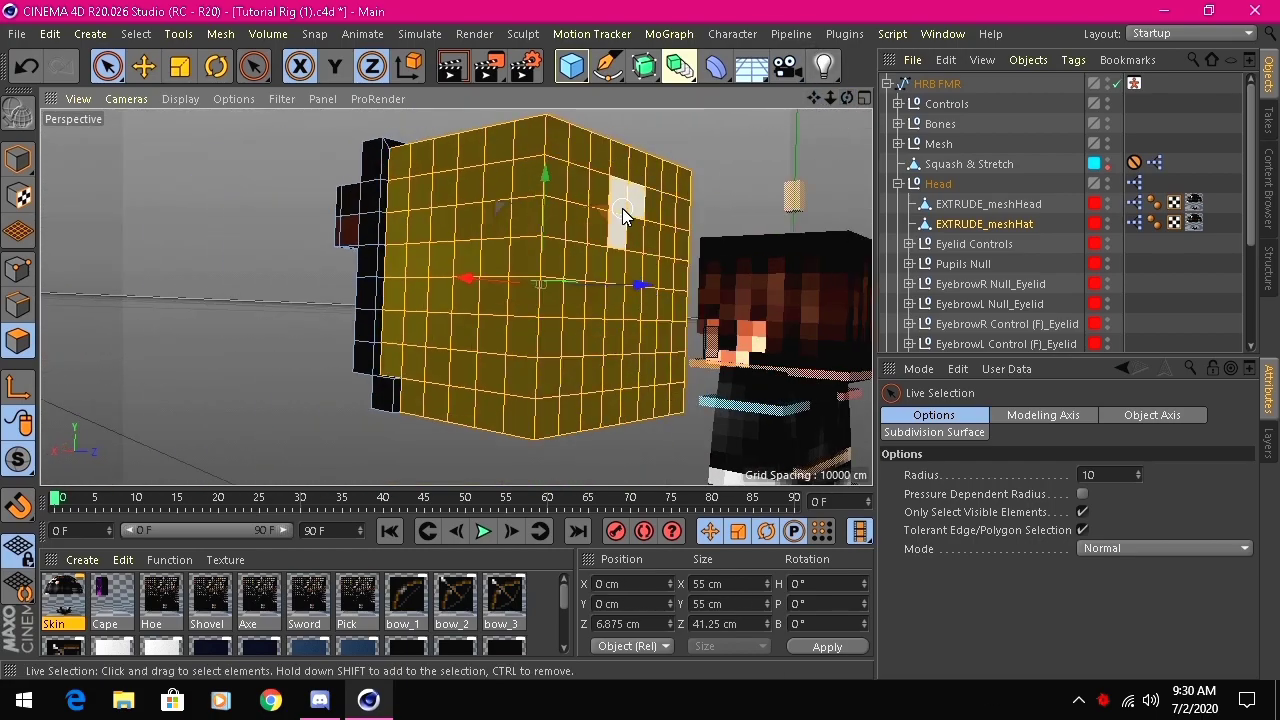
key("d")
left_click(1020, 478)
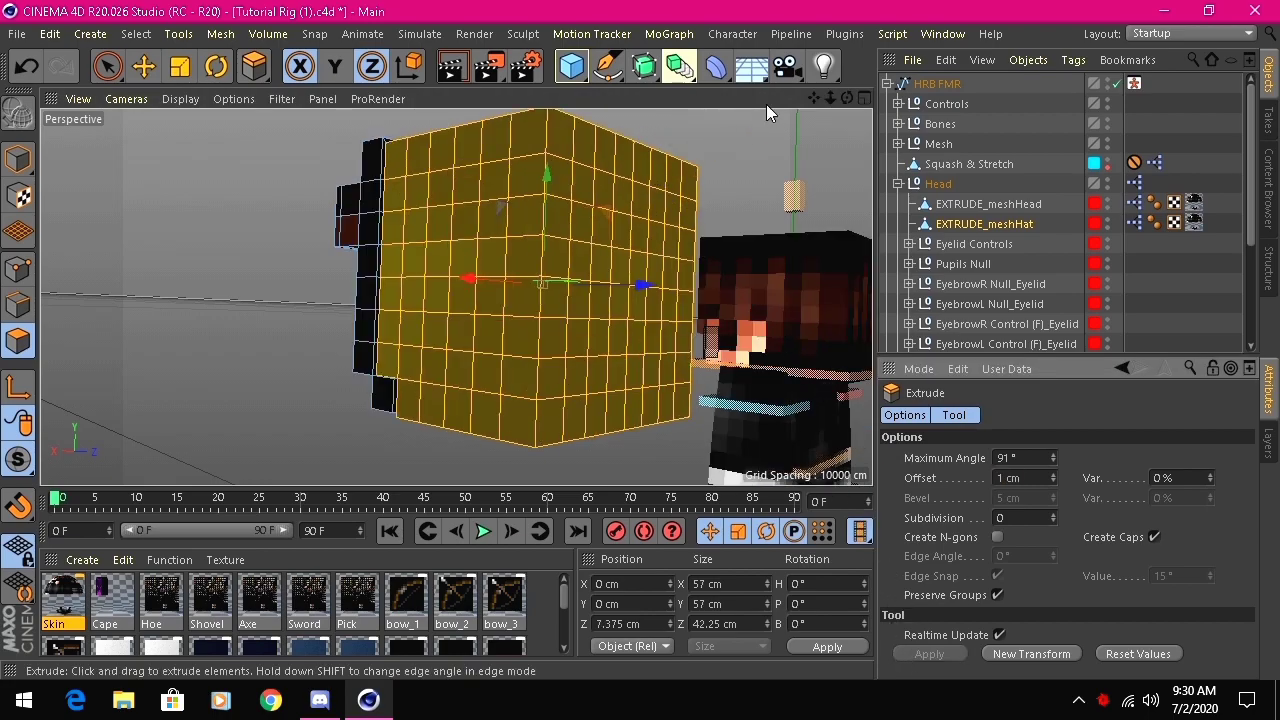
- Put the hat mesh back on the character's head by setting its X position to 0 cm
left_click_drag(847, 98, 1160, 110)
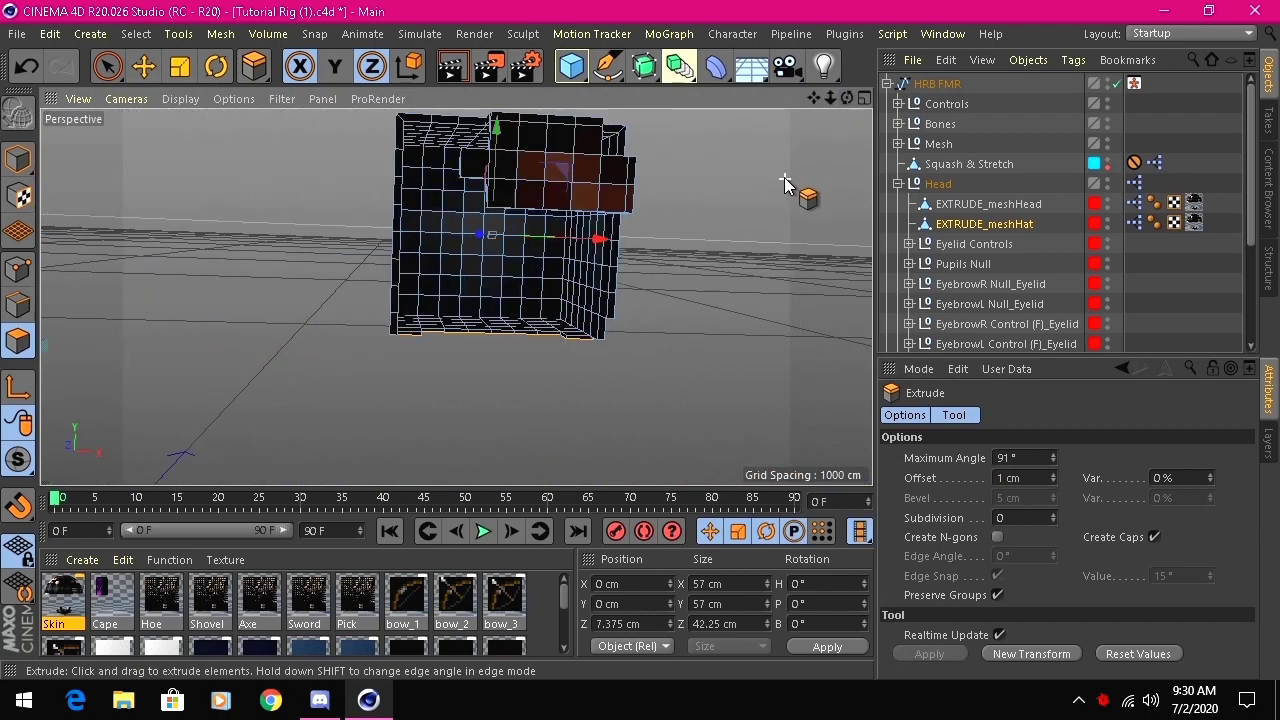
scroll(519, 207, "up", 1)
left_click(143, 67)
left_click(18, 159)
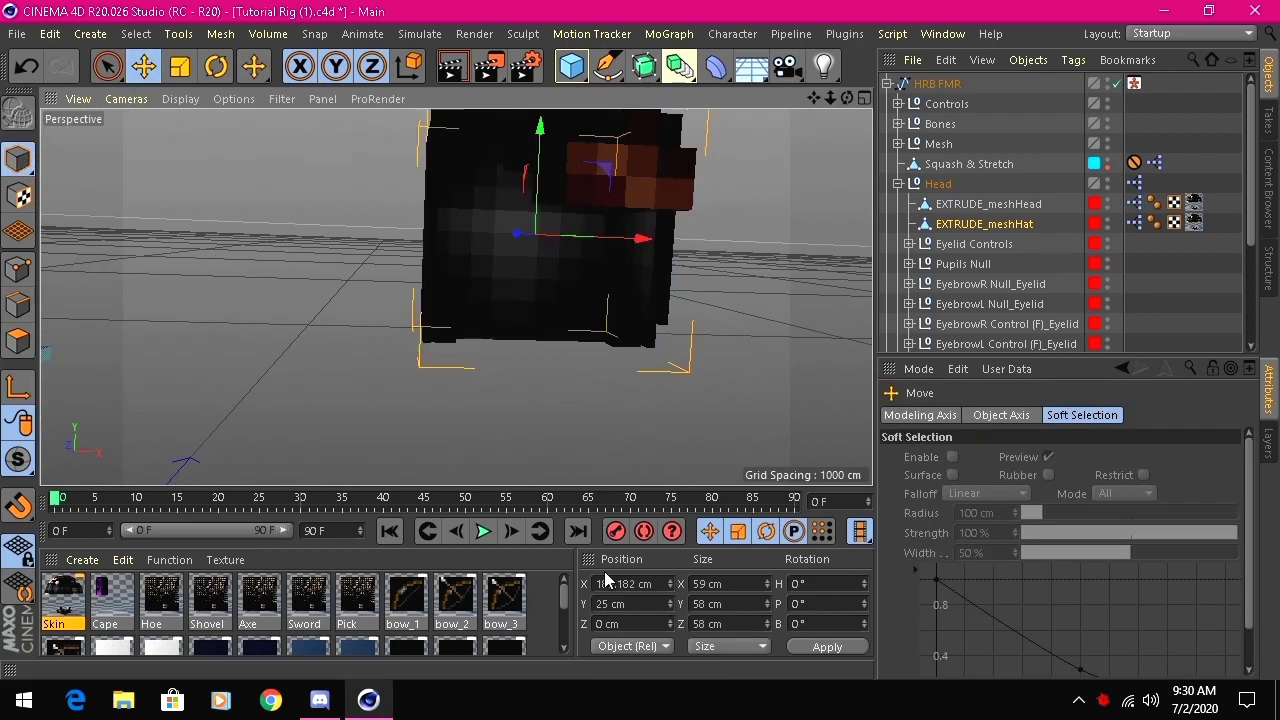
left_click_drag(655, 584, 374, 572)
key("Return")
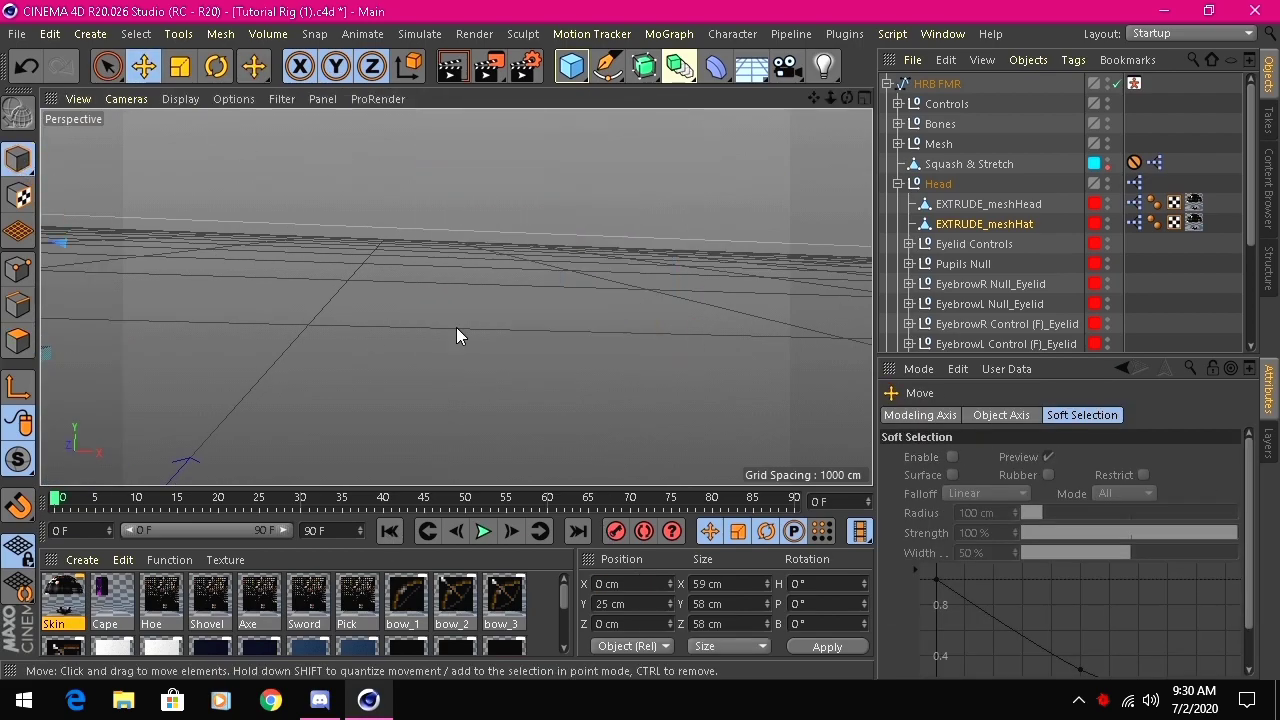
scroll(456, 330, "down", 4)
left_click_drag(814, 98, 848, 18)
left_click_drag(846, 101, 859, 96)
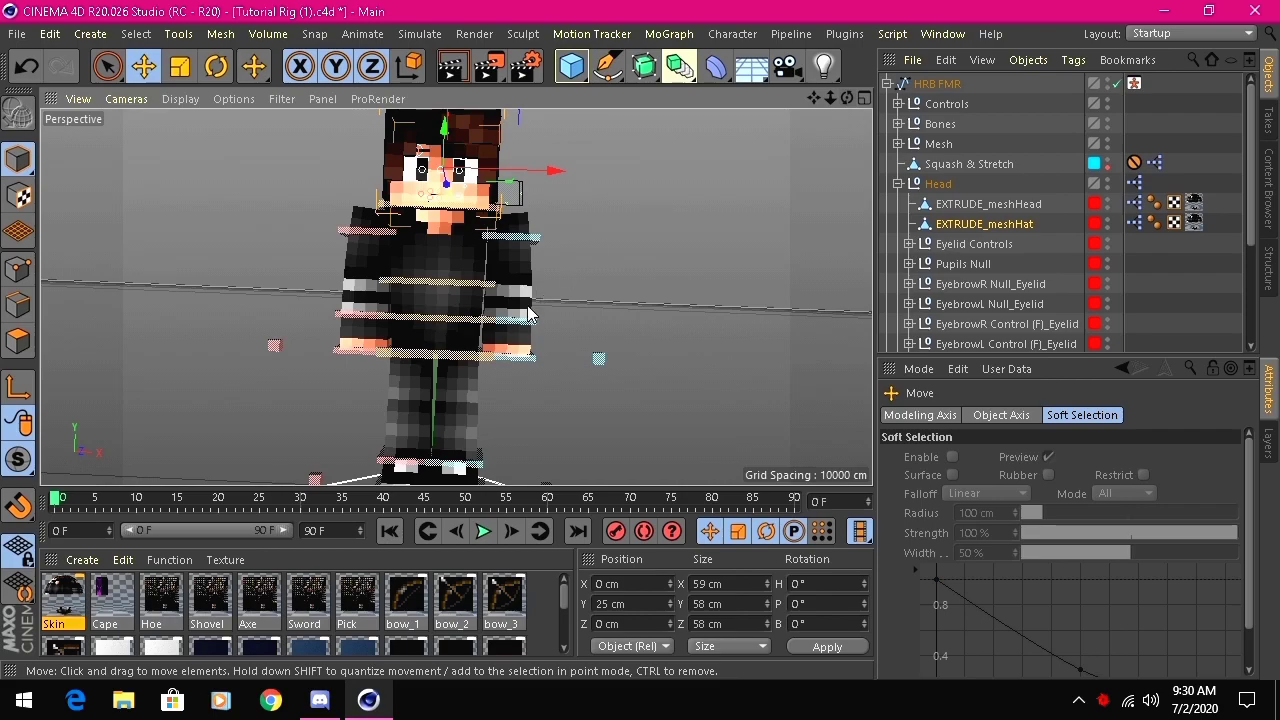
- Move both hand controllers up and outward so the character's arms stretch out into a T-pose
left_click(347, 352)
left_click_drag(398, 358, 239, 152)
left_click_drag(285, 256, 410, 285)
left_click_drag(503, 364, 639, 181)
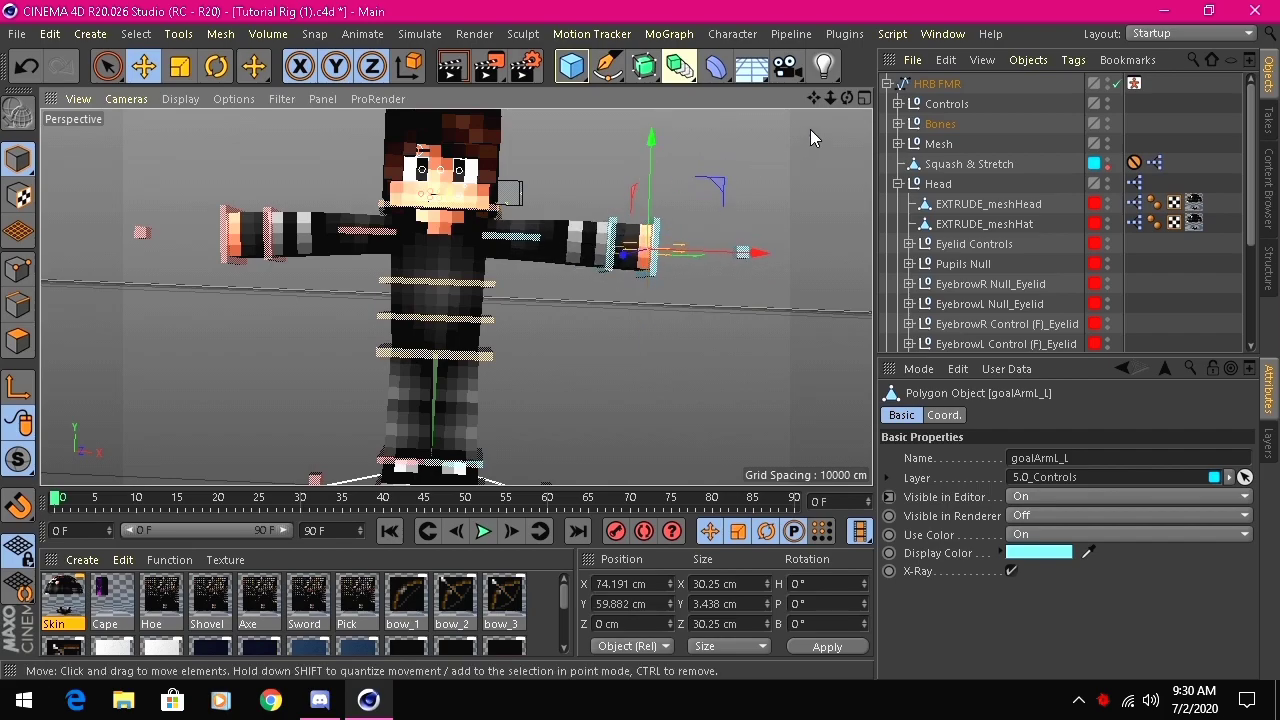
left_click_drag(847, 98, 886, 97)
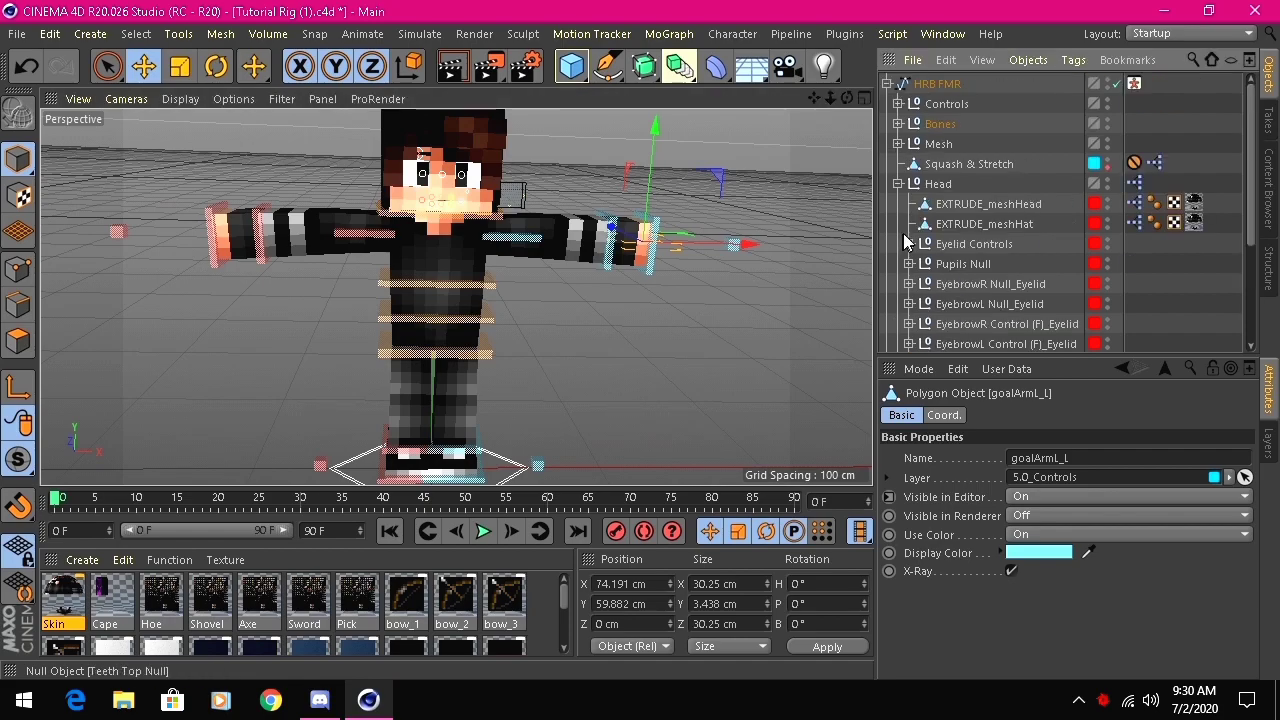
- Select meshArmR in the Mesh group and loop-select the two light sleeve bands in polygon mode
left_click(898, 184)
left_click(898, 144)
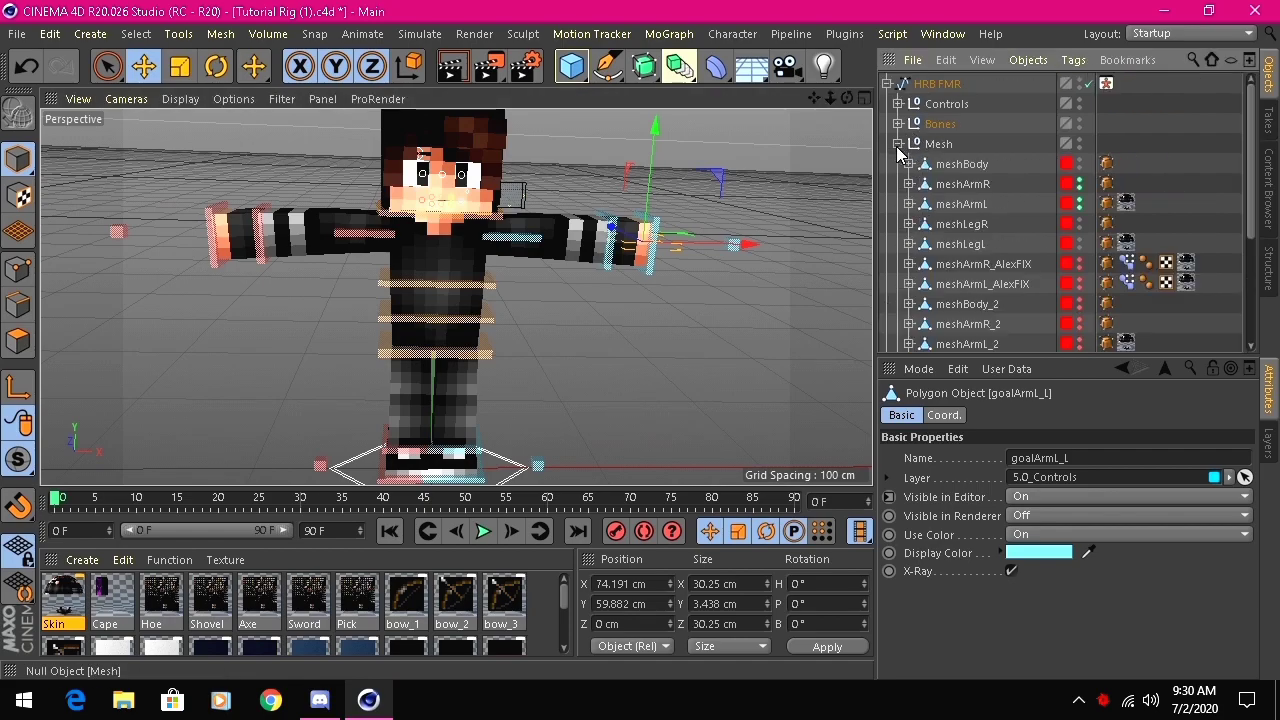
left_click(965, 189)
left_click_drag(816, 99, 1004, 82)
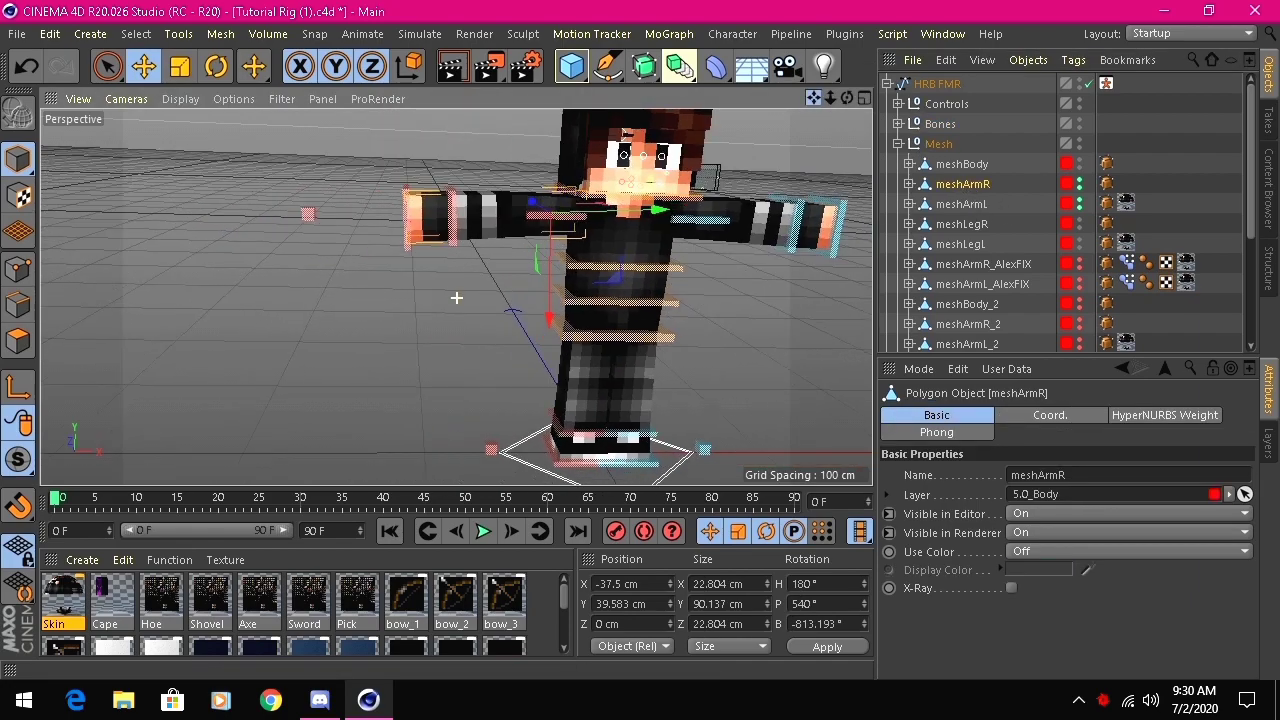
scroll(618, 158, "up", 3)
left_click(18, 340)
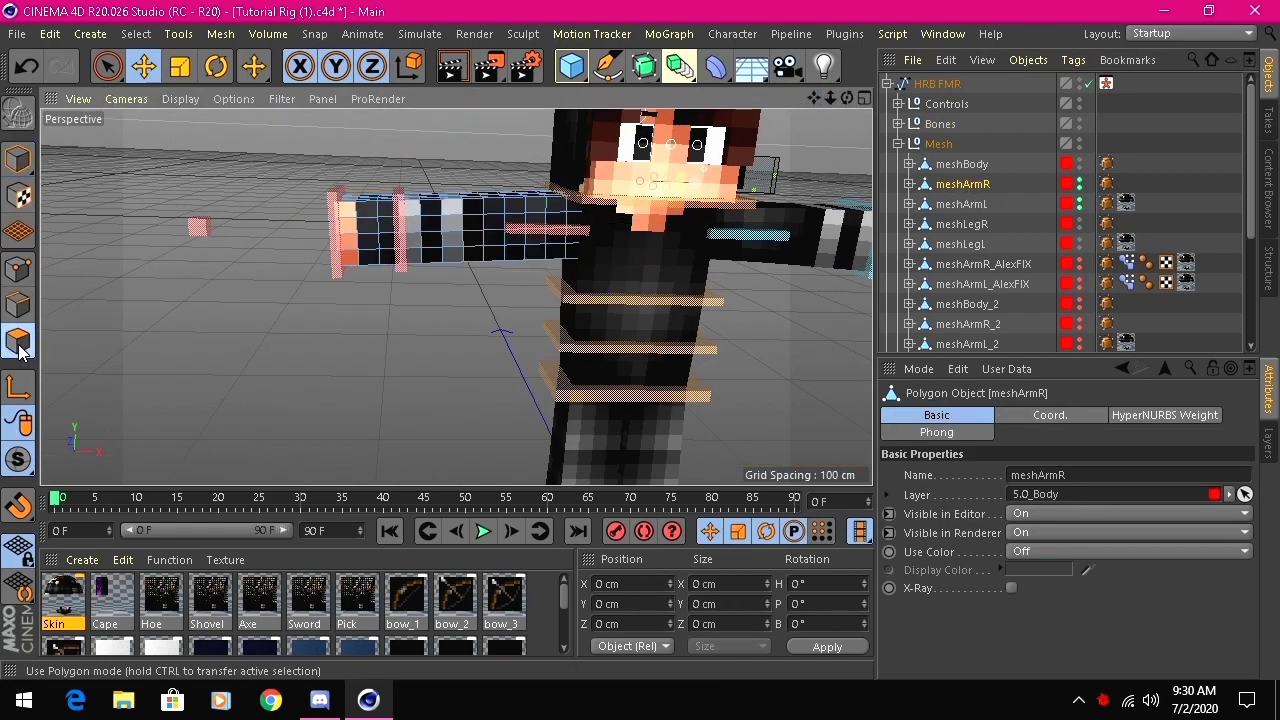
scroll(484, 229, "up", 5)
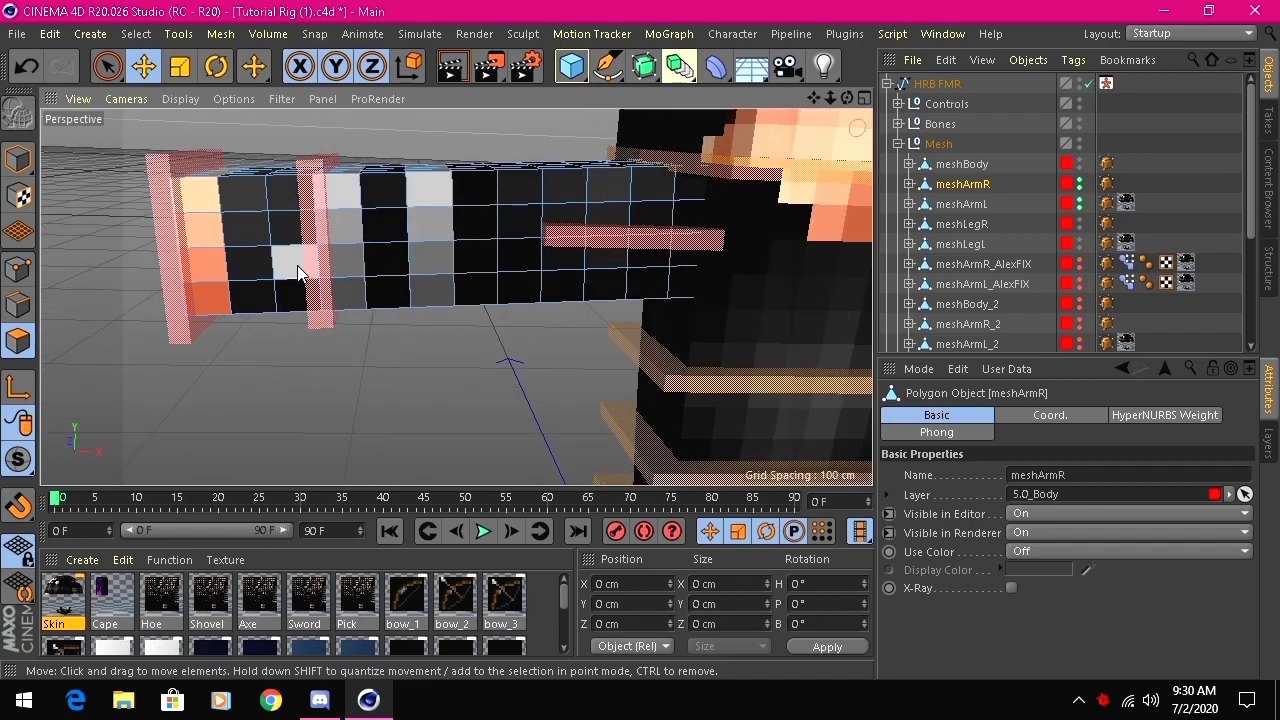
key("u")
key("l")
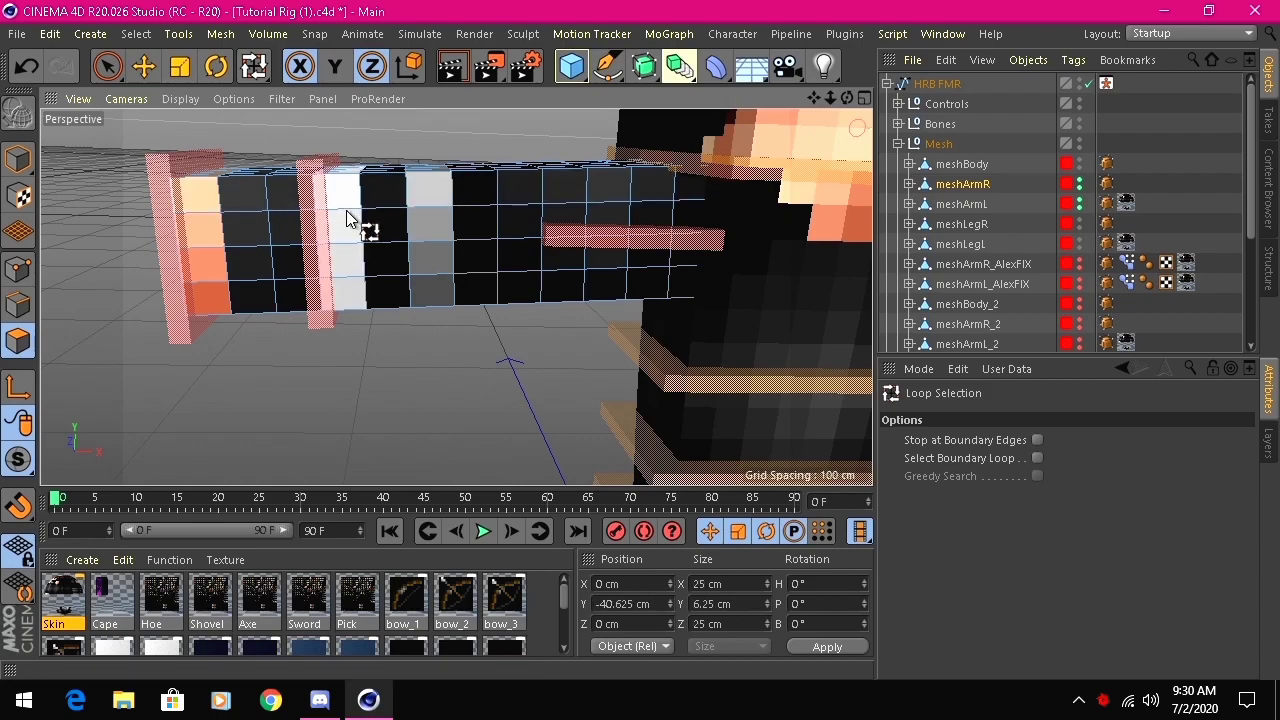
left_click(432, 218)
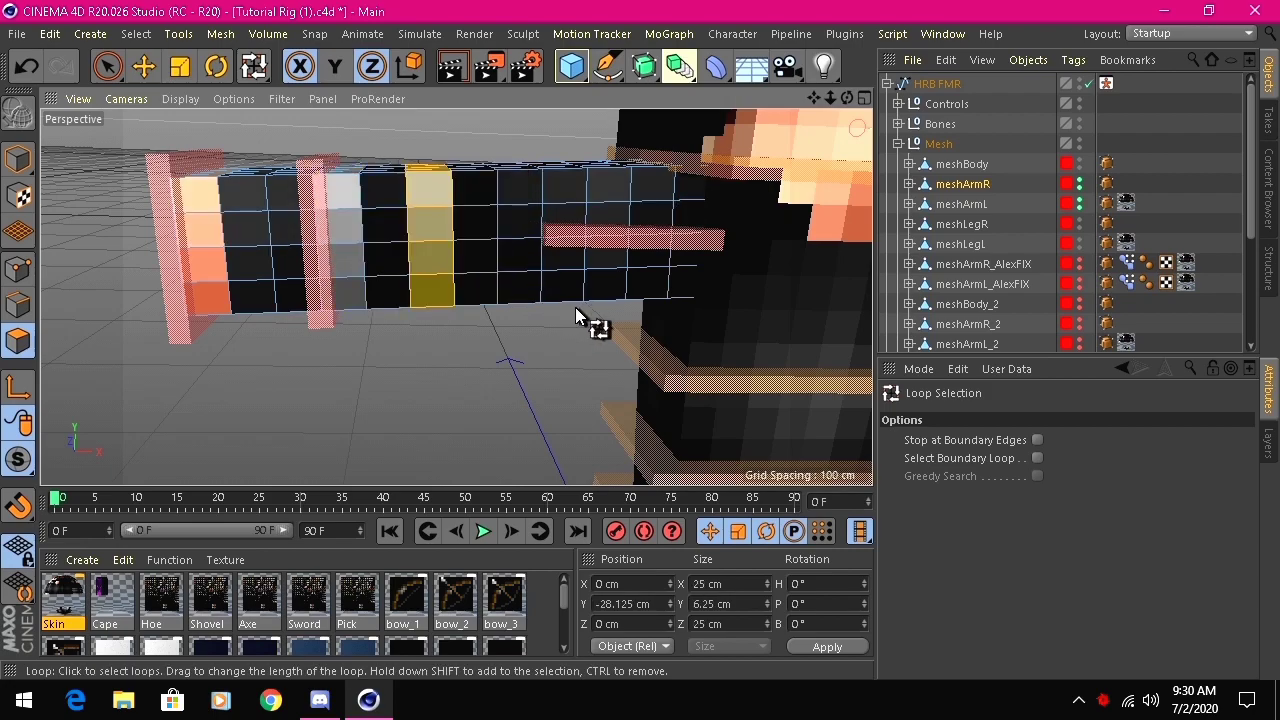
left_click(345, 236, "shift")
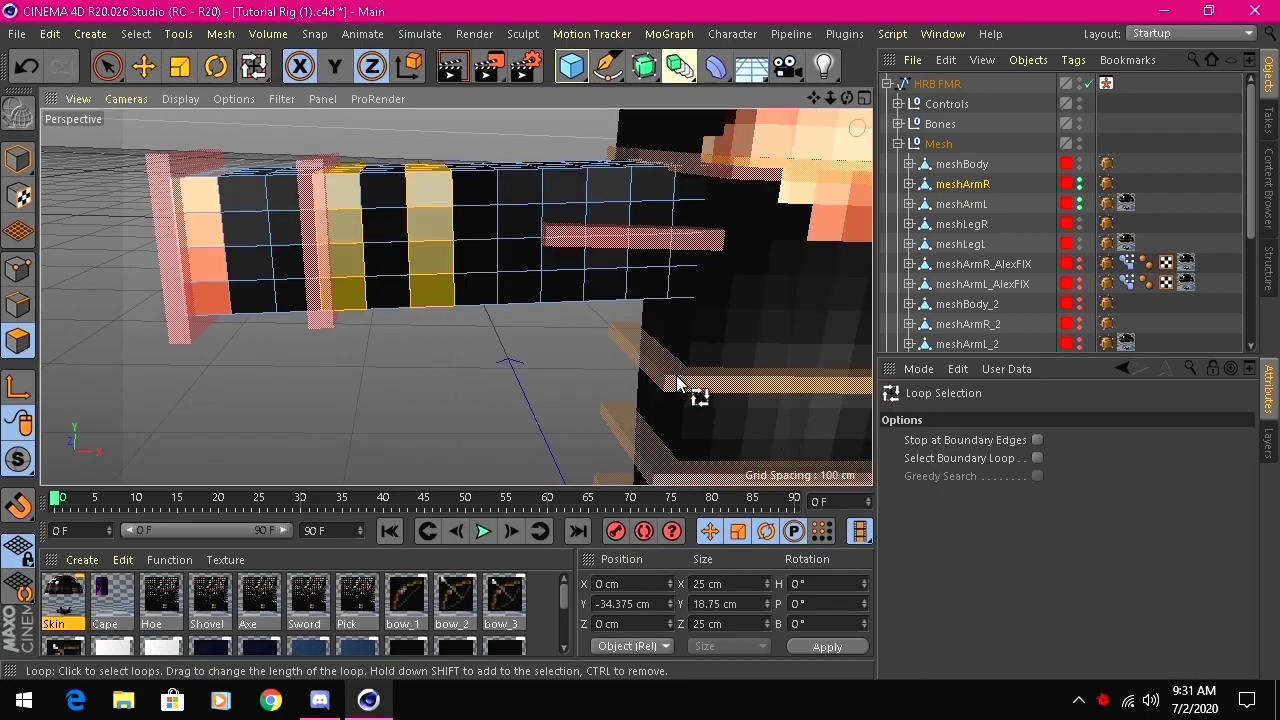
- Try extruding the two selected sleeve bands on meshArmR by 2 cm
key("d")
left_click(1019, 478)
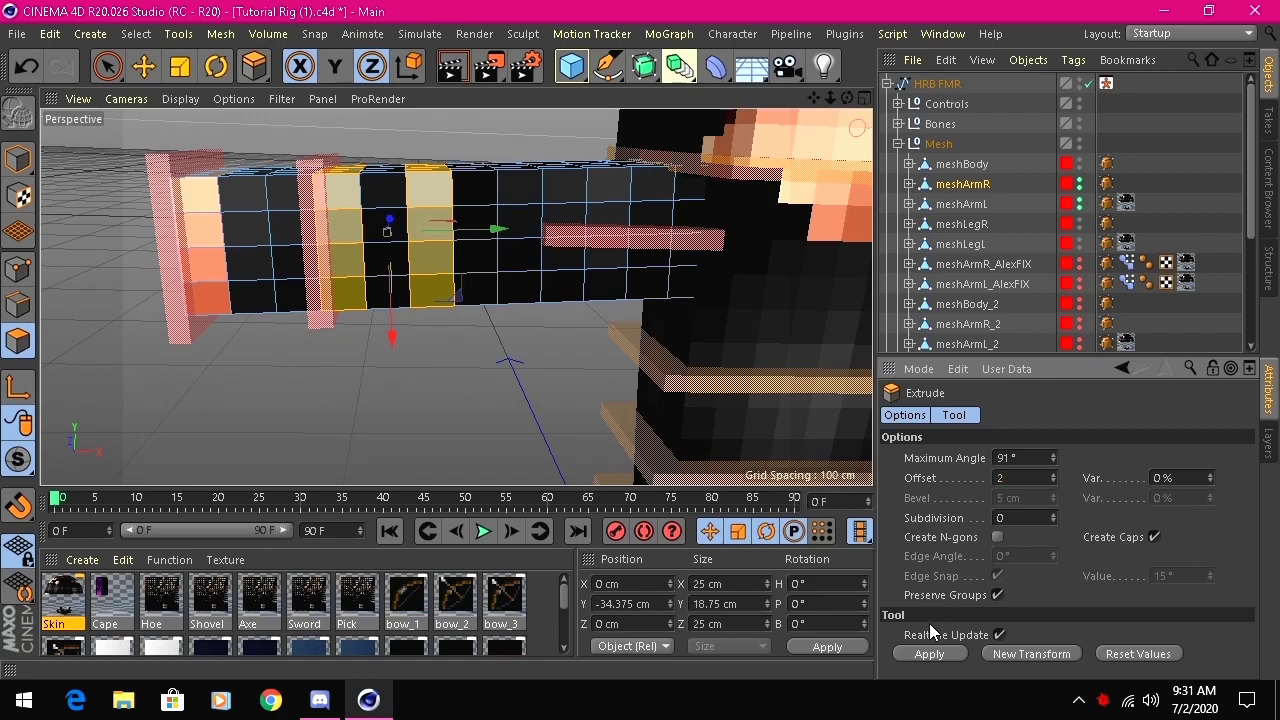
type("2")
left_click(928, 654)
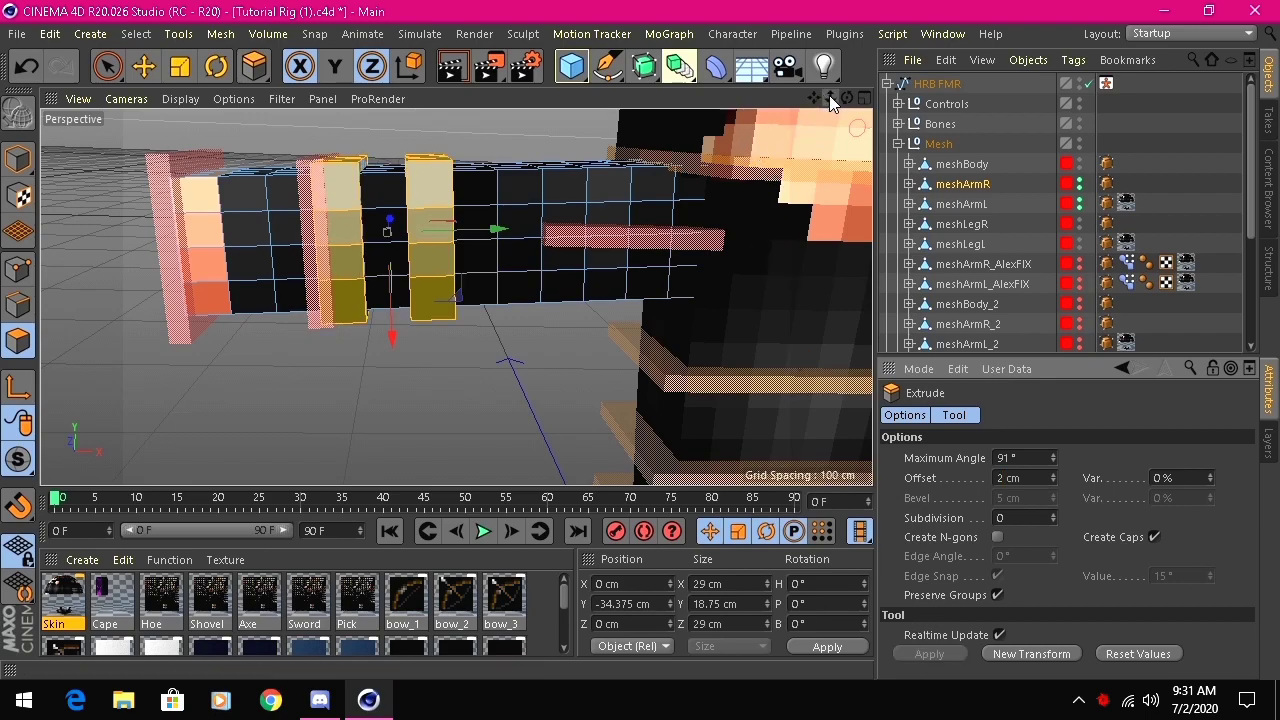
key("ctrl+z")
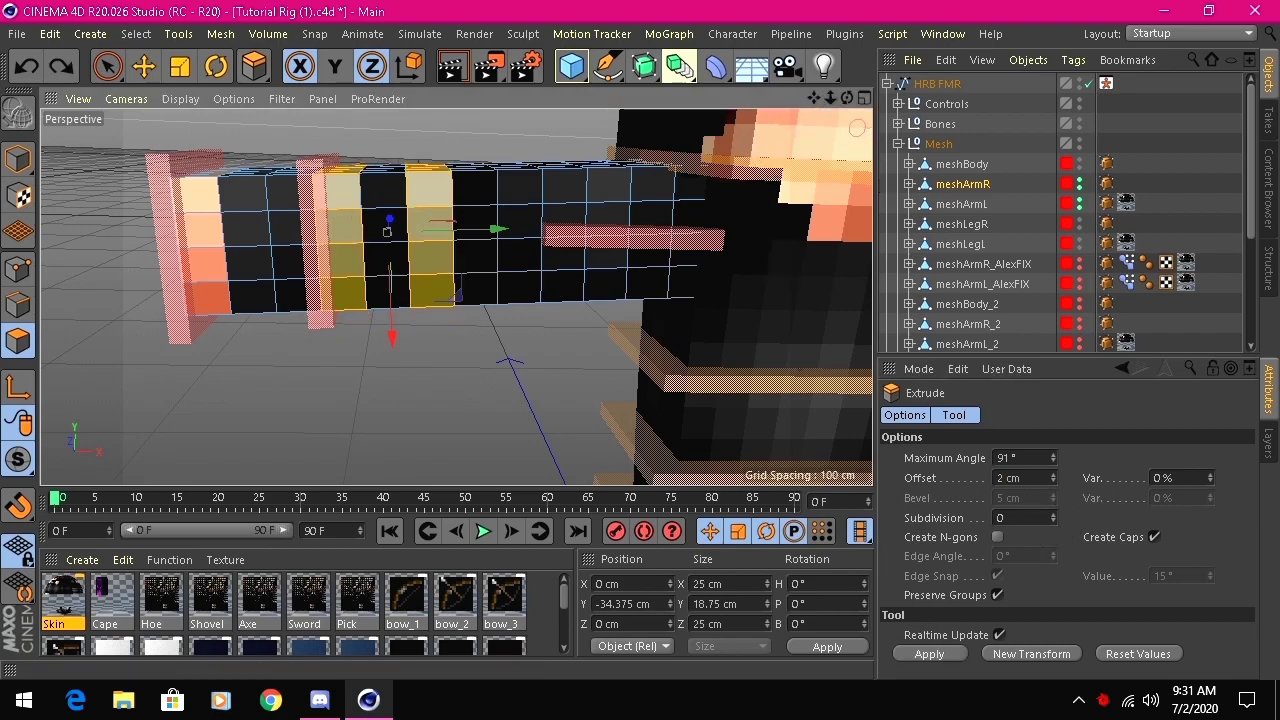
- Extrude the two selected sleeve bands on meshArmR by 1 cm
double_click(1016, 478)
type("2")
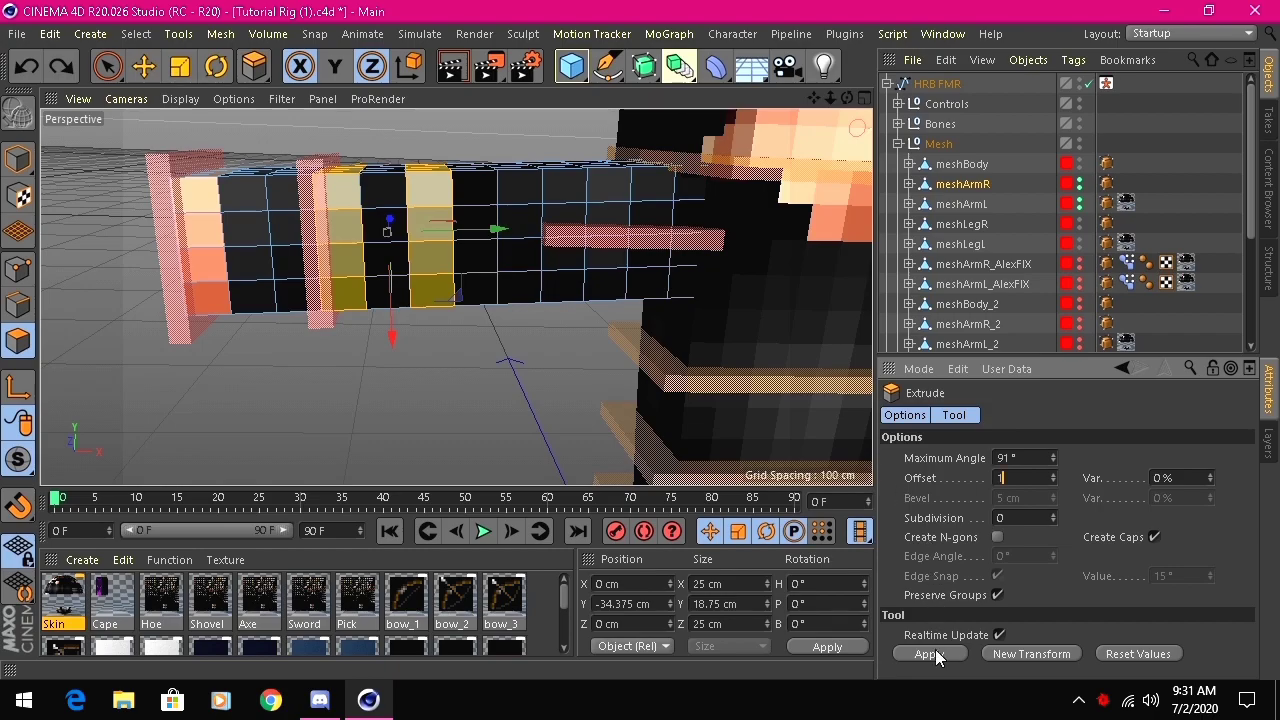
left_click(928, 654)
- Select meshArmL in the Mesh group and loop-select its two light sleeve bands
left_click_drag(847, 97, 560, 97)
left_click_drag(456, 298, 50, 244)
left_click(960, 204)
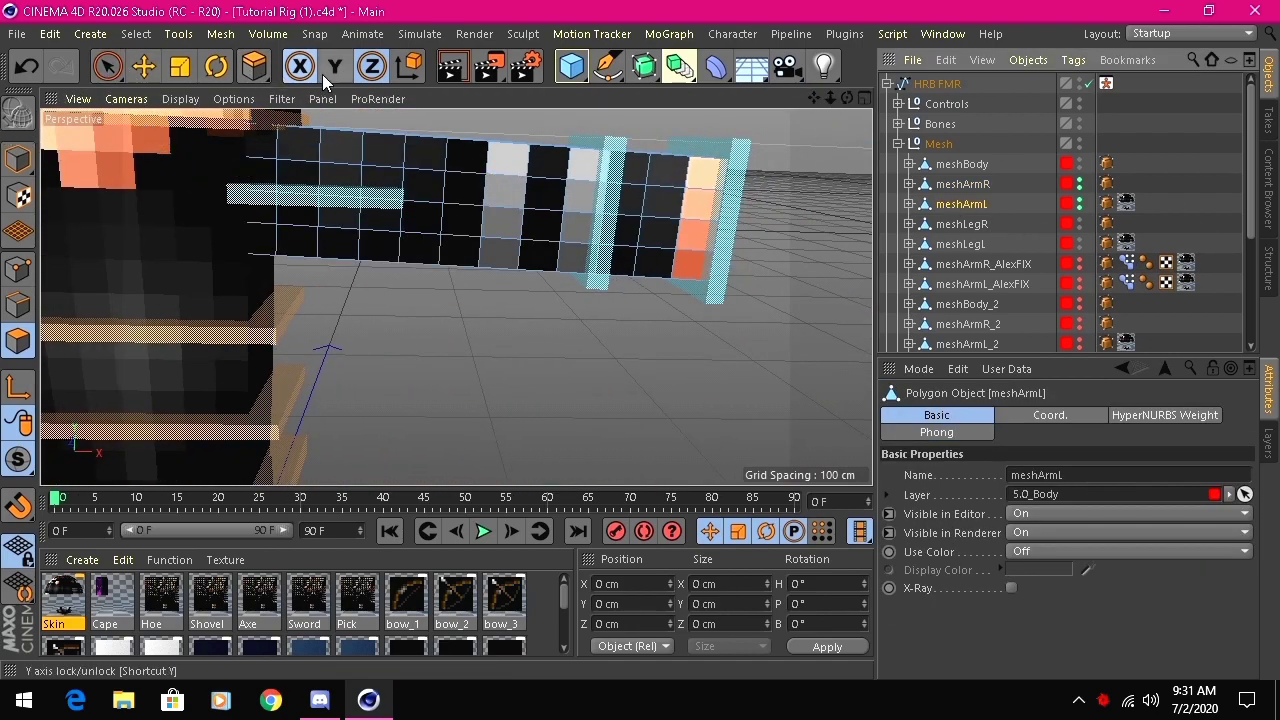
key("u")
key("l")
left_click(512, 188)
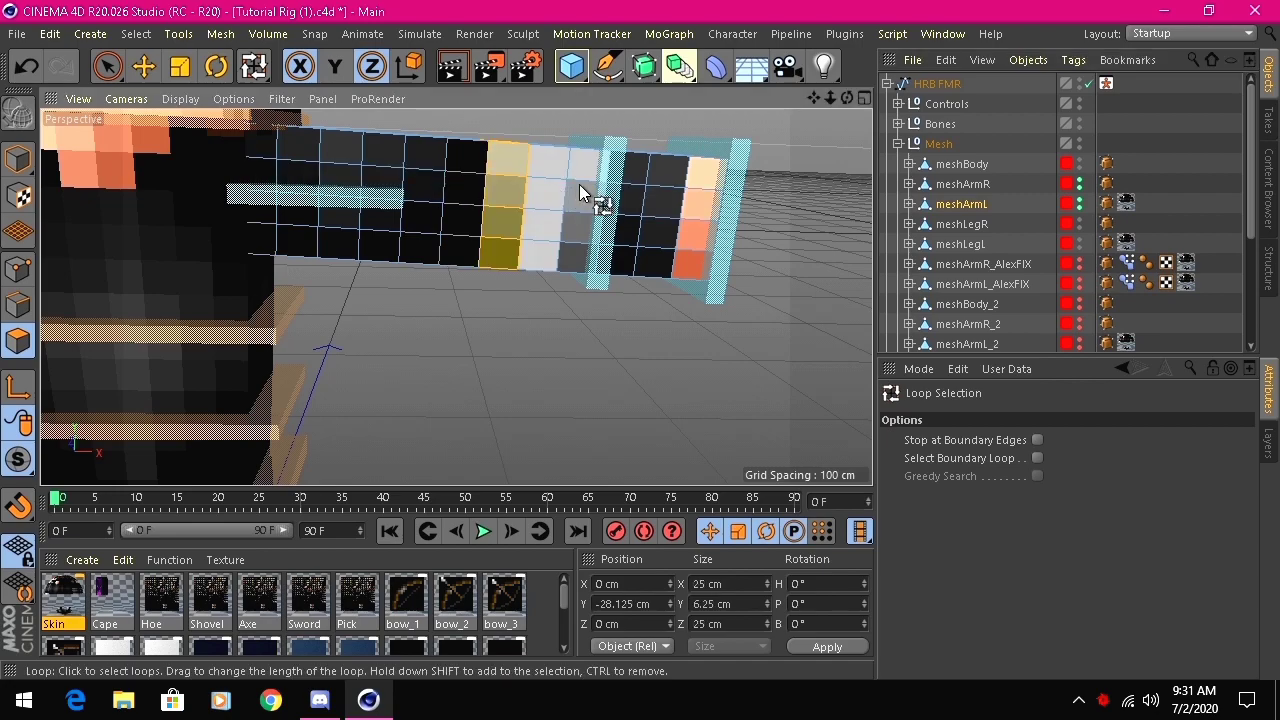
left_click(582, 181, "shift")
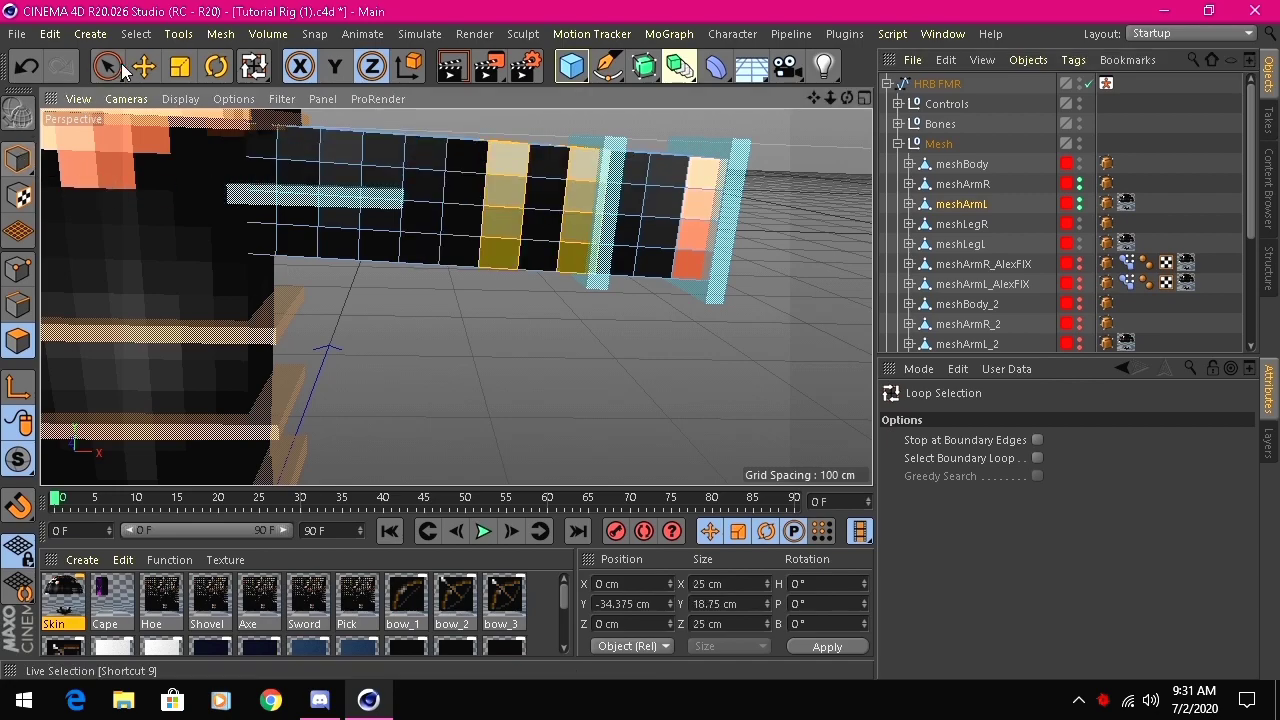
- Extrude the two selected sleeve bands on meshArmL by 1 cm
key("d")
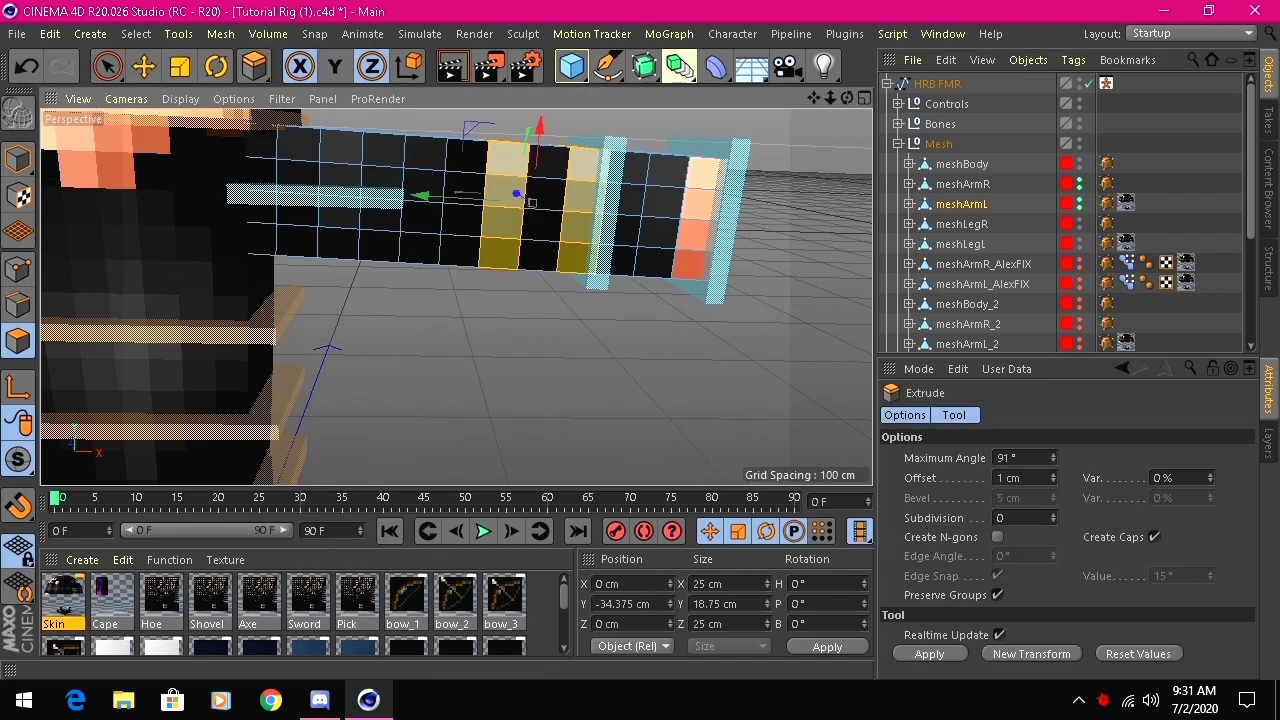
left_click(937, 653)
left_click_drag(846, 98, 832, 74)
left_click_drag(847, 98, 803, 114)
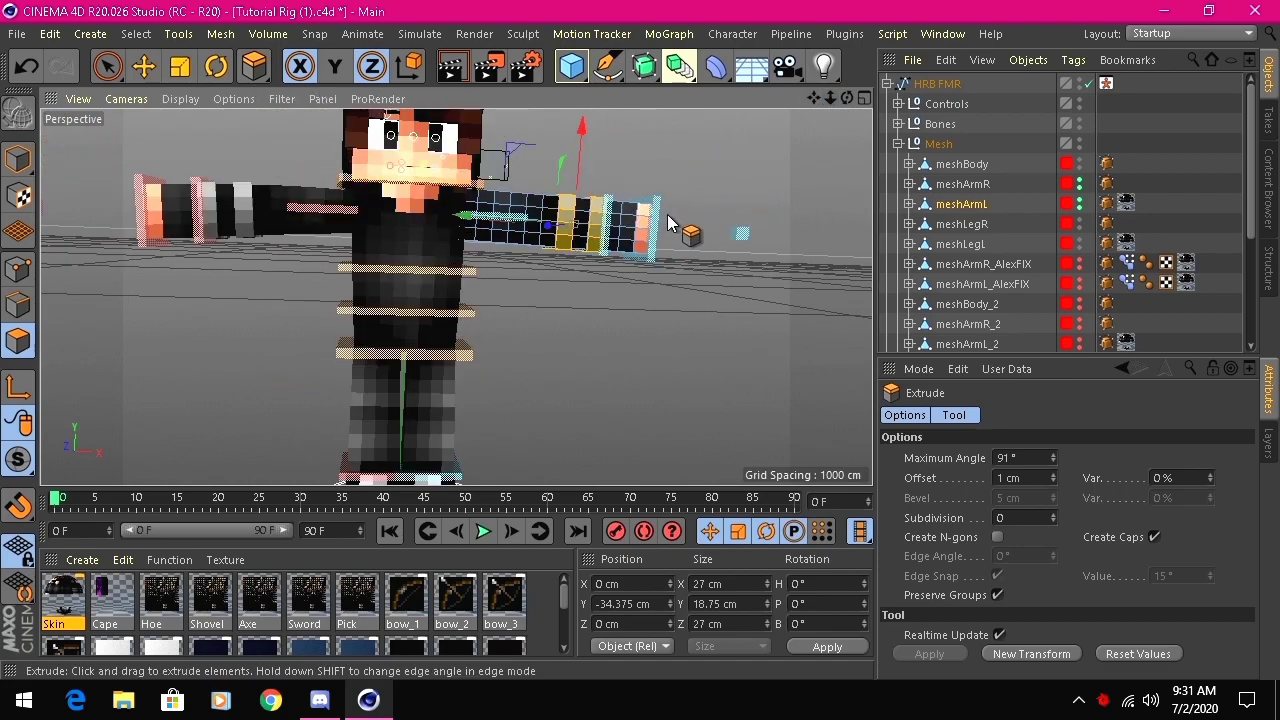
left_click_drag(814, 98, 868, 108)
left_click_drag(455, 296, 382, 284, "alt")
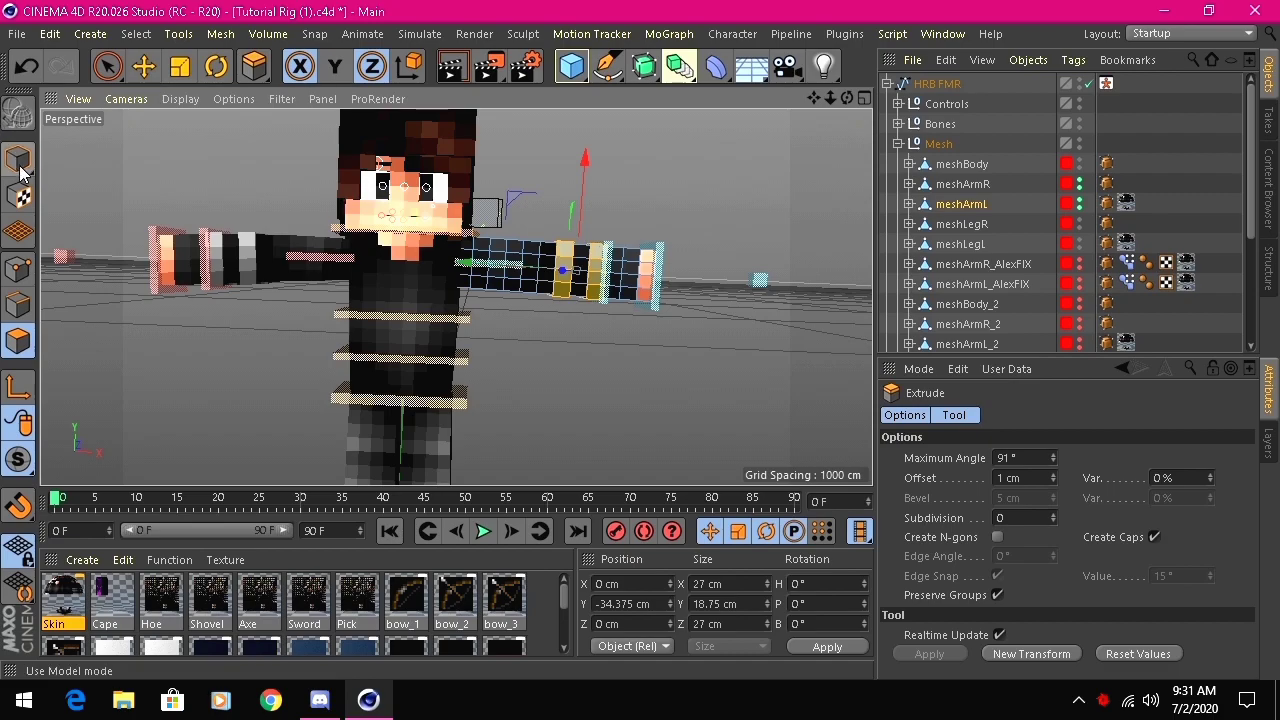
- Select meshBody and live-select the dark front polygons framing the skin-coloured neckline to form a collar
left_click(962, 164)
scroll(762, 279, "up", 5)
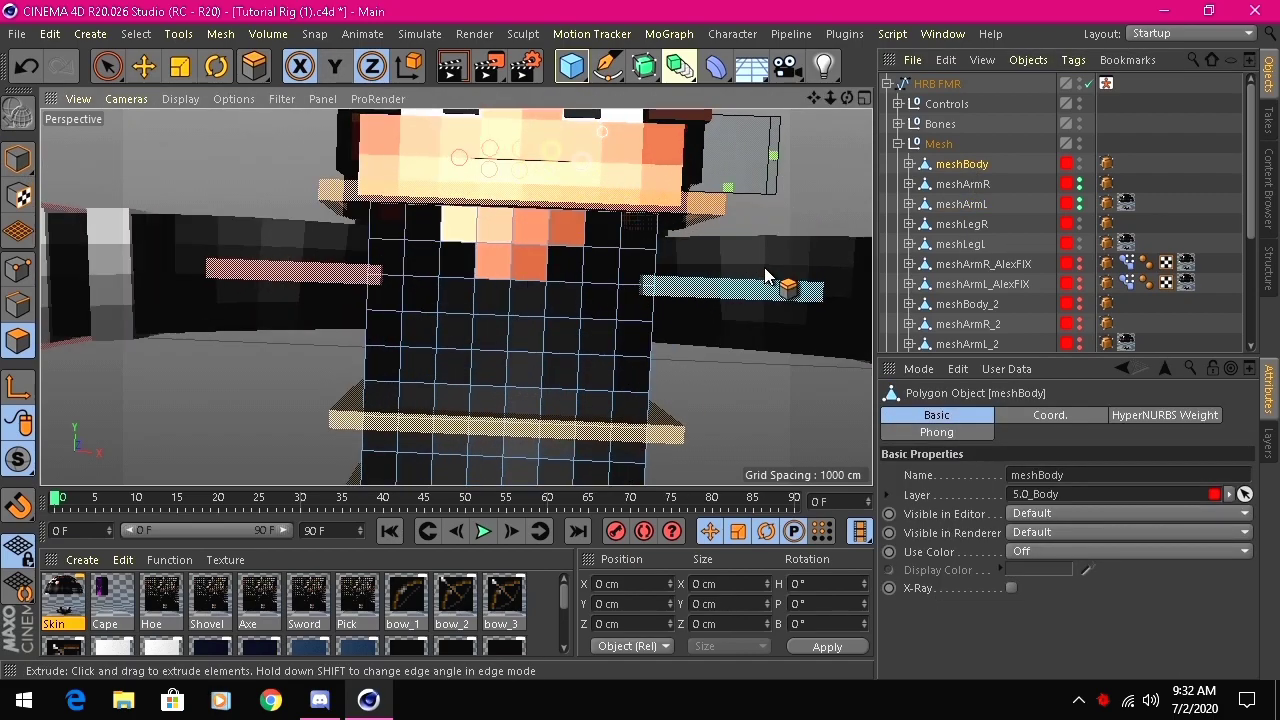
scroll(765, 277, "up", 2)
left_click(108, 67)
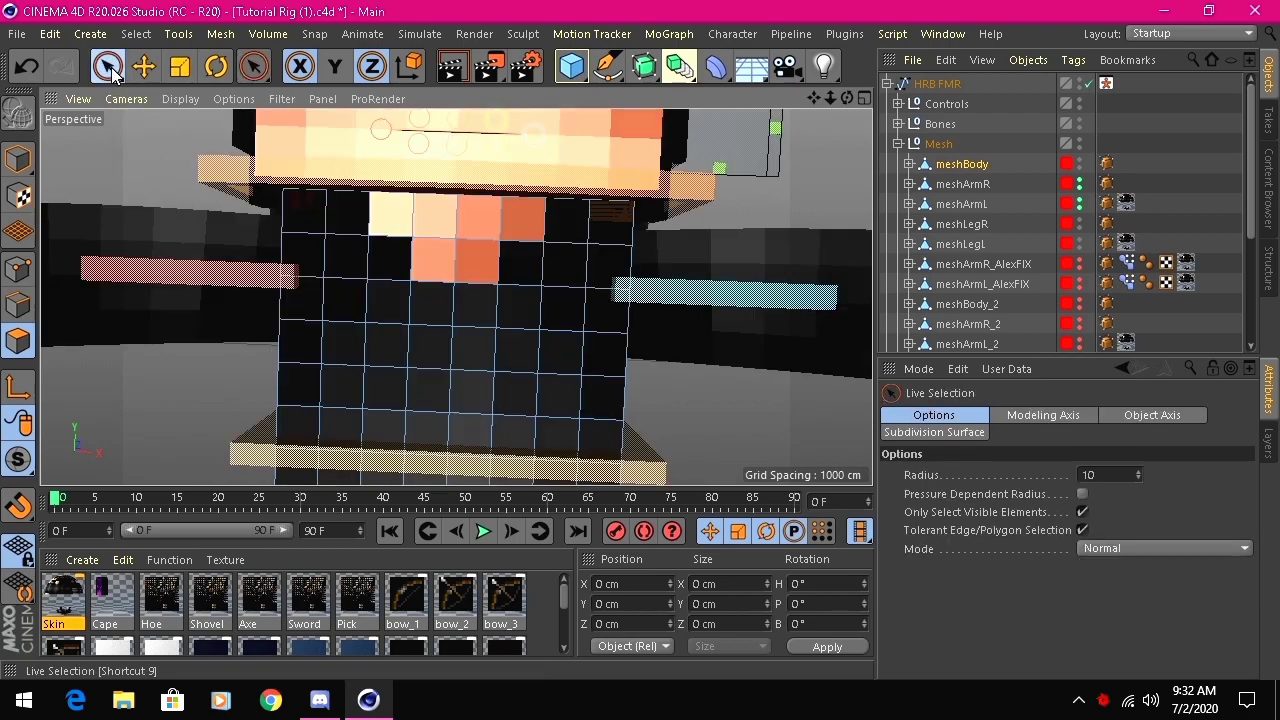
left_click(349, 213)
left_click(397, 251, "shift")
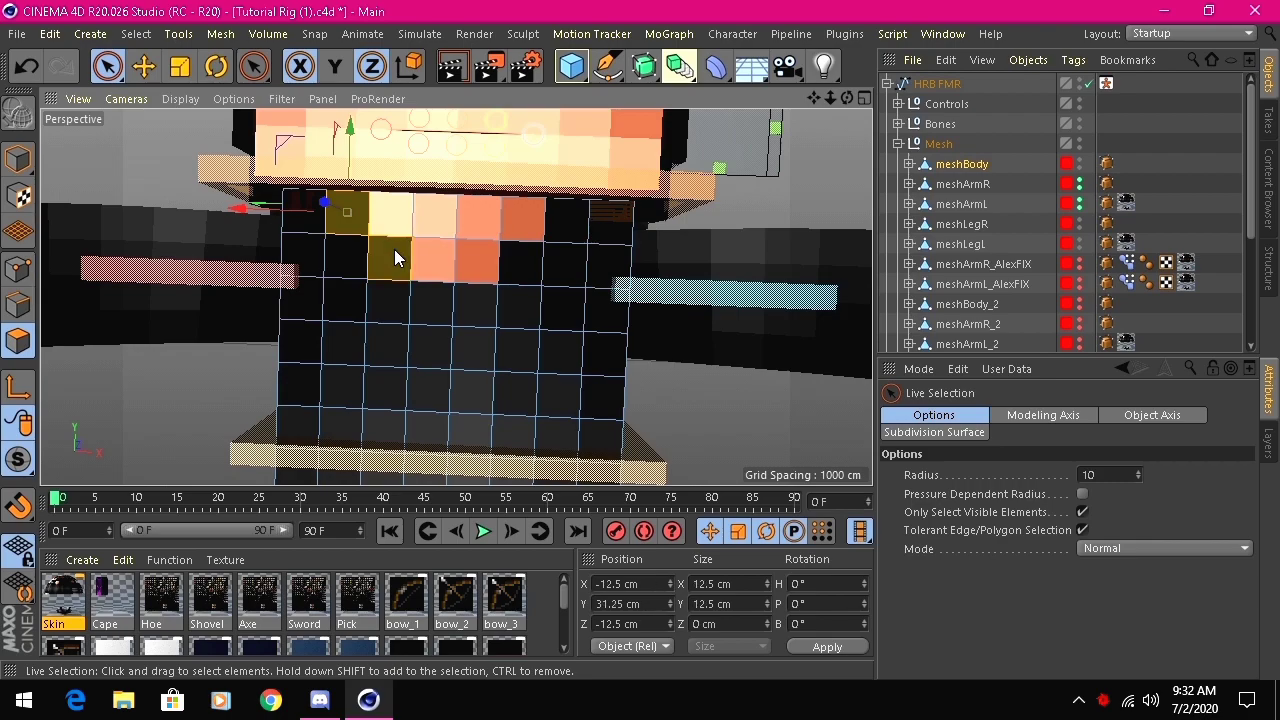
left_click_drag(437, 303, 463, 303, "shift")
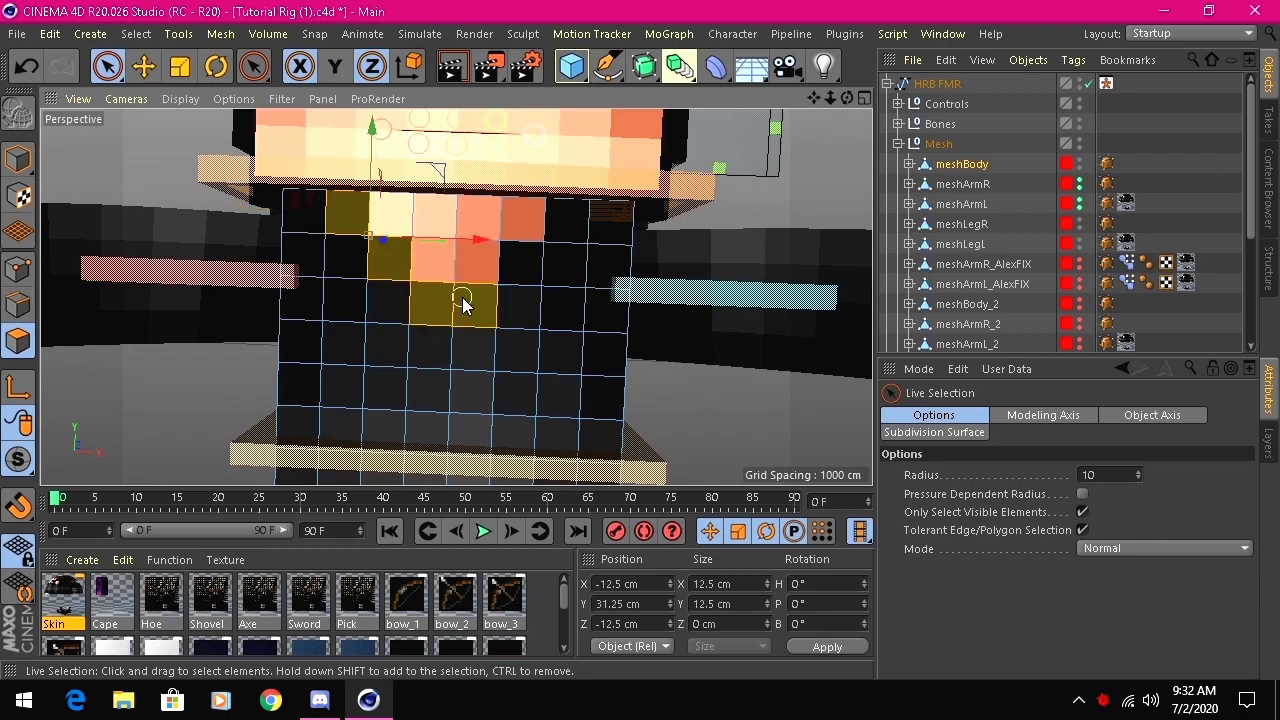
left_click(532, 253, "shift")
left_click(568, 222, "shift")
left_click(612, 219, "shift")
left_click(298, 204, "shift")
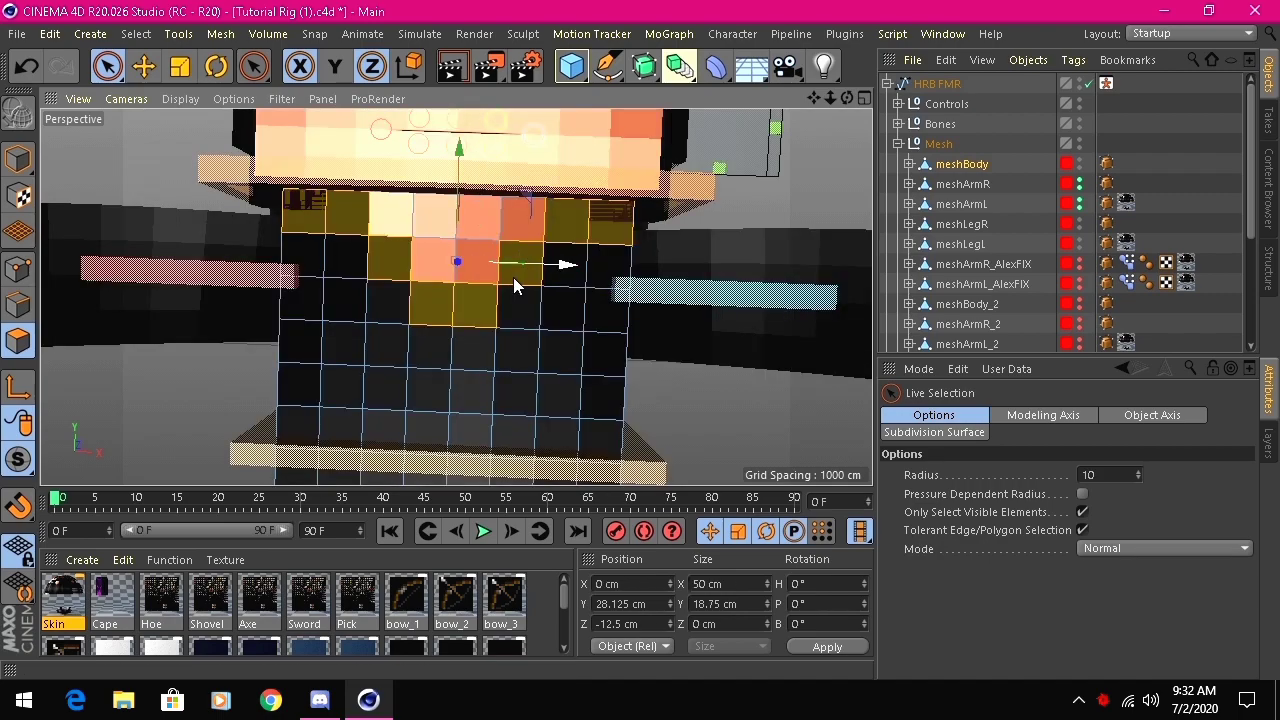
left_click(569, 262, "shift")
- Extrude the selected collar polygons on meshBody by 1 cm and return to model mode
left_click_drag(847, 98, 780, 98)
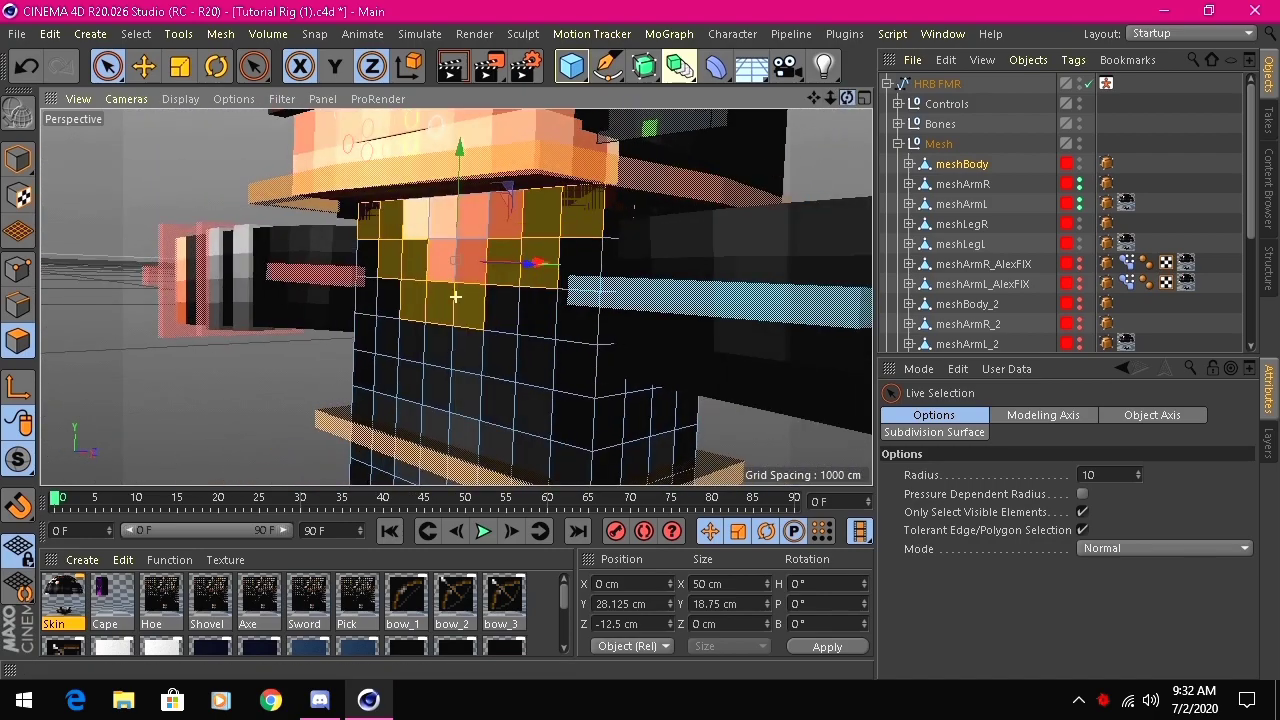
key("d")
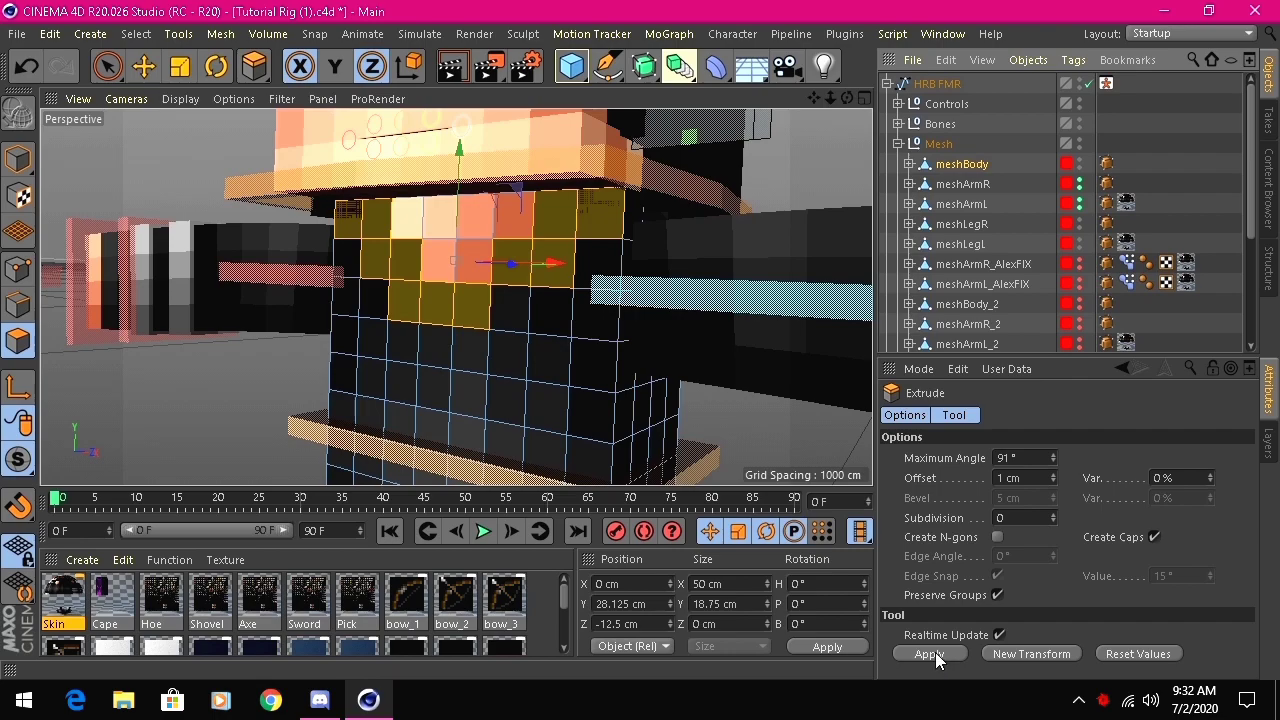
left_click(930, 654)
left_click_drag(846, 97, 700, 110)
left_click(143, 66)
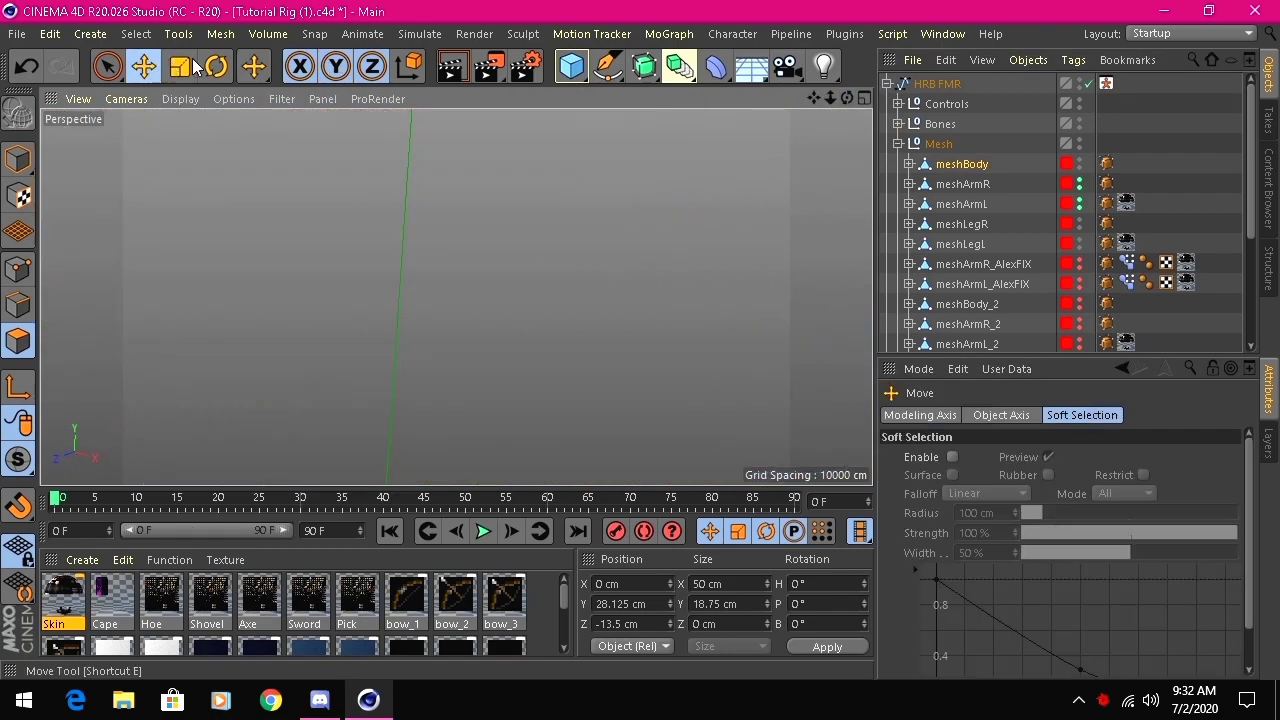
left_click(29, 161)
left_click_drag(847, 98, 735, 145)
scroll(455, 297, "down", 6)
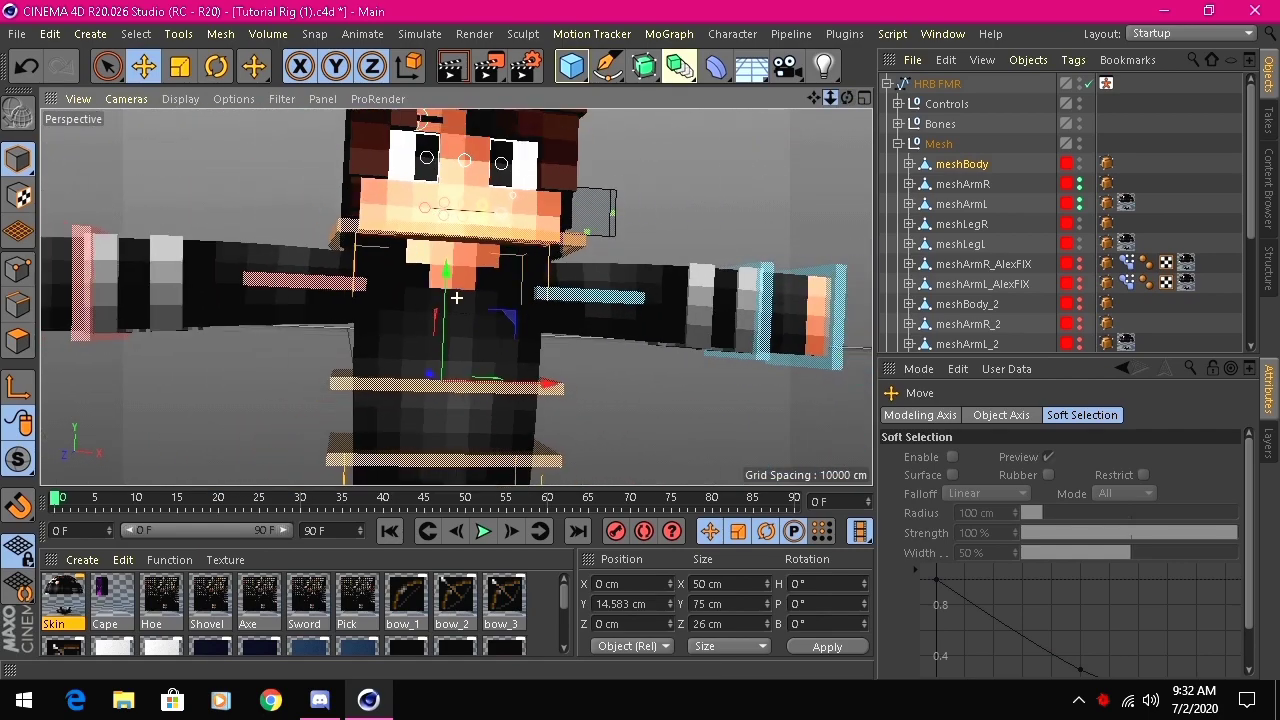
left_click_drag(816, 97, 817, 8)
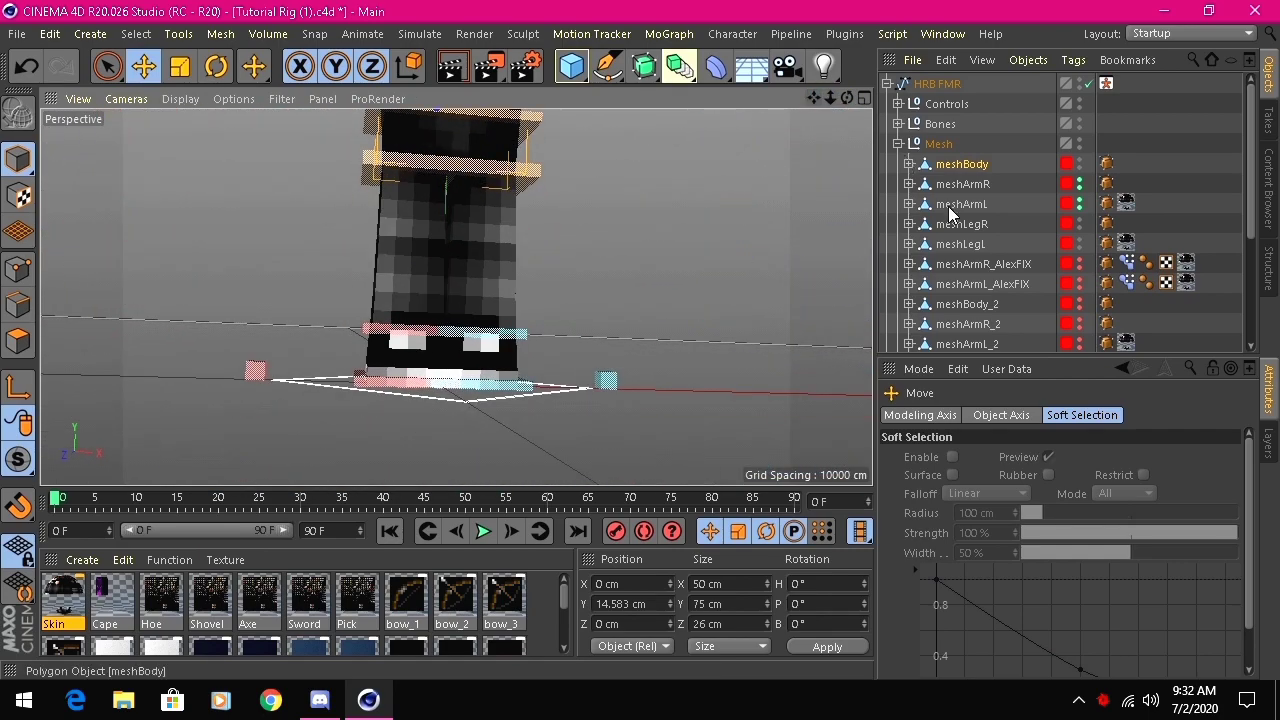
scroll(994, 300, "down", 3)
left_click(976, 266)
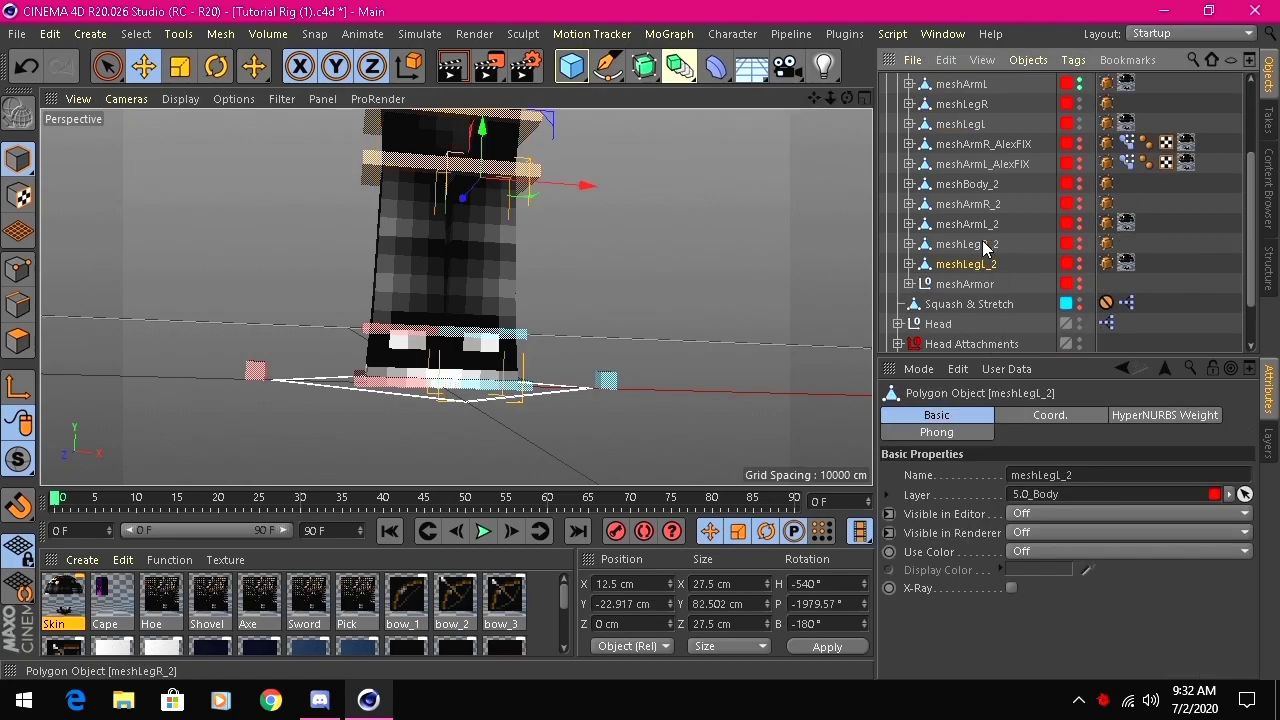
scroll(990, 210, "up", 3)
left_click(978, 246)
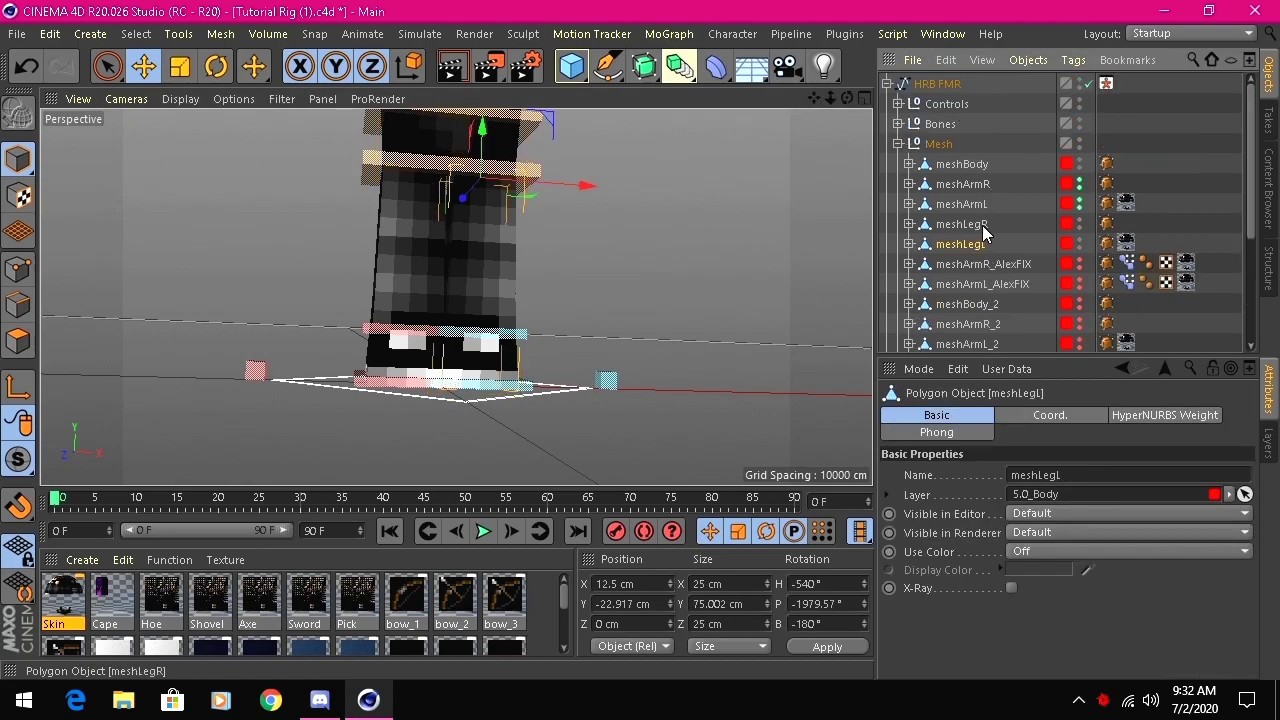
left_click(982, 226)
scroll(440, 335, "up", 2)
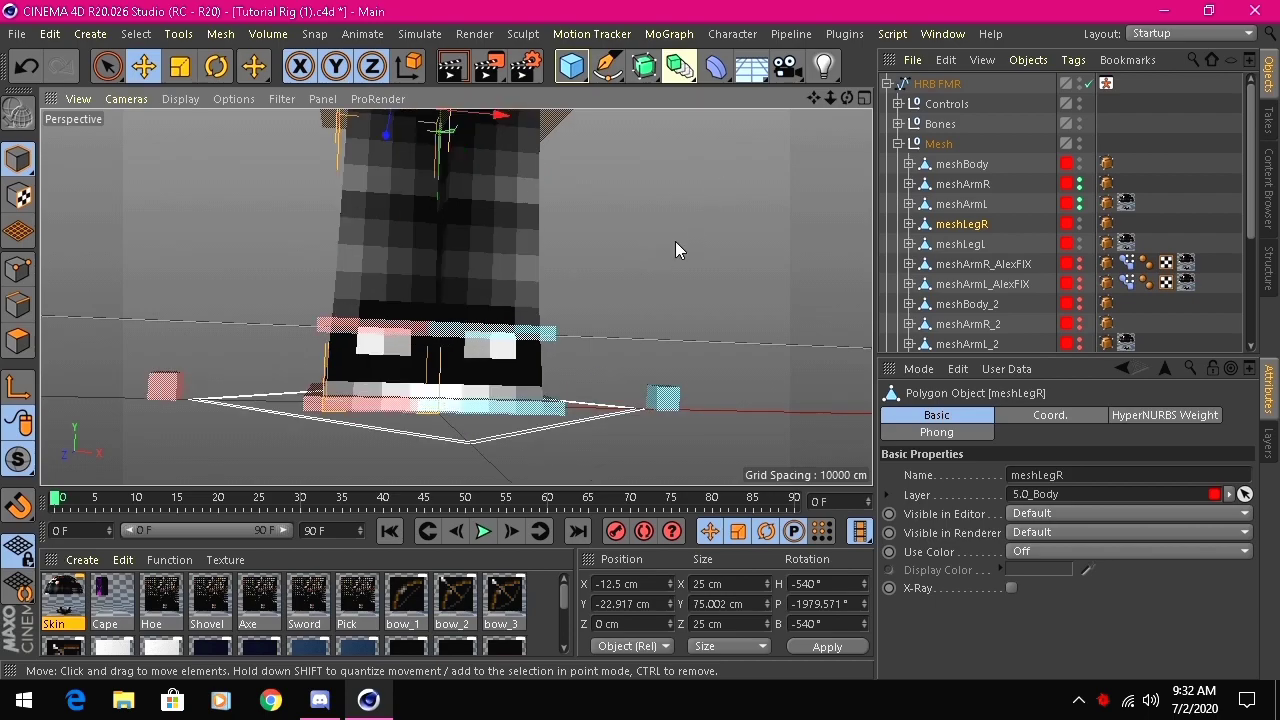
- Move the right and left foot controllers outward along X to spread the character's legs apart, and deselect them
left_click(375, 413)
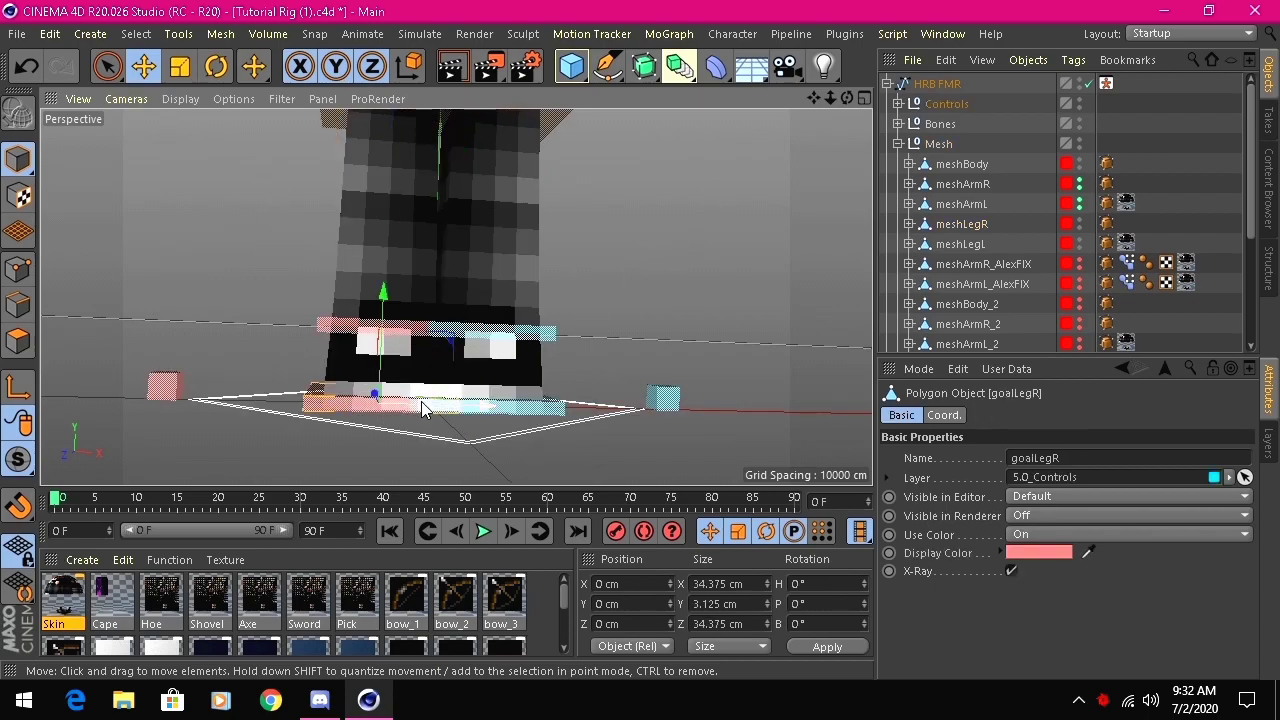
left_click_drag(449, 400, 340, 388)
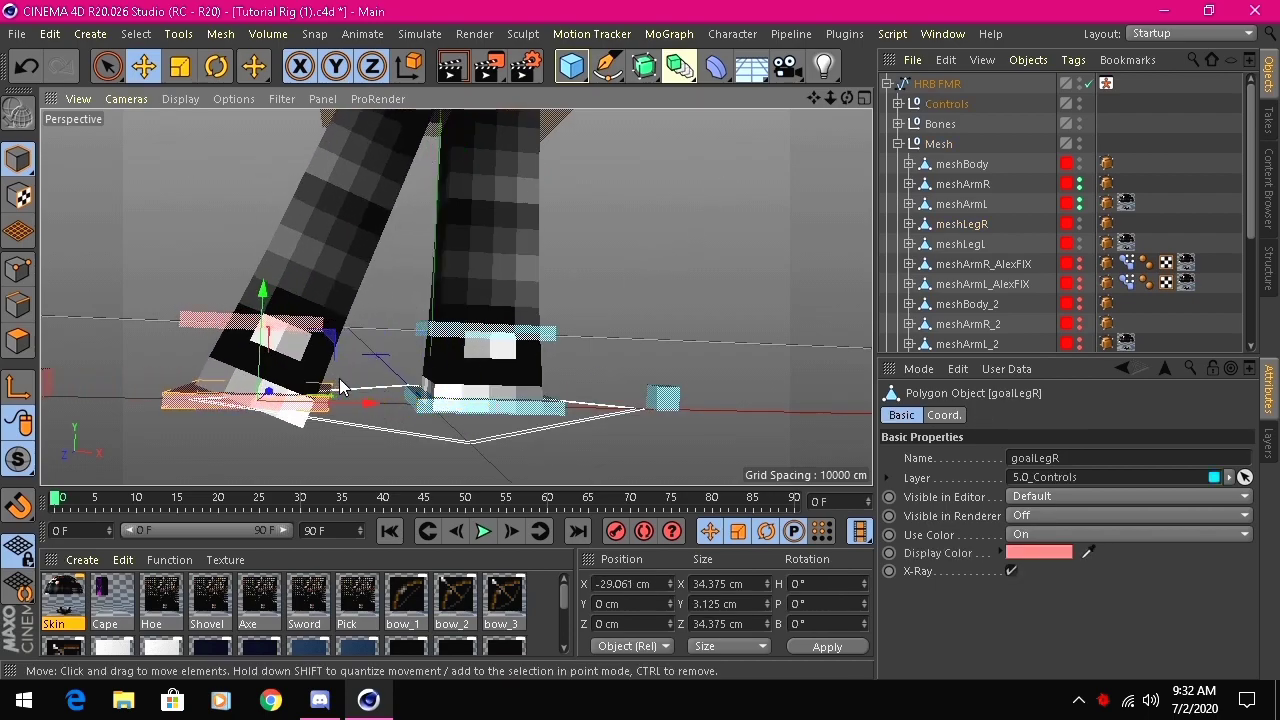
left_click(480, 410)
left_click_drag(480, 410, 682, 375)
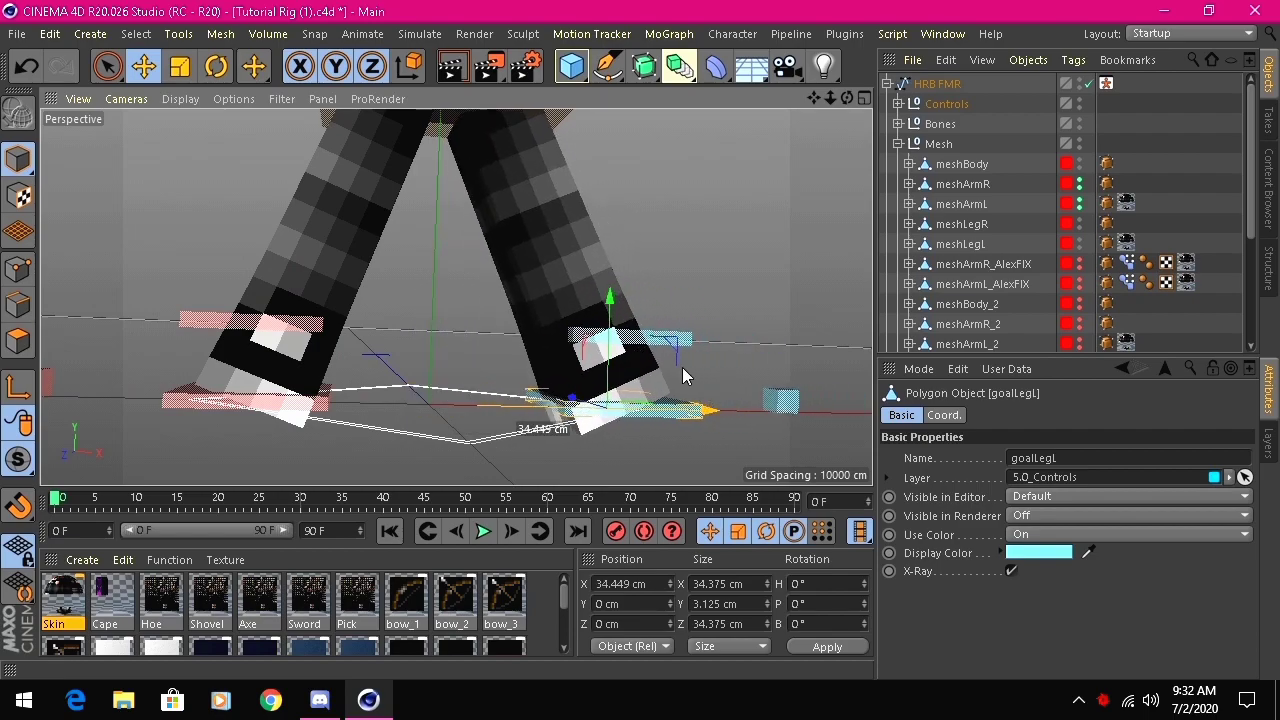
left_click_drag(310, 402, 445, 405)
left_click(640, 408)
left_click_drag(704, 409, 688, 408)
left_click(741, 279)
left_click_drag(847, 98, 922, 95)
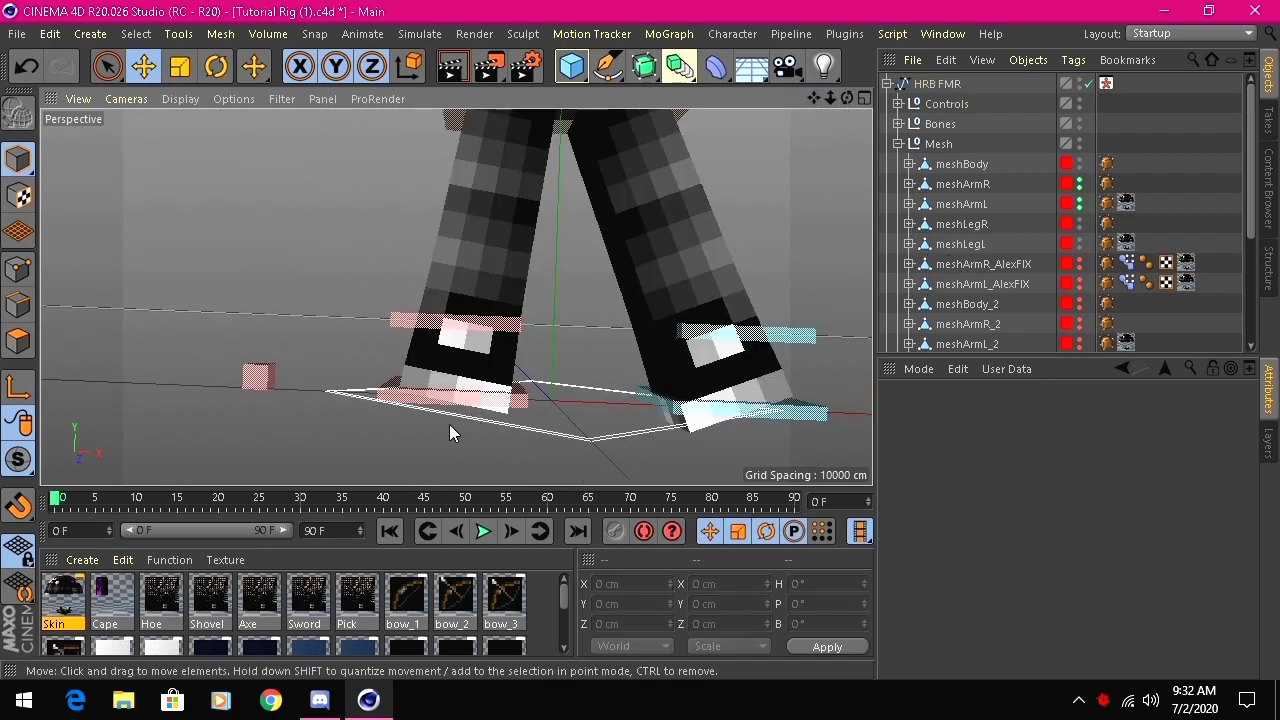
- Select meshLegR in the Mesh group and activate polygon mode with the Live Selection tool
left_click(962, 184)
scroll(484, 414, "up", 1)
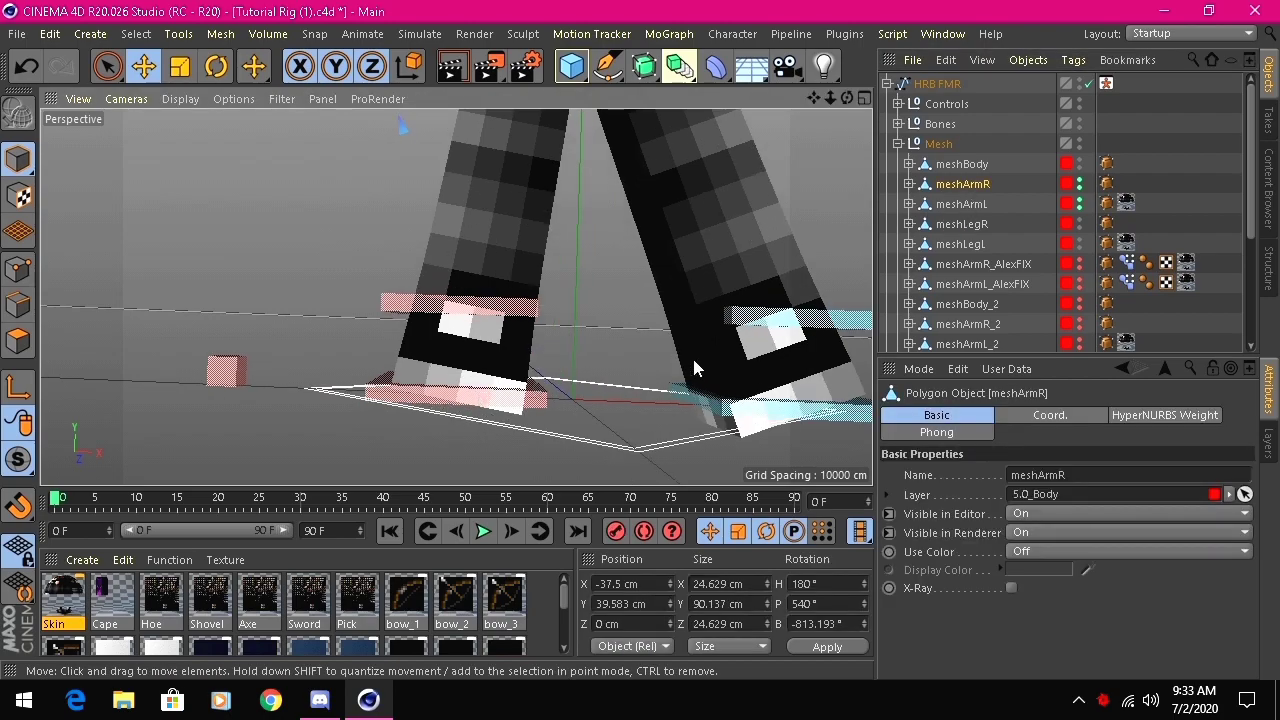
scroll(690, 355, "down", 4)
left_click(968, 228)
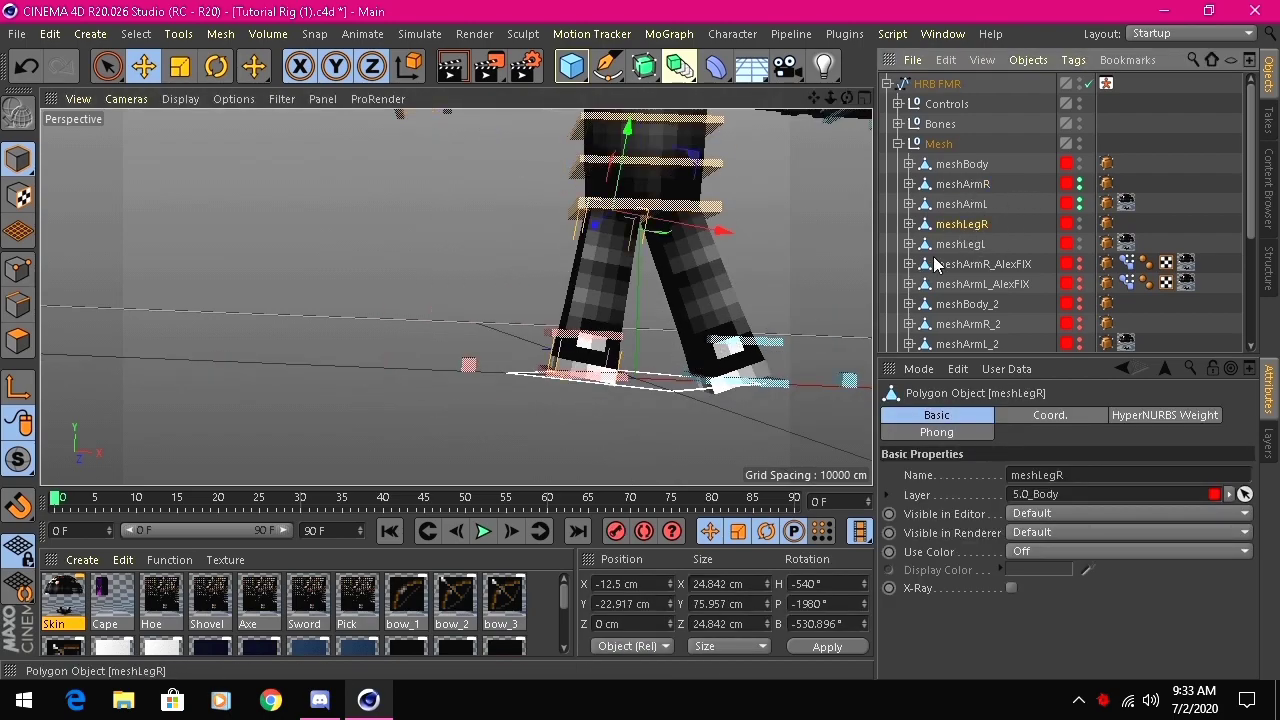
scroll(692, 355, "up", 3)
left_click(107, 66)
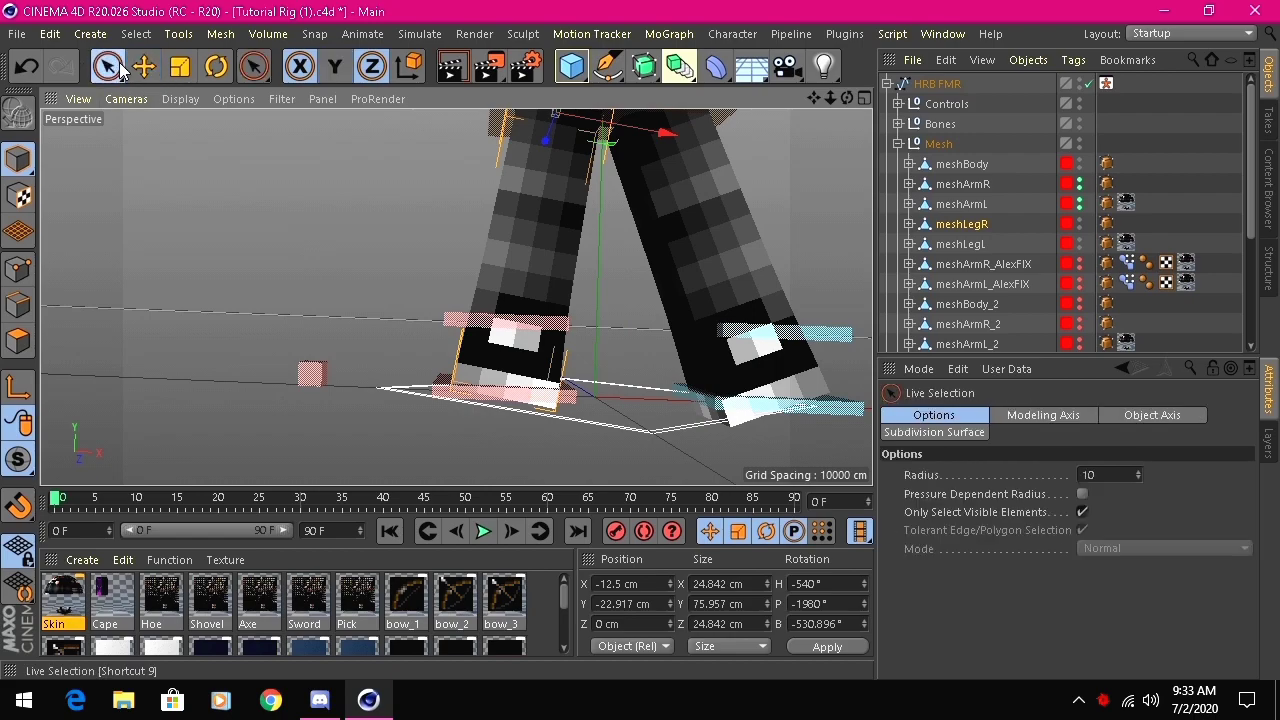
left_click(18, 341)
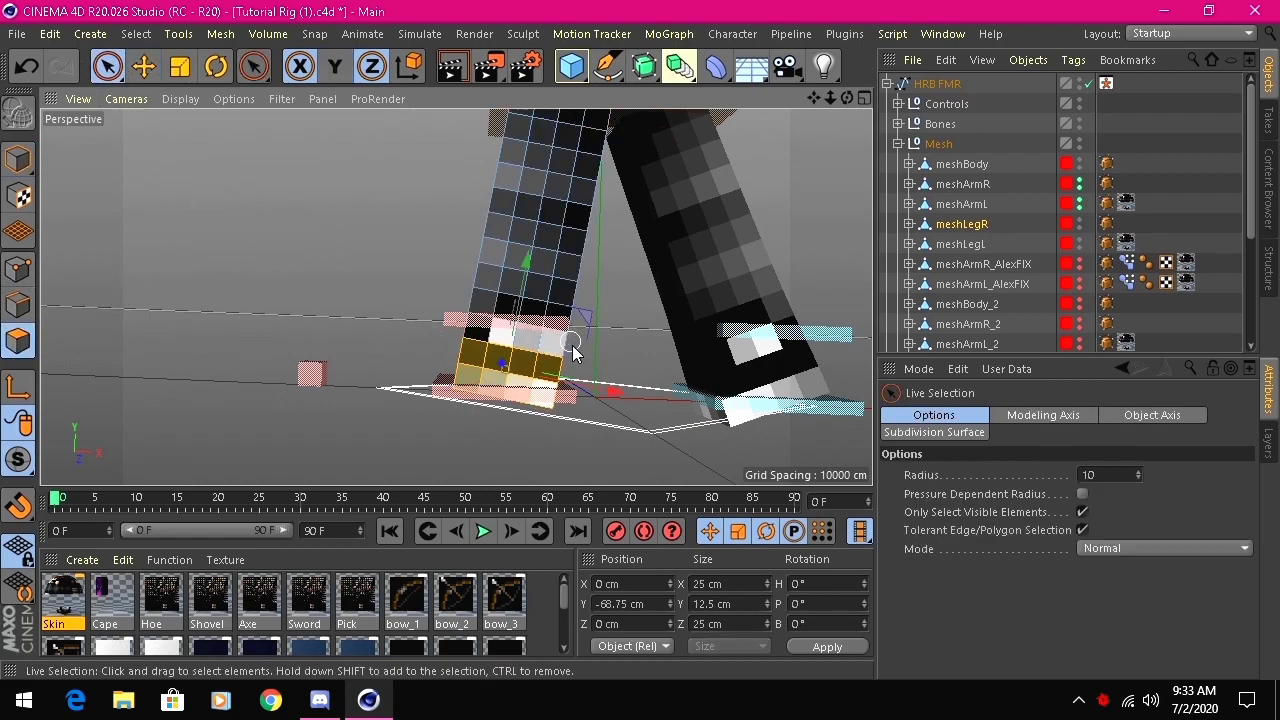
- Loop-select the three lowest polygon rows of meshLegR that make up the shoe
scroll(571, 350, "up", 3)
left_click(538, 335)
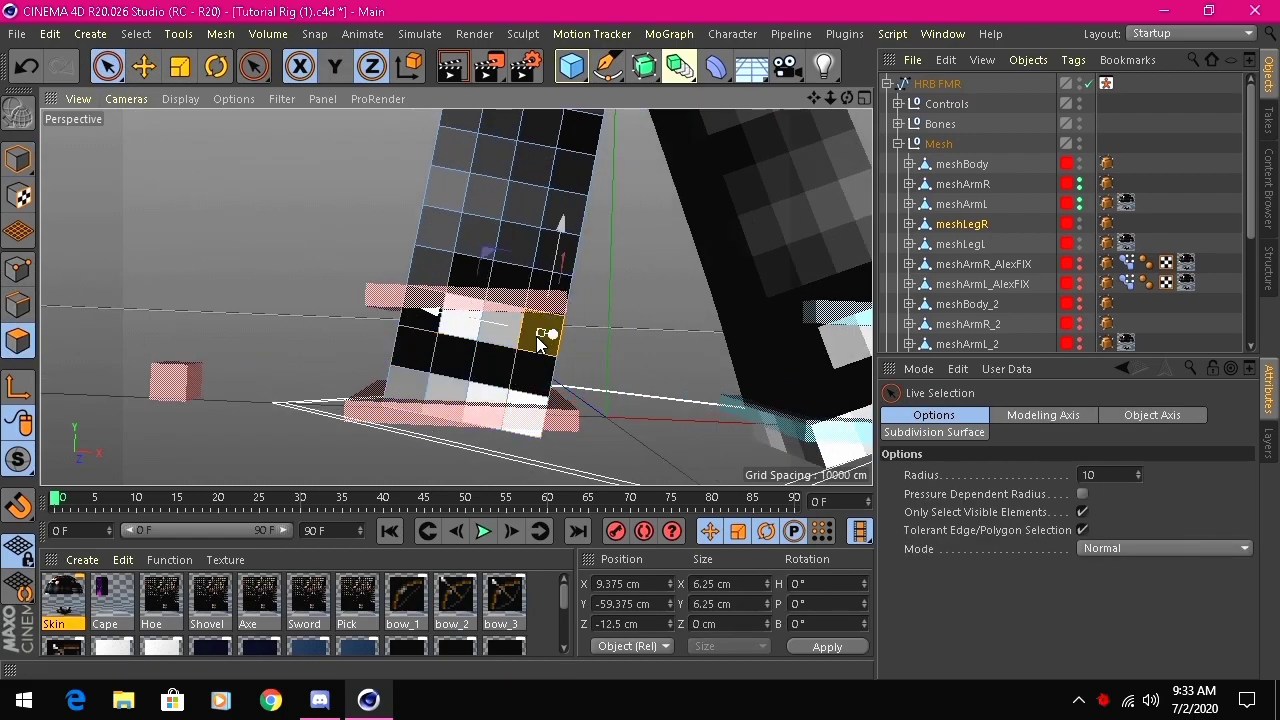
key("u")
key("l")
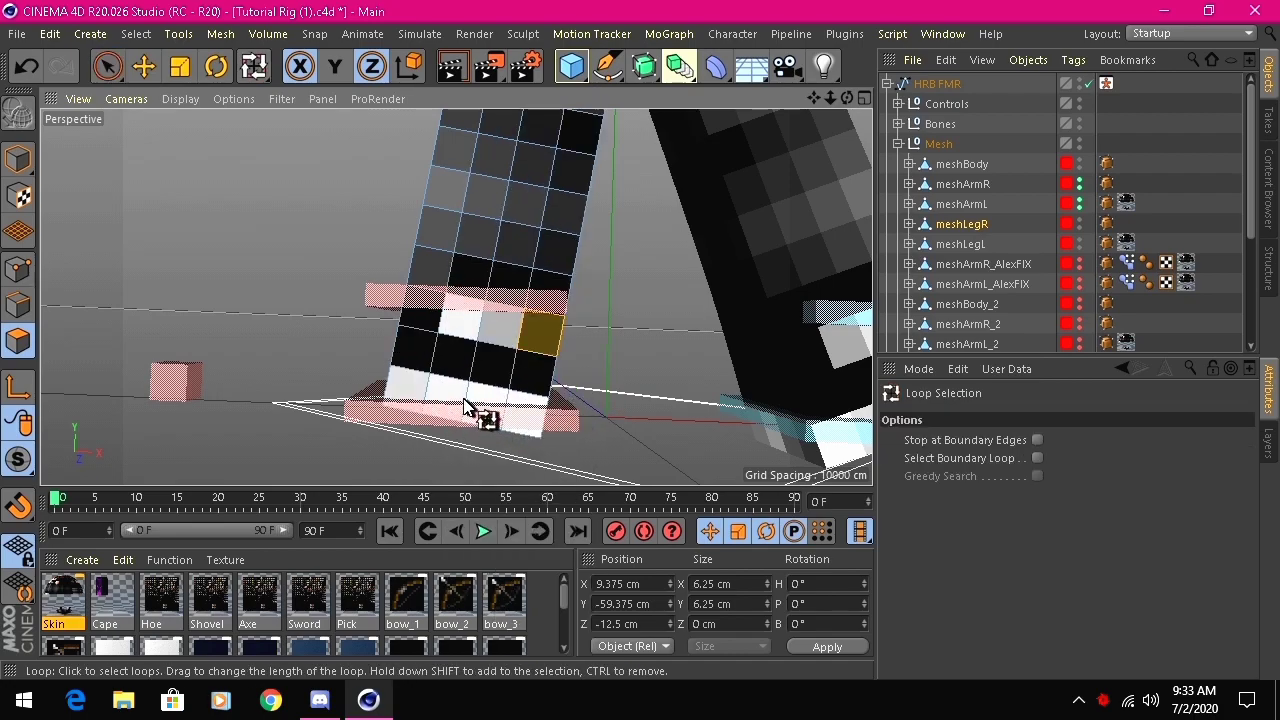
left_click(473, 392, "shift")
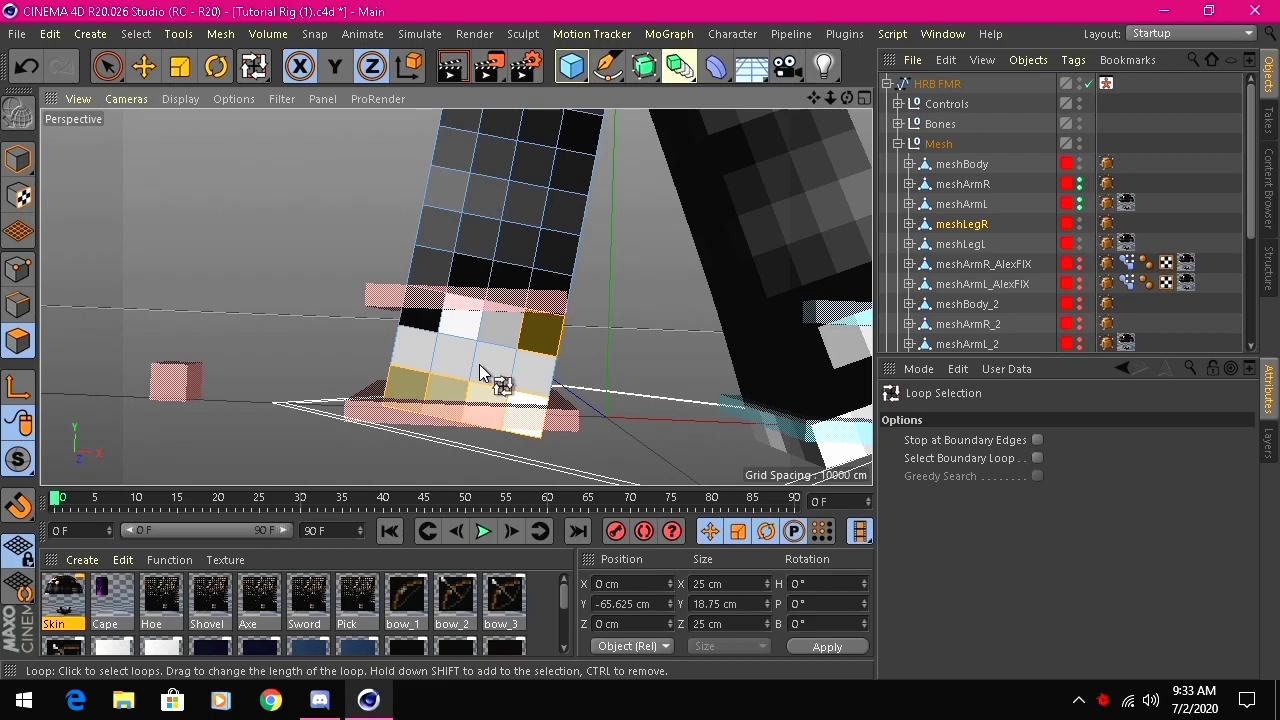
left_click(480, 366, "shift")
left_click(481, 323, "shift")
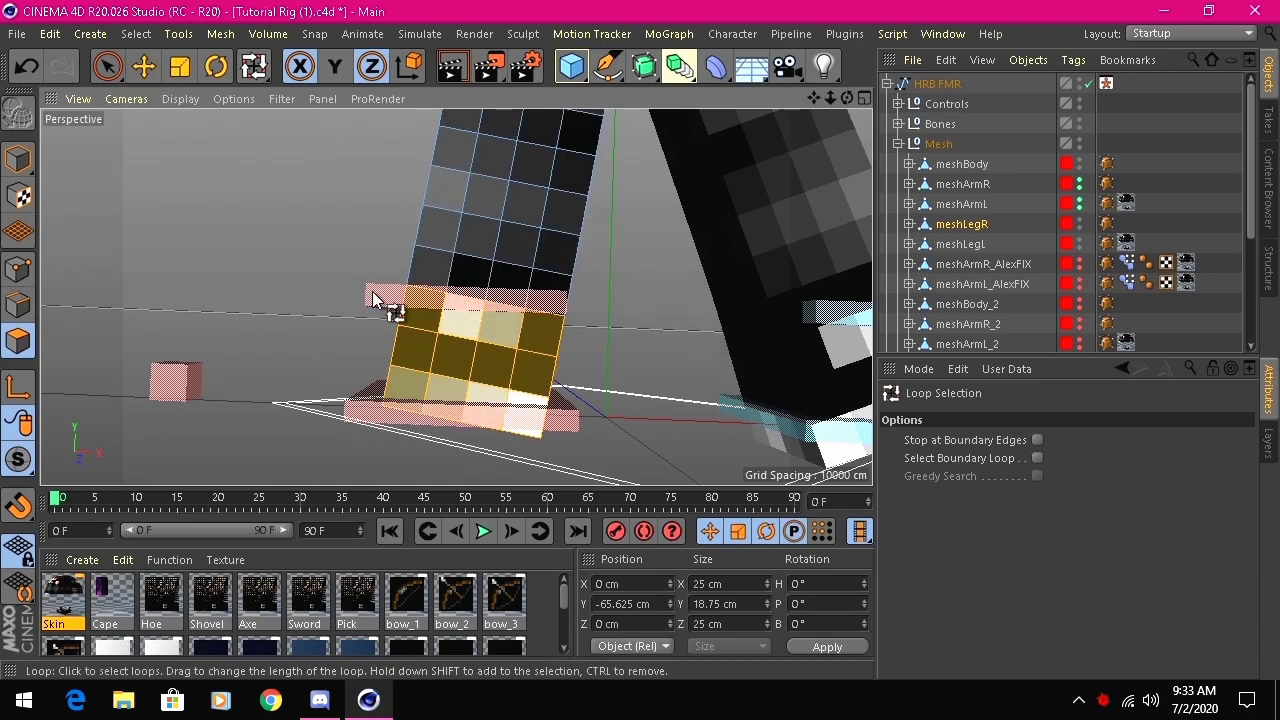
- Add the middle front polygons just above the shoe to the meshLegR selection and extrude it by 2 cm
key("9")
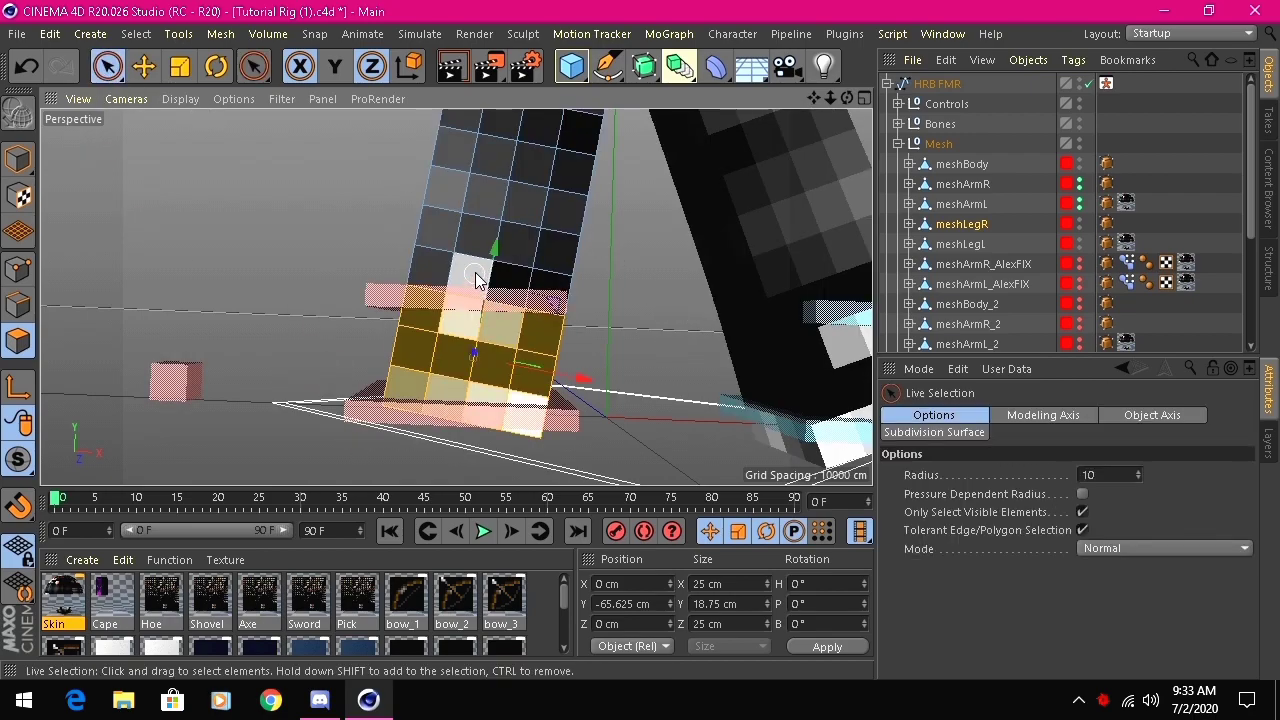
left_click_drag(847, 98, 440, 288)
key("d")
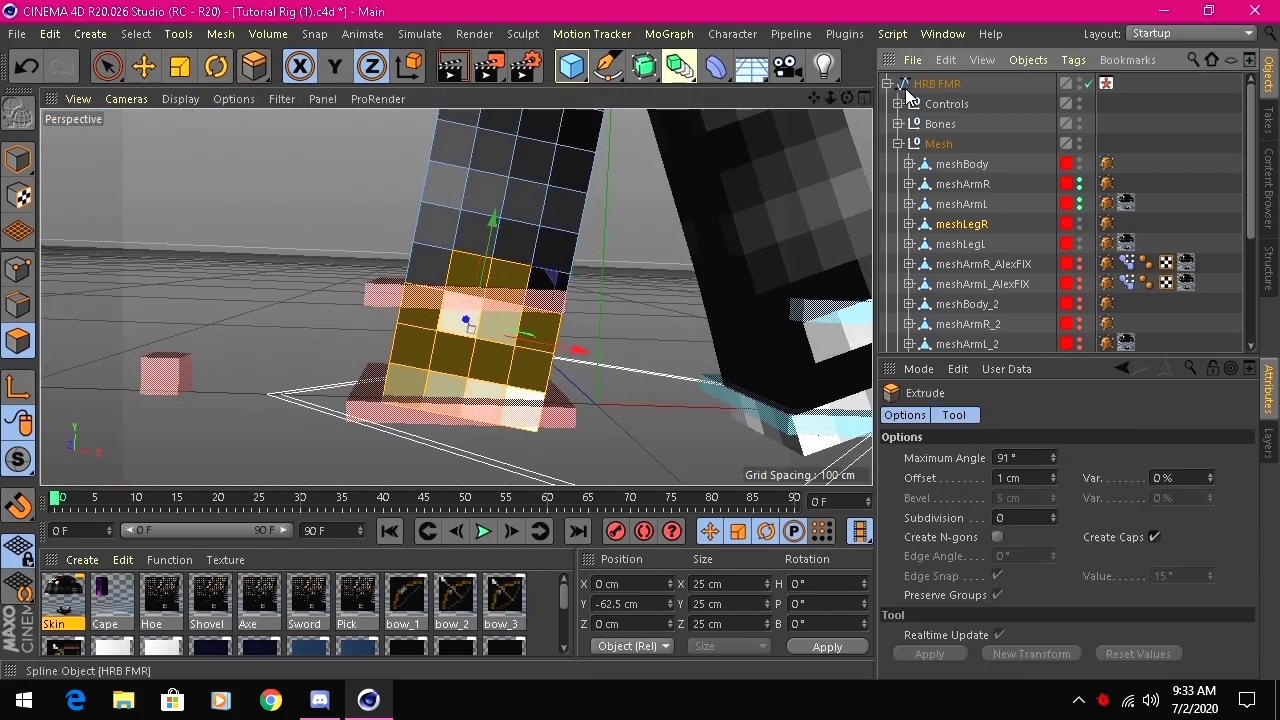
left_click(1020, 478)
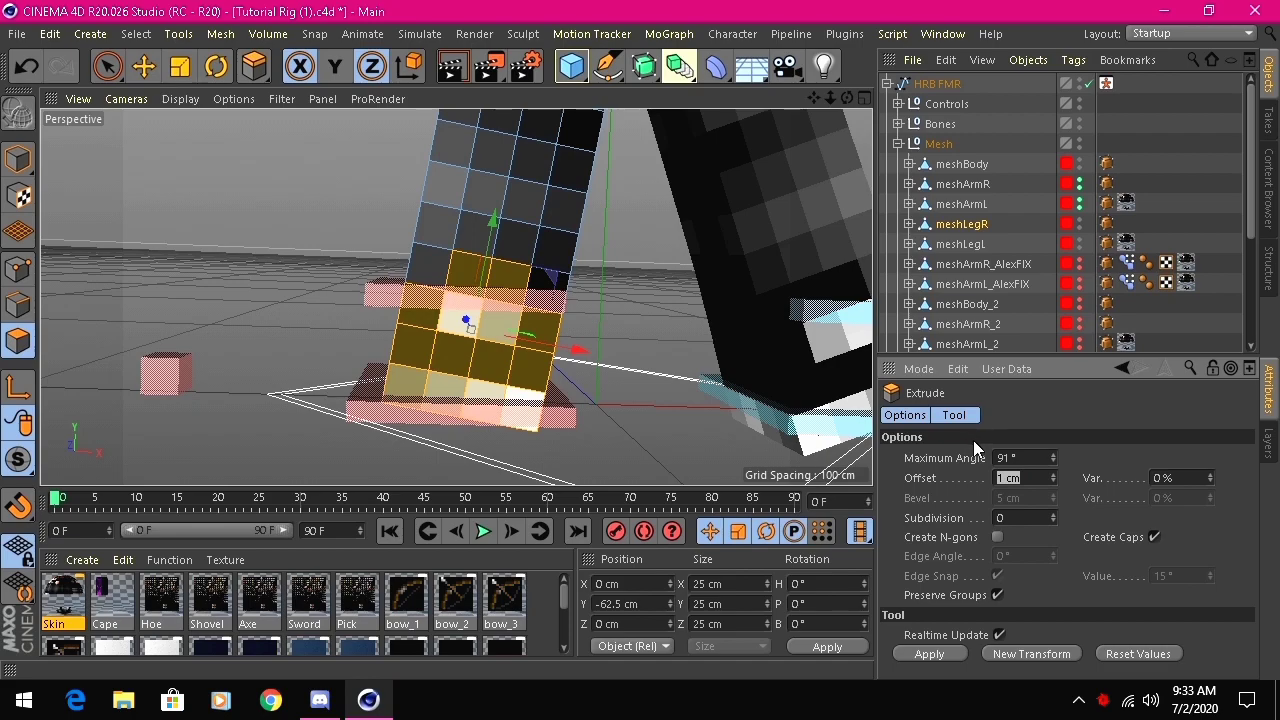
left_click(939, 657)
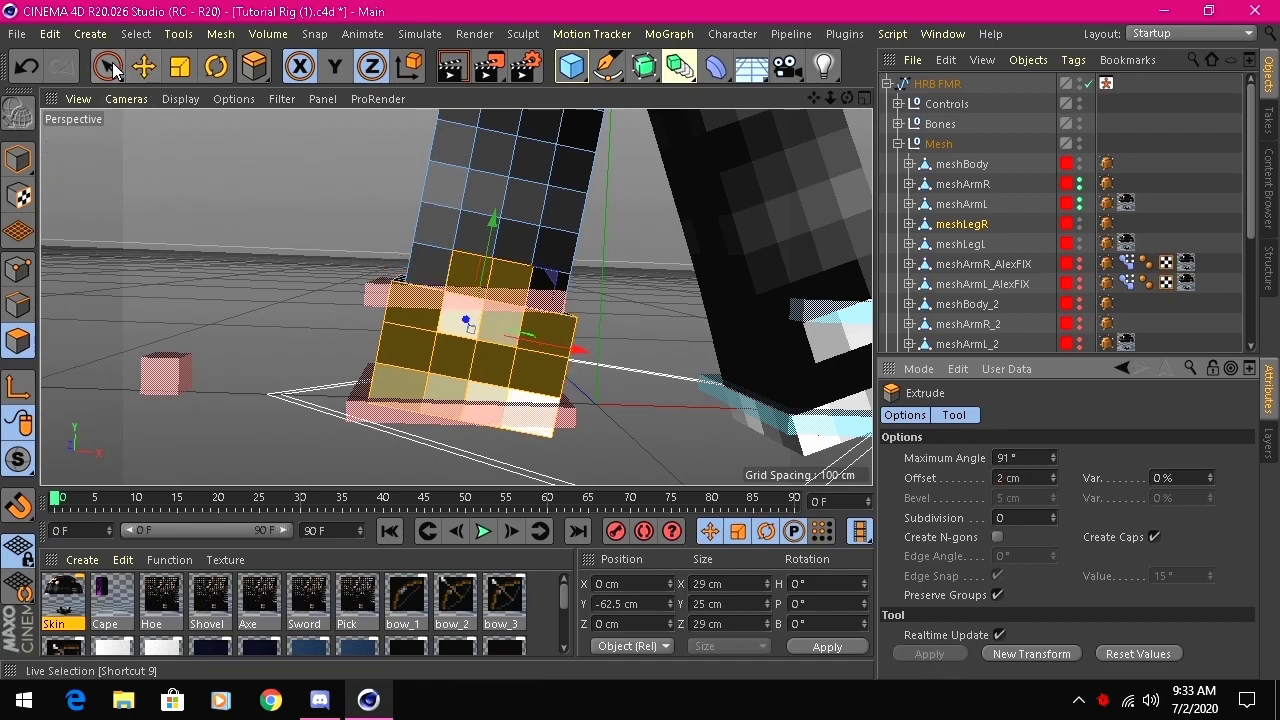
- Undo the 2 cm shoe extrusion on meshLegR and extrude the same polygons by 1 cm instead
key("ctrl+z")
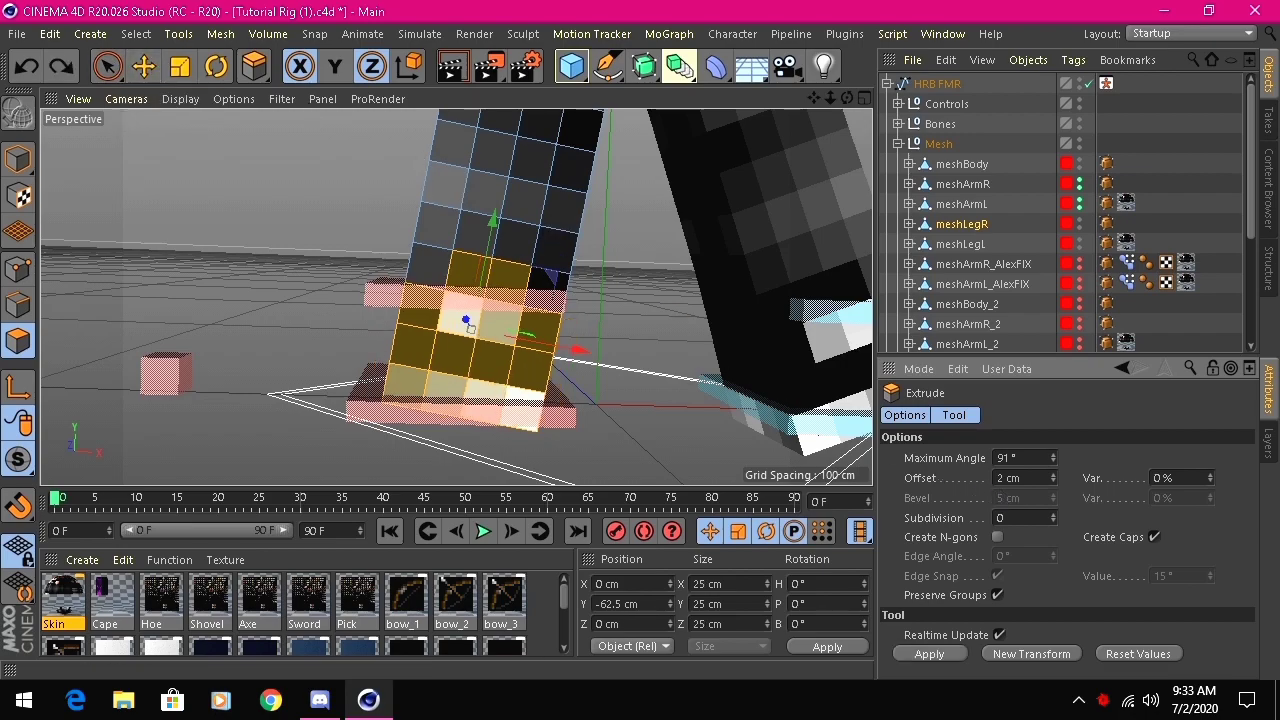
left_click(927, 654)
left_click(107, 66)
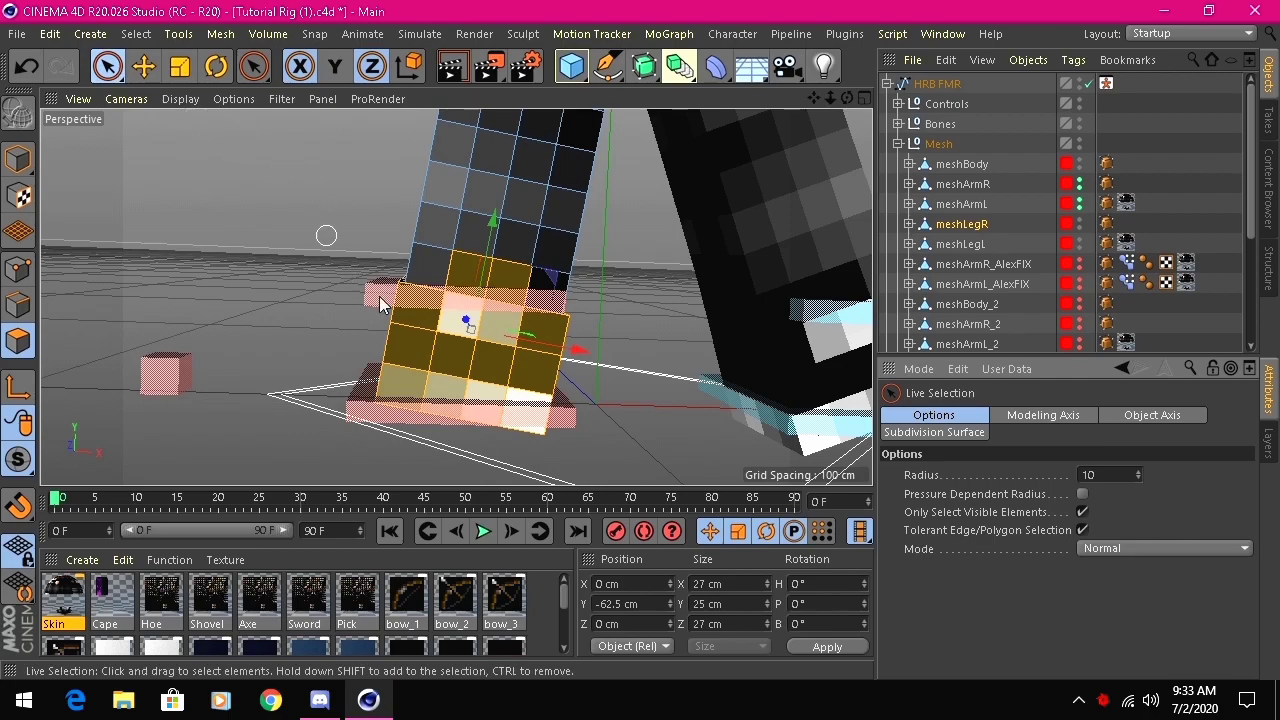
- Loop-select the lowest polygon row of meshLegR and extrude it by 2 cm to form the sole
key("u")
key("l")
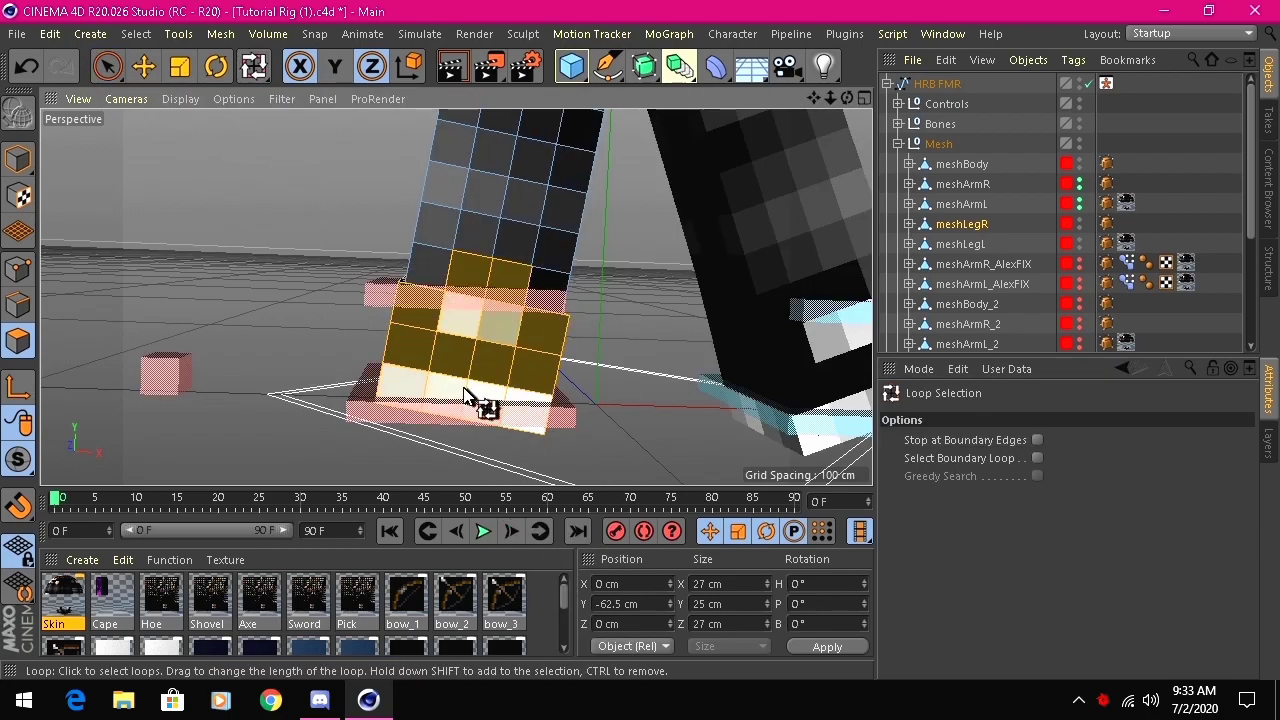
left_click(465, 393)
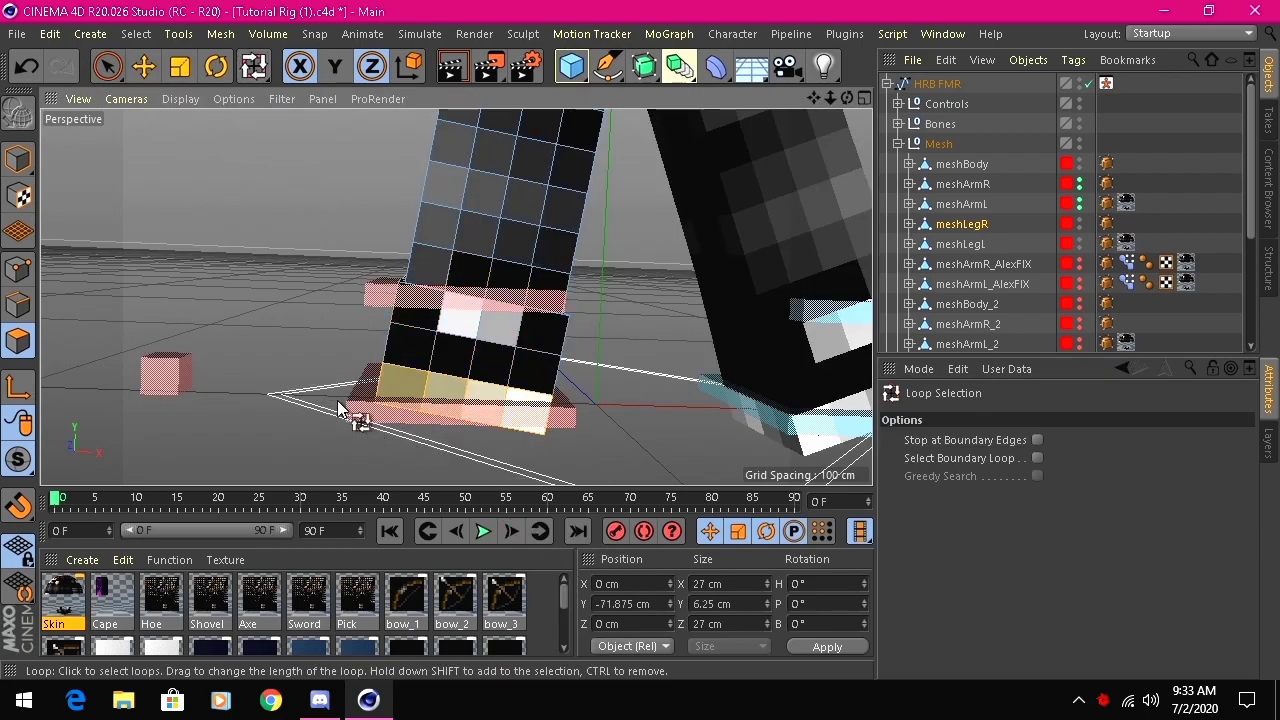
left_click_drag(847, 98, 760, 112)
left_click_drag(455, 297, 435, 299, "alt")
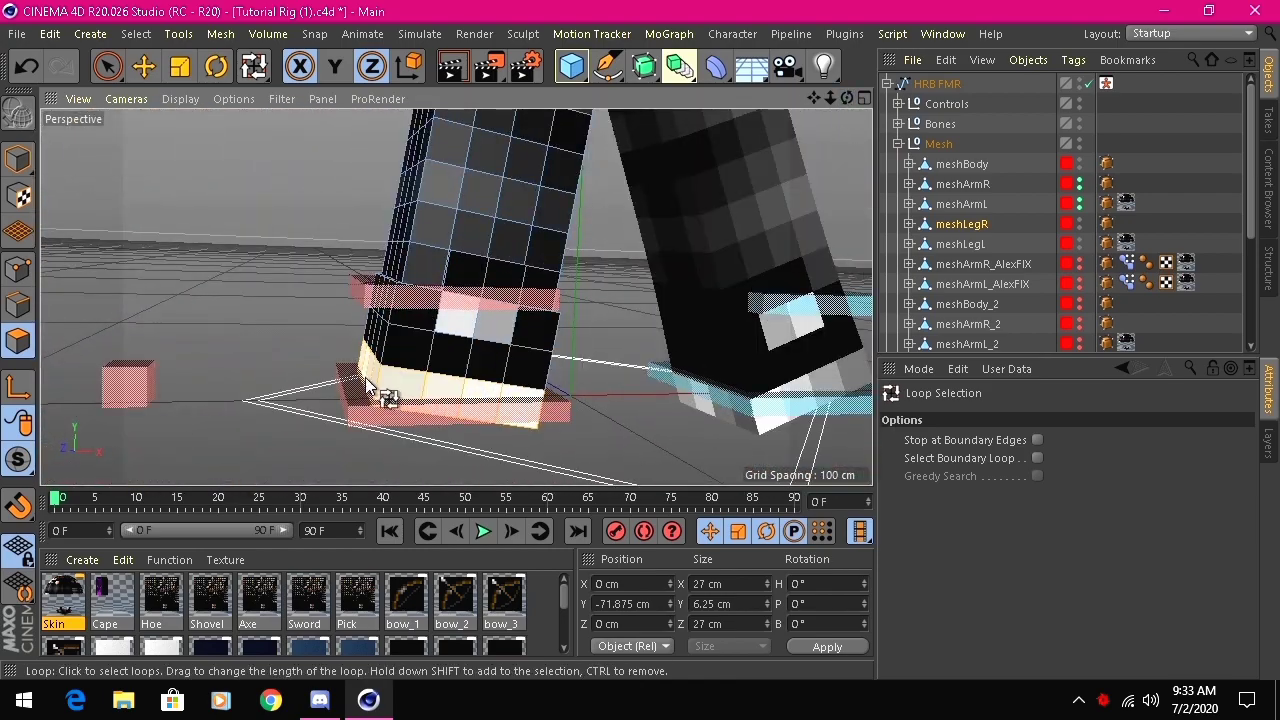
key("d")
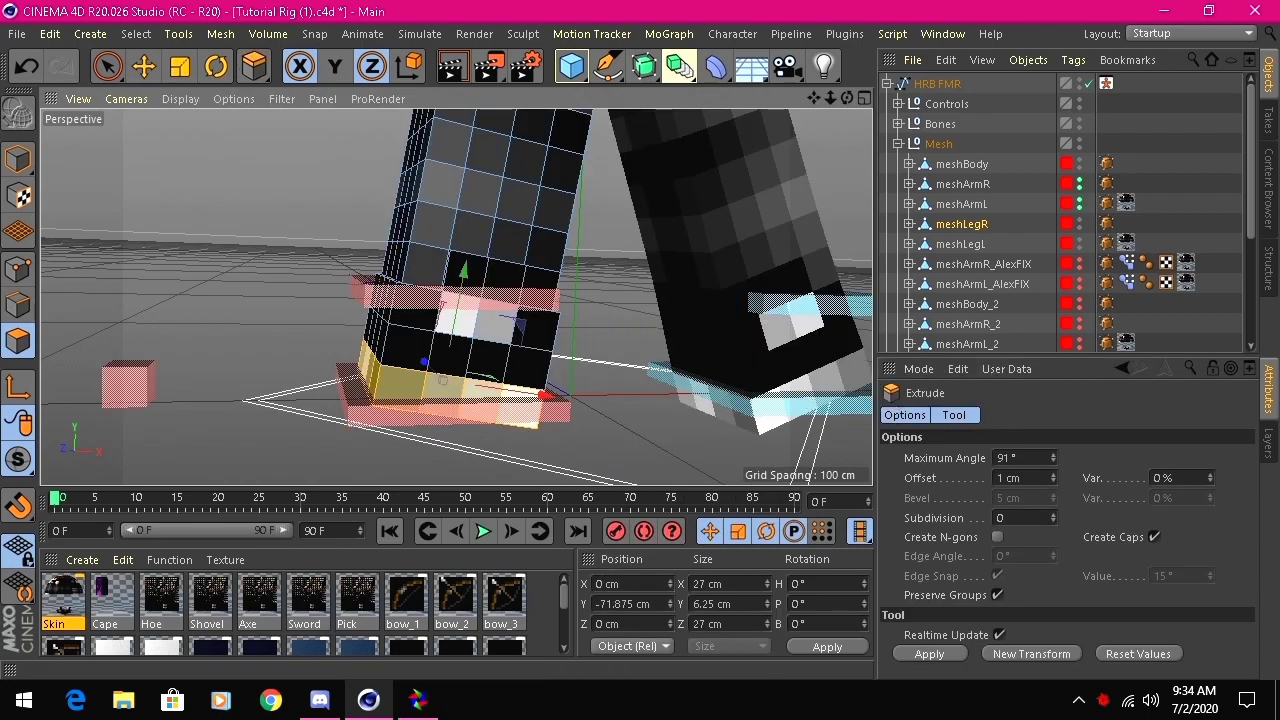
double_click(1006, 478)
type("2")
left_click(944, 656)
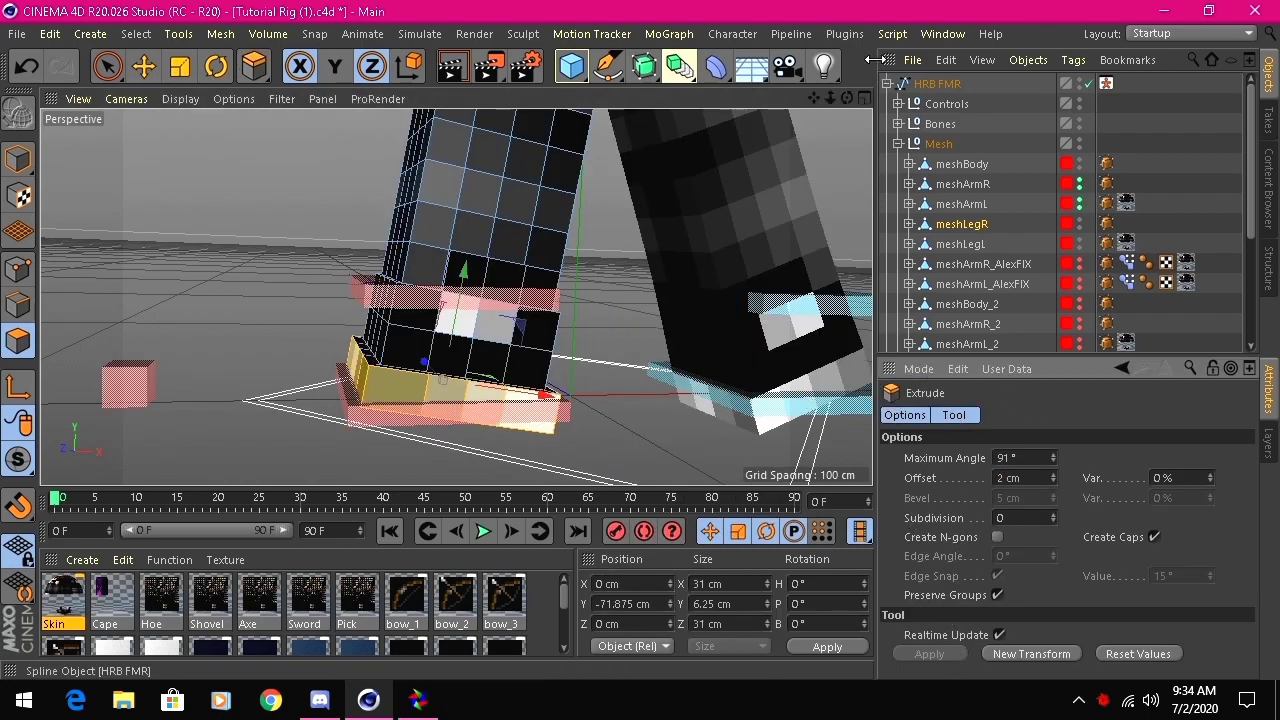
- Select the two white front polygons on the right shoe with Live Selection and extrude them by 2 cm
mouse_move(848, 100)
left_mouse_down()
mouse_move(830, 140)
mouse_move(856, 122)
mouse_move(850, 106)
mouse_move(826, 104)
left_mouse_up()
left_click(100, 75)
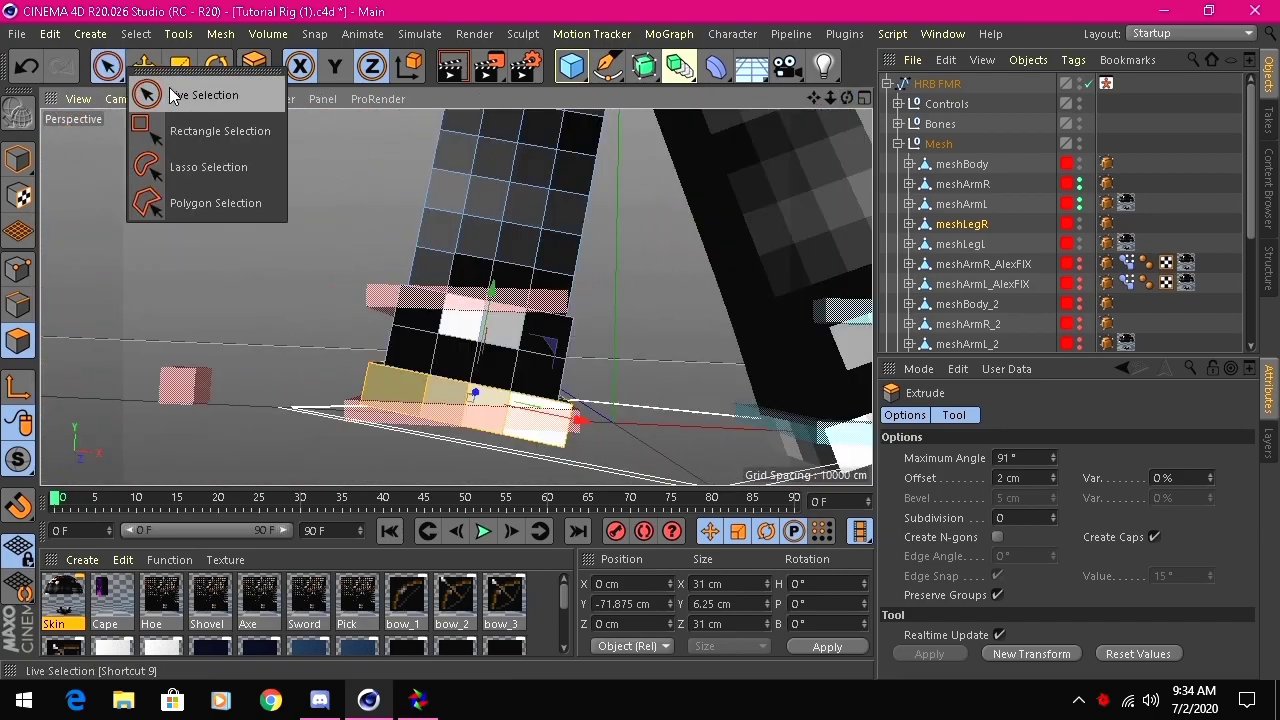
left_click(107, 66)
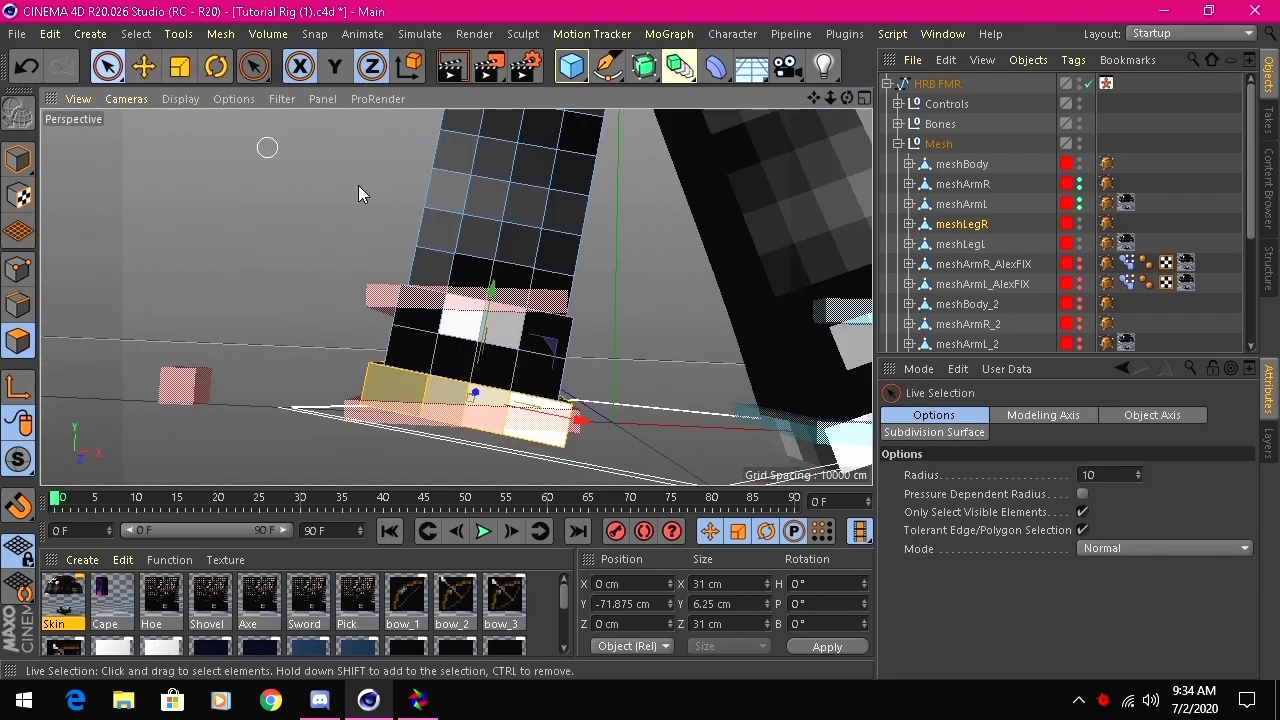
left_click(484, 316)
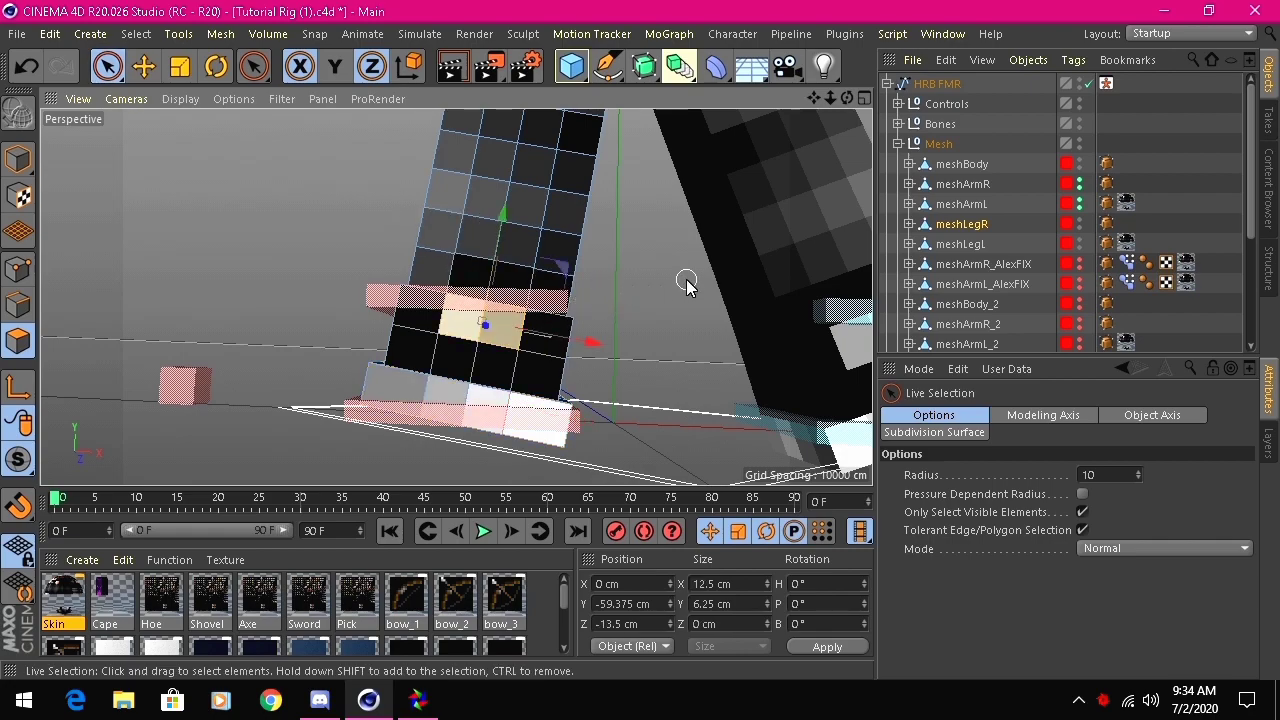
key("d")
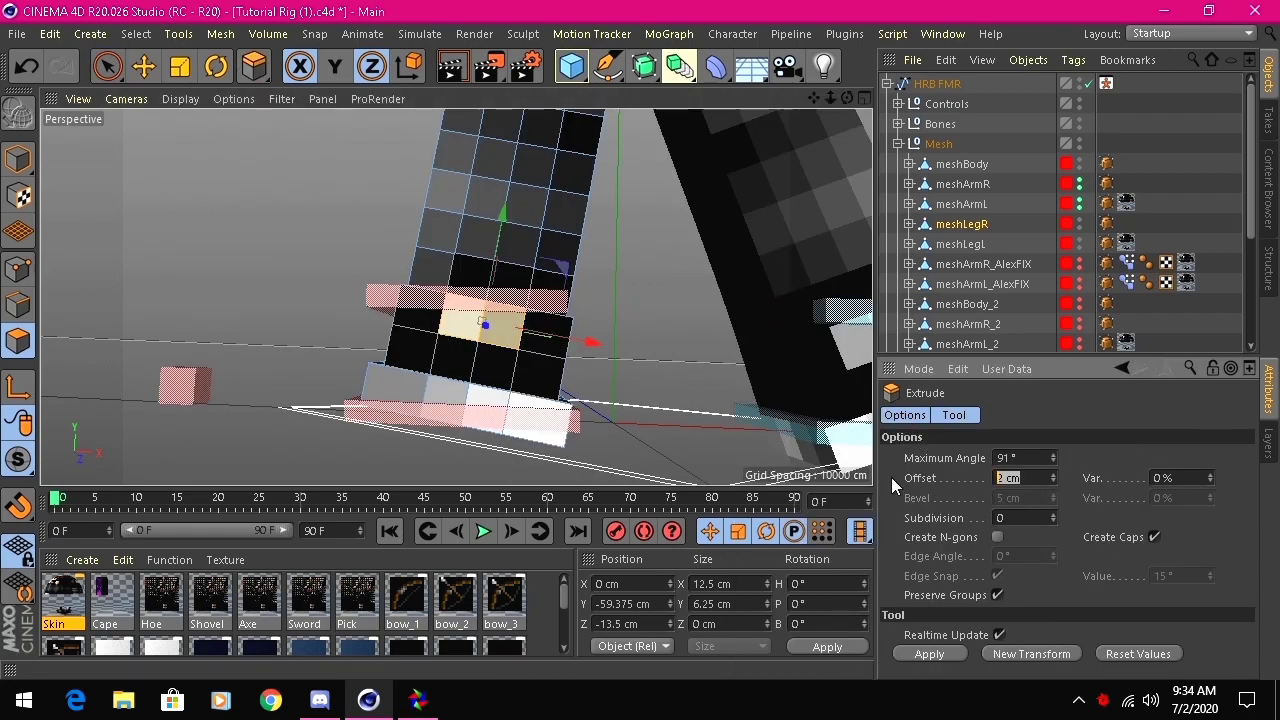
key("Return")
left_click_drag(815, 99, 515, 54)
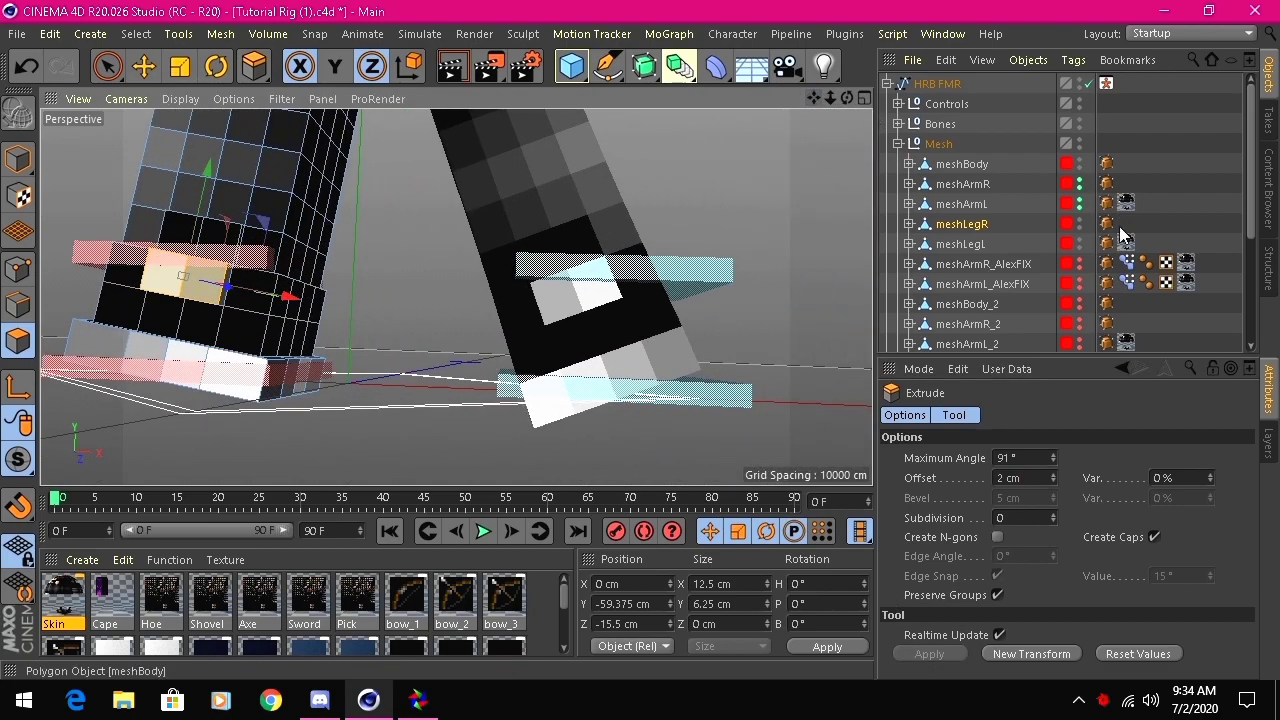
- Select meshLegL's three lowest polygon rows plus the middle front polygons above them and extrude them by 1 cm
left_click(978, 246)
left_click(18, 159)
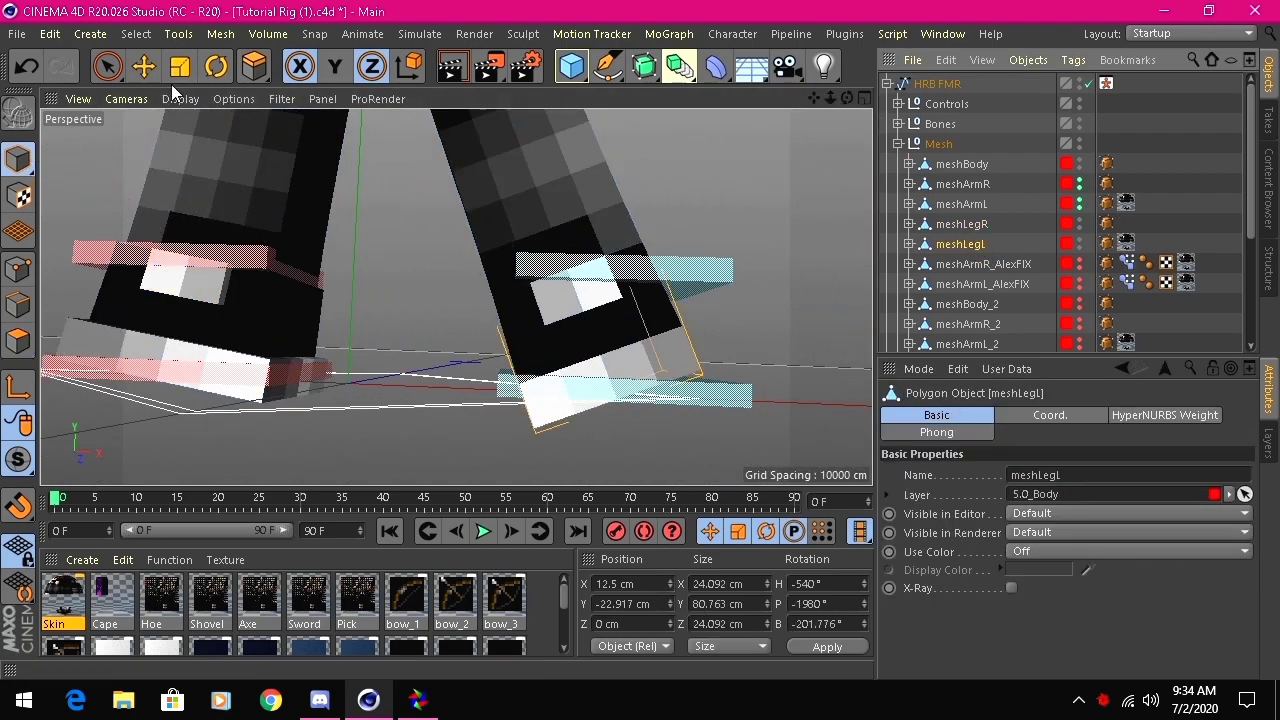
left_click(18, 341)
key("u")
key("l")
left_click(655, 363)
left_click(645, 318, "shift")
left_click(630, 275, "shift")
key("d")
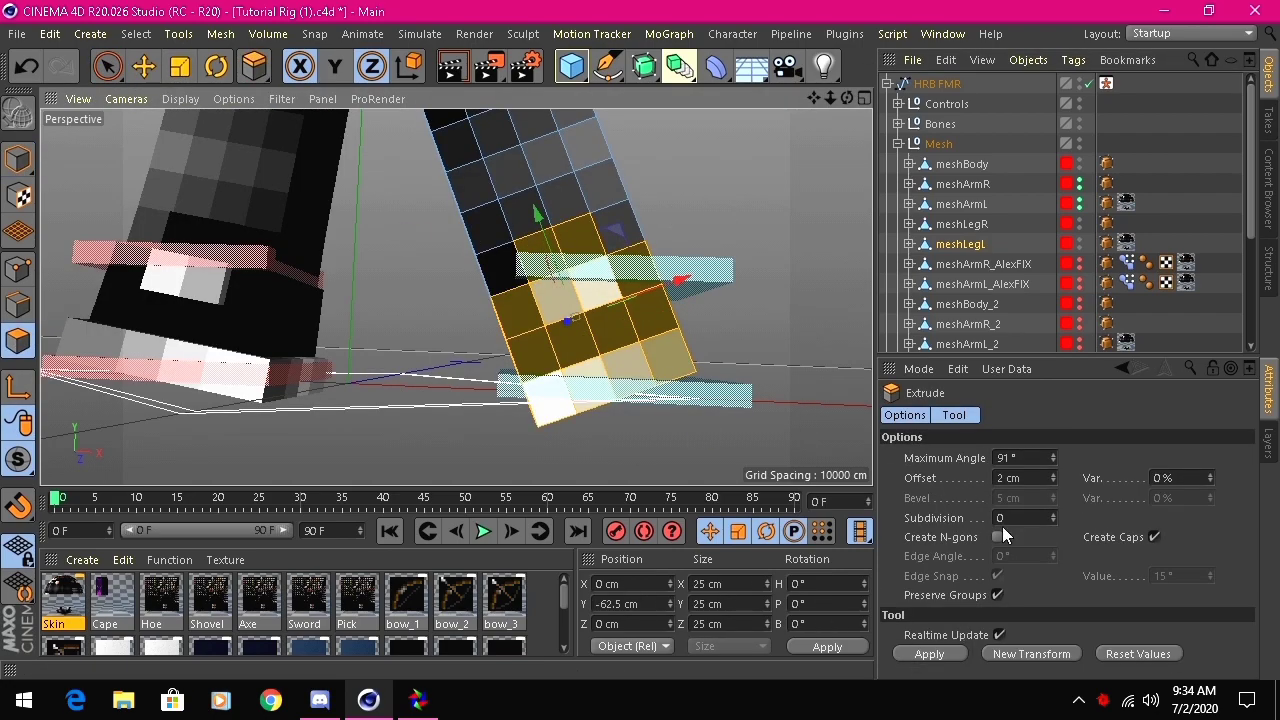
left_click(929, 658)
- Loop-select the lowest polygon row of meshLegL and extrude it by 2 cm to form the sole
left_click(108, 66)
key("u")
key("l")
left_click(680, 354)
key("d")
left_click(929, 656)
- Select the two white front polygons on the left shoe and extrude them by 2 cm
left_click(108, 66)
left_click(590, 290)
key("space")
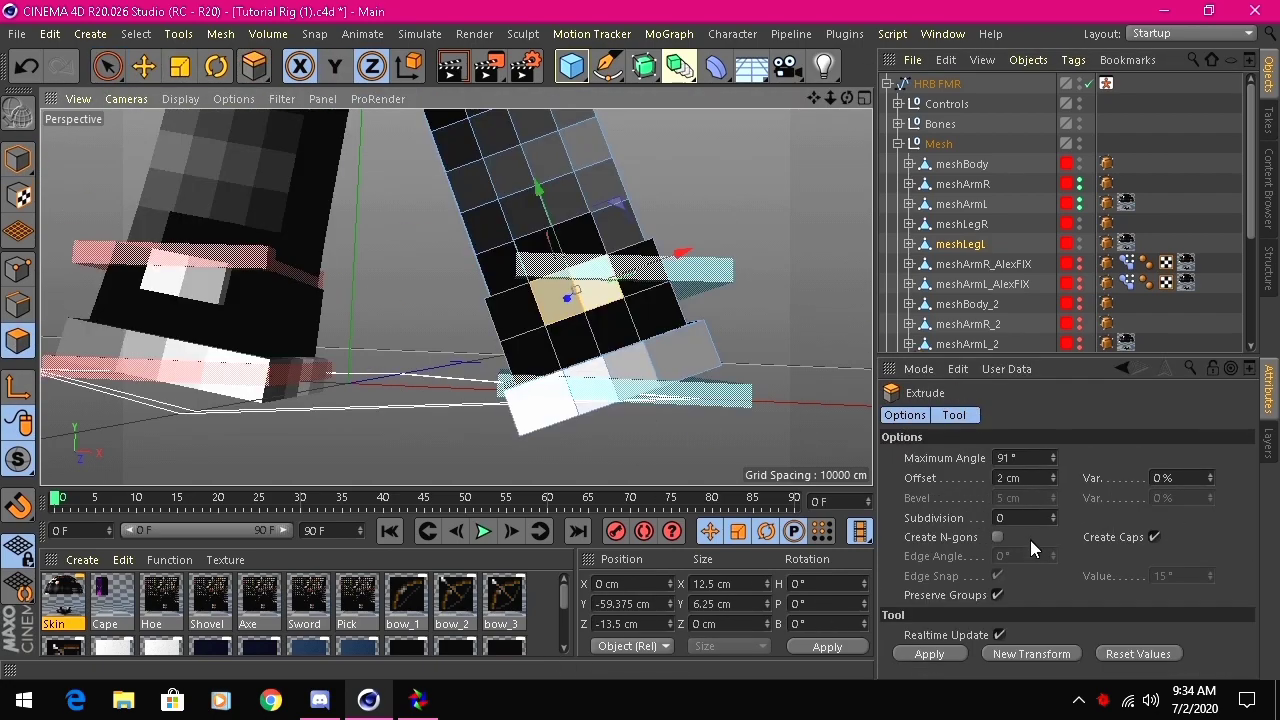
left_click(1008, 478)
left_click(943, 653)
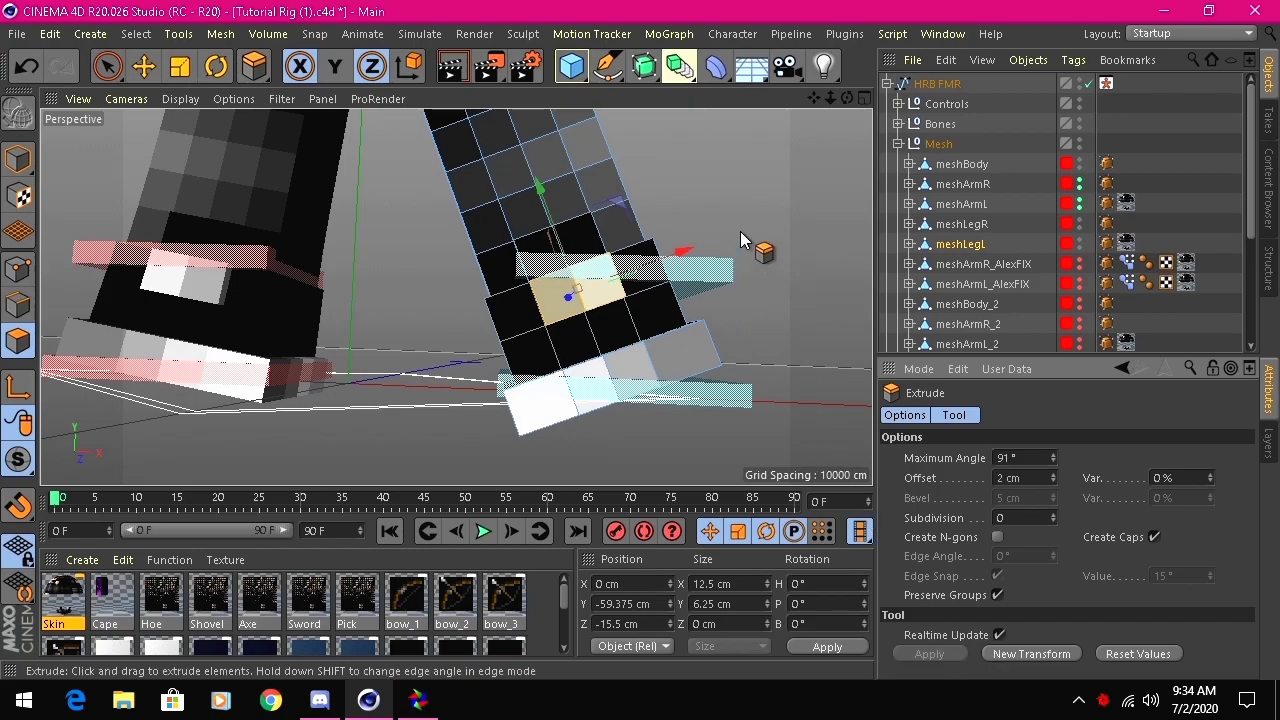
- Return to model mode with the Move tool, deselect the left leg mesh and frame the whole character
left_click_drag(847, 98, 779, 238)
left_click(18, 160)
left_click(144, 67)
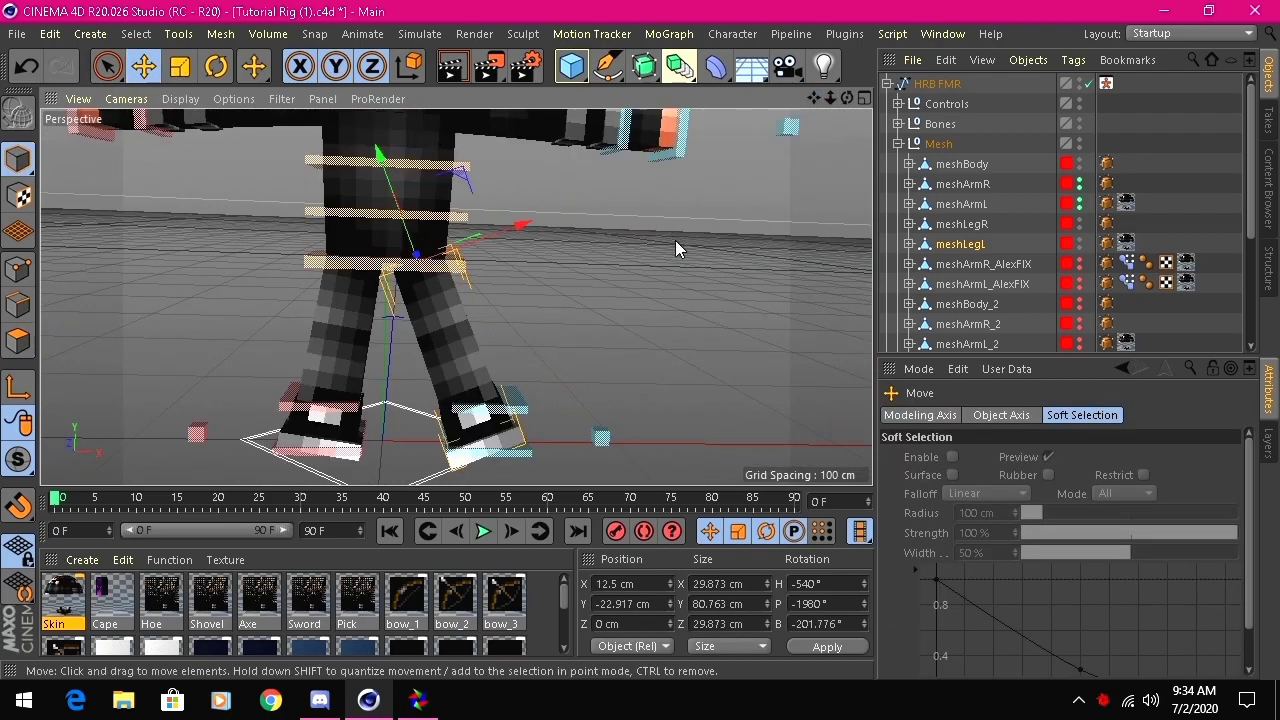
scroll(549, 303, "down", 3)
left_click(615, 346)
scroll(732, 163, "down", 3)
left_click_drag(814, 99, 746, 195)
scroll(421, 289, "up", 1)
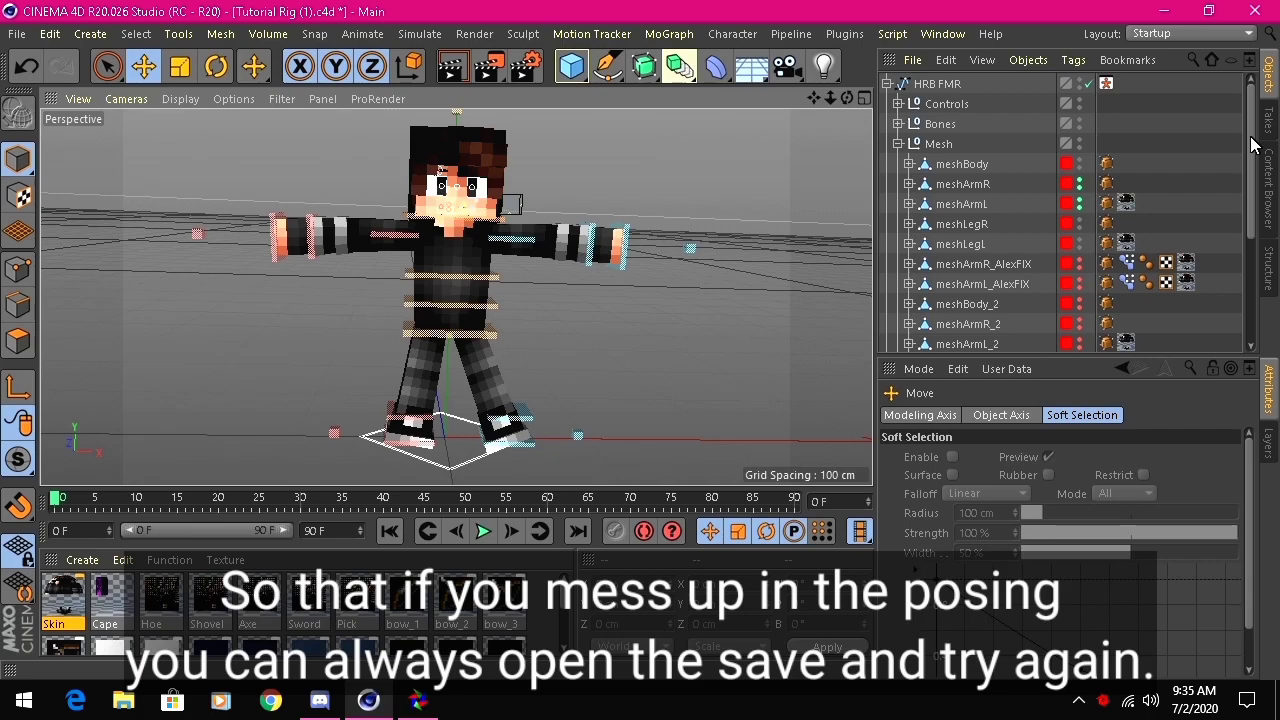
- Save the customized rig to the Desktop under the name voiddrig
left_click(17, 34)
mouse_move(90, 34)
mouse_move(17, 37)
left_click(110, 218)
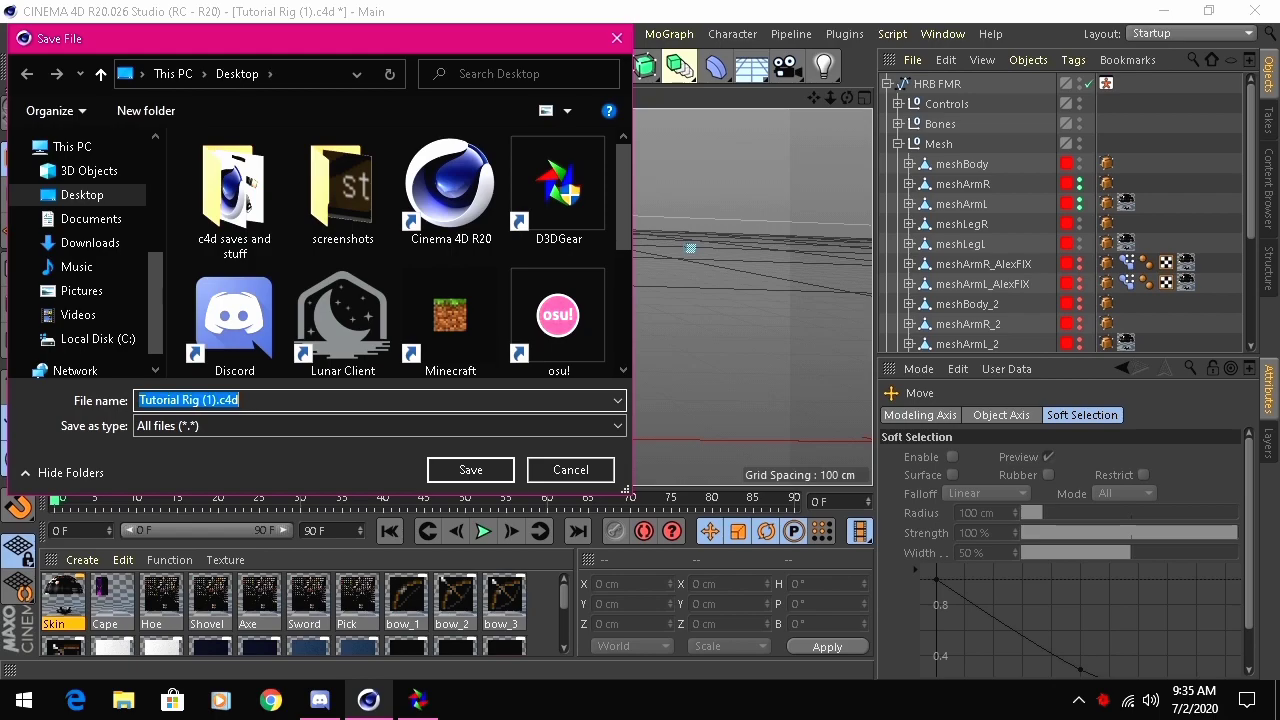
type("voiddti")
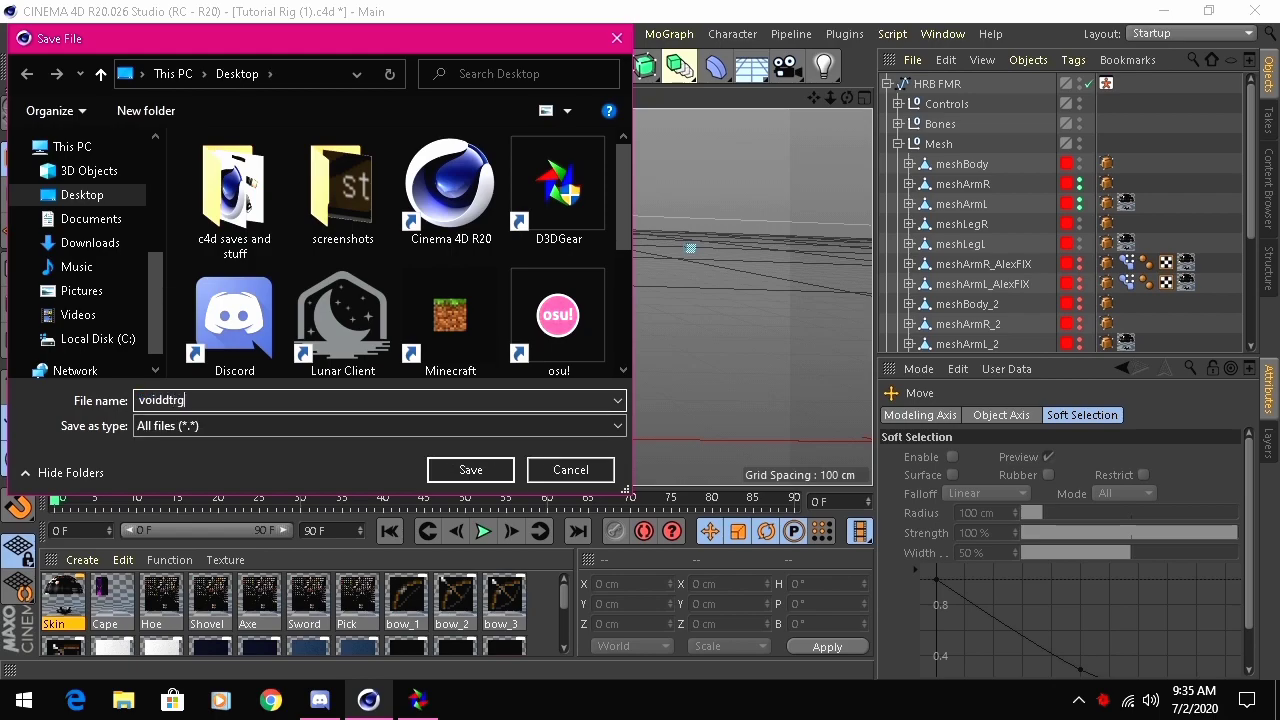
key("BackSpace")
type("rig")
key("Return")
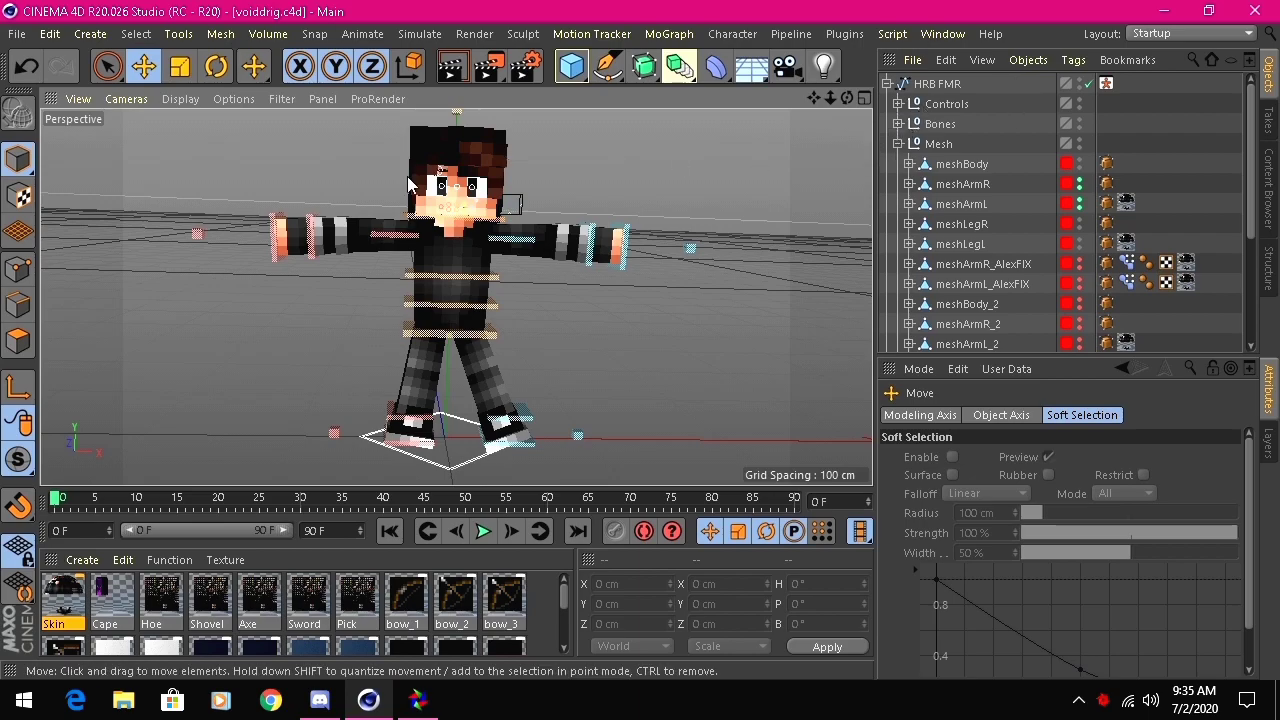
- Move the right hand controller goalArmR_L inward and forward so the right arm bends in front of the body
left_click(277, 245)
left_click_drag(342, 238, 378, 245)
left_click_drag(847, 98, 764, 205)
left_click_drag(365, 287, 453, 298)
left_click_drag(847, 98, 634, 324)
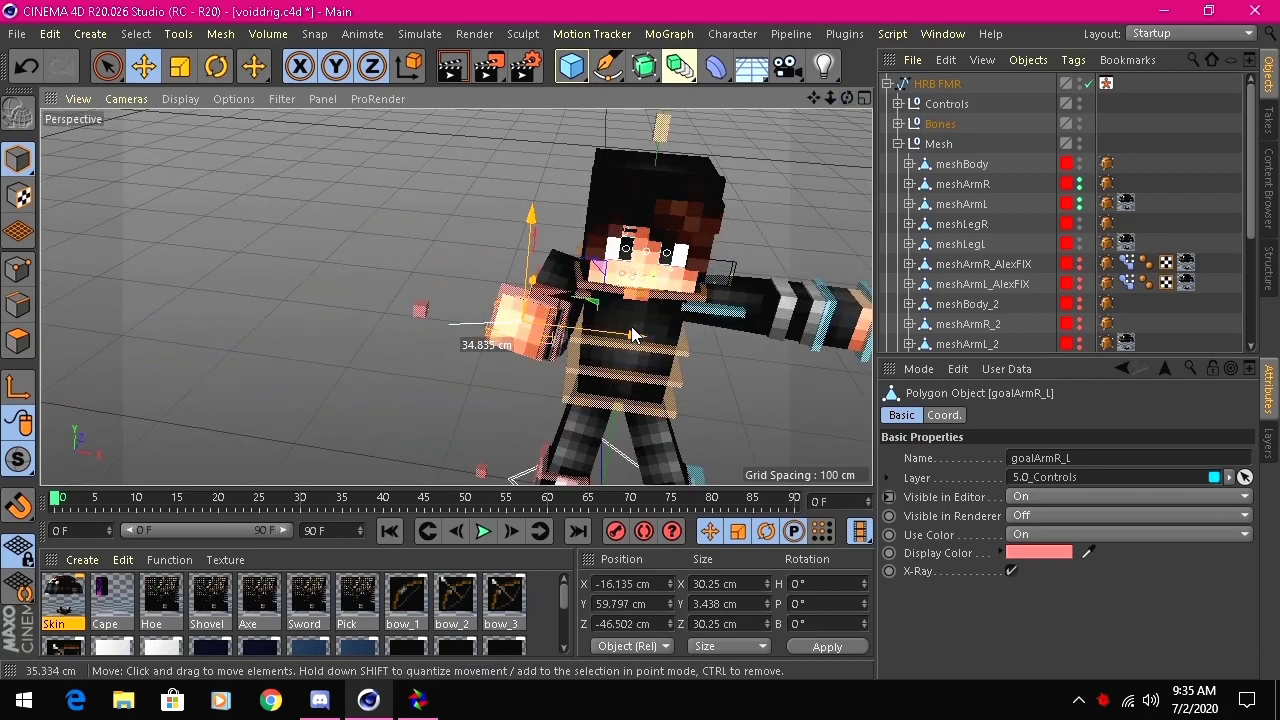
- Rotate the right arm controller so the bent arm lifts up beside the head
left_click(566, 270)
left_click(216, 66)
left_click_drag(503, 262, 560, 212)
left_click_drag(847, 98, 553, 277)
left_click(405, 152)
left_click(144, 66)
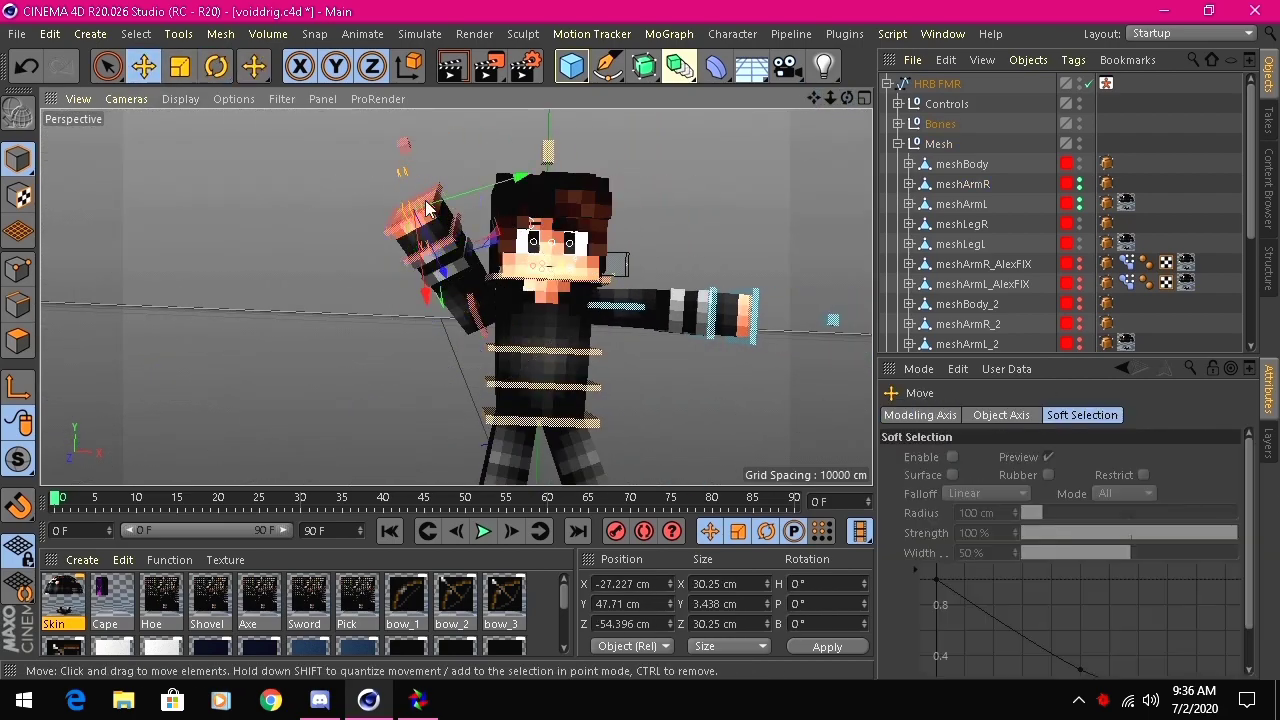
- Shift the right hand controller outward, rotate the right shoulder to refine the raised arm pose, and deselect
left_click_drag(426, 189, 410, 205)
left_click(389, 226)
left_click(216, 66)
left_click(478, 311)
left_click(474, 304)
left_click_drag(535, 262, 508, 240)
left_click(720, 172)
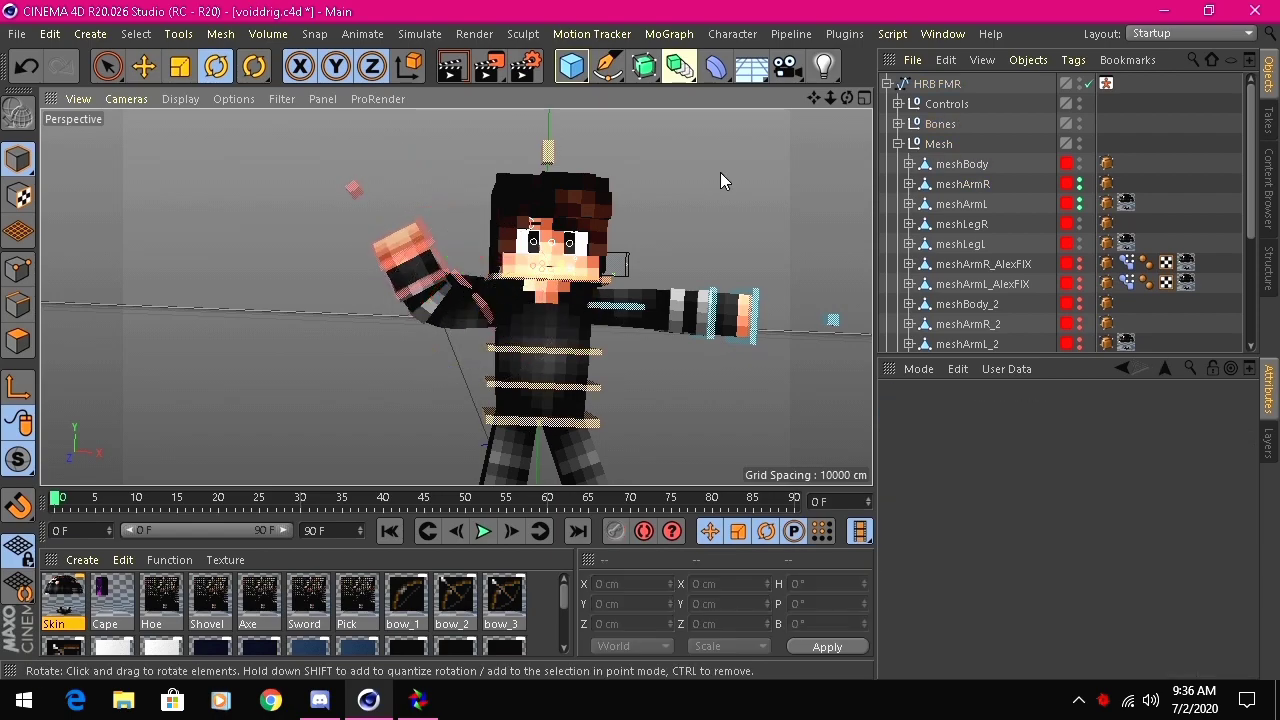
- Move the left hand controller inward and forward so the left forearm bends in front of the chest
left_click_drag(814, 98, 780, 132)
scroll(619, 361, "up", 2)
left_click(740, 352)
left_click(144, 66)
left_click_drag(838, 350, 772, 349)
left_click_drag(847, 98, 780, 160)
left_click_drag(697, 314, 551, 363)
left_click_drag(847, 98, 800, 60)
- Rotate the head controller to a heading of about -21°, adjust the head's tilt, and deselect it
left_click(469, 302)
left_click(216, 66)
left_click_drag(520, 308, 462, 304)
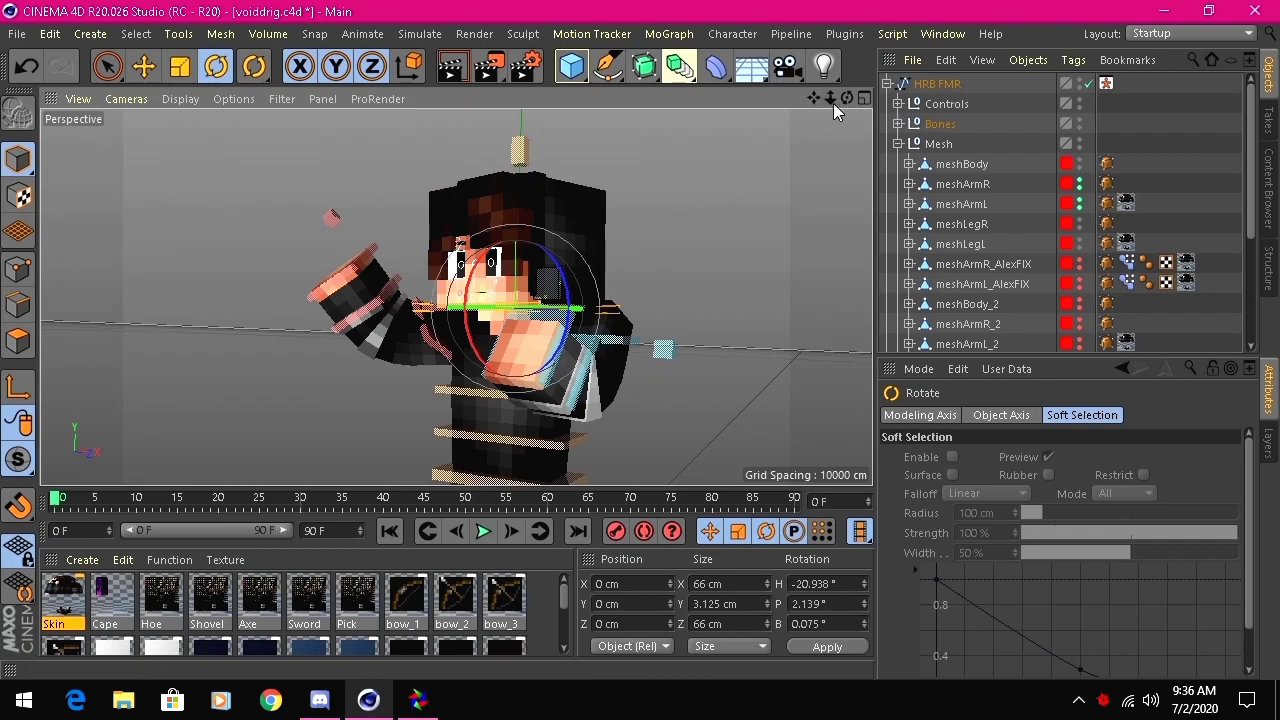
left_click_drag(847, 98, 800, 115)
left_click(474, 291)
left_click_drag(476, 265, 460, 292)
left_click(690, 210)
- Move the left foot controller goalLegL inward along X to bring the left leg beside the right one
scroll(535, 319, "down", 4)
left_click_drag(847, 98, 815, 85)
left_click(520, 464)
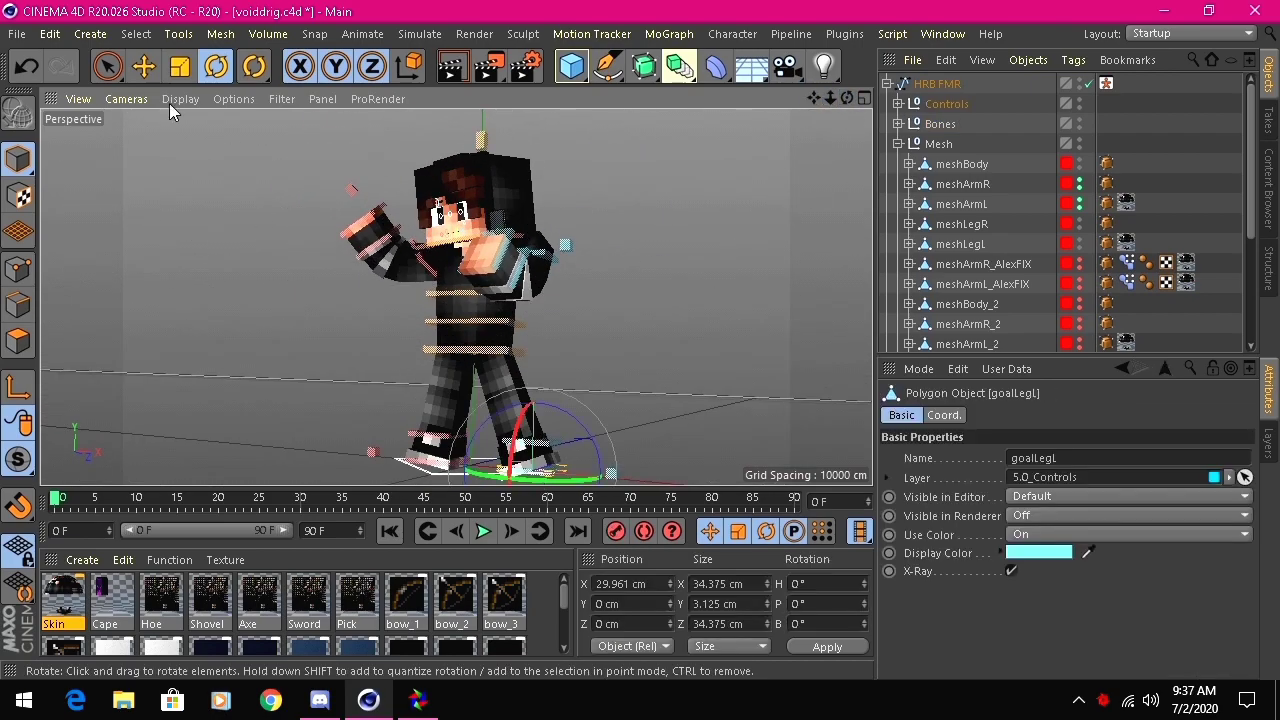
left_click(144, 66)
left_click_drag(617, 474, 590, 472)
left_click(430, 466)
left_click(430, 399)
left_click(452, 410)
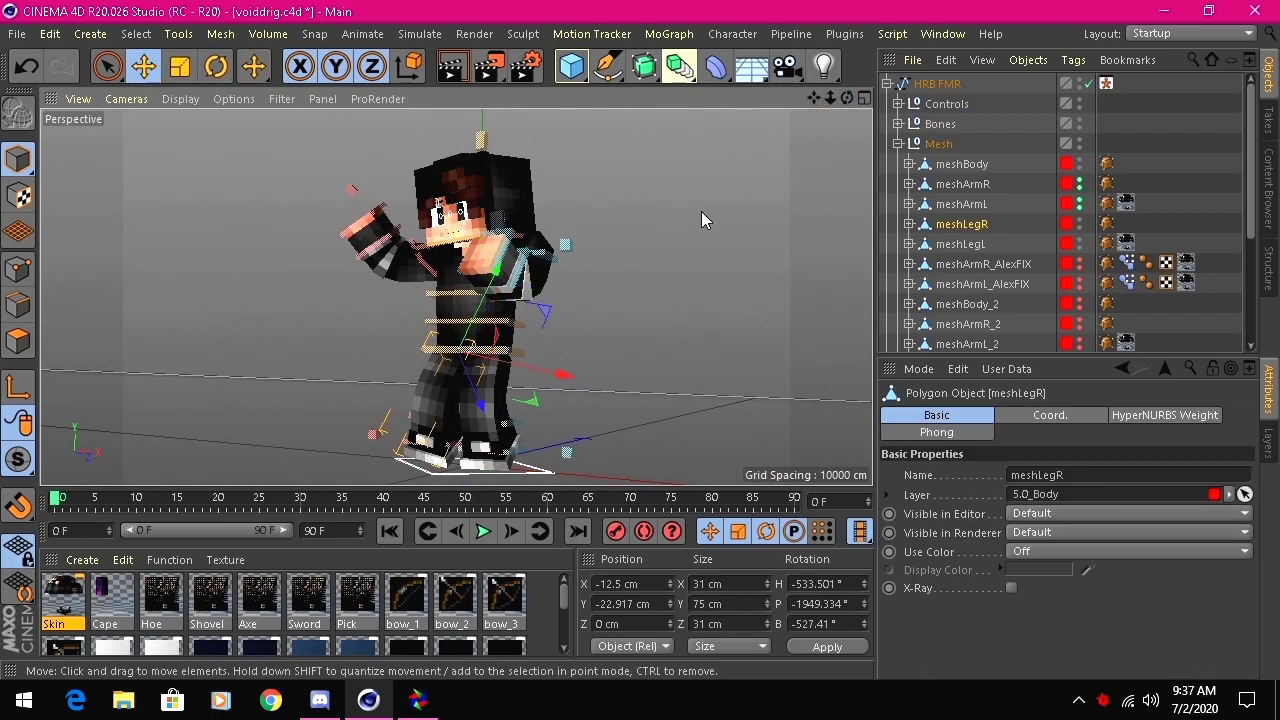
- Raise the left foot controller slightly and shift it horizontally to begin the stepping pose
left_click_drag(847, 98, 740, 105)
left_click(472, 425)
left_click(500, 460)
left_click_drag(504, 375, 504, 352)
left_click_drag(570, 443, 498, 447)
left_click(690, 210)
- Lift the right foot controller forward and place the left foot controller back at about Z 16.5 cm
left_click_drag(847, 98, 945, 80)
left_click(340, 457)
left_click_drag(357, 375, 357, 347)
left_click_drag(400, 450, 365, 450)
left_click_drag(847, 98, 770, 100)
left_click_drag(505, 445, 430, 447)
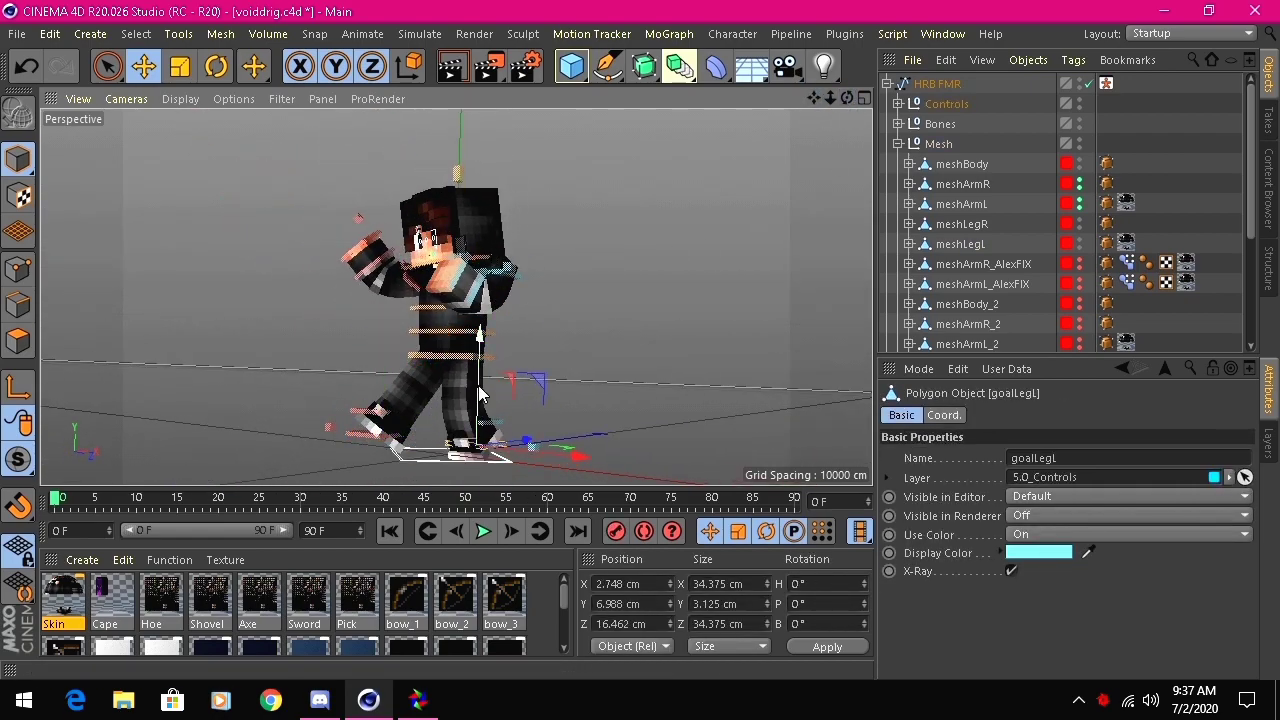
- Rotate the foot controller to tilt the foot, fine-tune its position for the step, and deselect it
key("r")
left_click_drag(366, 374, 643, 289)
left_click_drag(847, 98, 895, 85)
key("e")
left_click_drag(430, 424, 412, 424)
left_click(754, 156)
- Adjust the mouth open/close control beside the face and raise the mouth expression control to about Y 2.8 cm for a smile
left_click_drag(847, 98, 770, 106)
left_click_drag(455, 297, 393, 252, "alt")
scroll(561, 206, "up", 4)
scroll(426, 322, "up", 3)
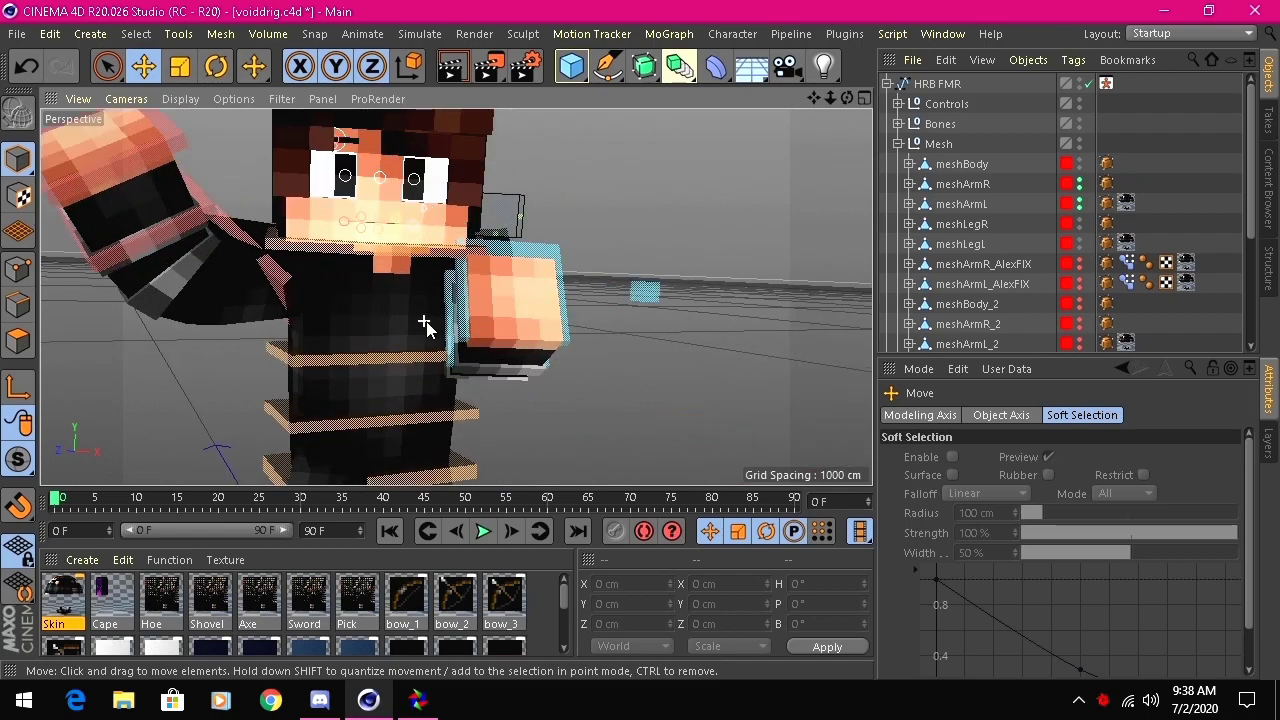
left_click_drag(814, 99, 801, 216)
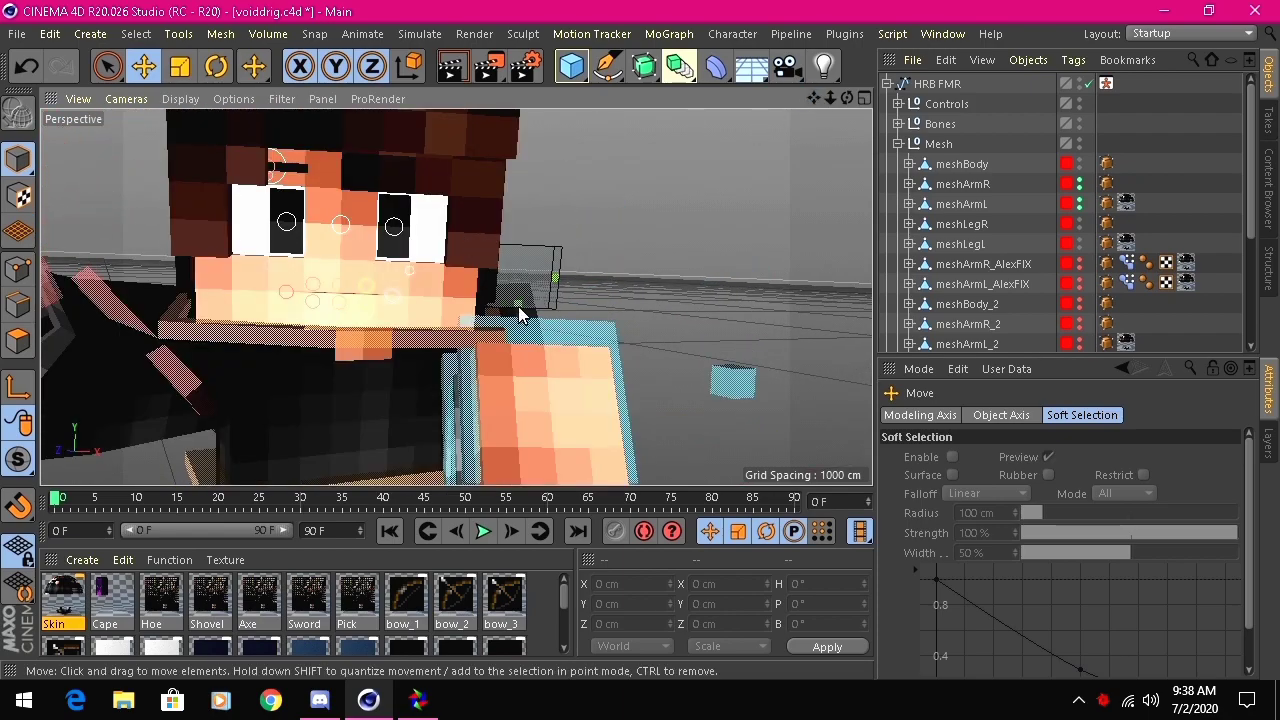
left_click(520, 315)
left_click_drag(525, 232, 545, 207)
left_click_drag(847, 97, 831, 106)
left_click(571, 274)
left_click_drag(572, 262, 574, 225)
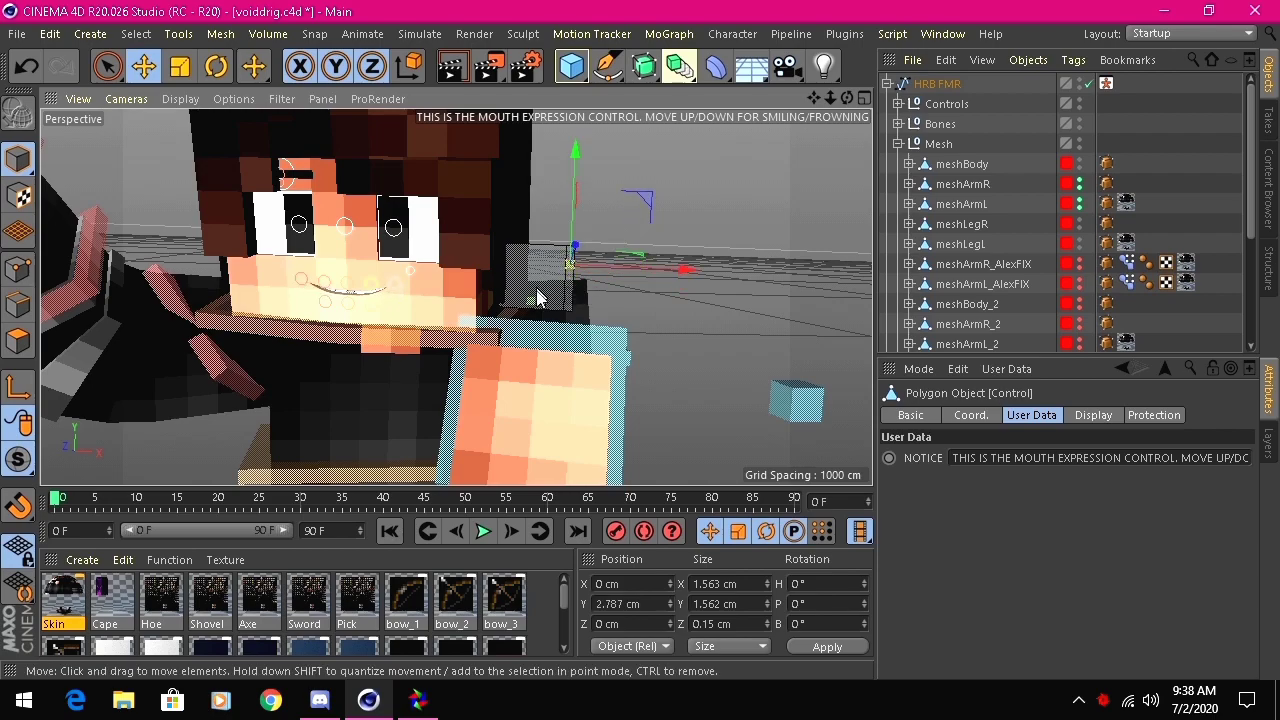
- Shift the mouth open/close control about 0.4 cm along X and deselect it
left_click(533, 310)
left_click_drag(535, 309, 563, 300)
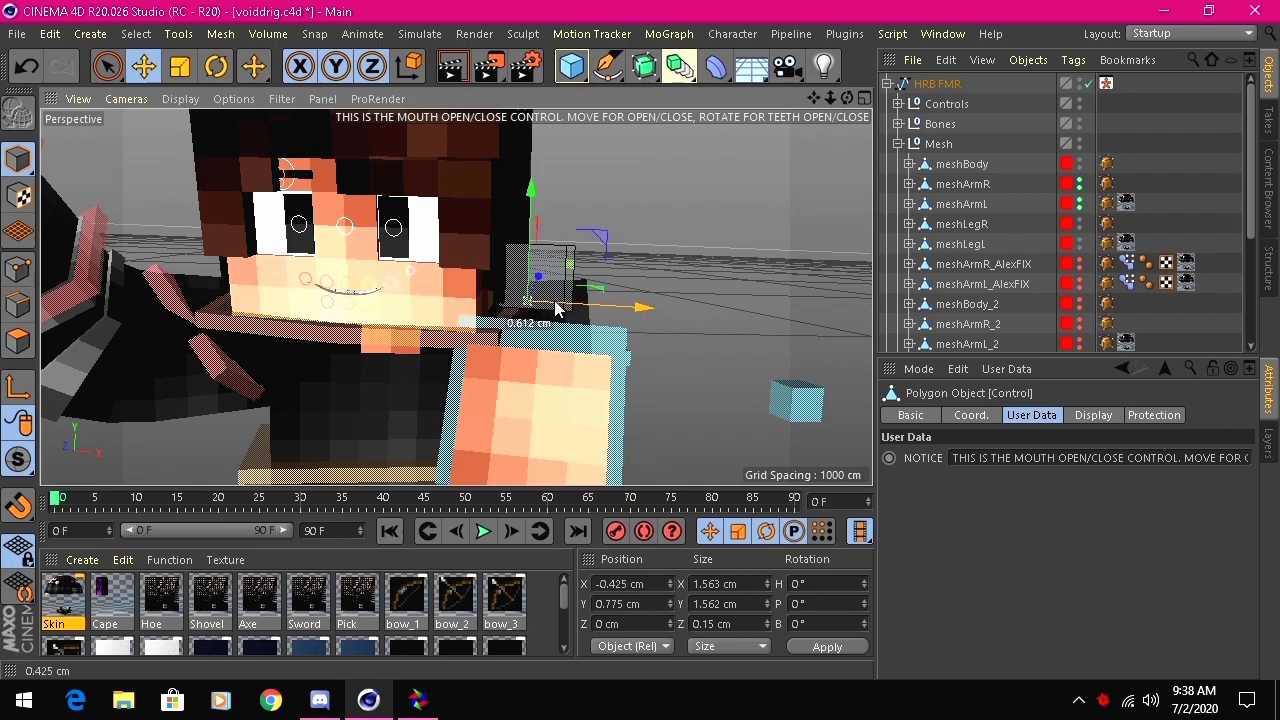
left_click(754, 180)
- Frame the posed character from a low angle, render it to the Picture Viewer, and show the image at 50%
left_click_drag(847, 98, 808, 112)
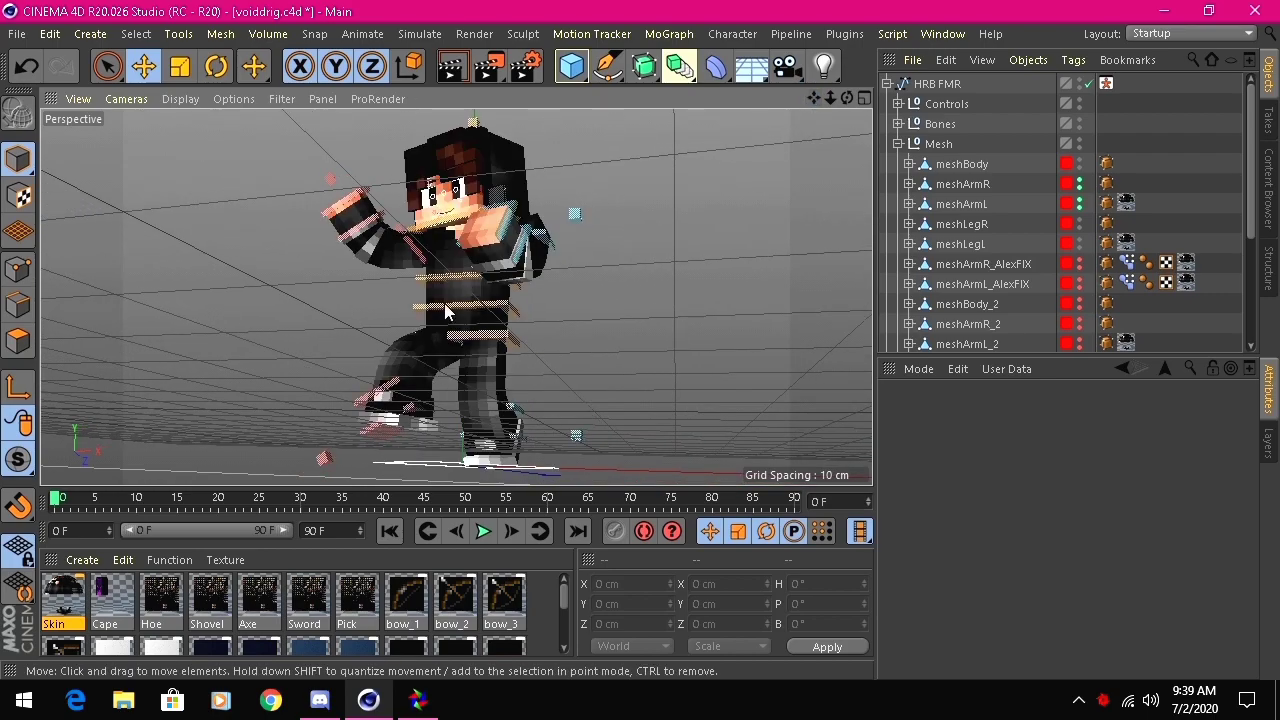
left_click(490, 68)
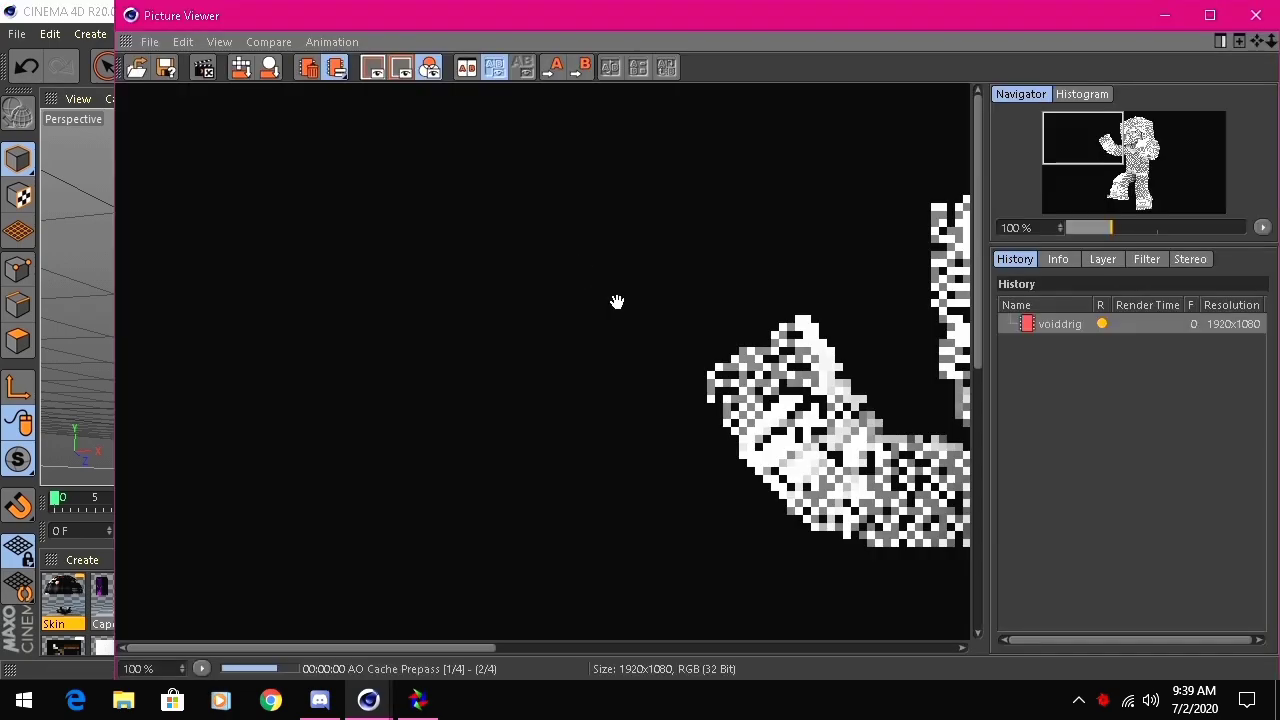
scroll(617, 302, "down", 2)
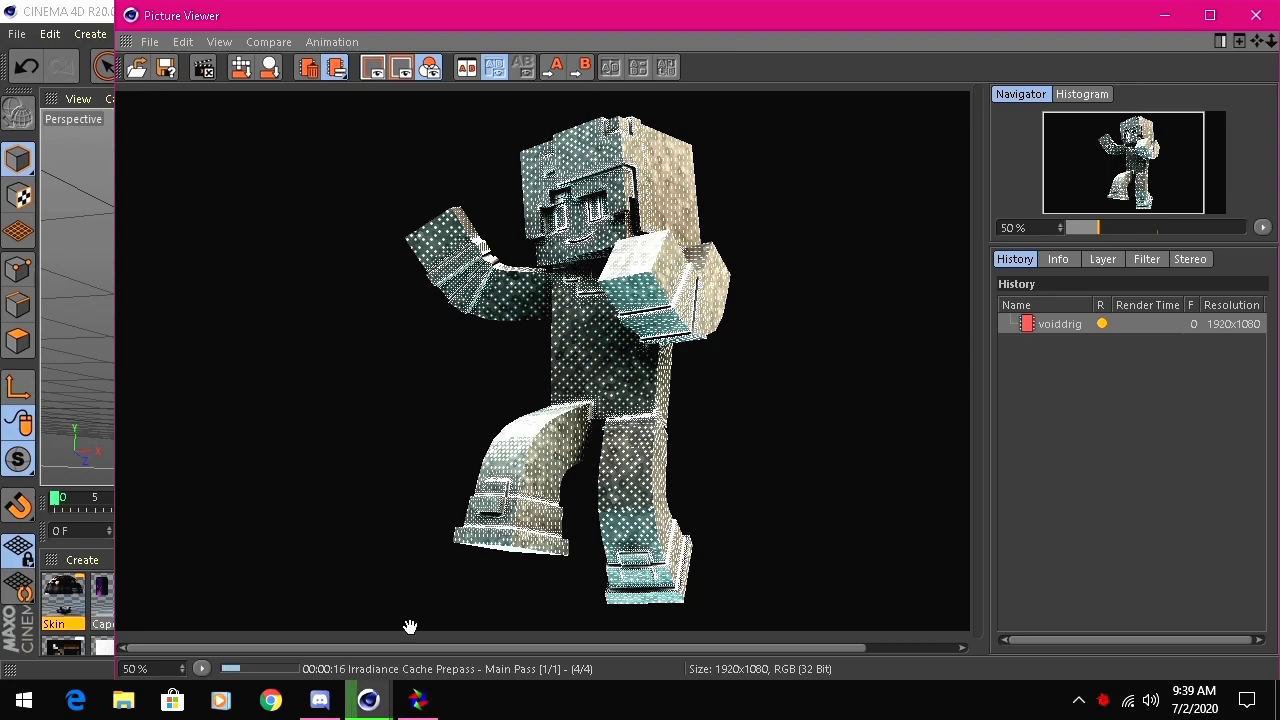
- Save the finished render to the Desktop as a still PNG image with alpha channel, named render
mouse_move(368, 700)
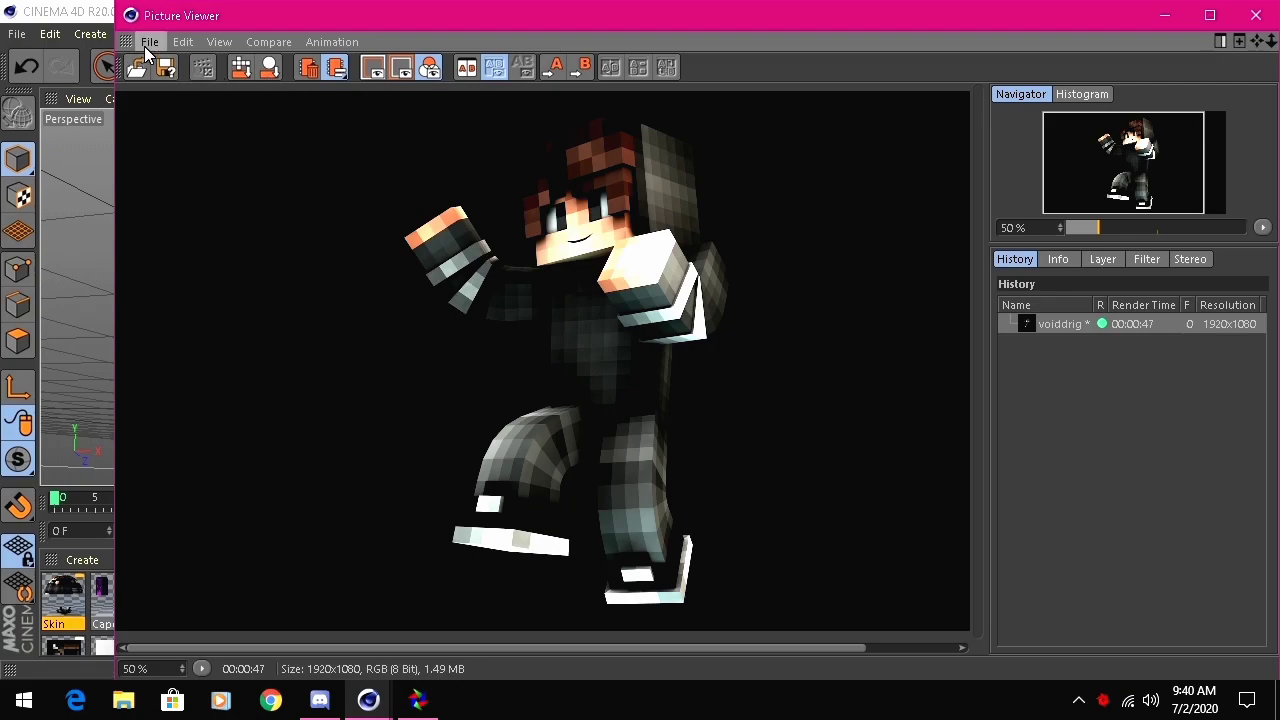
left_click(149, 42)
left_click(171, 88)
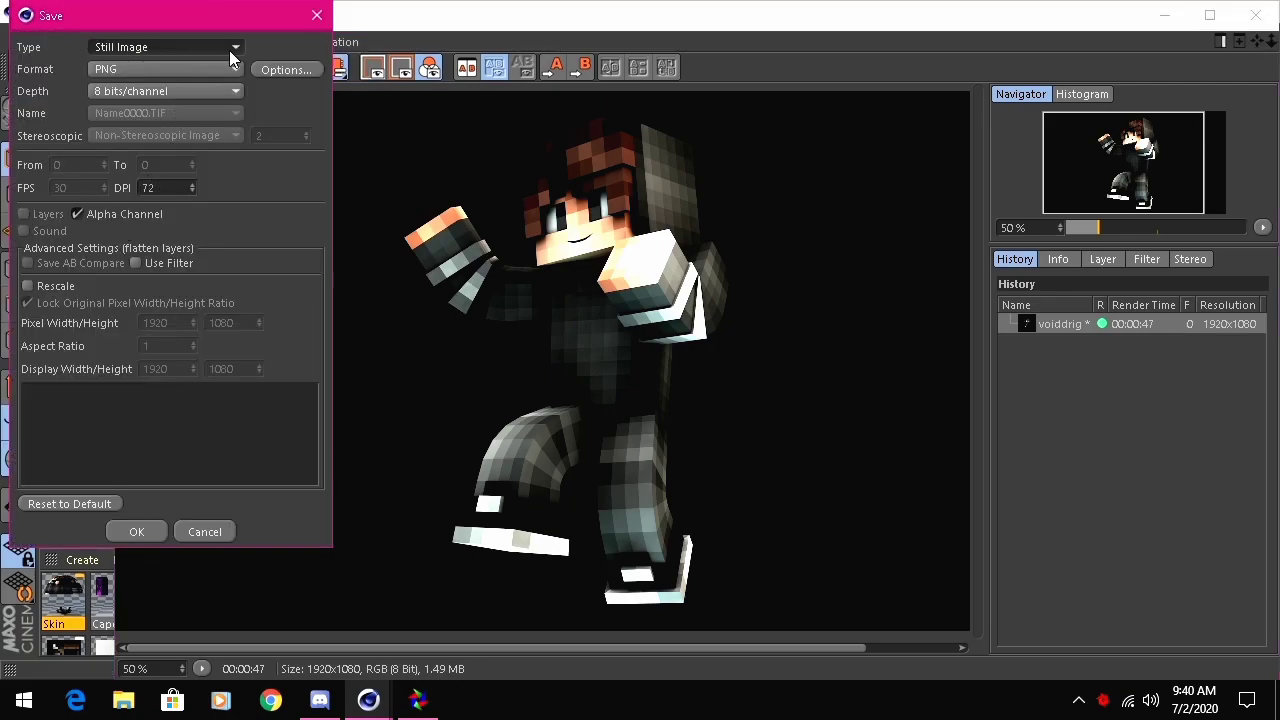
left_click(128, 68)
left_click(133, 67)
left_click(137, 43)
left_click(213, 44)
left_click(151, 536)
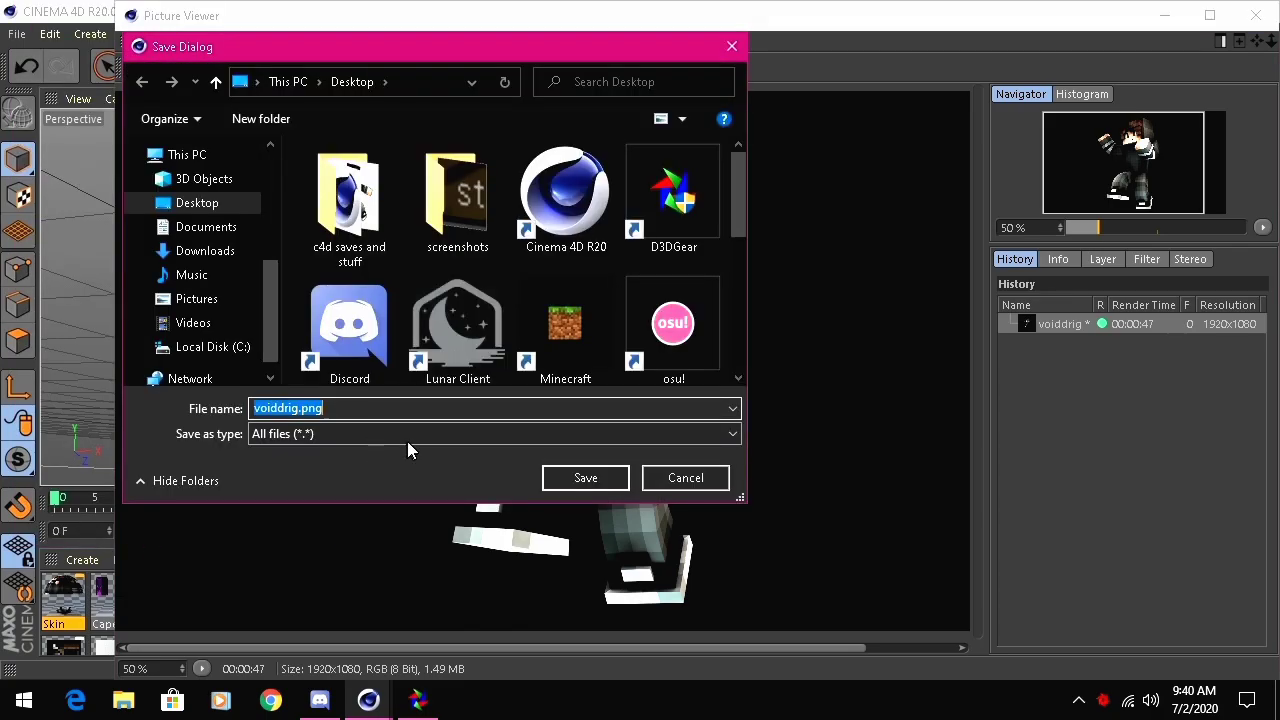
type("render")
key("Return")
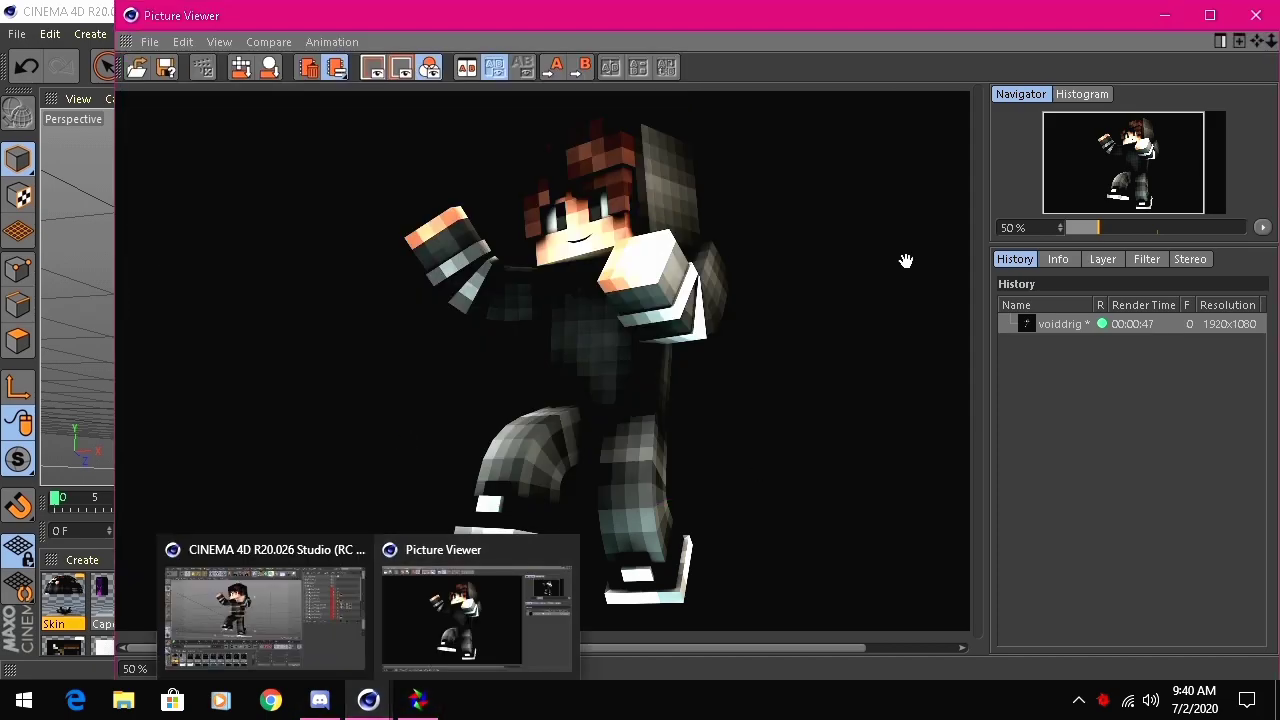
- Close the Picture Viewer and quit Cinema 4D
left_click(1256, 16)
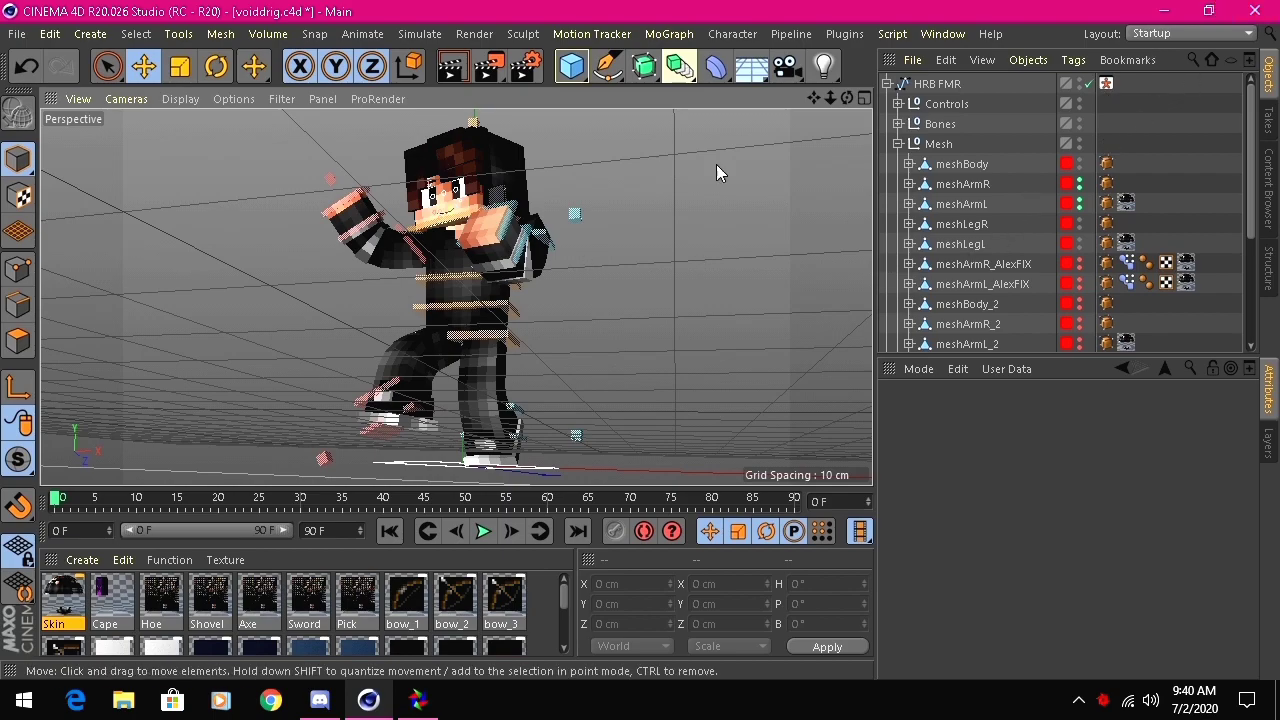
left_click(1255, 10)
left_click(660, 427)
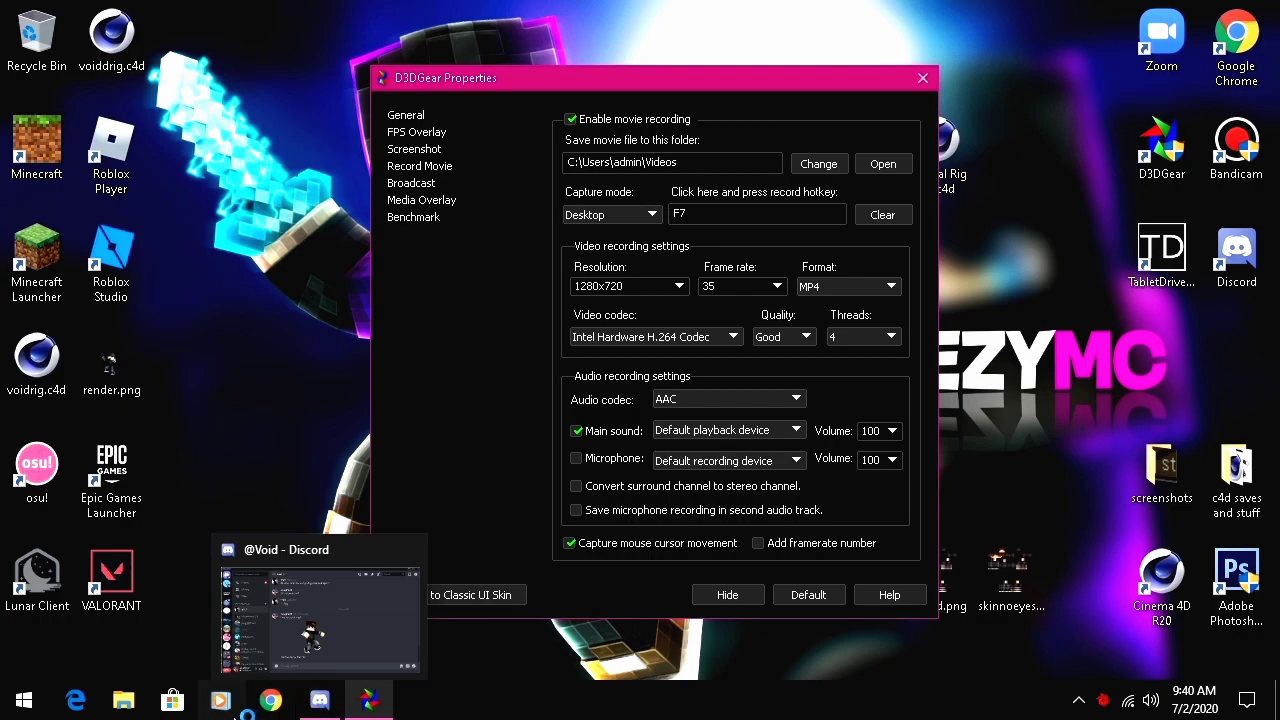
left_click(174, 716)
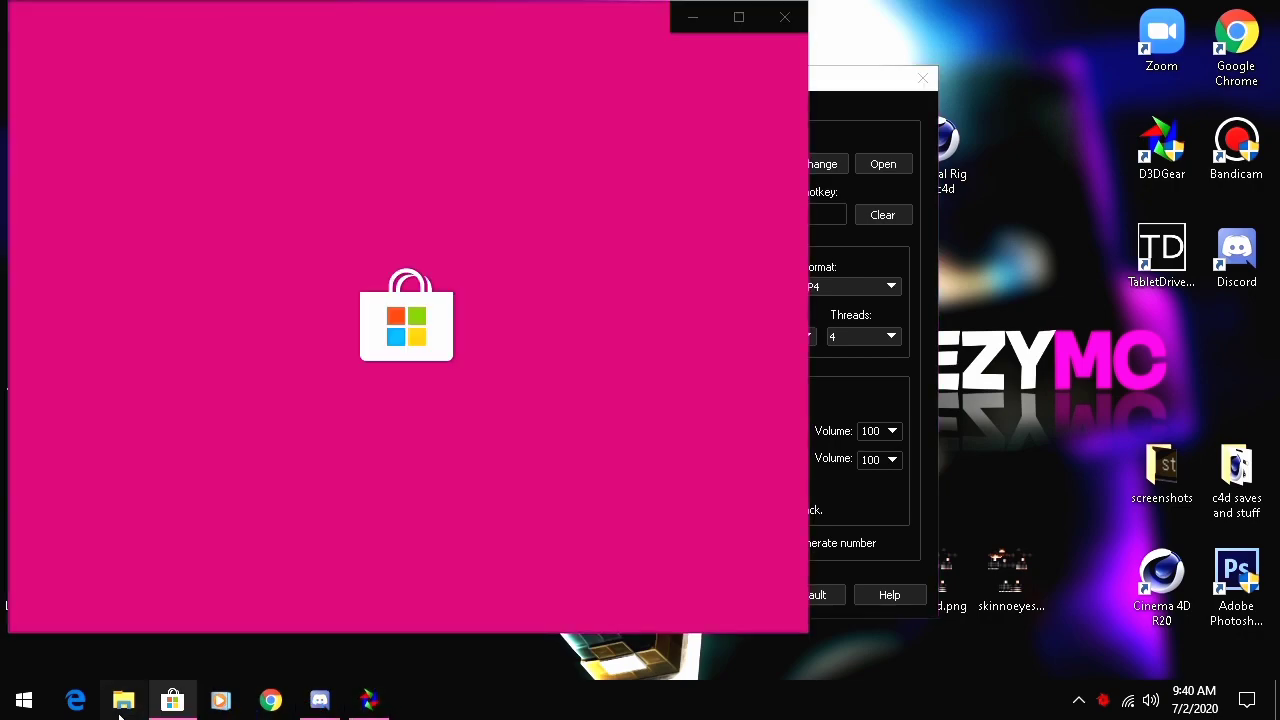
left_click(123, 700)
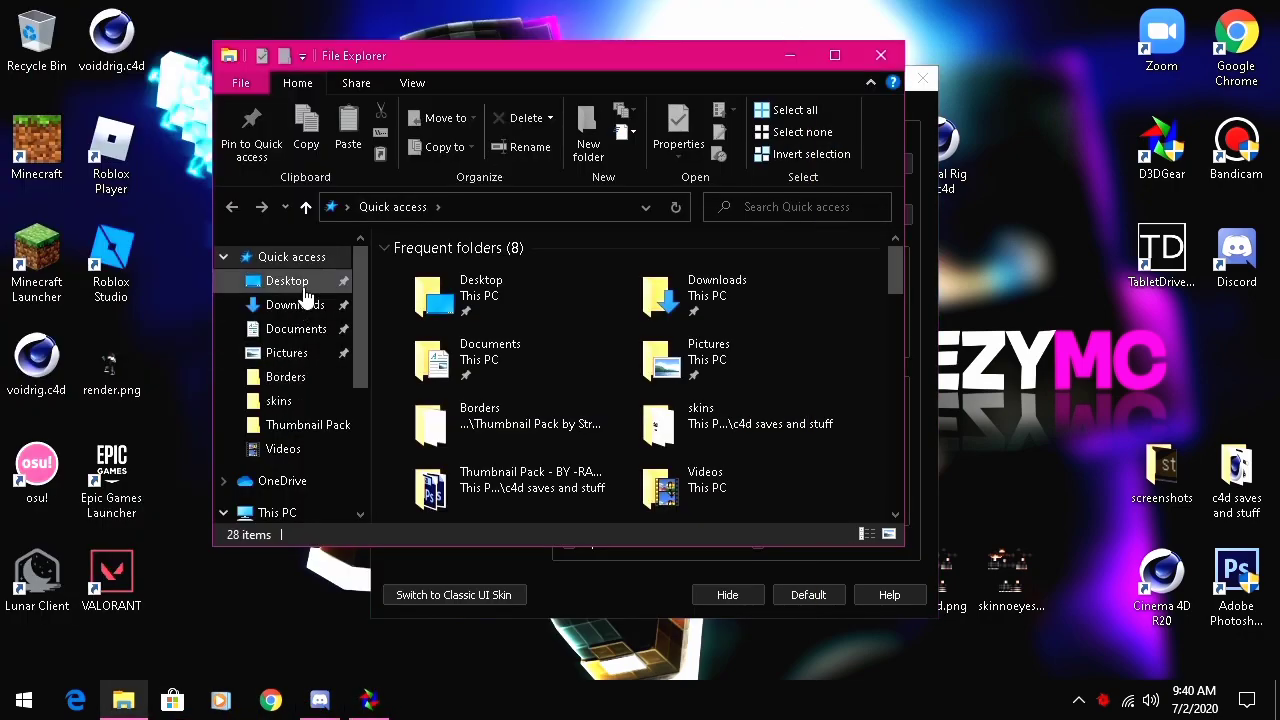
left_click(876, 52)
- Open render.png from the desktop to inspect the saved render, and close the image viewer
double_click(111, 365)
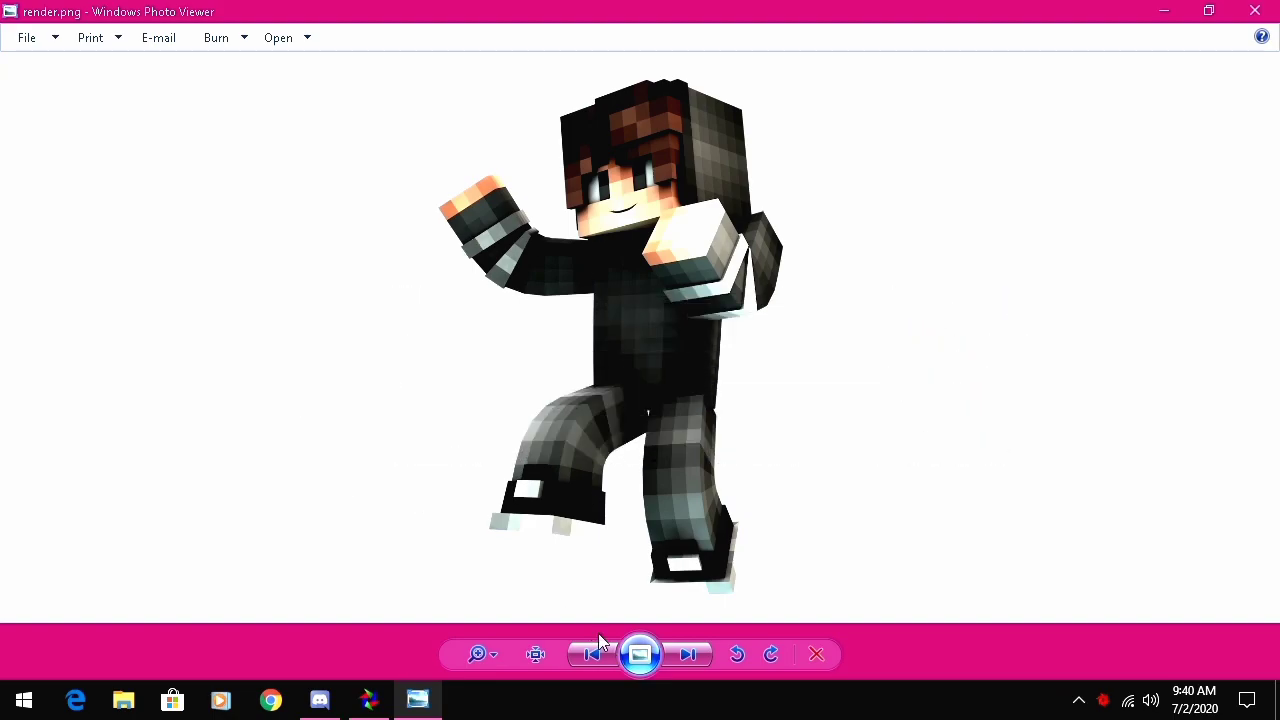
left_click(1255, 11)
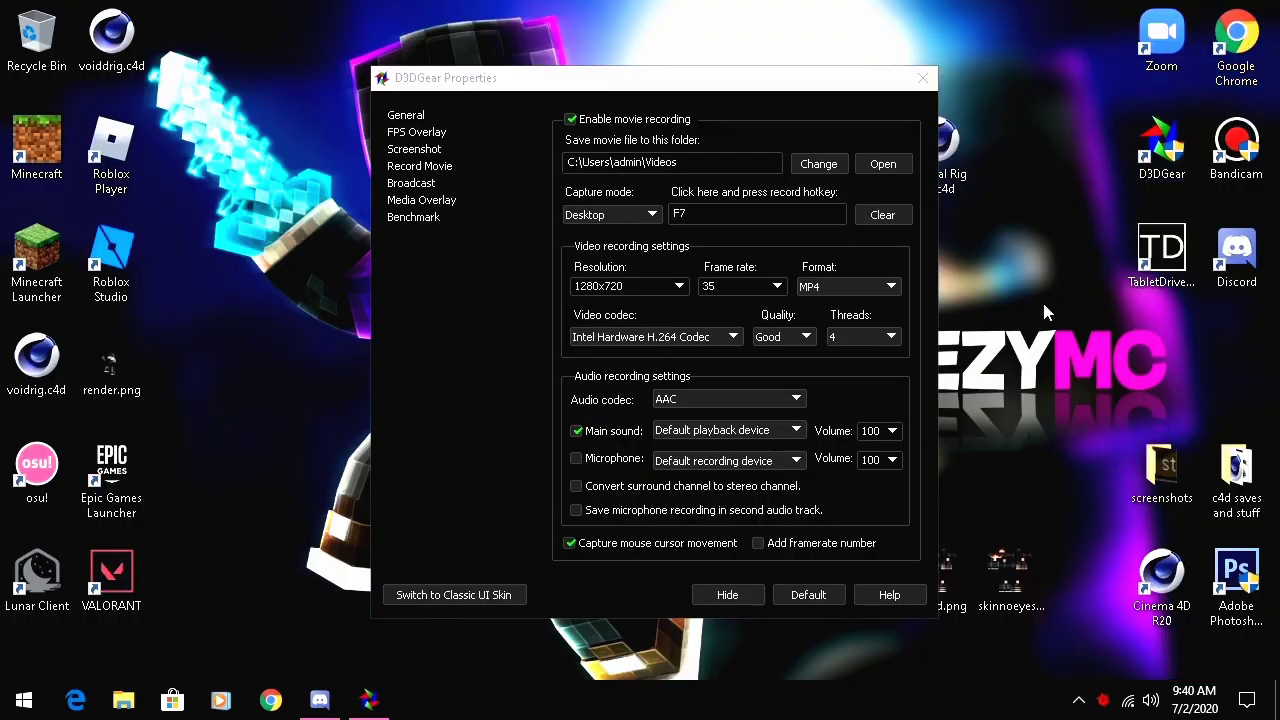
- Switch to Discord and upload render.png from the desktop to the open direct-message conversation without a comment
left_click(320, 700)
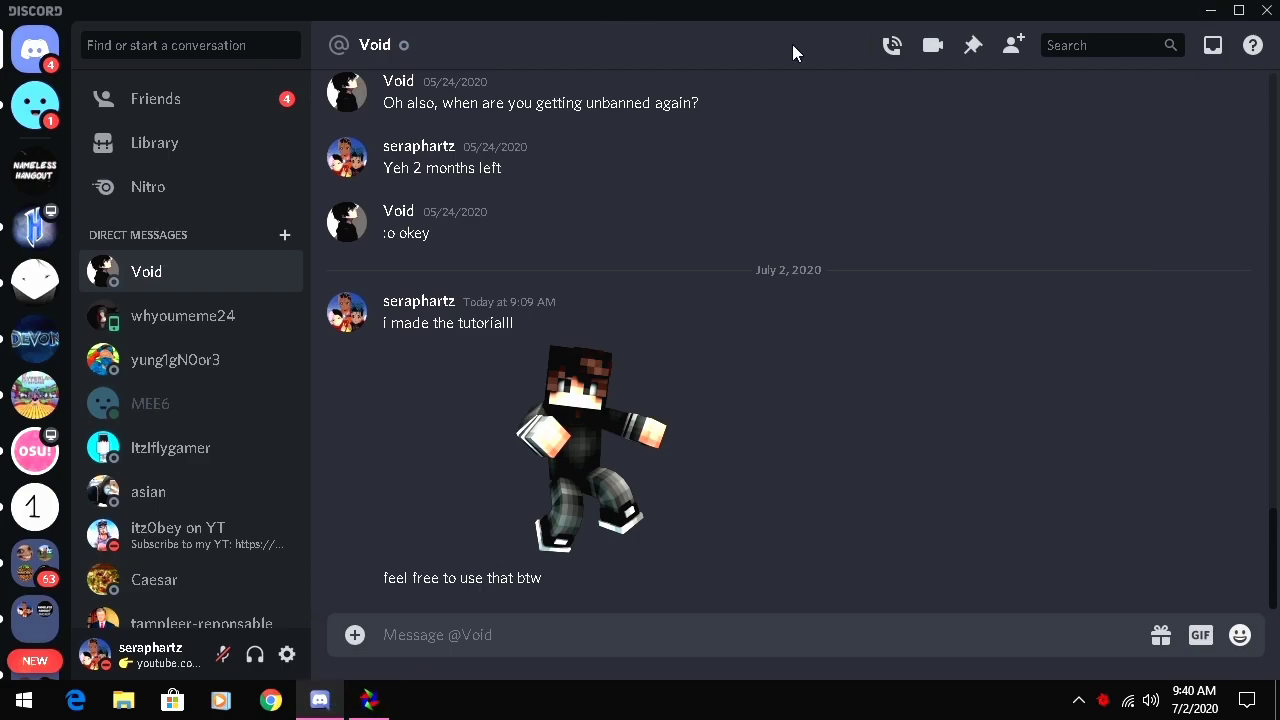
left_click(1239, 10)
left_click_drag(110, 365, 700, 560)
left_click(1008, 402)
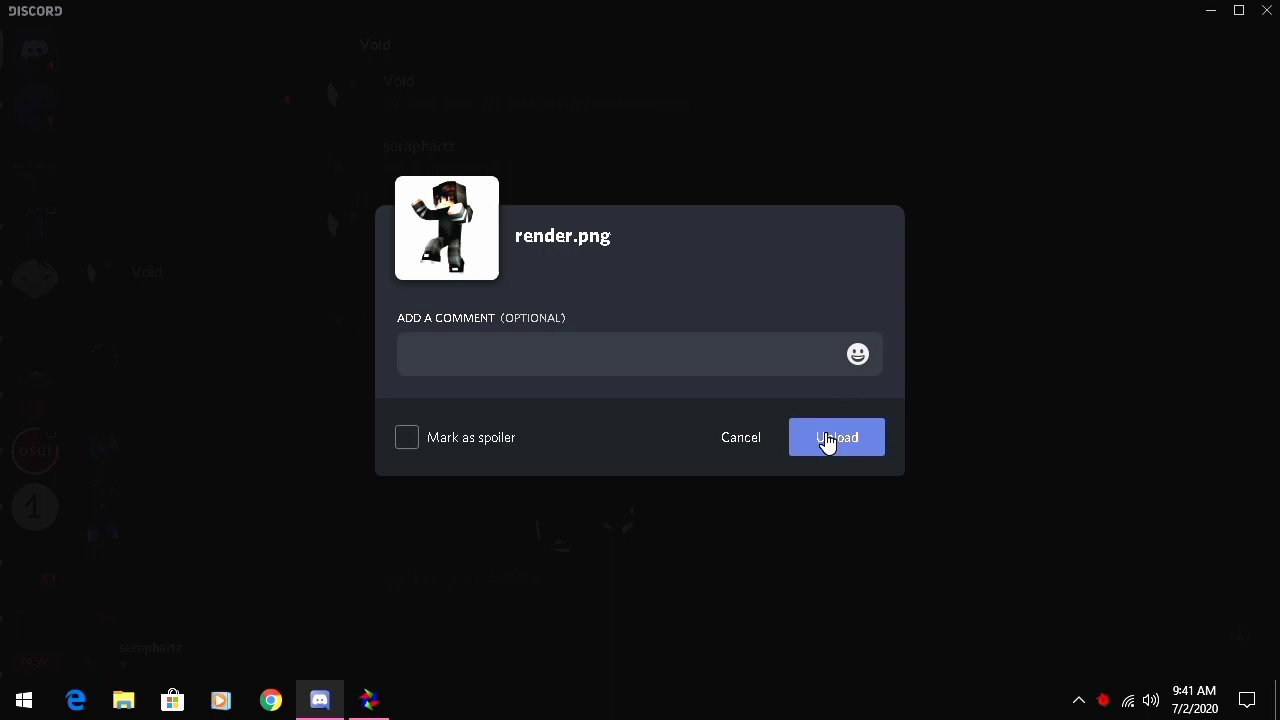
left_click(827, 441)
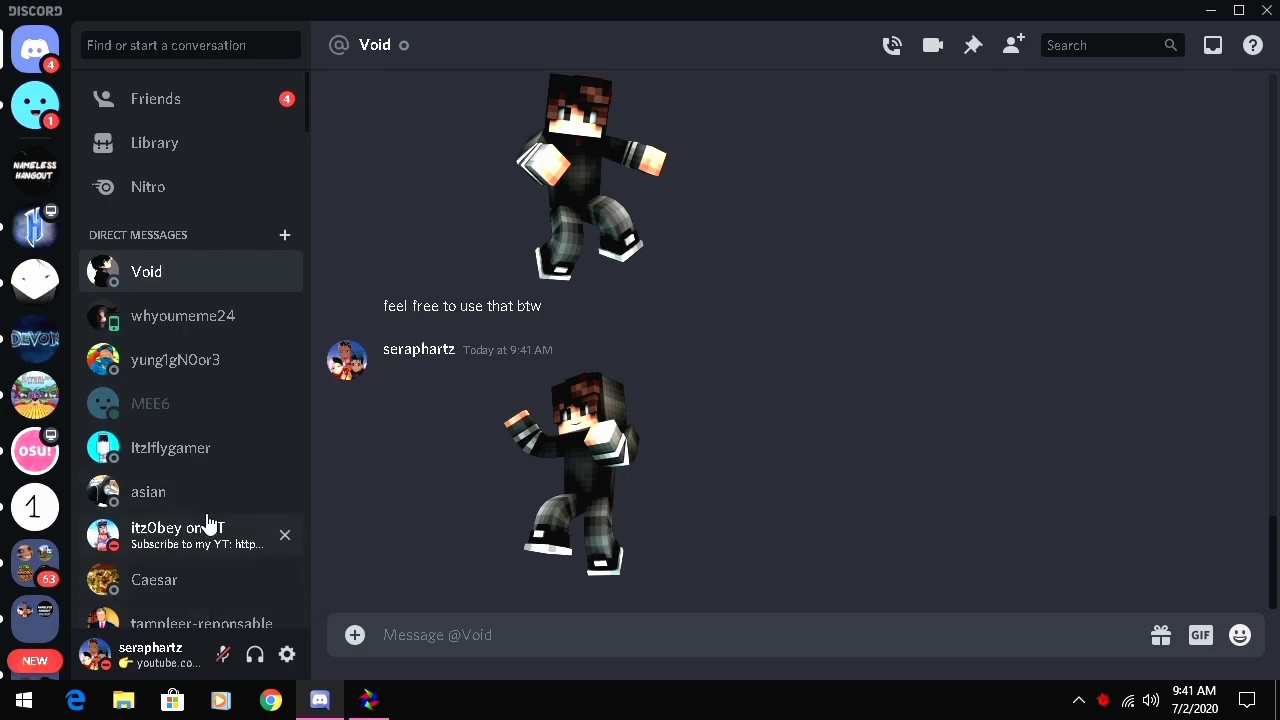
left_click(285, 403)
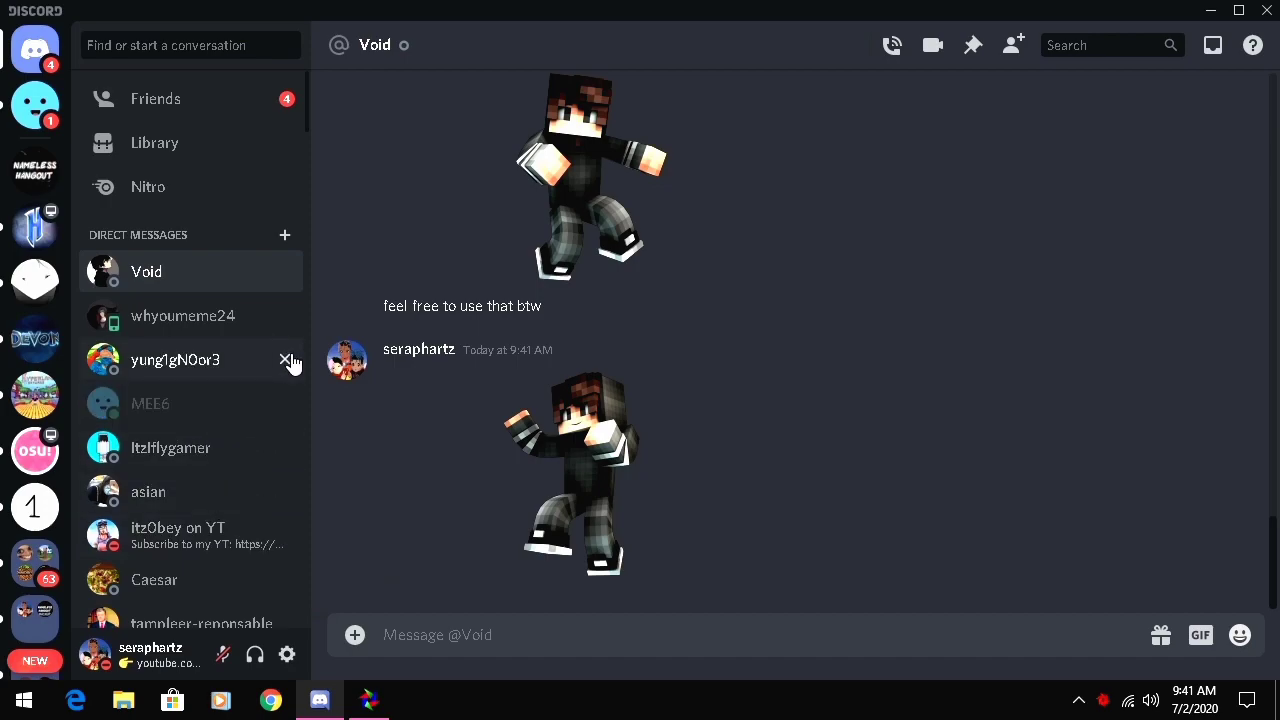